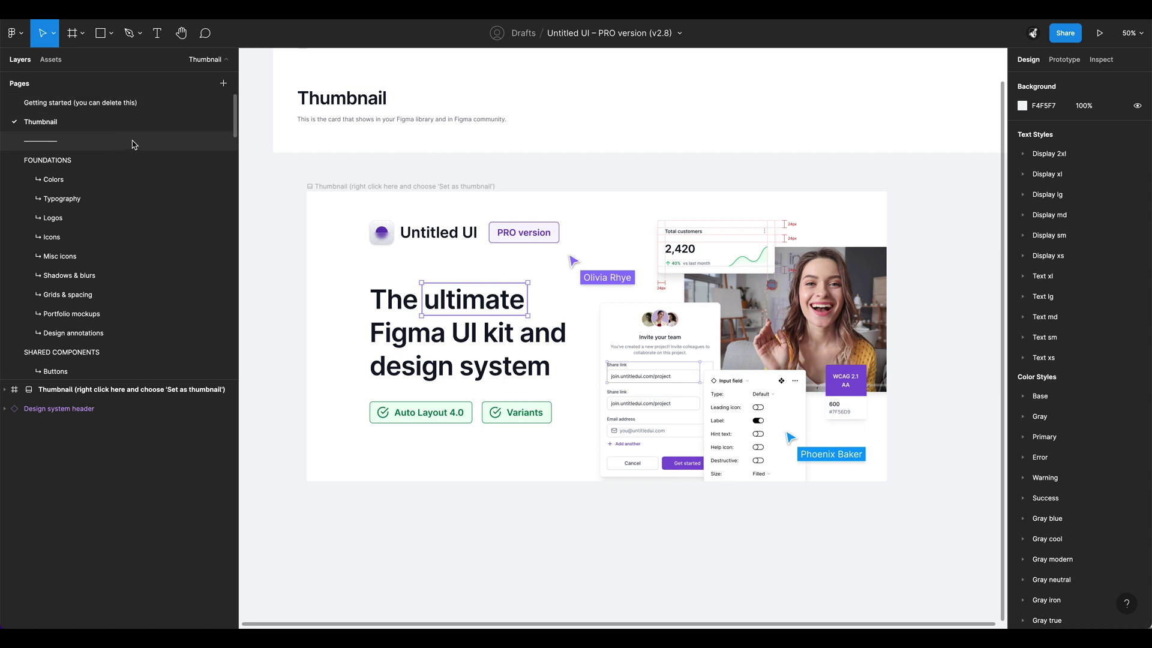
# Step: Scroll up and down through the kit's currently open page to look it over
pyautogui.scroll(-1, 132, 174)
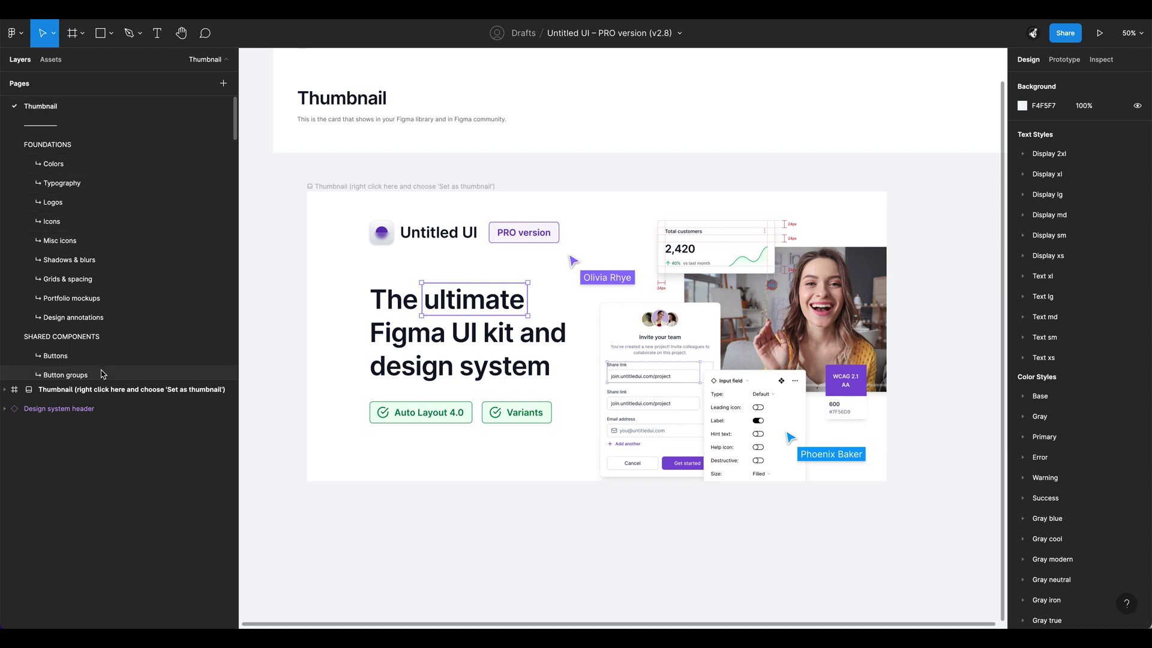
pyautogui.scroll(-4, 174, 248)
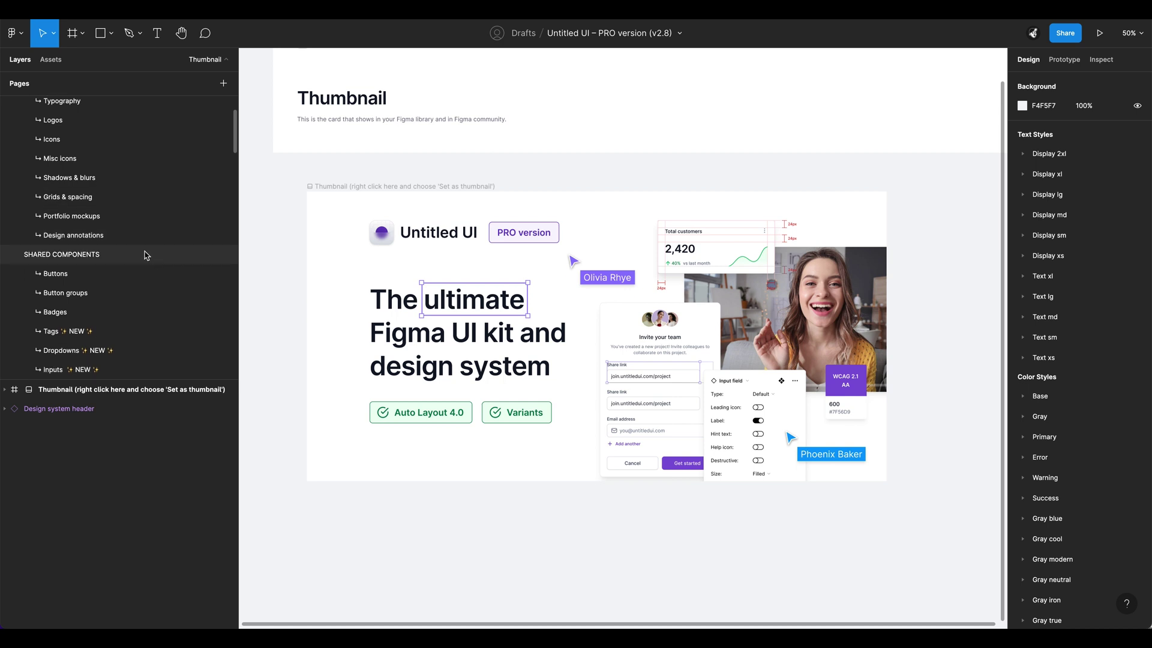
pyautogui.scroll(-1, 132, 336)
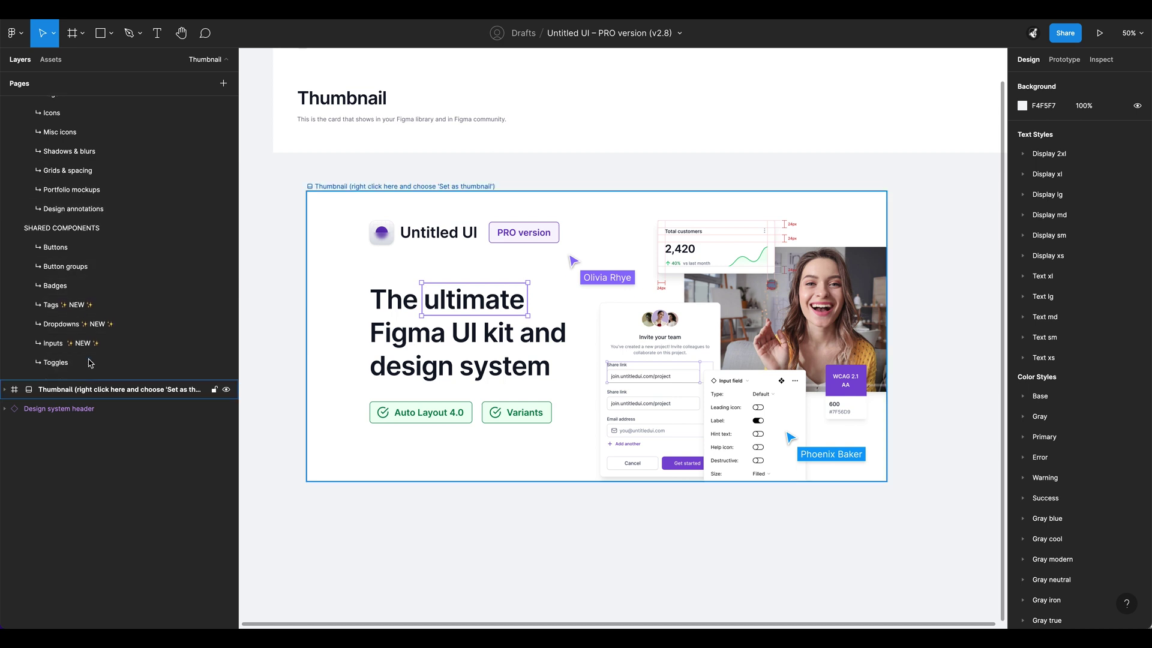
pyautogui.scroll(2, 114, 269)
pyautogui.scroll(1, 121, 250)
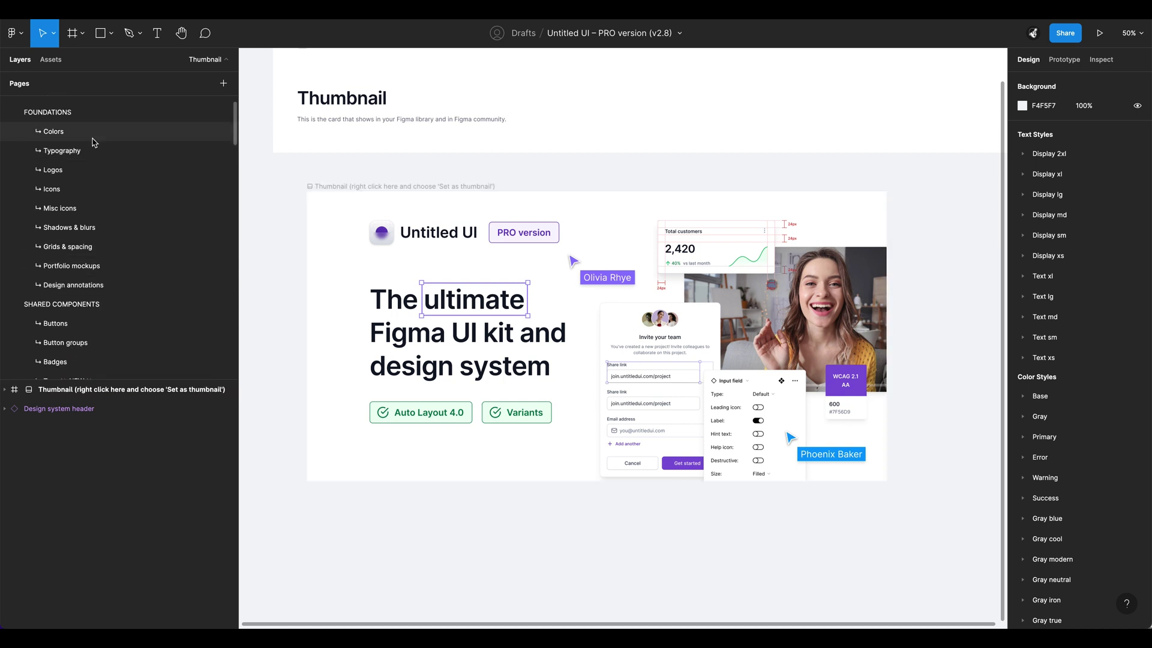
pyautogui.scroll(-20, 160, 306)
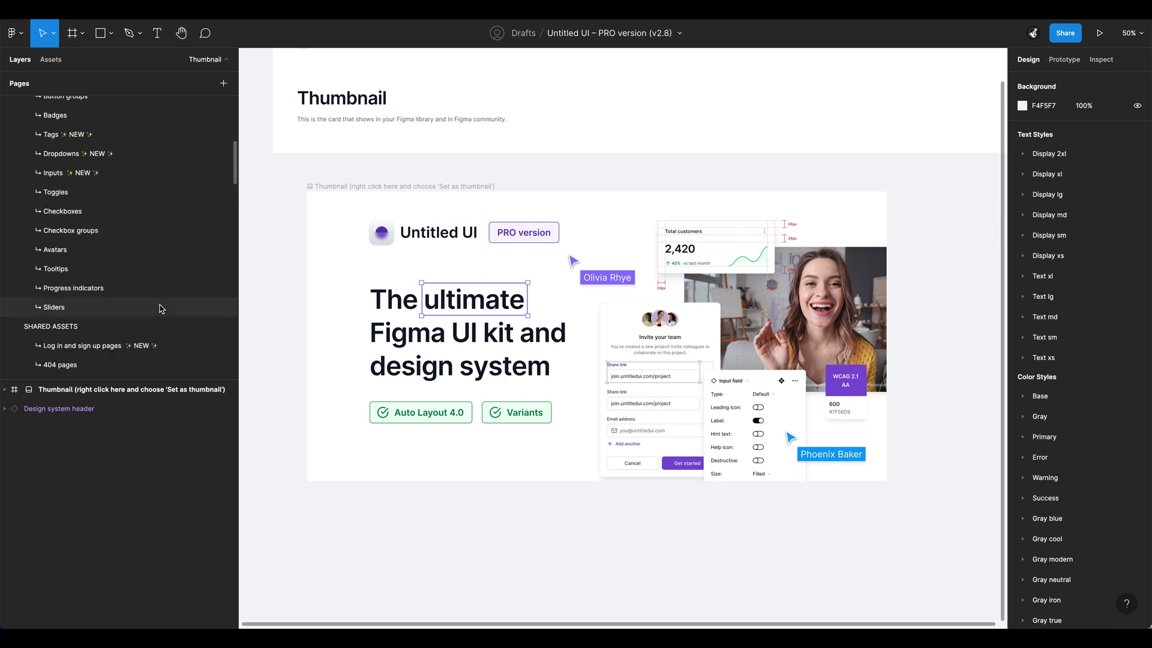
pyautogui.scroll(-2, 121, 267)
pyautogui.scroll(-3, 90, 264)
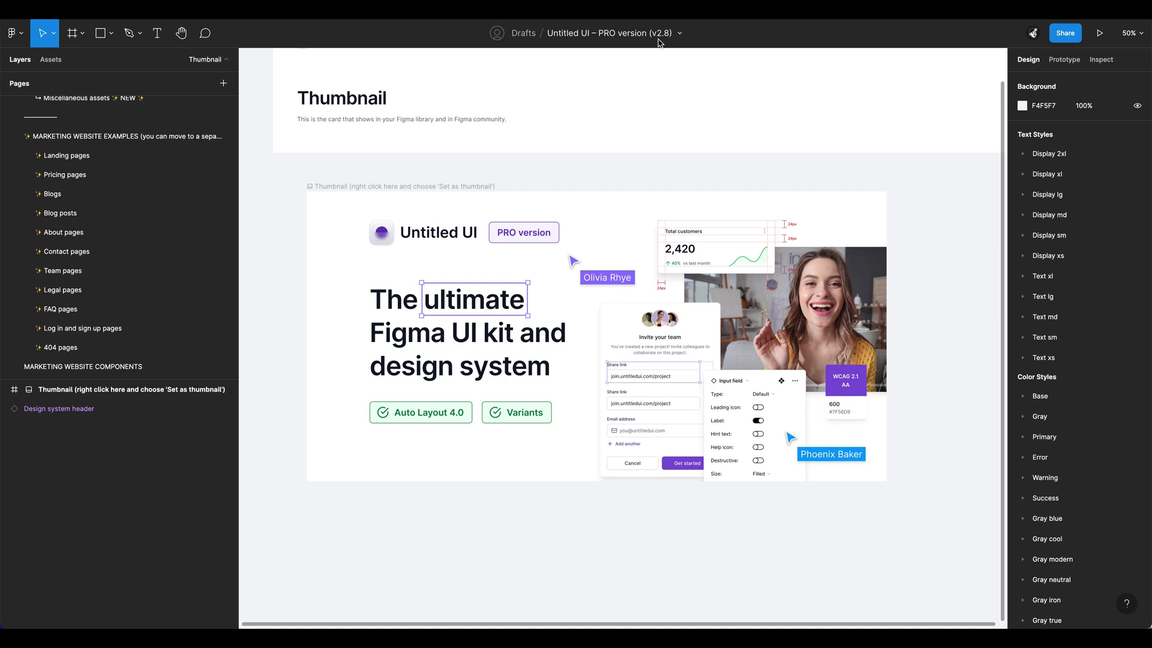
pyautogui.scroll(-3, 218, 288)
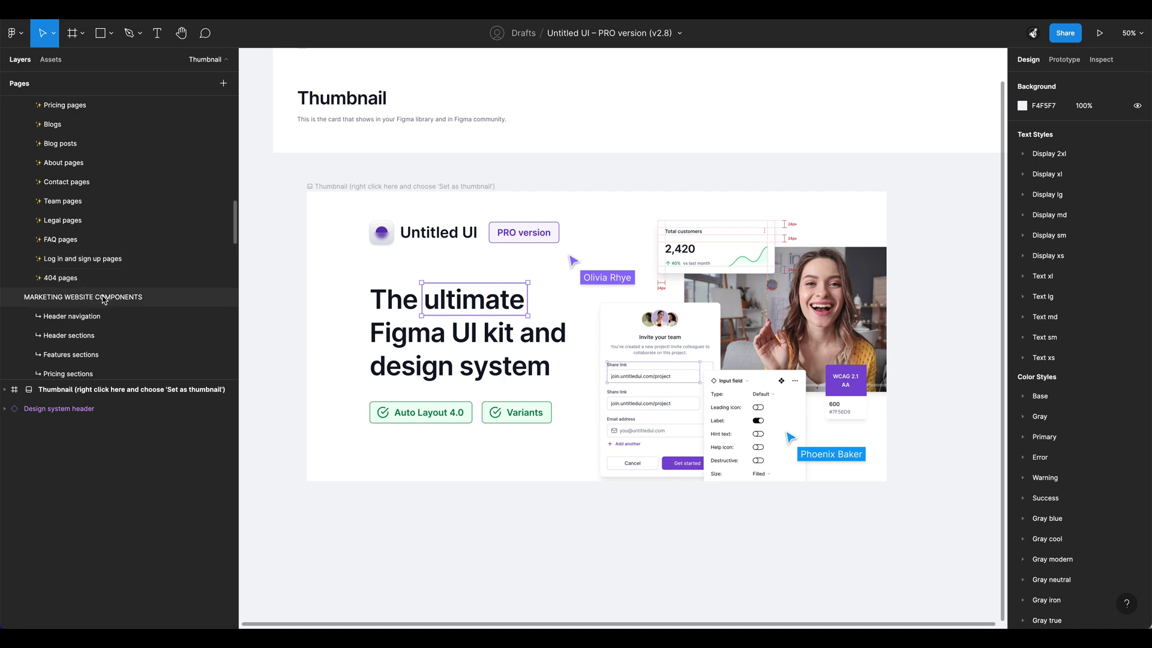
pyautogui.scroll(-2, 174, 309)
pyautogui.scroll(-1, 112, 285)
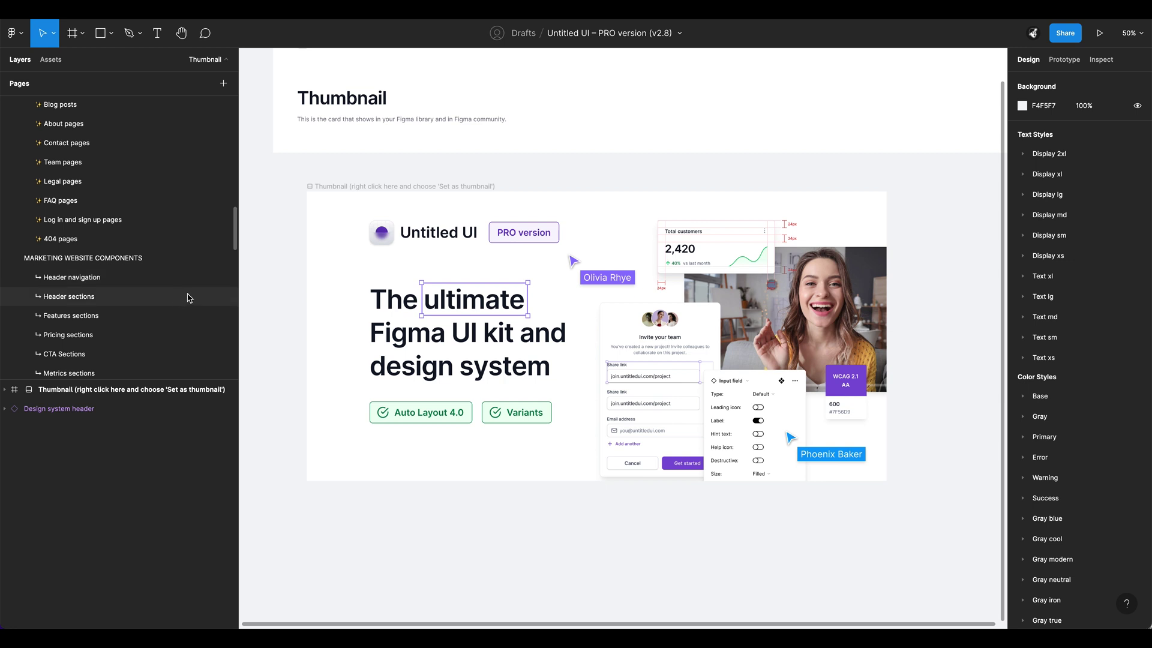
pyautogui.scroll(-3, 187, 296)
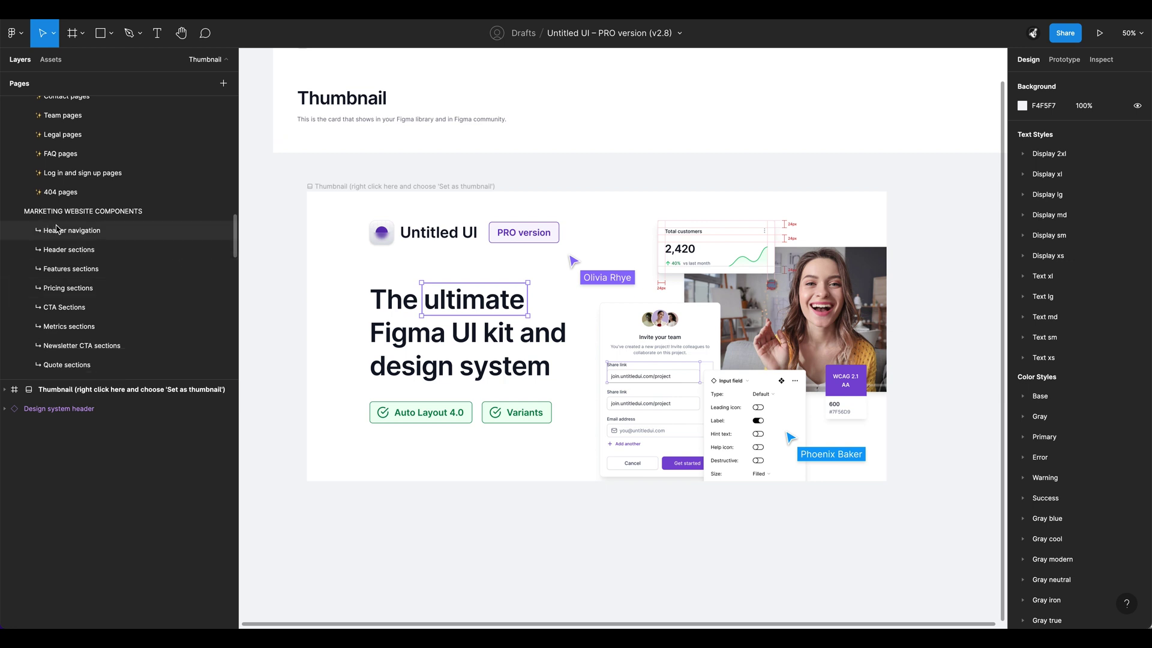
pyautogui.scroll(-10, 181, 289)
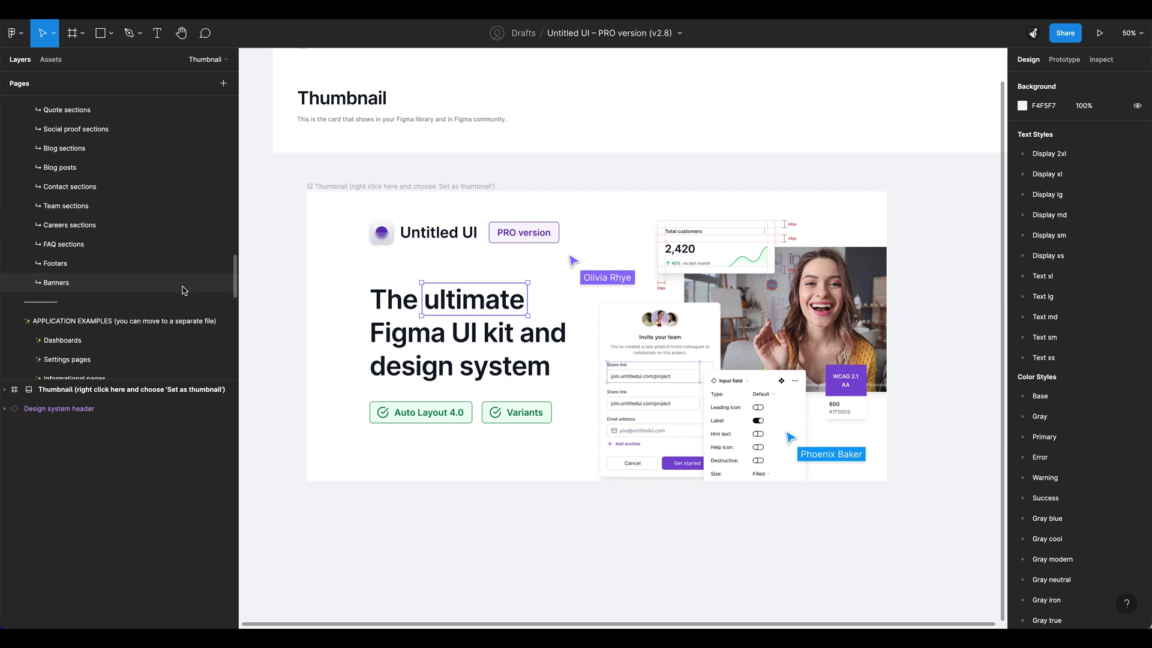
pyautogui.scroll(-3, 186, 289)
pyautogui.scroll(-3, 154, 309)
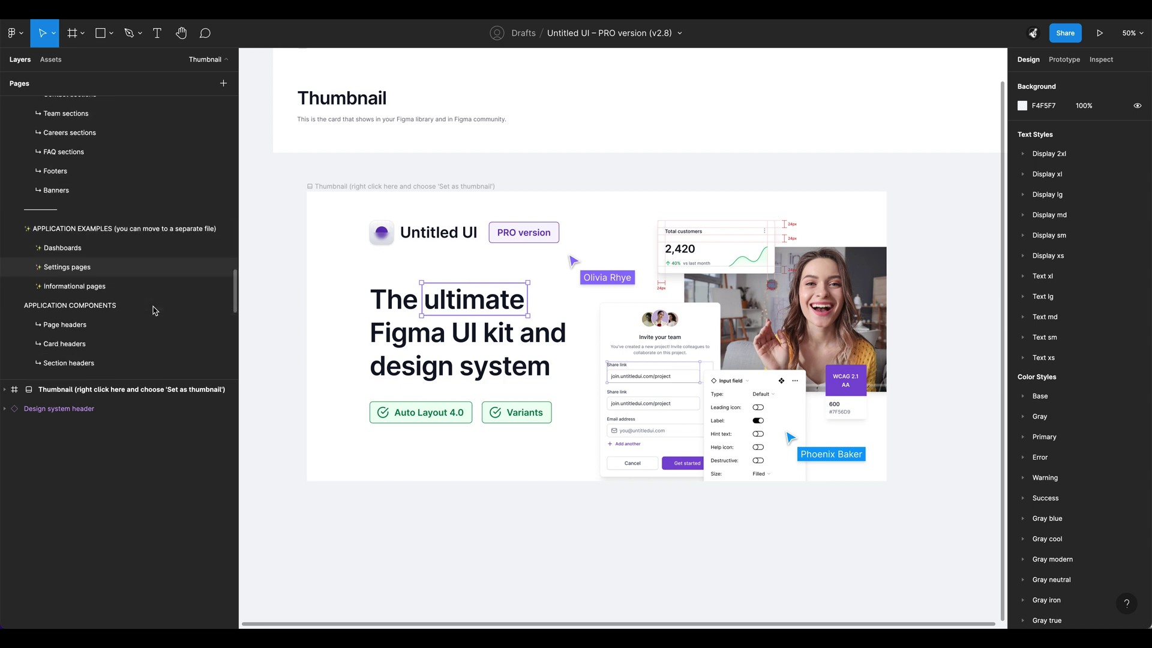
pyautogui.scroll(-4, 125, 318)
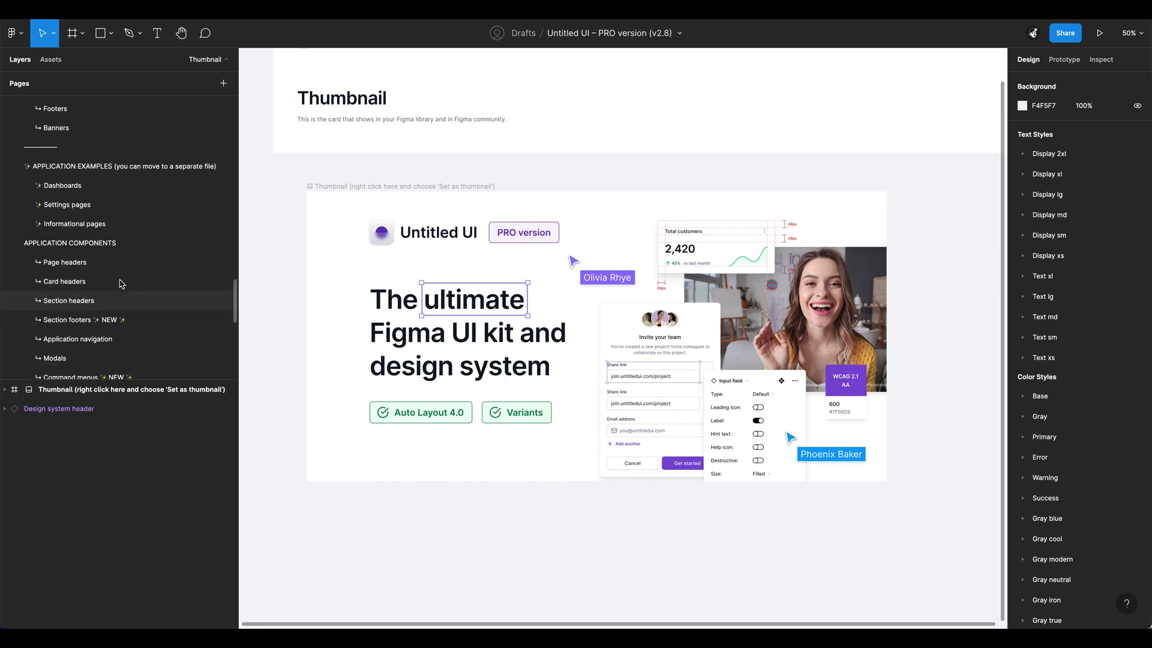
pyautogui.scroll(-12, 111, 319)
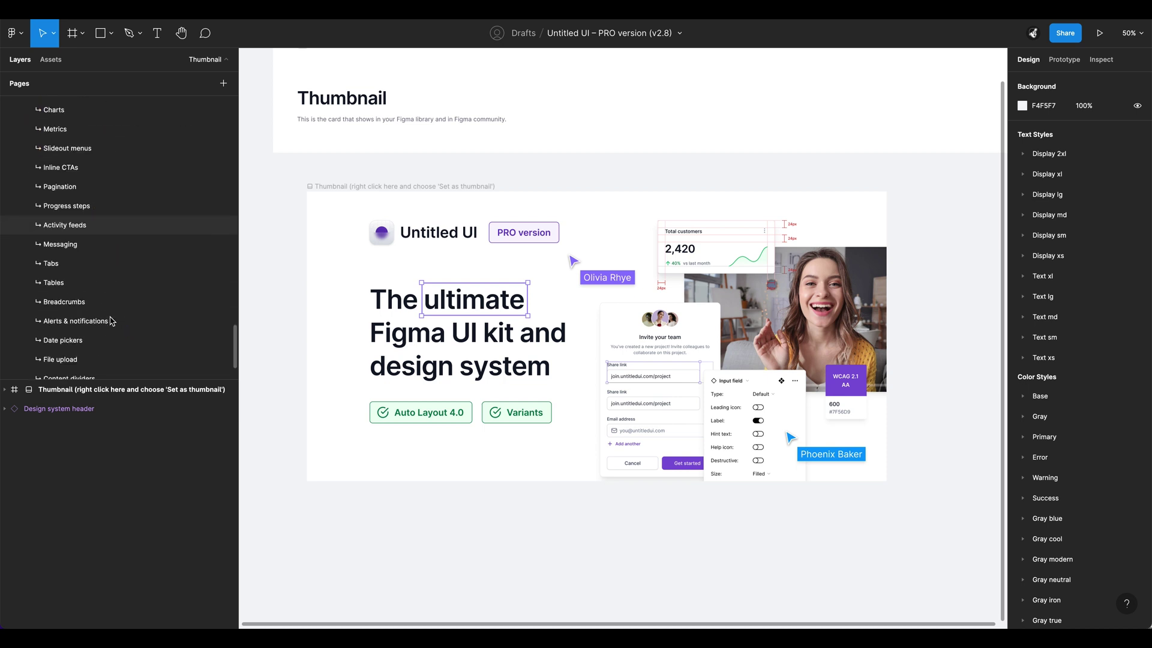
pyautogui.scroll(-3, 110, 321)
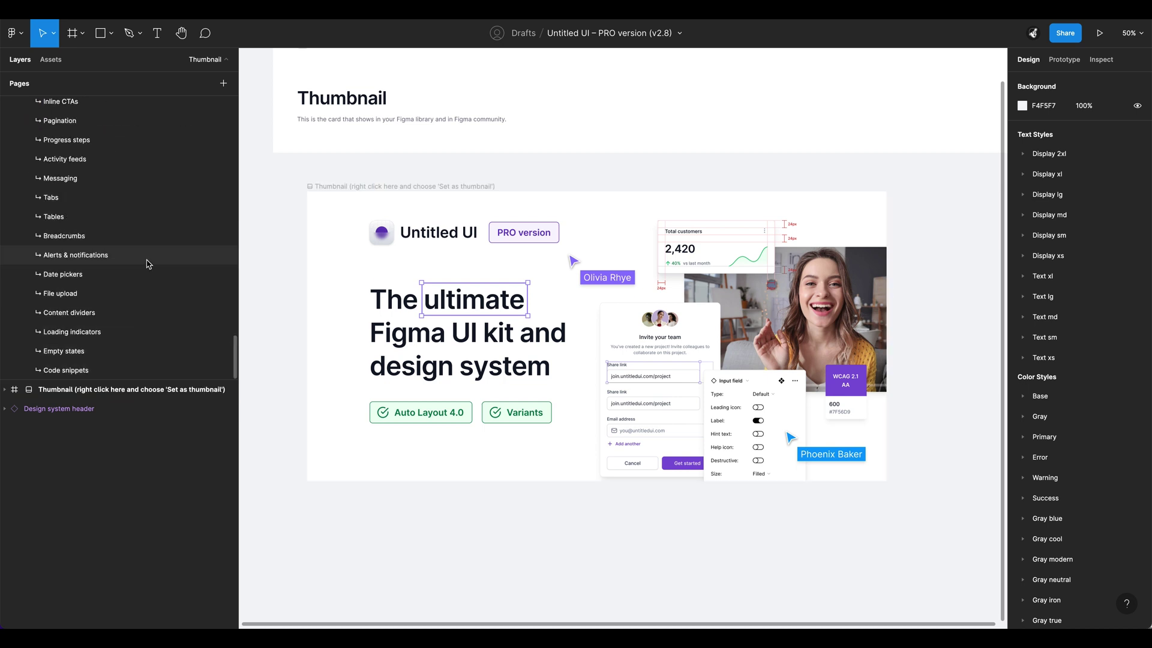
pyautogui.scroll(20, 147, 264)
pyautogui.scroll(1, 147, 264)
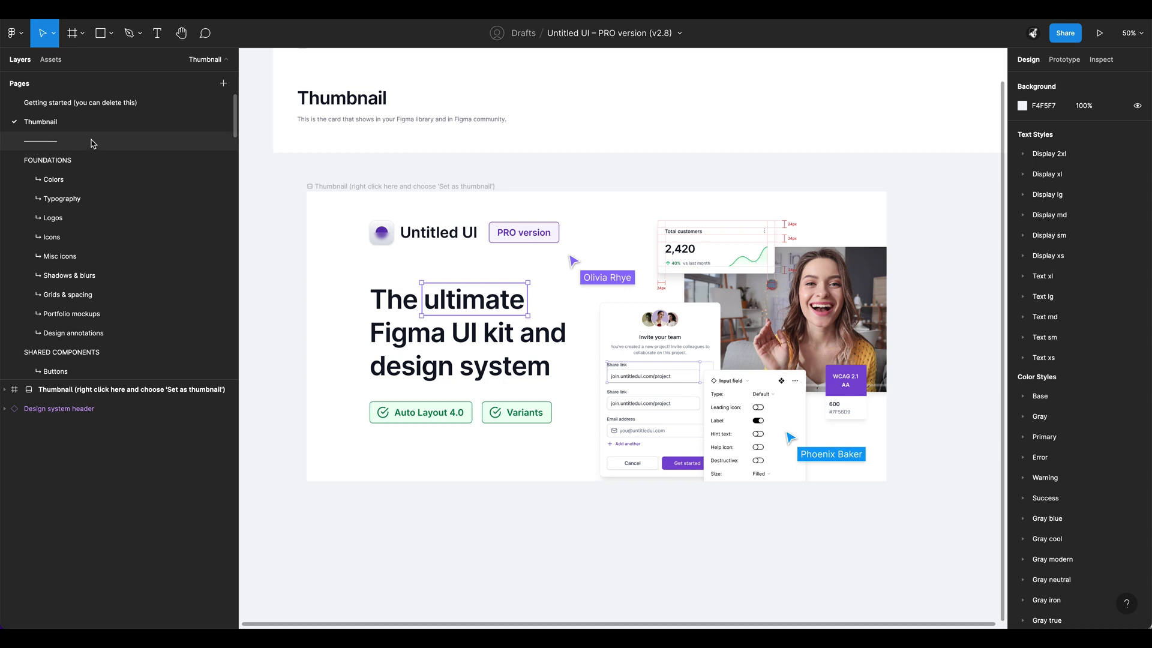
# Step: Open the 'Getting started (you can delete this)' page and zoom in on its guide articles
pyautogui.click(108, 110)
pyautogui.hscroll(-2, 784, 406)
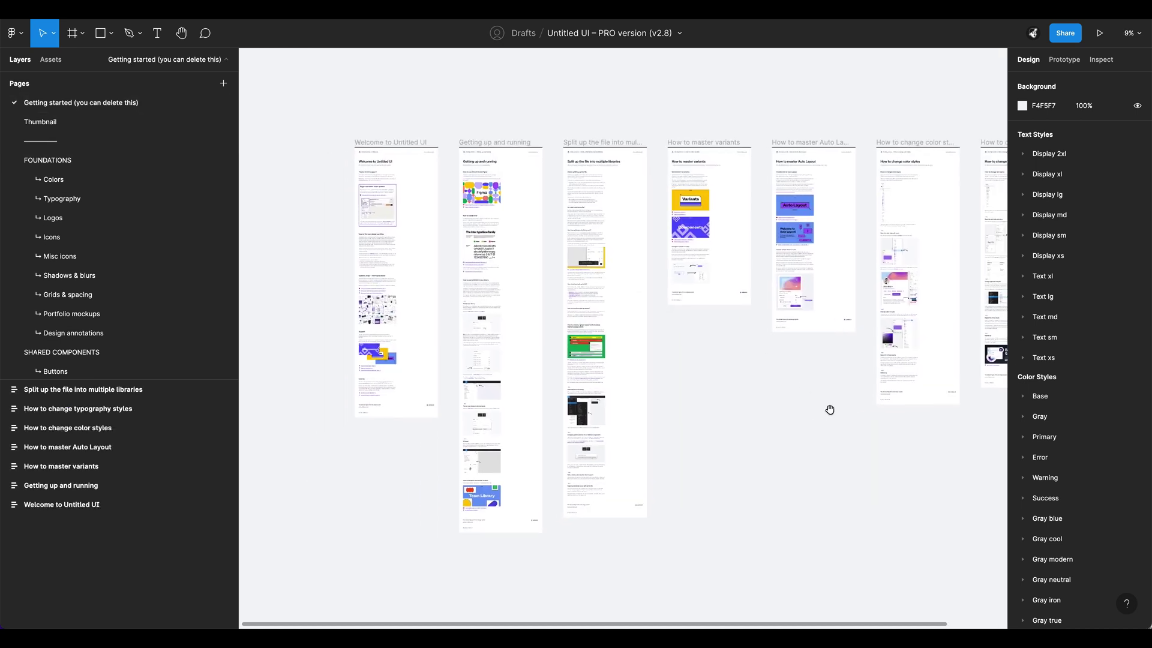
pyautogui.scroll(5, 458, 285)
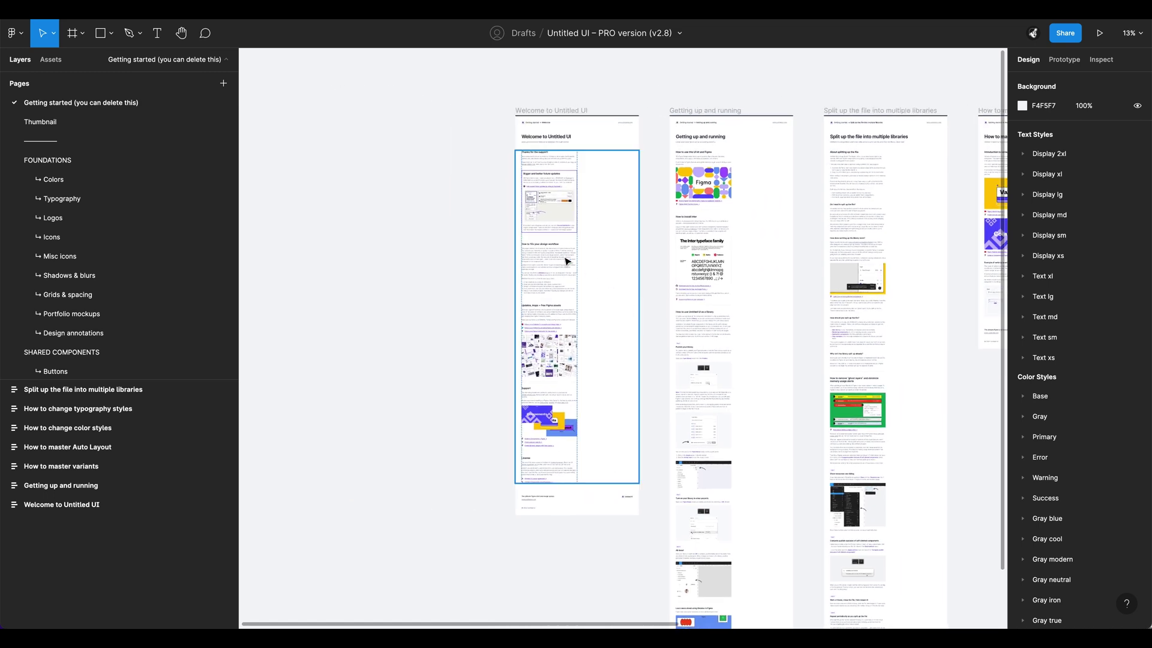
pyautogui.scroll(3, 566, 262)
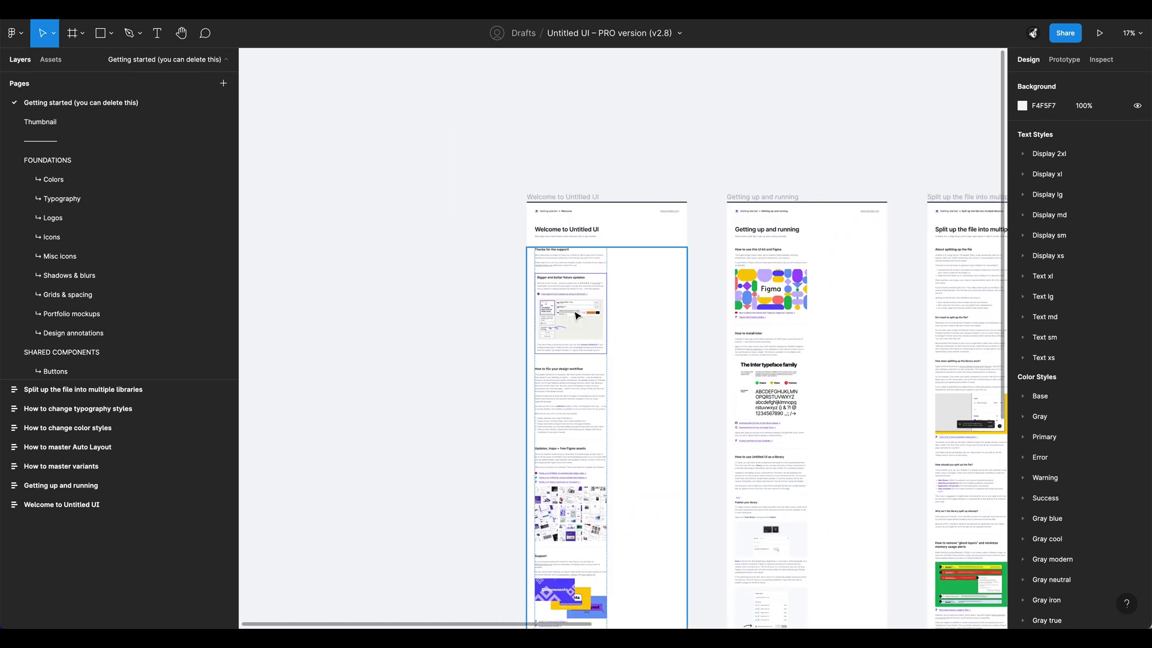
pyautogui.scroll(2, 572, 305)
pyautogui.scroll(-5, 656, 282)
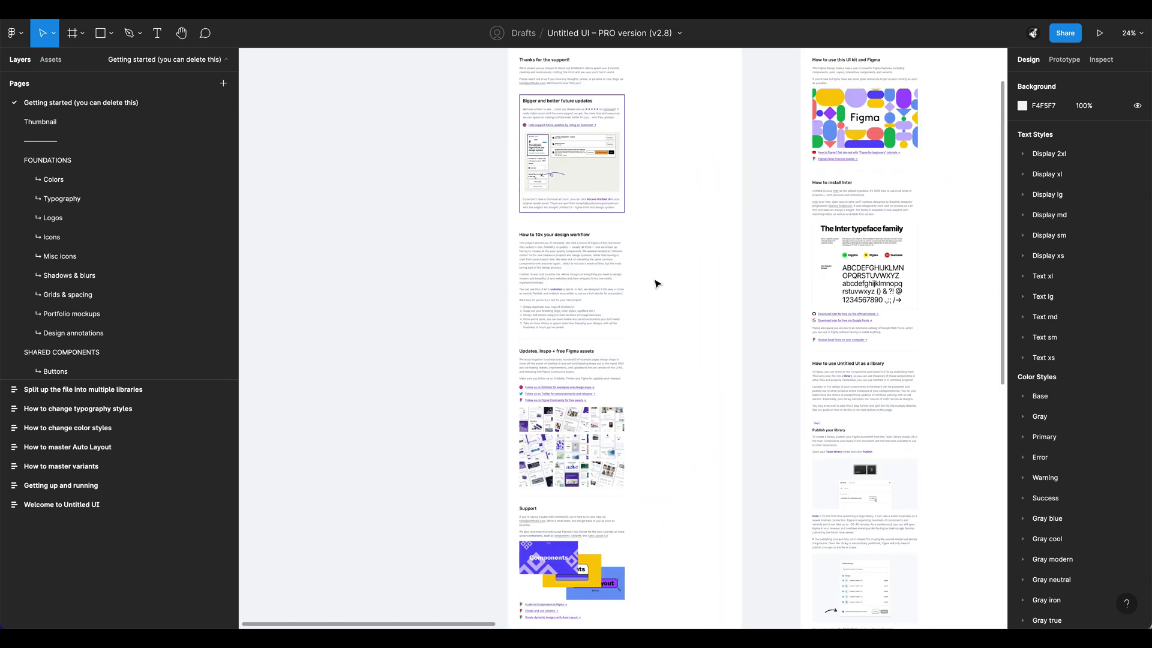
# Step: Pan to the neighbouring guide, such as 'How to use Untitled UI as a library', and read it
pyautogui.moveTo(658, 350); pyautogui.dragTo(522, 349)
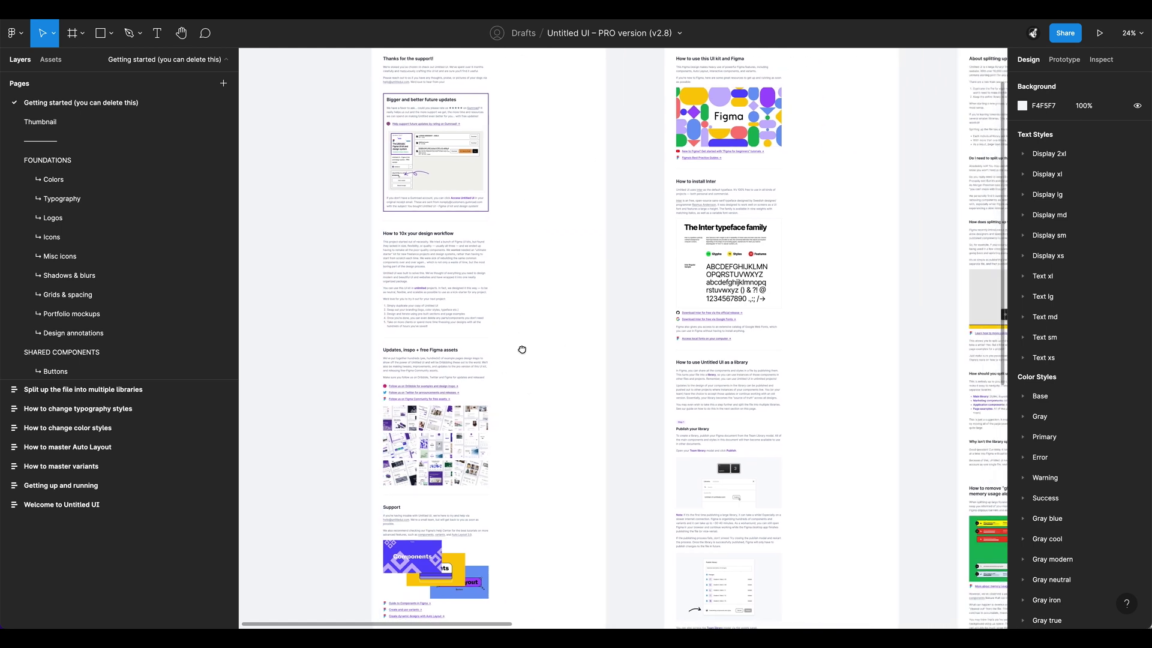
pyautogui.scroll(3, 659, 185)
pyautogui.scroll(1, 666, 207)
pyautogui.scroll(2, 666, 214)
pyautogui.scroll(-4, 665, 216)
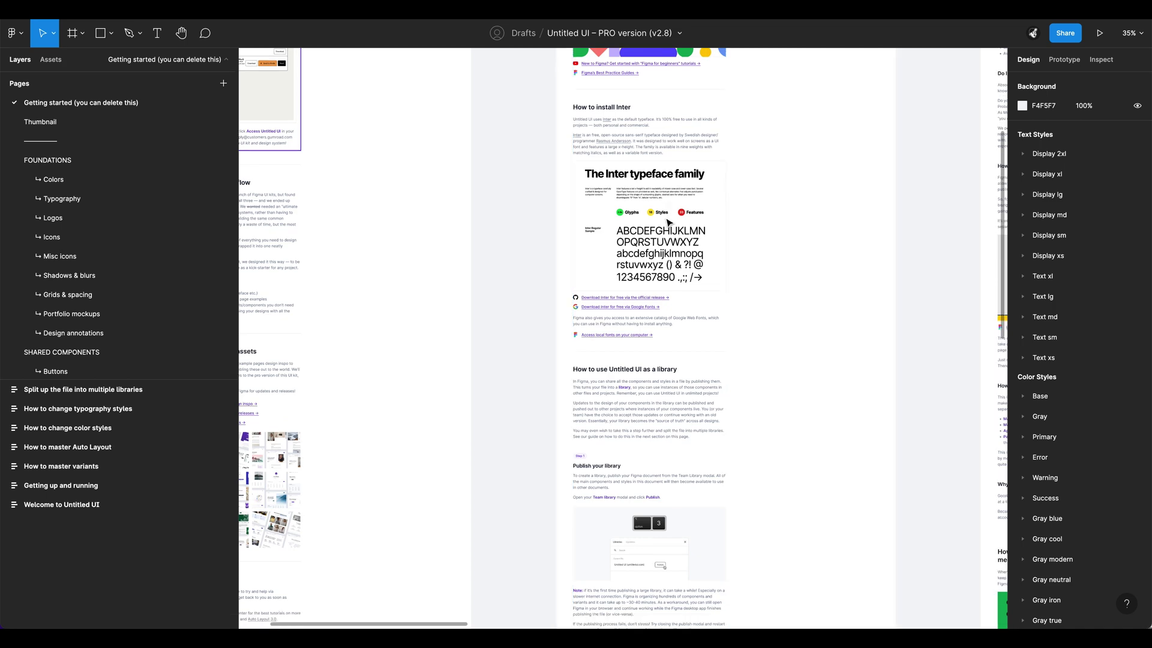
pyautogui.scroll(-3, 668, 222)
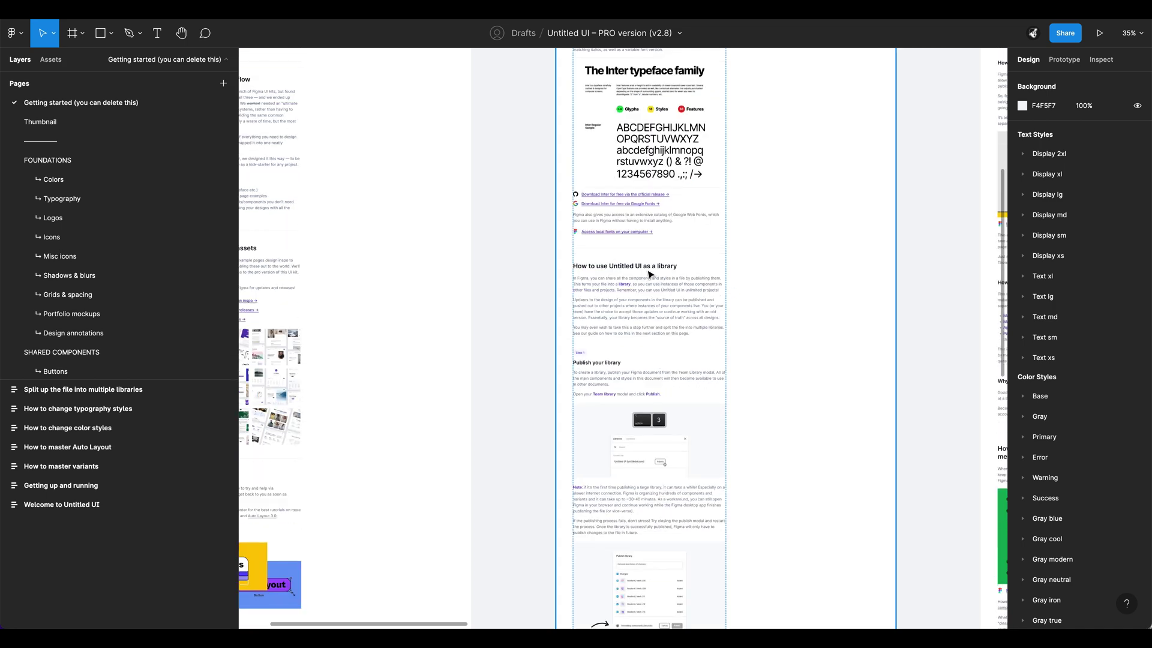
pyautogui.scroll(-6, 659, 275)
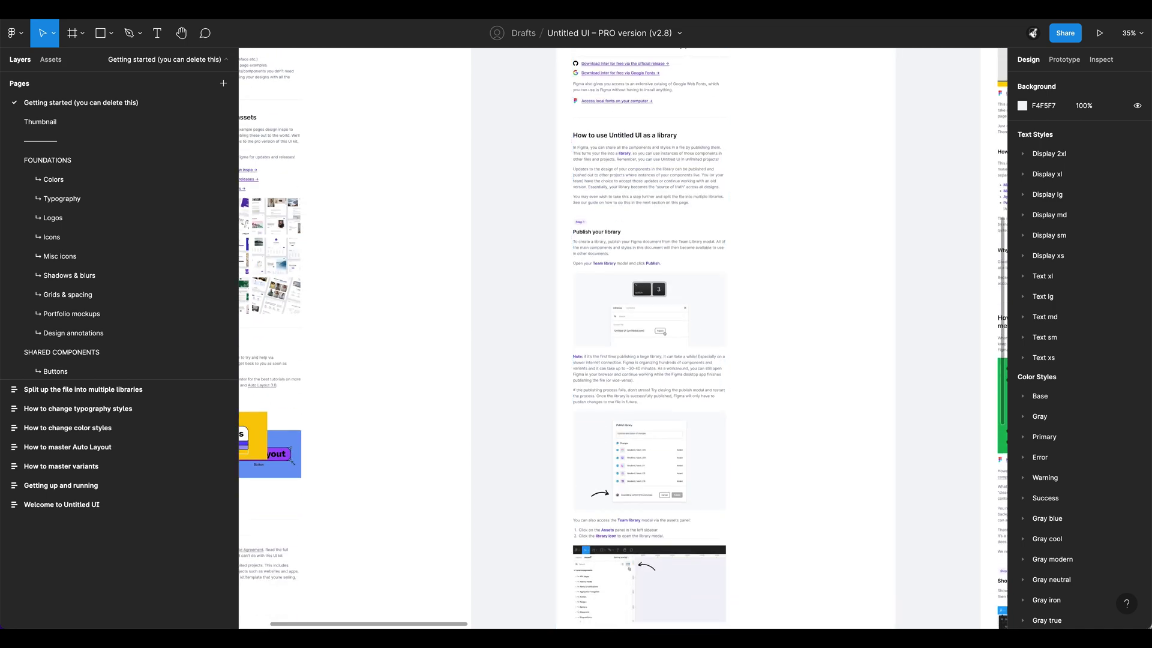
pyautogui.scroll(-3, 718, 392)
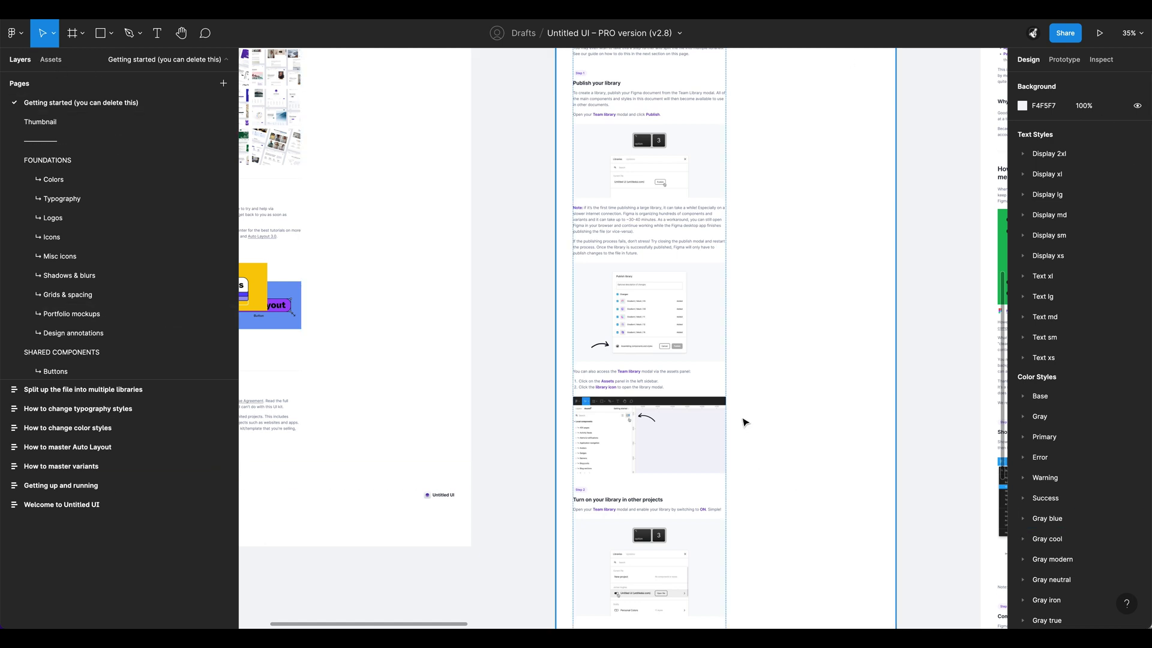
pyautogui.scroll(-2, 742, 421)
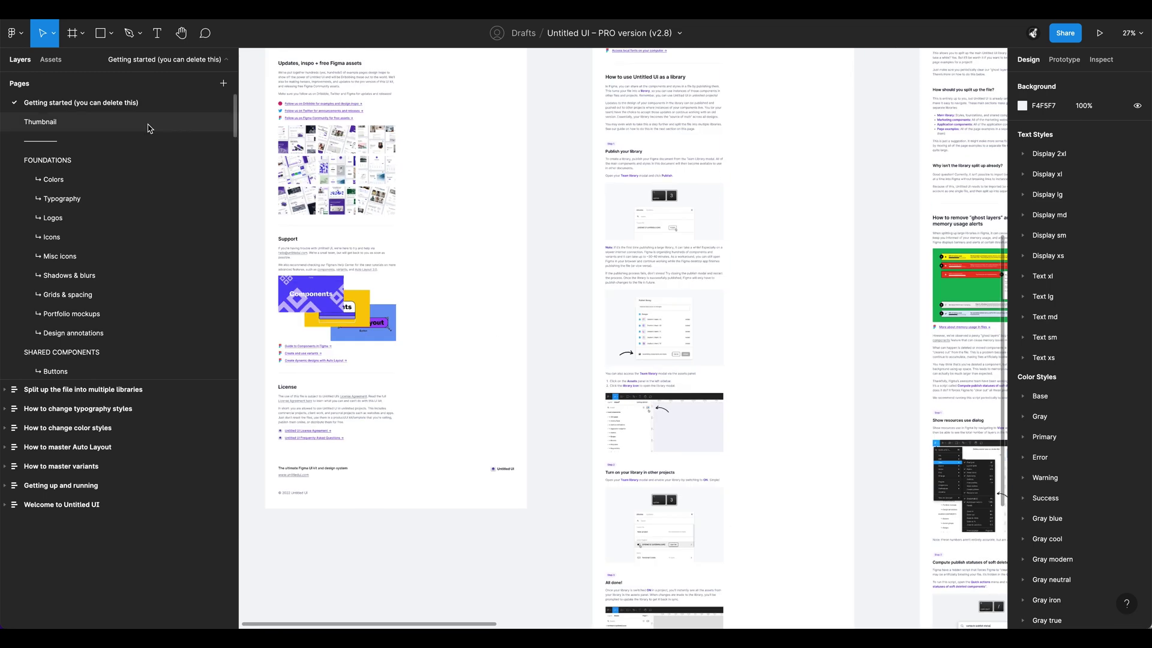
# Step: Open the Colors foundations page and pan around its color frames
pyautogui.click(103, 178)
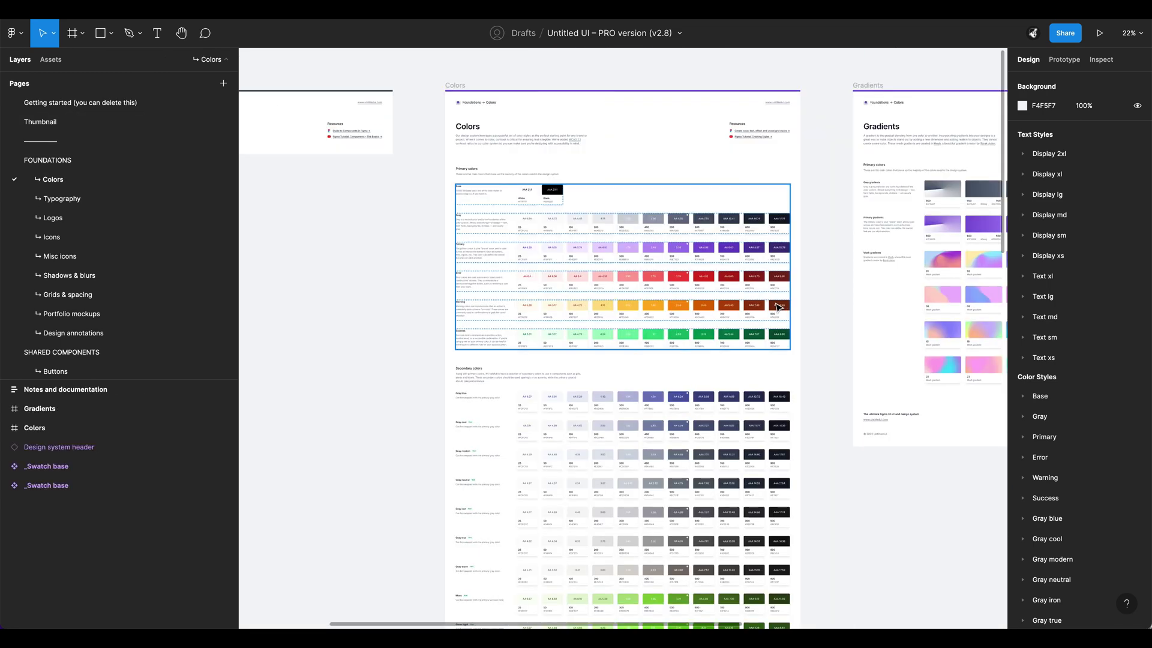
pyautogui.scroll(-3, 778, 305)
pyautogui.hscroll(3, 660, 252)
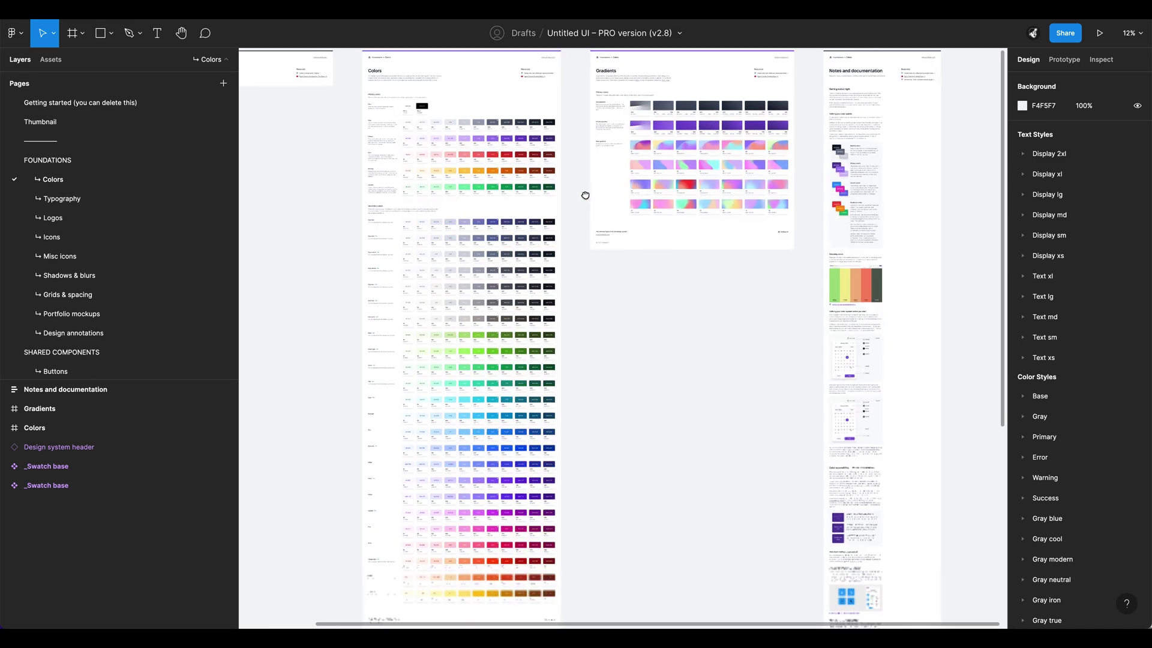
pyautogui.scroll(-4, 606, 234)
pyautogui.scroll(2, 605, 227)
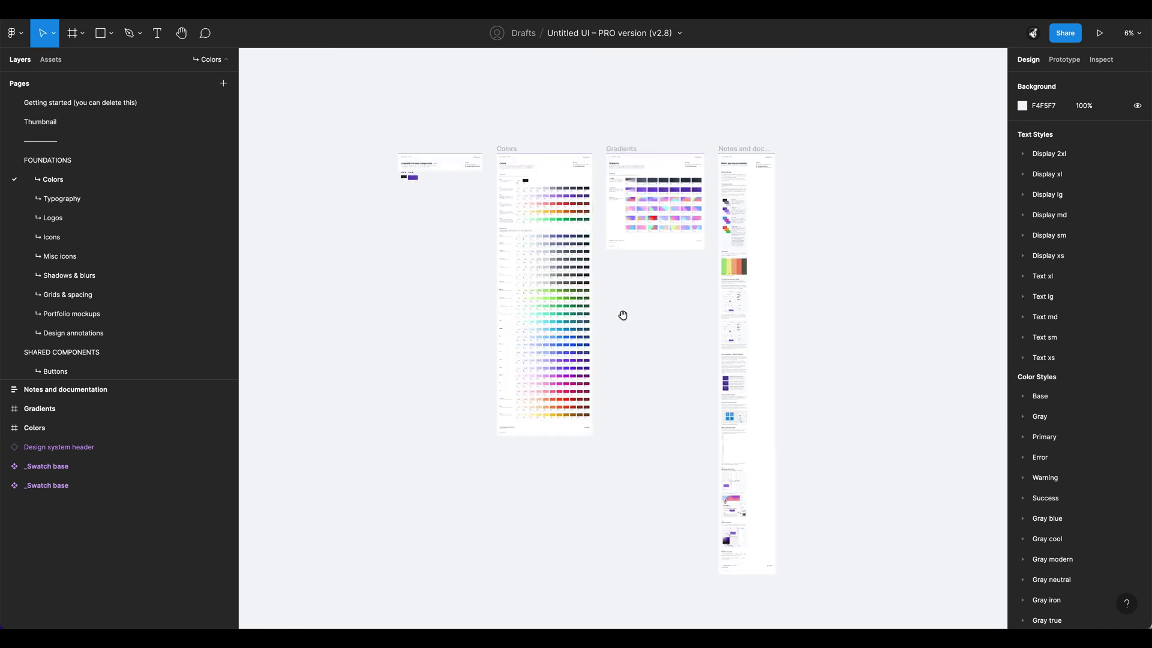
pyautogui.hscroll(-1, 648, 293)
pyautogui.scroll(3, 684, 354)
pyautogui.hscroll(-2, 717, 412)
# Step: Zoom out until Base, Gray, Primary, Error, Warning and Success swatches all show
pyautogui.scroll(3, 573, 268)
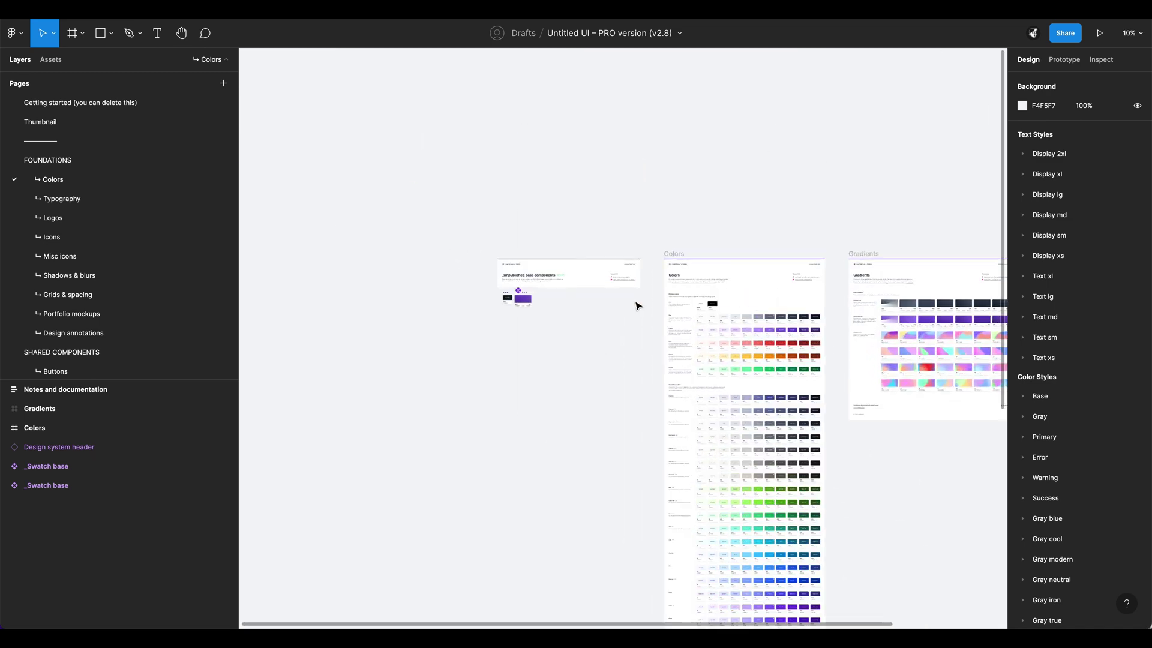
pyautogui.hscroll(2, 653, 360)
pyautogui.scroll(2, 574, 280)
pyautogui.scroll(8, 574, 280)
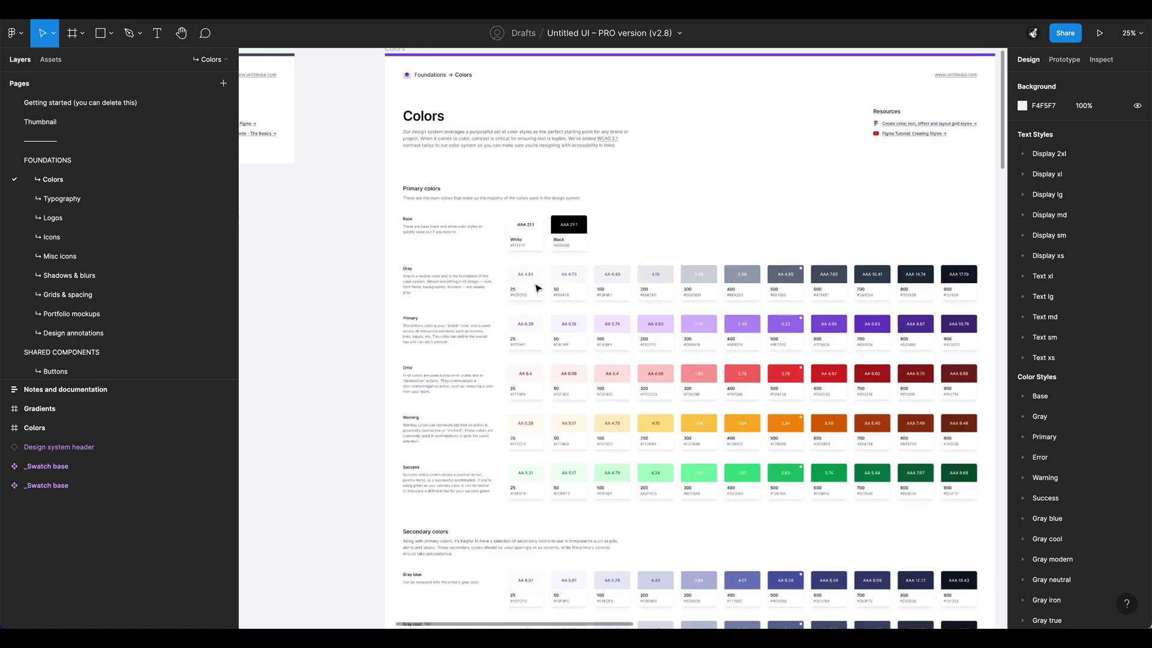
pyautogui.scroll(1, 445, 281)
pyautogui.hscroll(1, 445, 282)
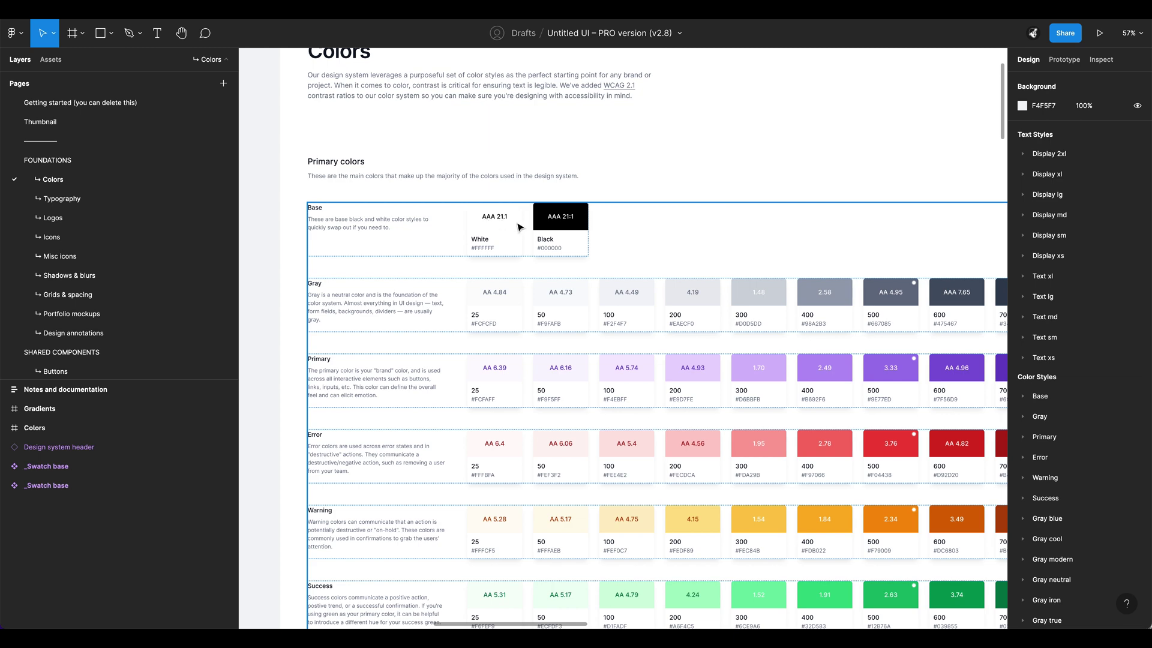
pyautogui.scroll(-1, 579, 260)
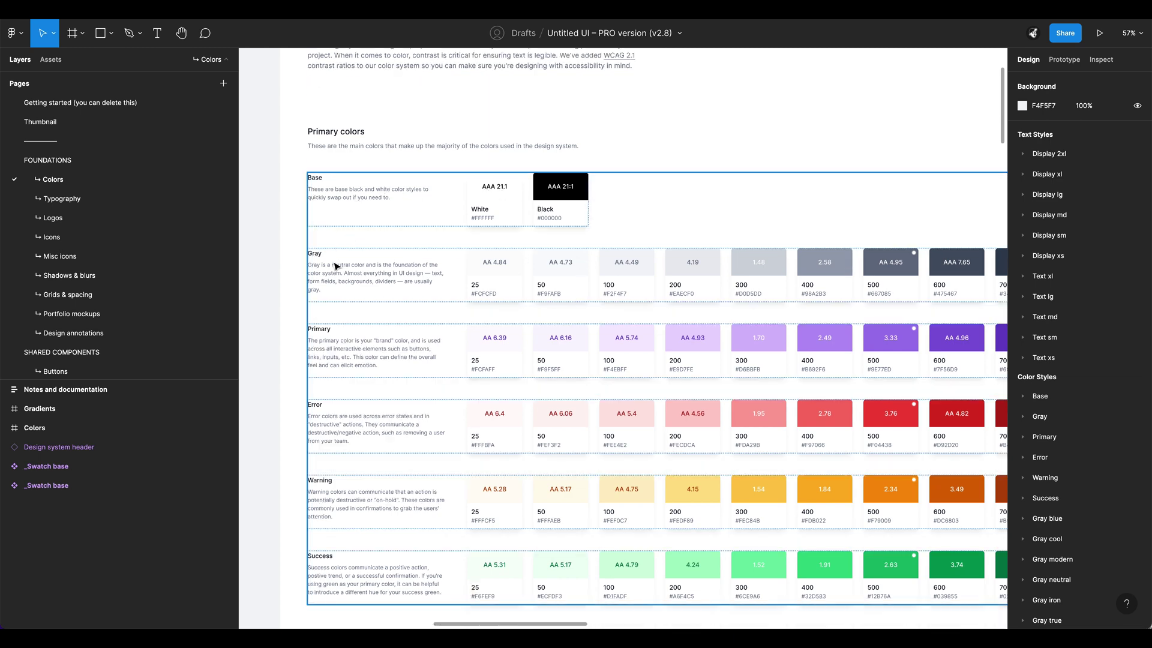
pyautogui.scroll(-3, 459, 277)
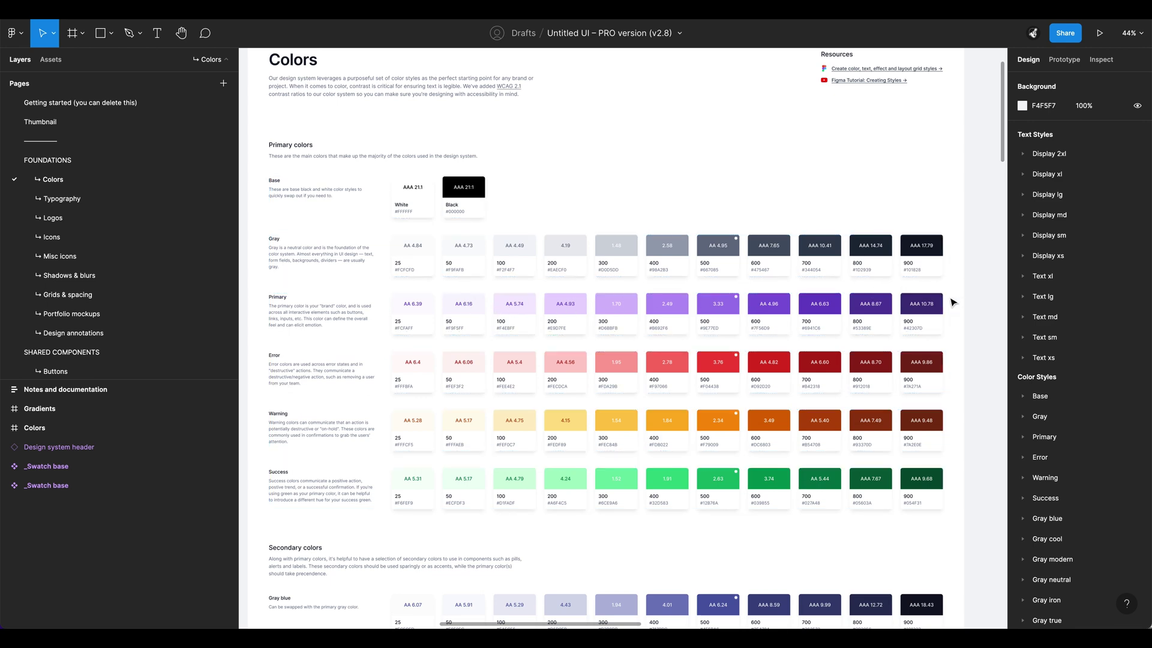
# Step: Zoom in for a close look at the primary color swatches and their contrast ratings
pyautogui.scroll(5, 728, 308)
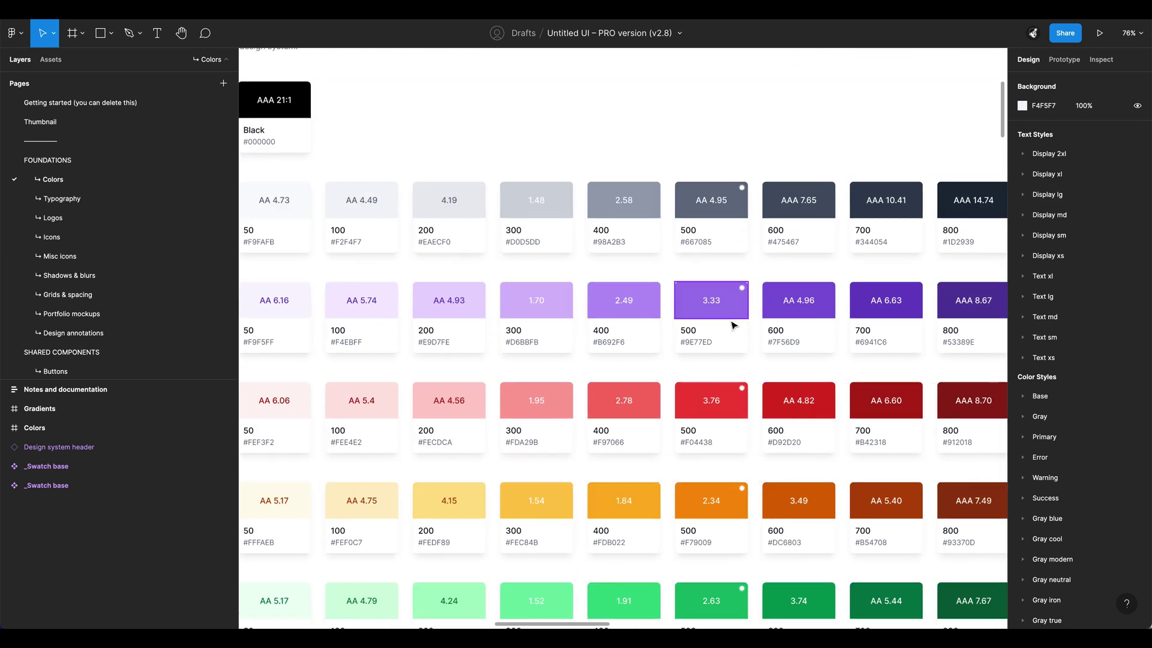
pyautogui.scroll(3, 732, 322)
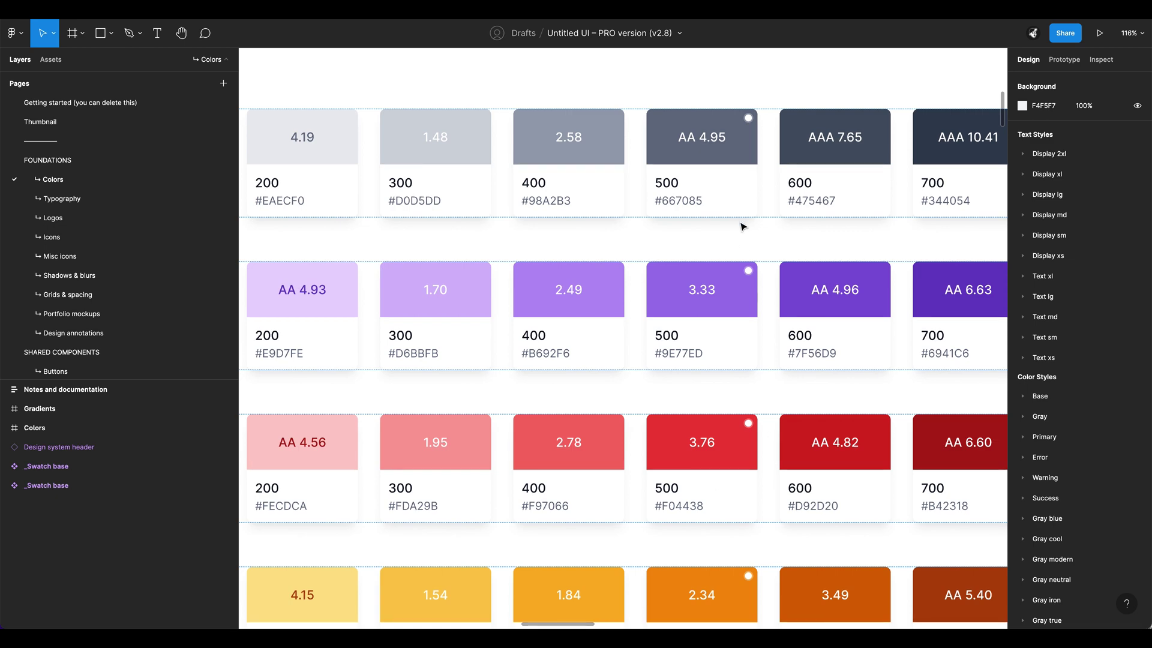
pyautogui.scroll(-2, 747, 371)
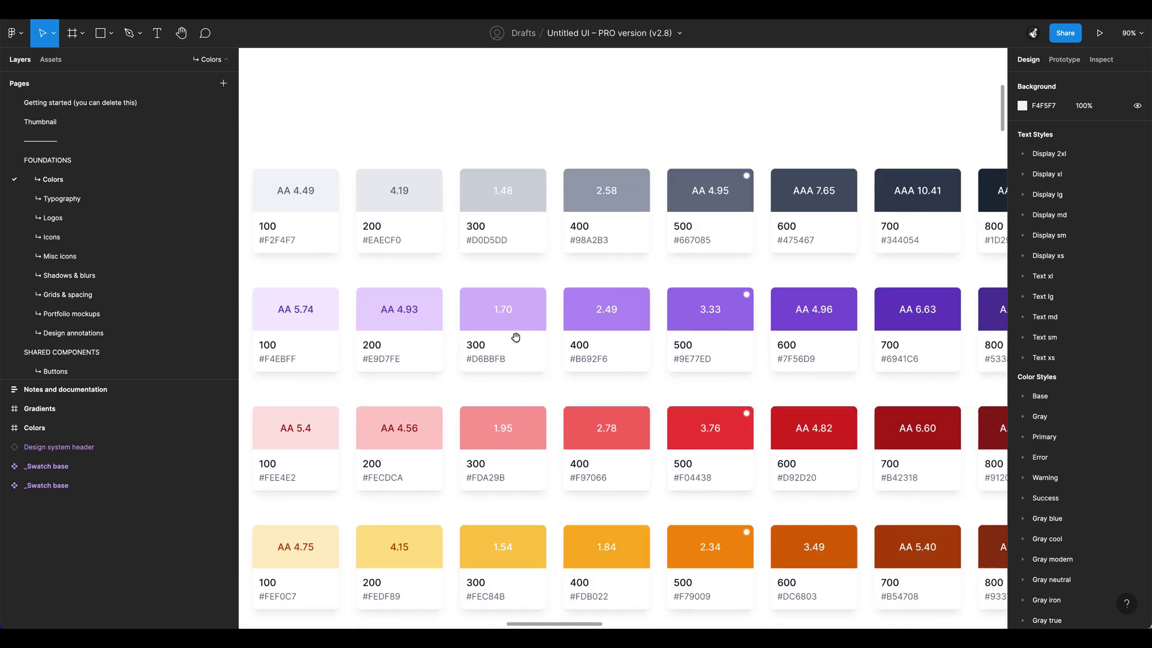
pyautogui.hscroll(3, 779, 348)
pyautogui.scroll(-2, 758, 362)
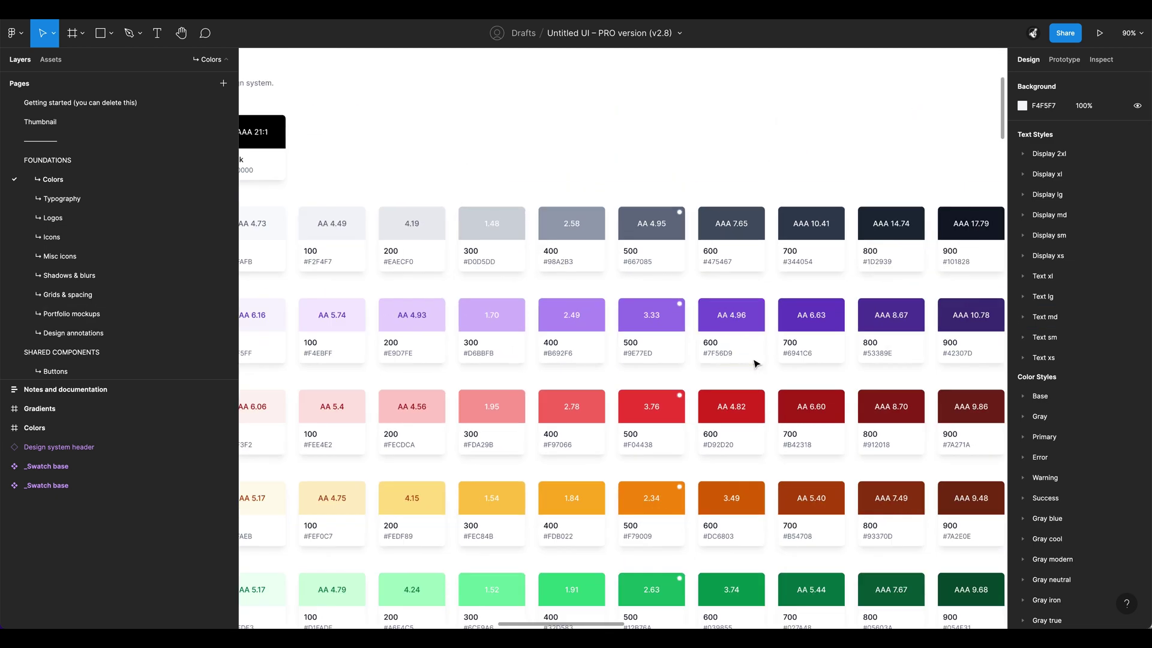
pyautogui.scroll(-2, 756, 354)
pyautogui.scroll(-1, 720, 324)
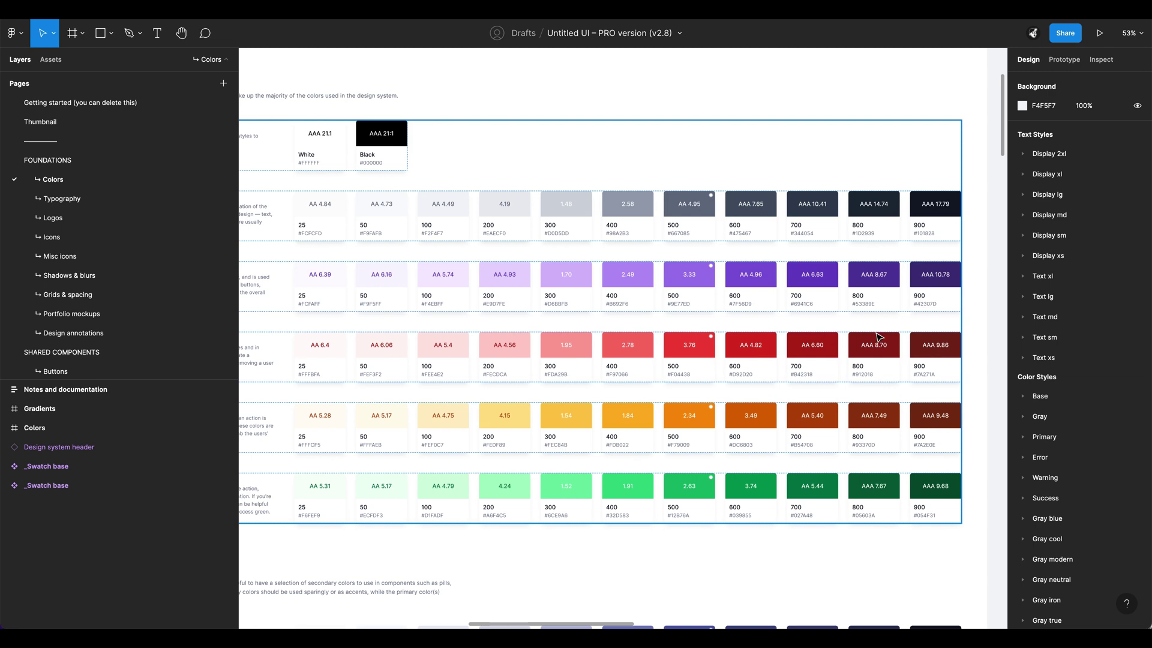
# Step: Scroll down through all the Secondary colors rows
pyautogui.scroll(-3, 876, 337)
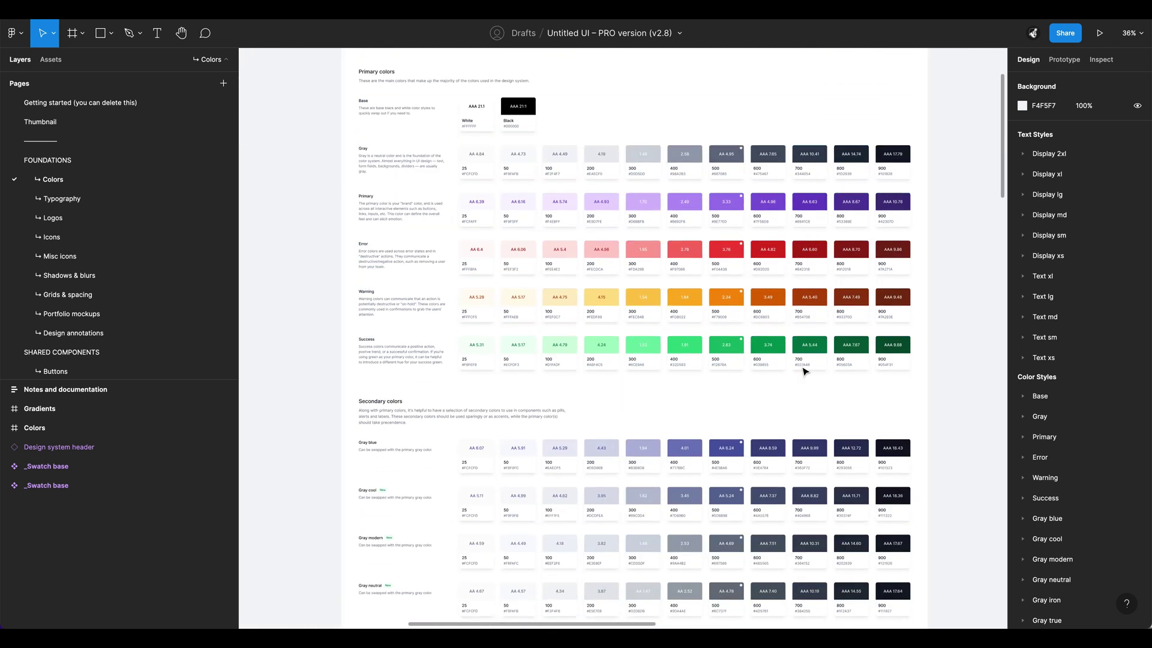
pyautogui.scroll(-1, 773, 354)
pyautogui.scroll(1, 699, 170)
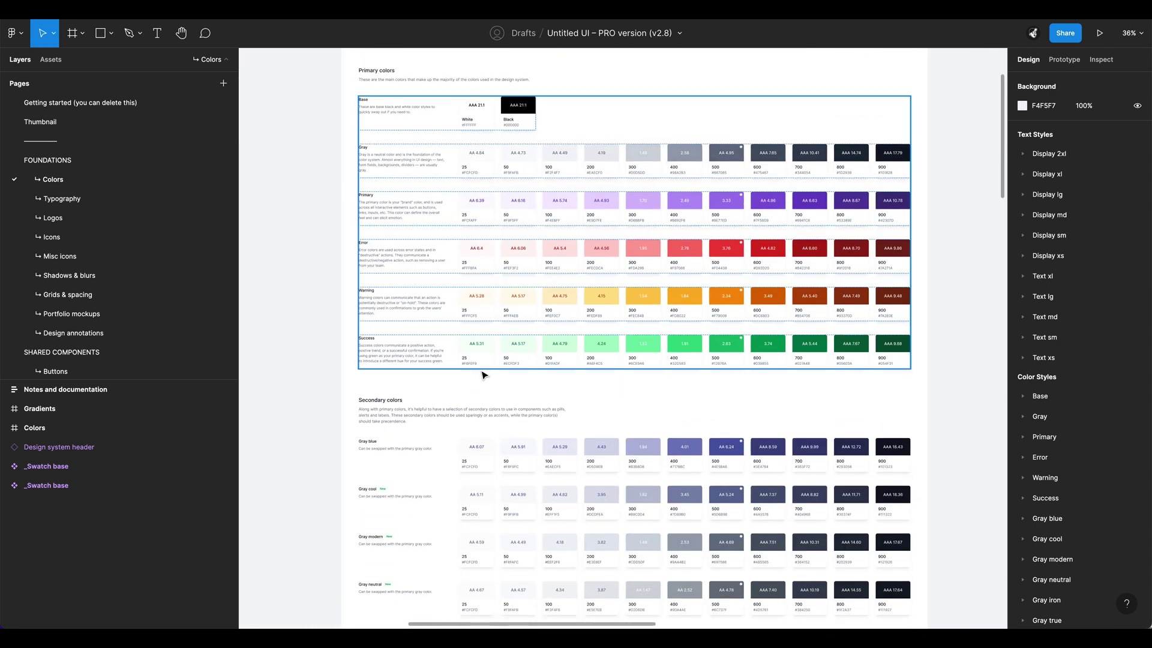
pyautogui.scroll(-5, 522, 321)
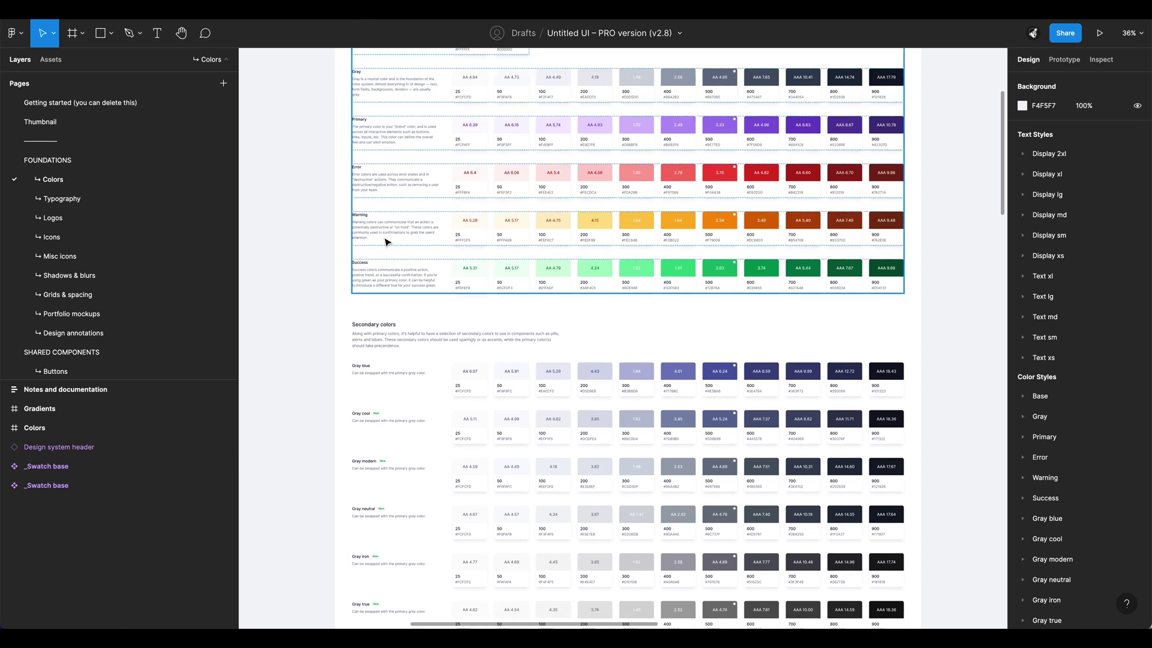
pyautogui.scroll(-10, 411, 284)
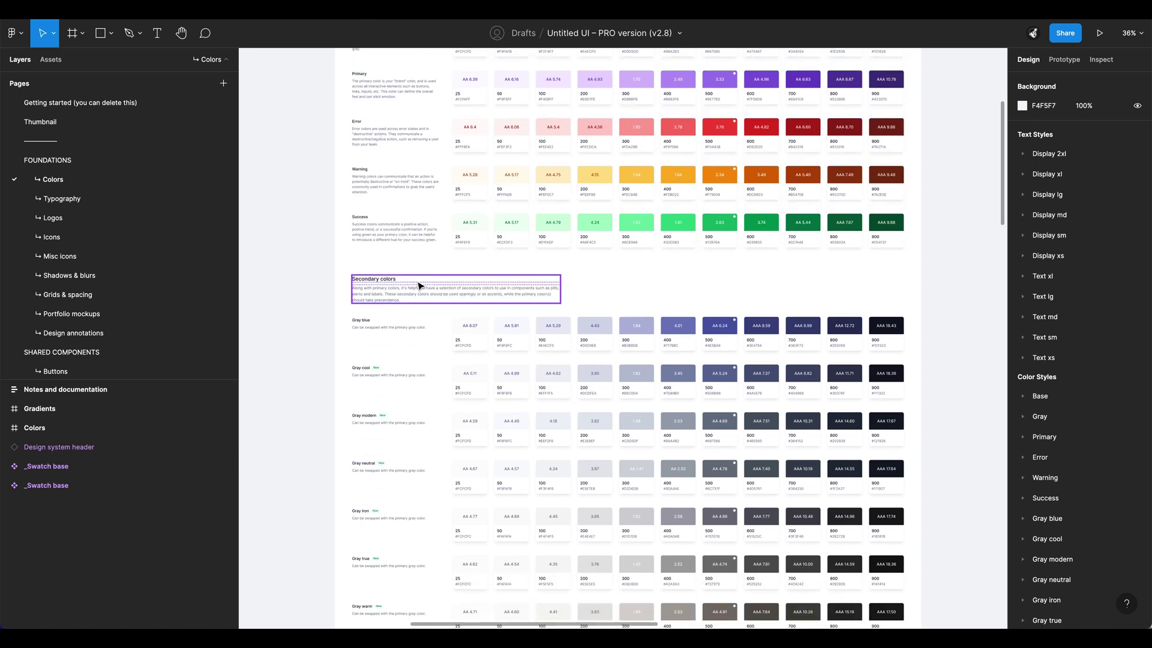
pyautogui.scroll(-8, 423, 285)
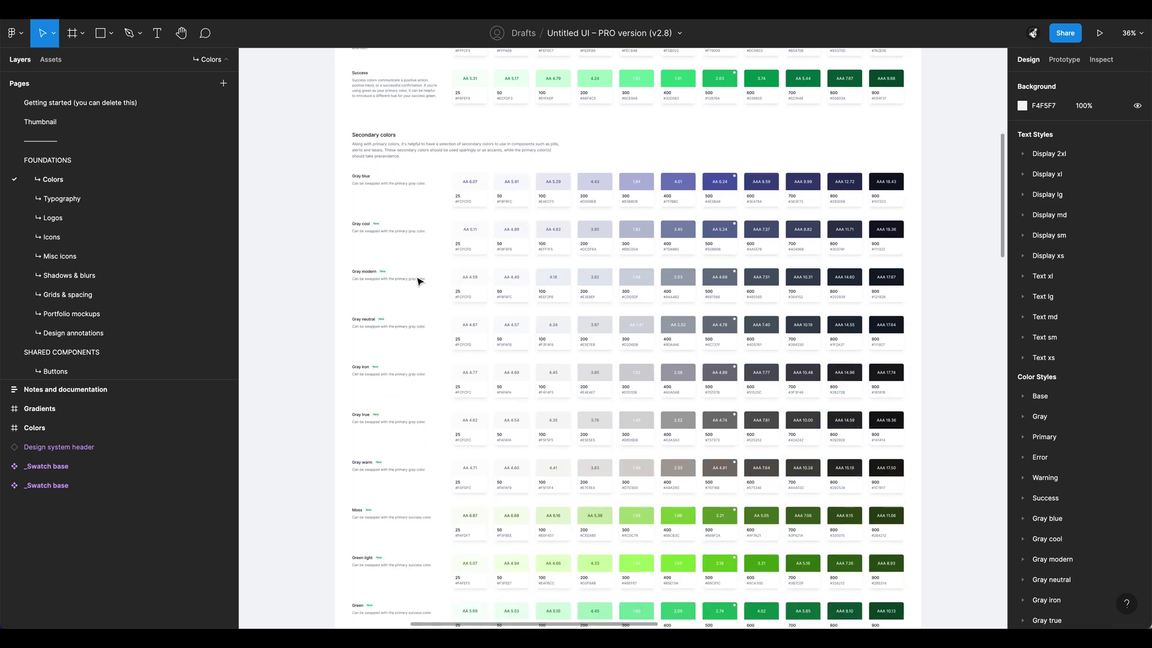
pyautogui.scroll(-19, 798, 217)
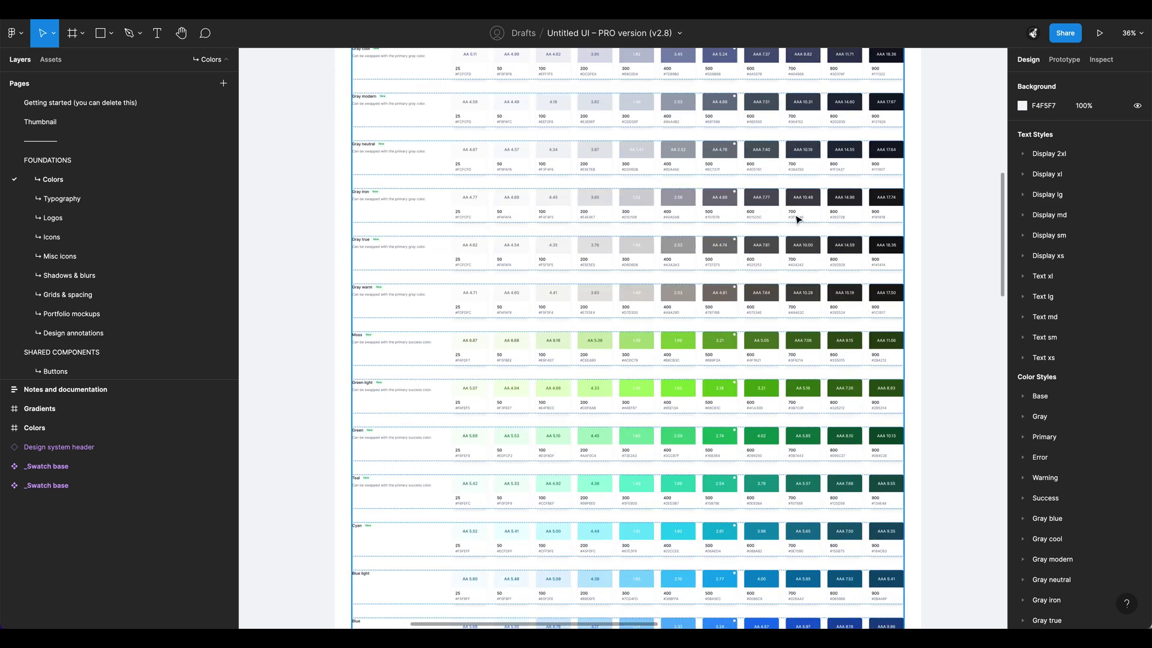
pyautogui.scroll(-20, 798, 217)
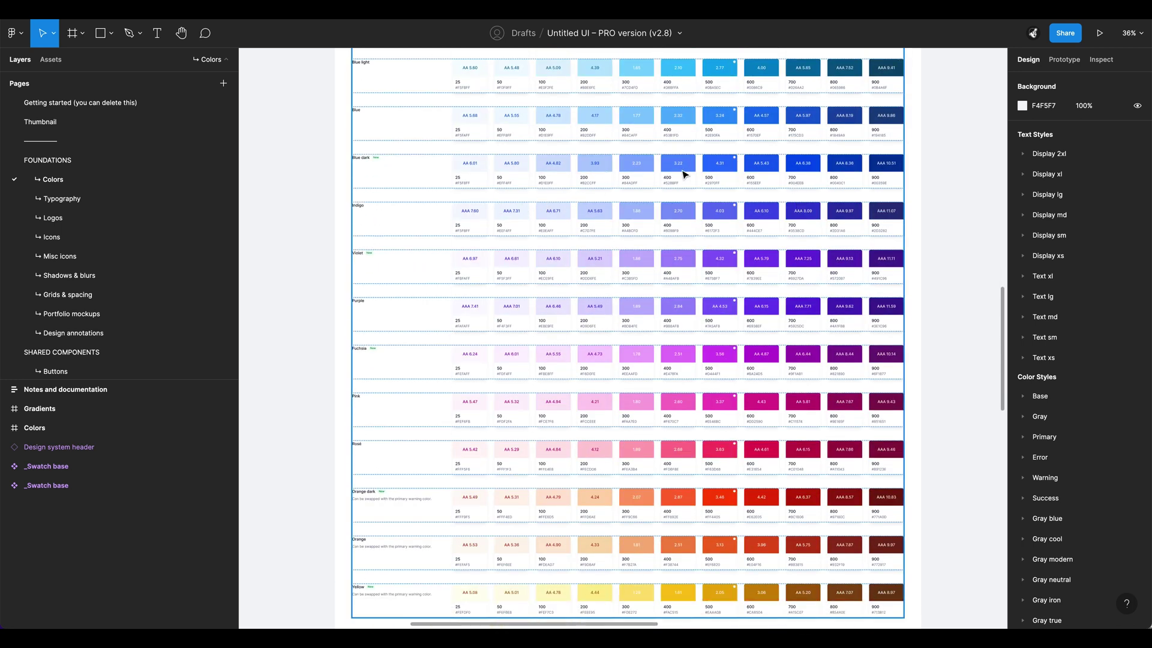
pyautogui.scroll(5, 793, 192)
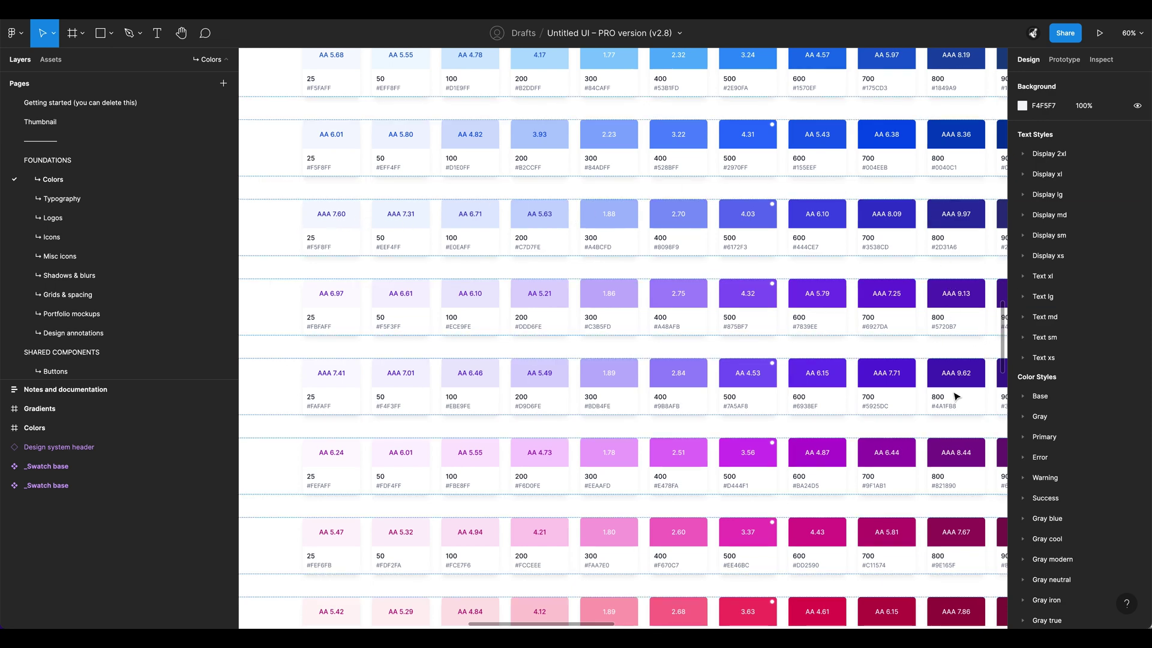
pyautogui.scroll(-1, 747, 340)
pyautogui.scroll(-5, 784, 443)
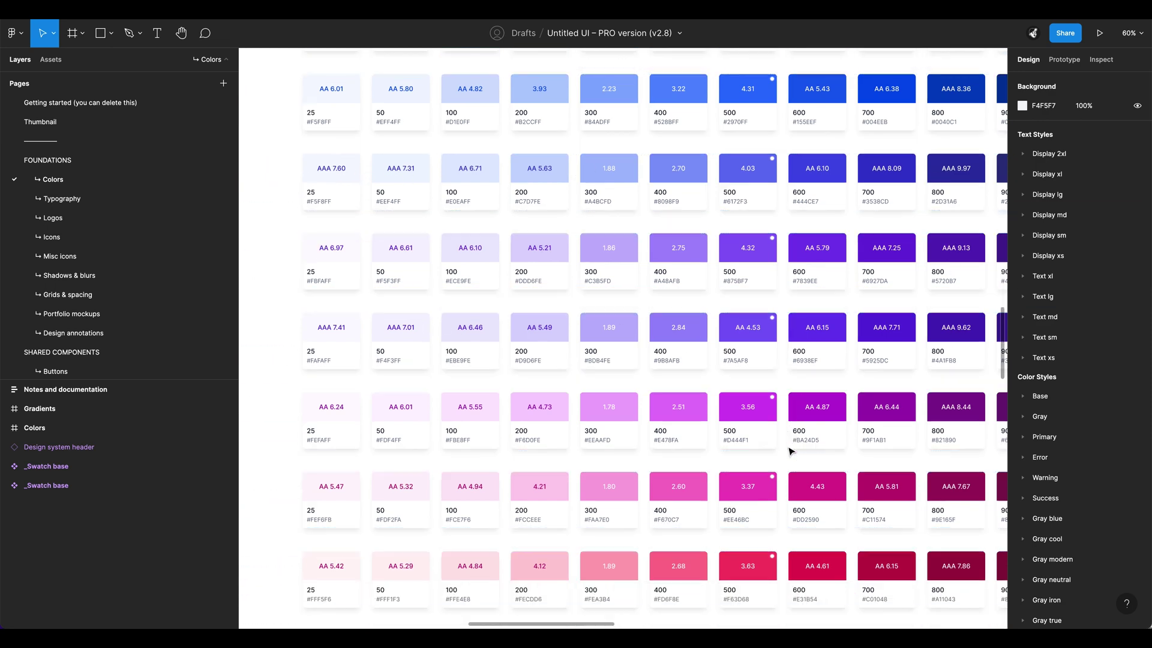
pyautogui.scroll(-1, 784, 450)
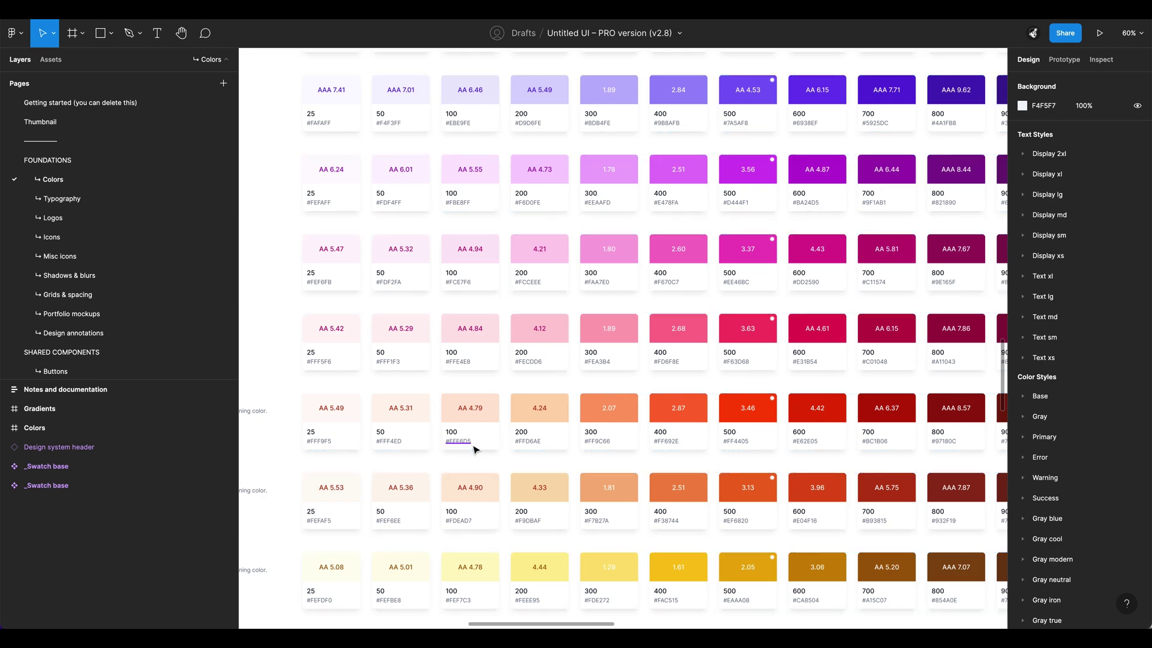
pyautogui.scroll(-5, 480, 448)
pyautogui.scroll(-4, 499, 453)
# Step: Zoom out and pan right to the Gradients frame with its 28 mesh gradients
pyautogui.hscroll(3, 822, 311)
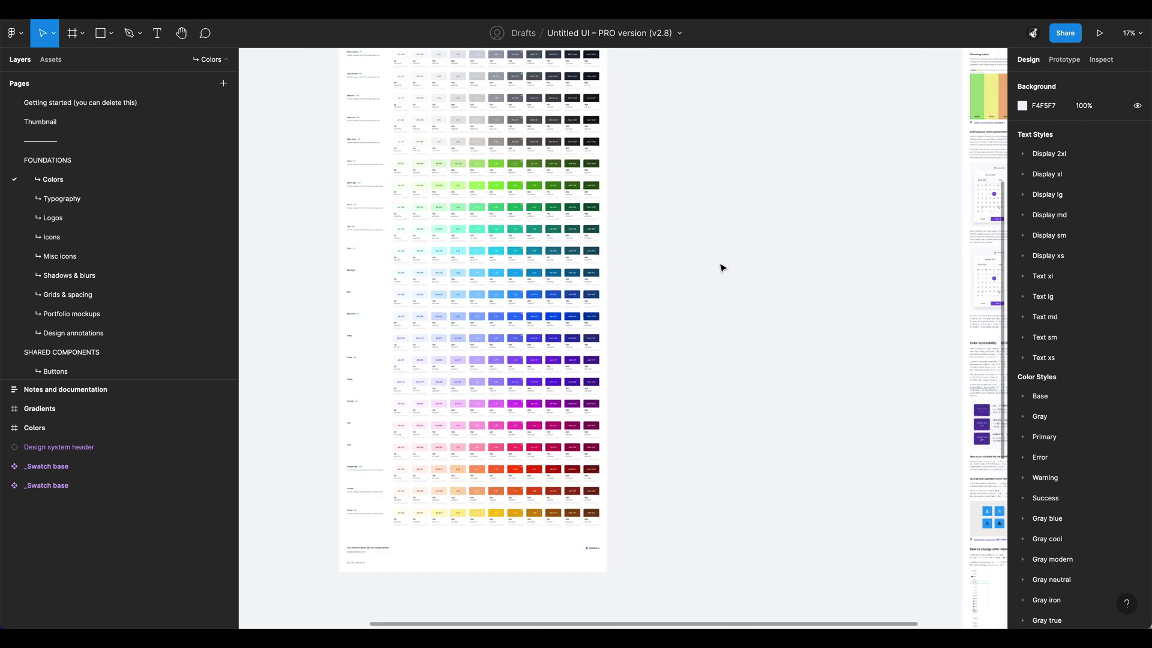
pyautogui.hscroll(10, 660, 304)
pyautogui.scroll(-3, 499, 347)
pyautogui.scroll(2, 540, 514)
pyautogui.scroll(6, 483, 252)
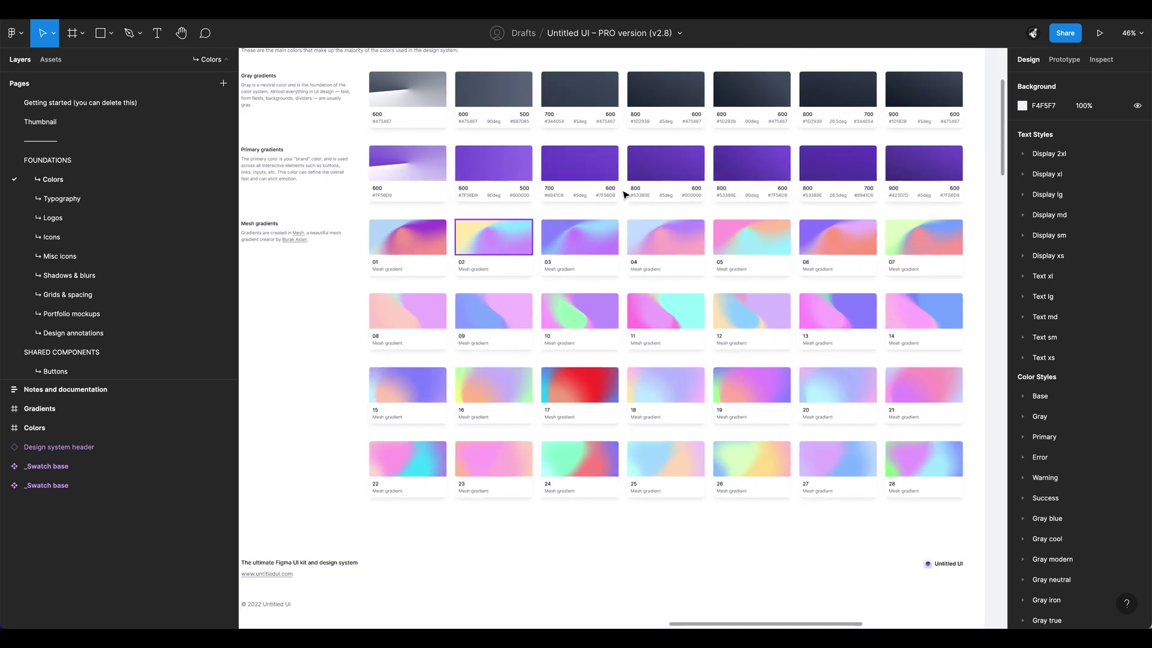
pyautogui.scroll(2, 625, 194)
# Step: Review the gray, primary and mesh gradient swatches, then move to Notes and documentation
pyautogui.moveTo(736, 233); pyautogui.dragTo(781, 231)
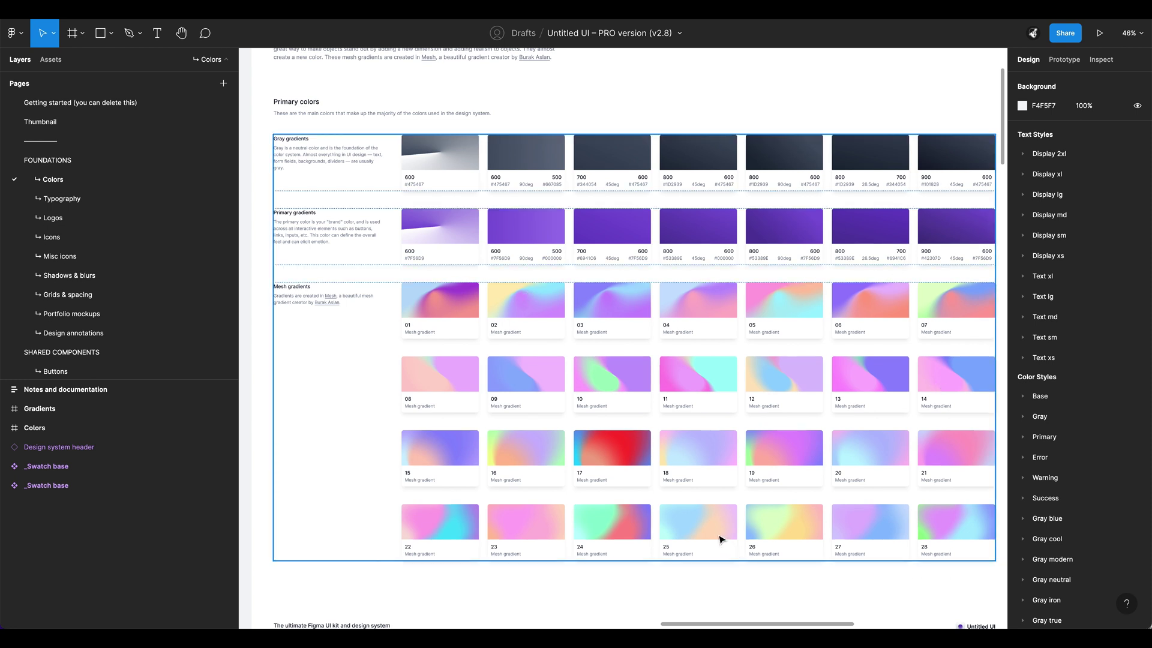
pyautogui.scroll(-1, 761, 355)
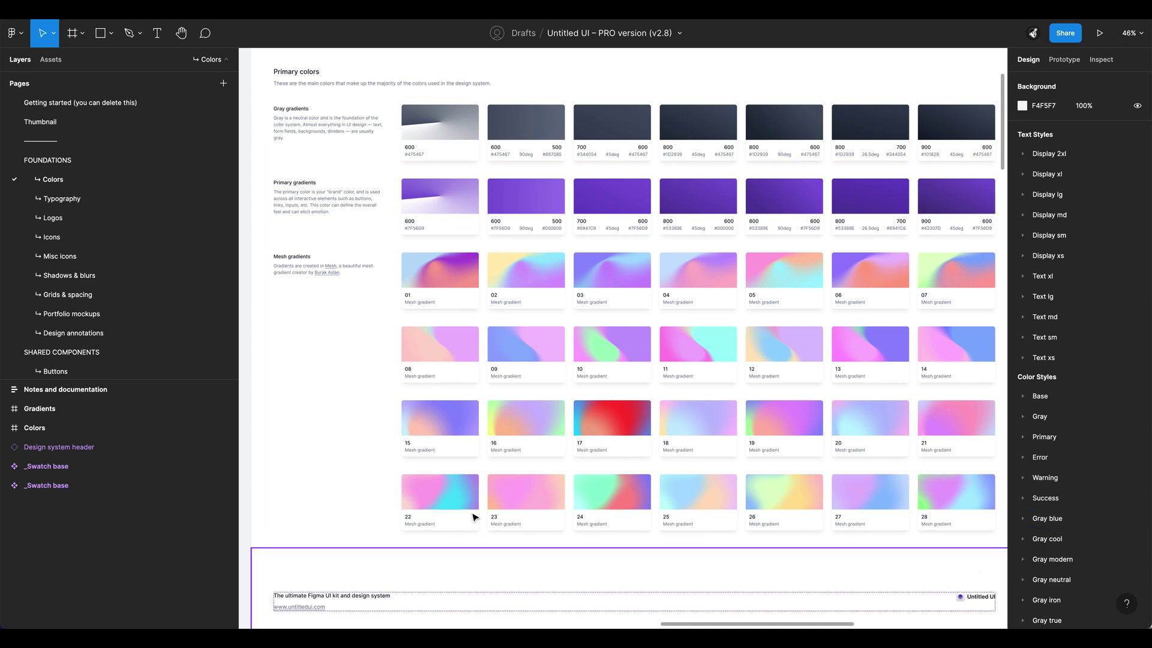
pyautogui.scroll(-5, 538, 279)
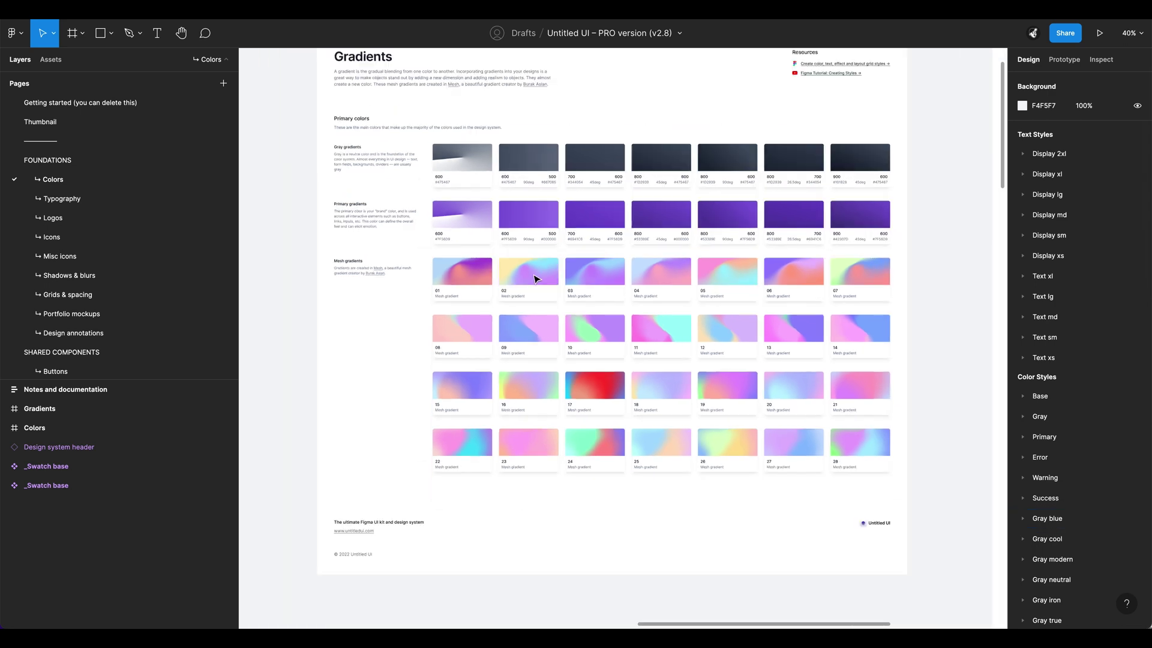
pyautogui.hscroll(10, 879, 303)
pyautogui.scroll(3, 619, 144)
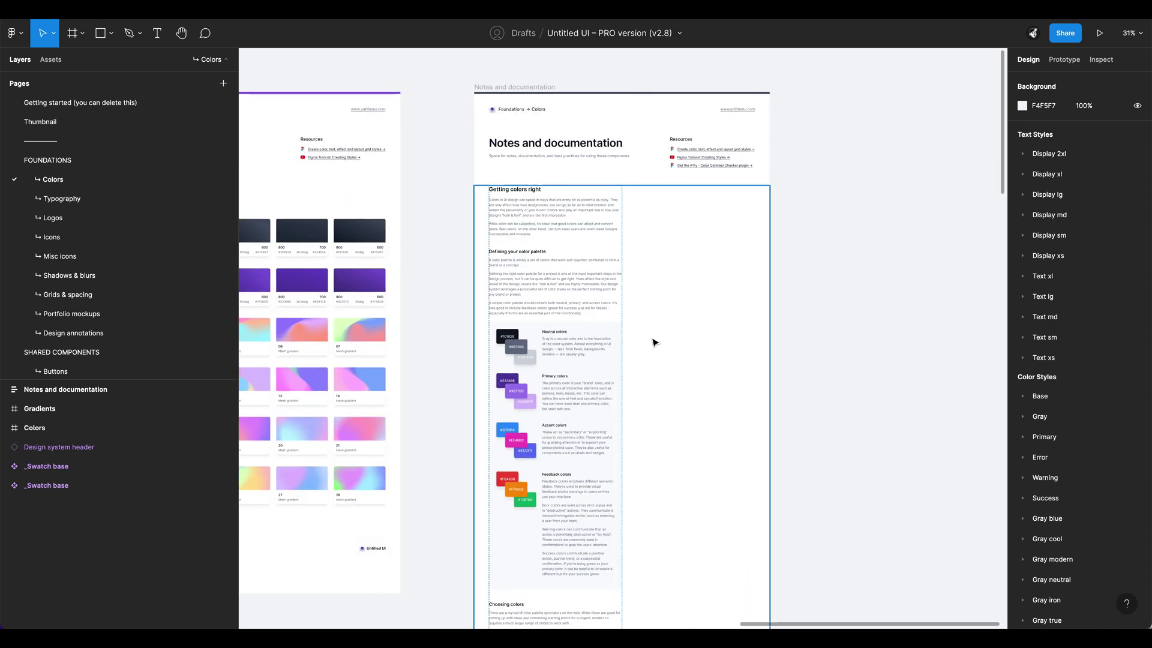
pyautogui.scroll(6, 708, 138)
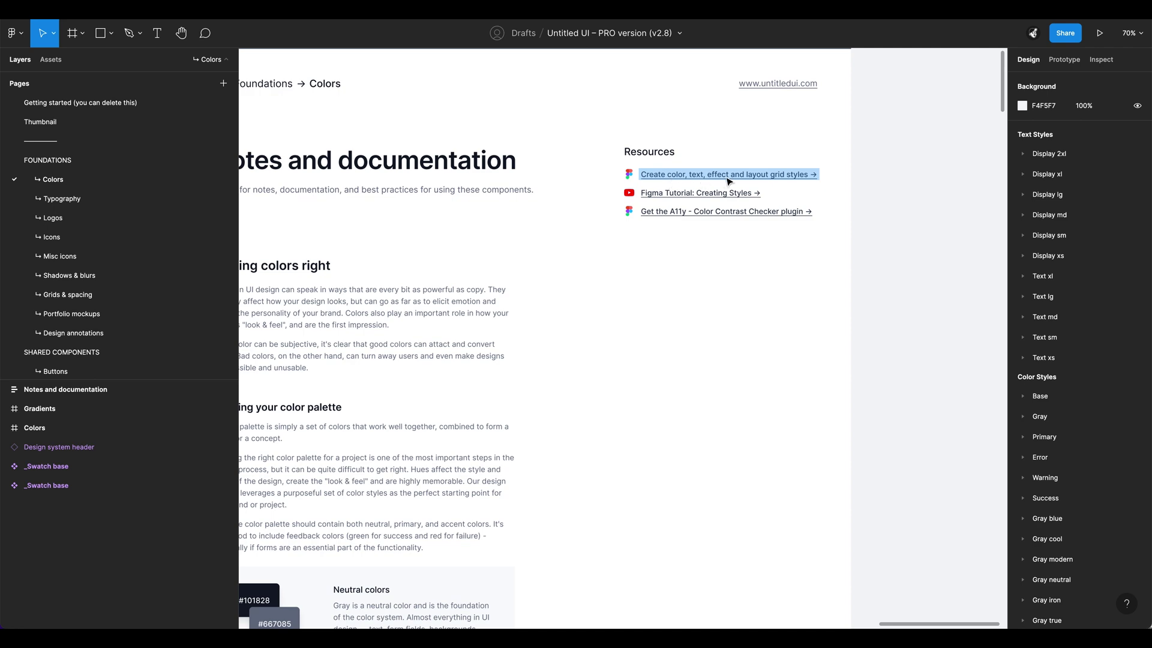
# Step: Check the first Resources link, deselect it, and zoom out over all Colors frames
pyautogui.click(783, 181)
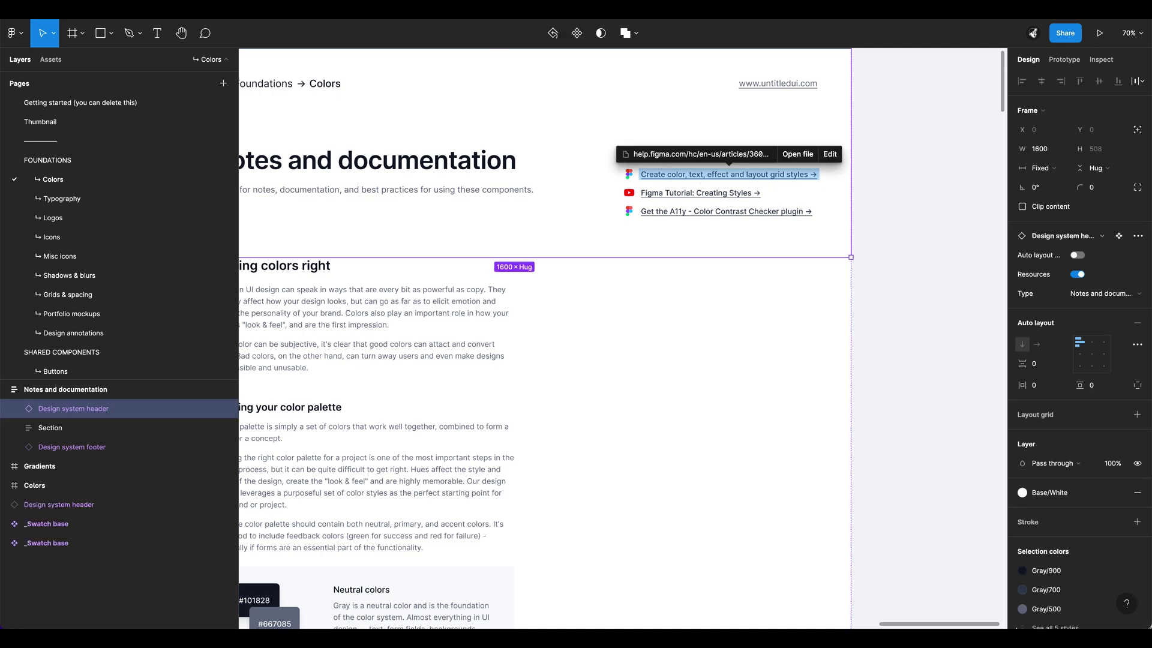
pyautogui.click(903, 373)
pyautogui.scroll(-10, 902, 373)
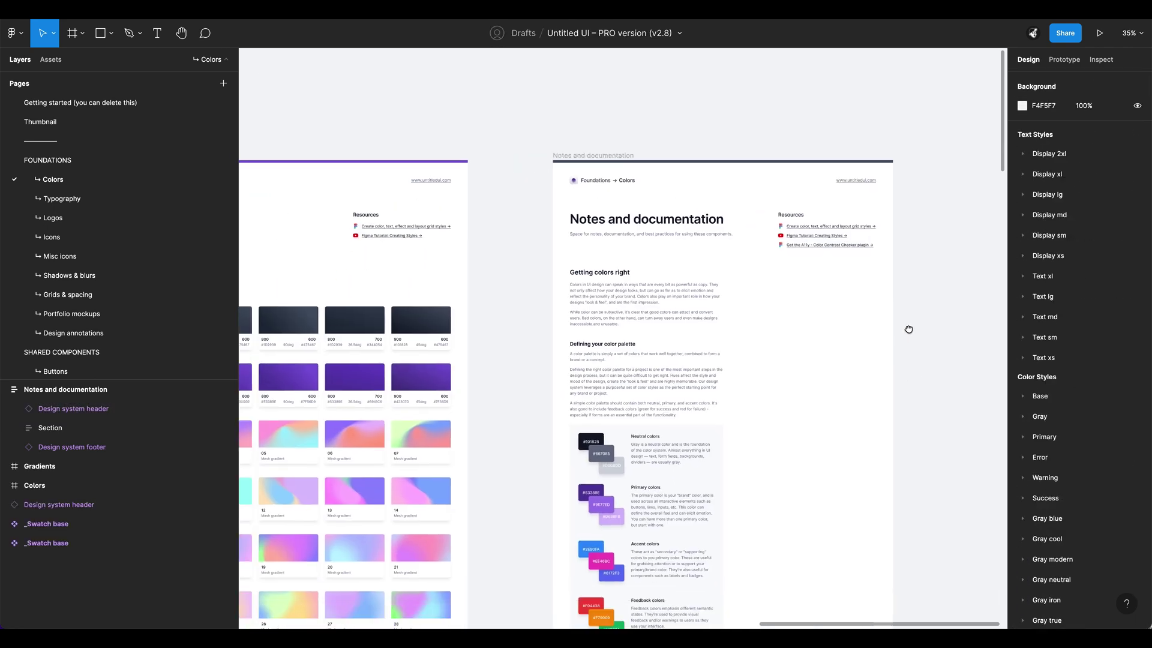
pyautogui.scroll(2, 710, 444)
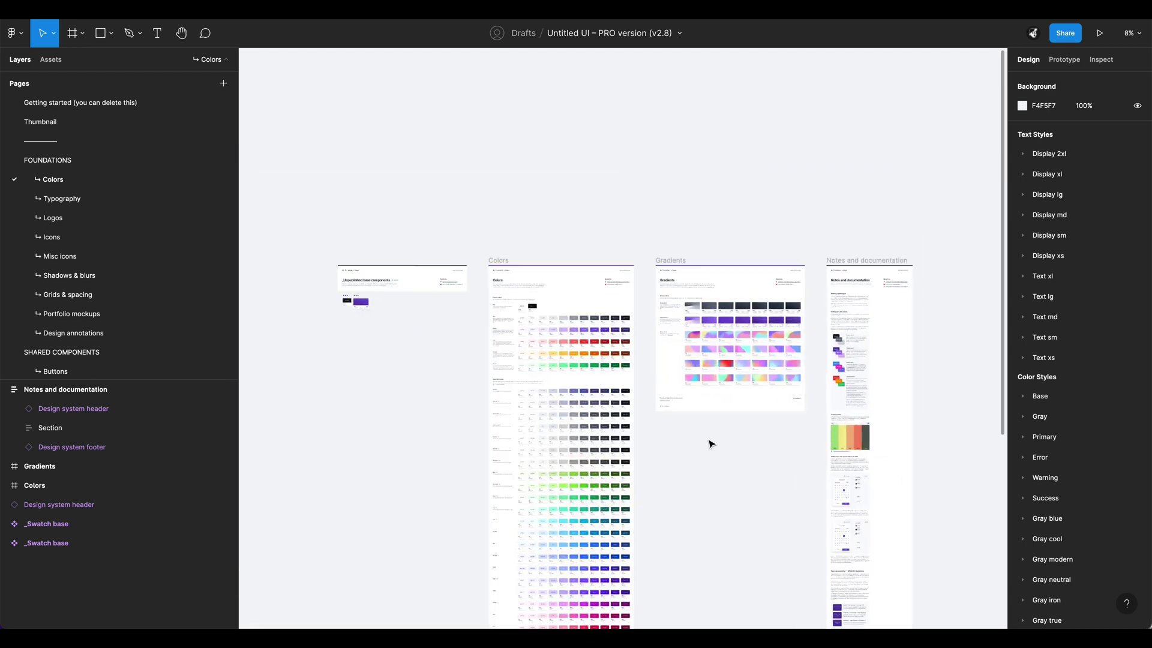
pyautogui.click(61, 199)
pyautogui.hscroll(5, 640, 411)
pyautogui.scroll(-2, 640, 410)
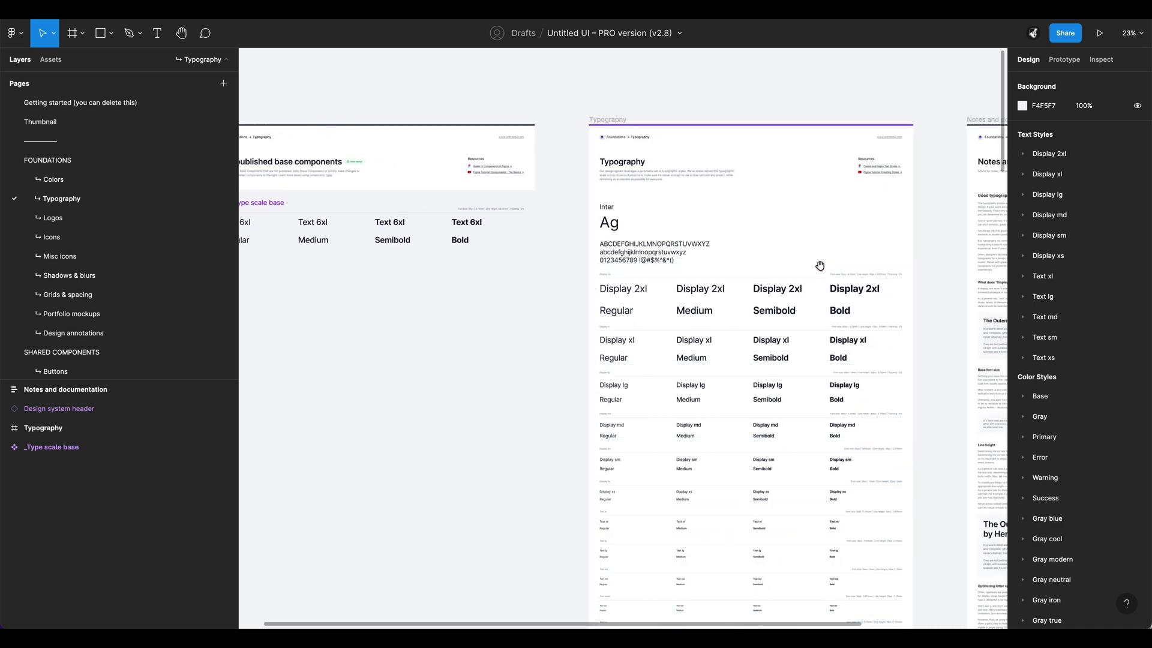
pyautogui.scroll(-2, 780, 239)
pyautogui.hscroll(2, 780, 240)
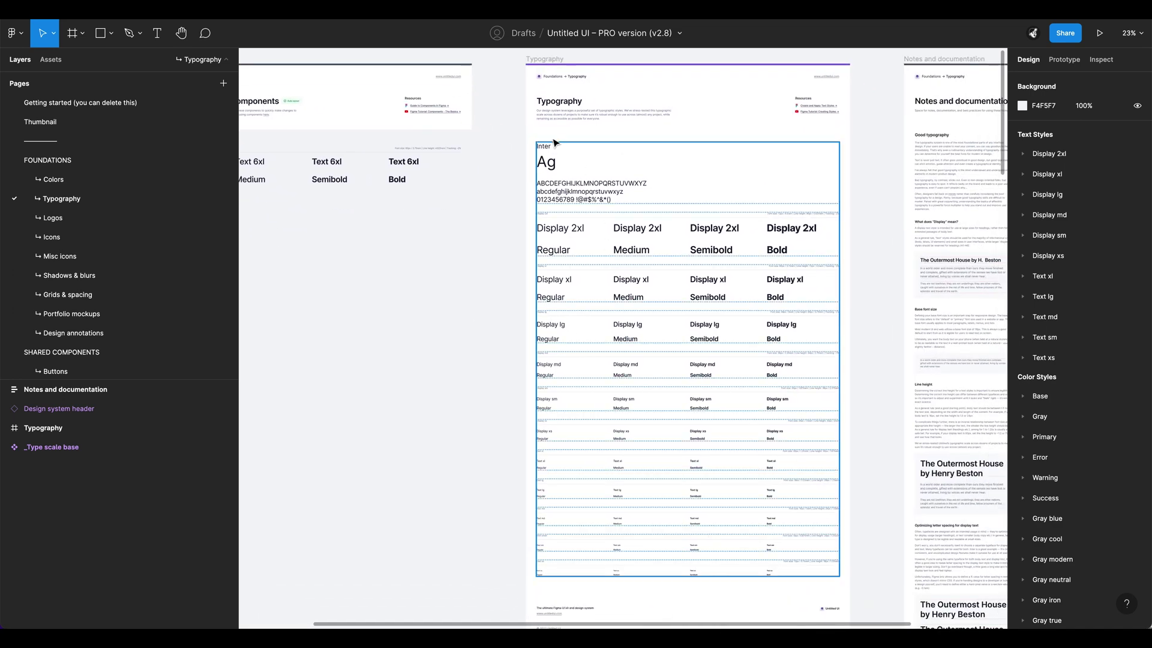
pyautogui.keyDown('ctrl'); pyautogui.scroll(3, 553, 146); pyautogui.keyUp('ctrl')
pyautogui.scroll(-1, 522, 231)
pyautogui.hscroll(1, 521, 232)
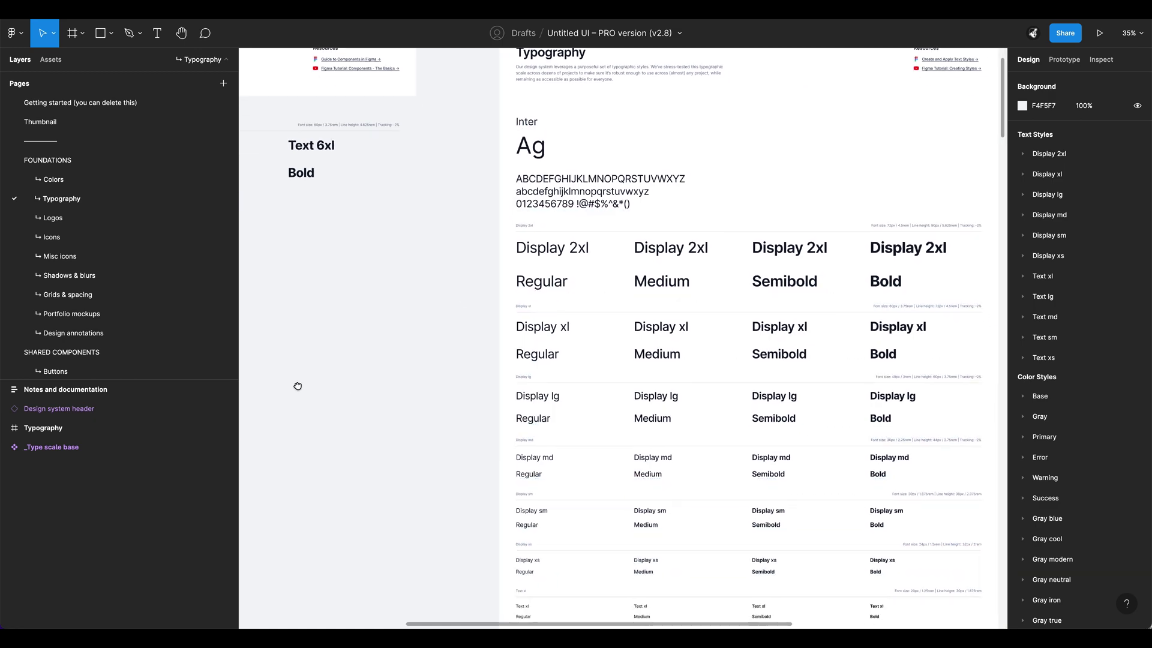
pyautogui.keyDown('ctrl'); pyautogui.scroll(-2, 611, 294); pyautogui.keyUp('ctrl')
pyautogui.keyDown('ctrl'); pyautogui.scroll(-2, 462, 321); pyautogui.keyUp('ctrl')
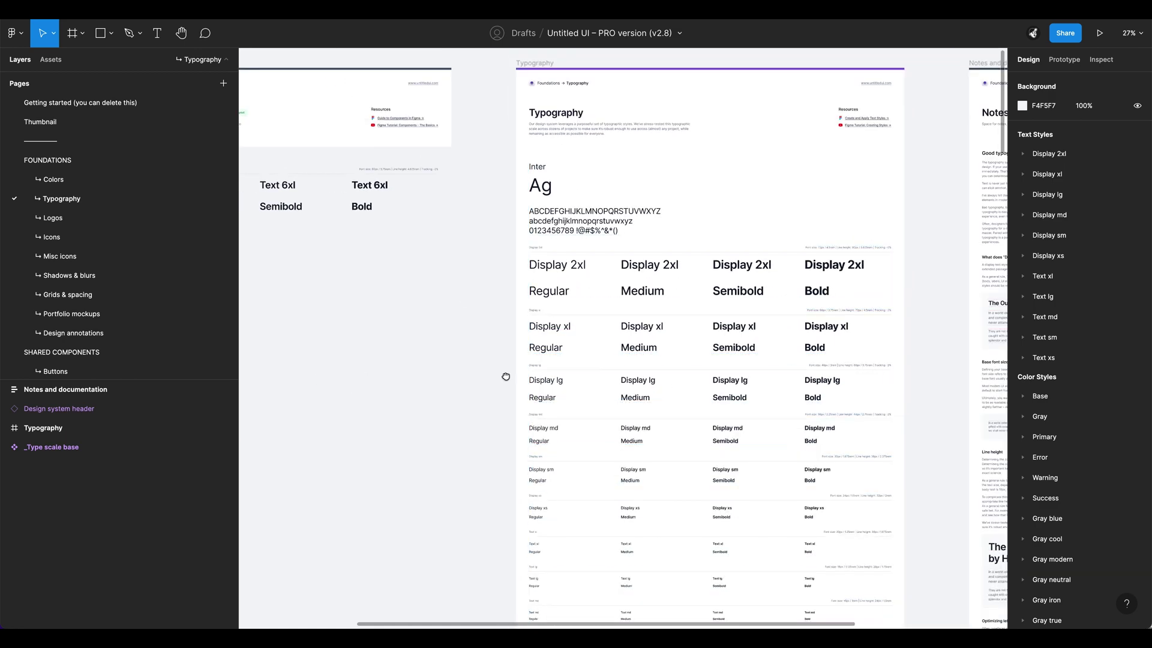
pyautogui.scroll(-1, 462, 320)
pyautogui.hscroll(1, 463, 320)
pyautogui.scroll(-3, 462, 320)
pyautogui.hscroll(2, 462, 321)
pyautogui.scroll(3, 659, 180)
pyautogui.hscroll(5, 659, 180)
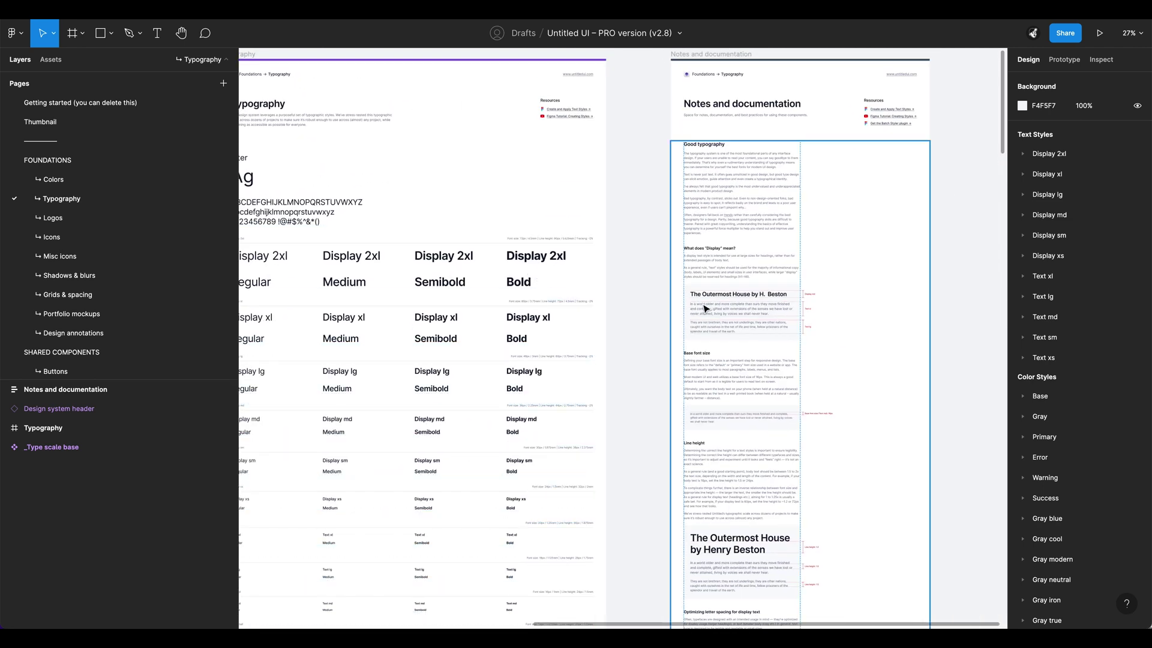
pyautogui.keyDown('ctrl'); pyautogui.scroll(8, 780, 157); pyautogui.keyUp('ctrl')
pyautogui.scroll(-1, 785, 245)
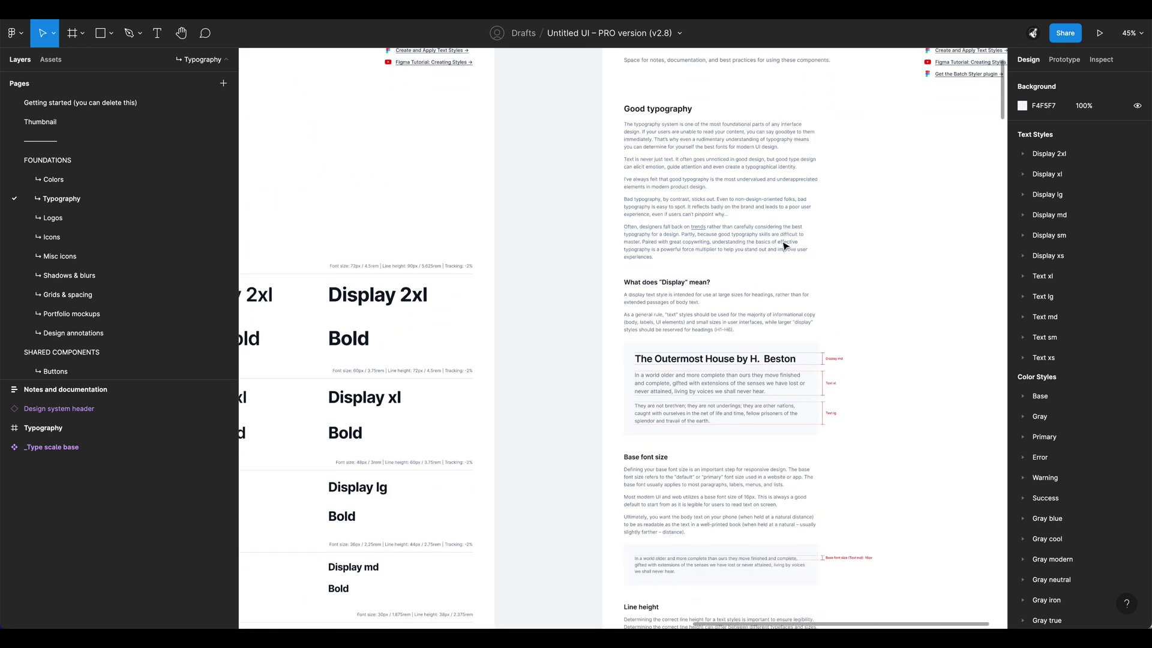
pyautogui.scroll(-5, 784, 245)
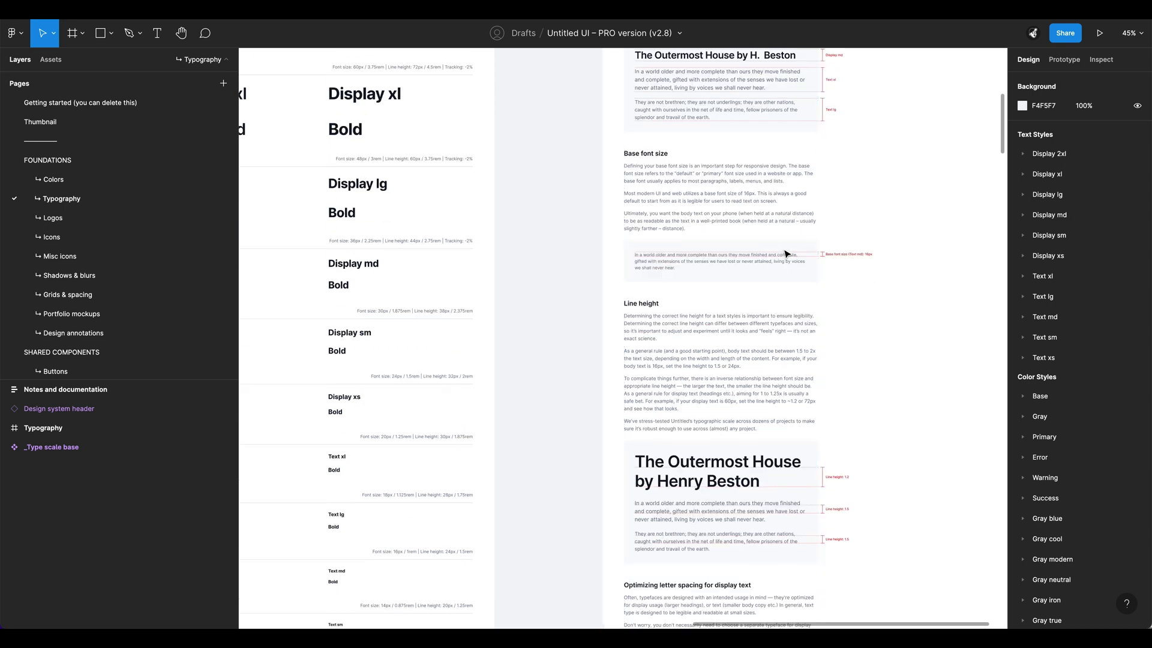
pyautogui.scroll(-1, 786, 254)
pyautogui.keyDown('ctrl'); pyautogui.scroll(-5, 786, 256); pyautogui.keyUp('ctrl')
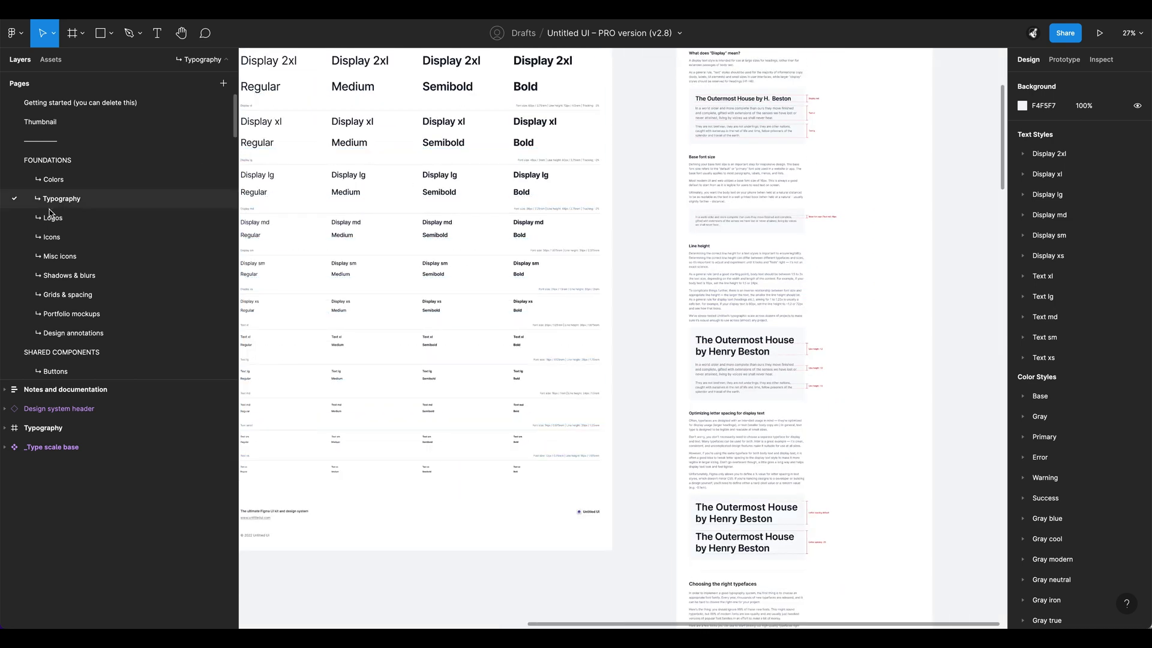
# Step: Open the Logos page and zoom into the Company logo grid, Adobe through Trello
pyautogui.click(52, 218)
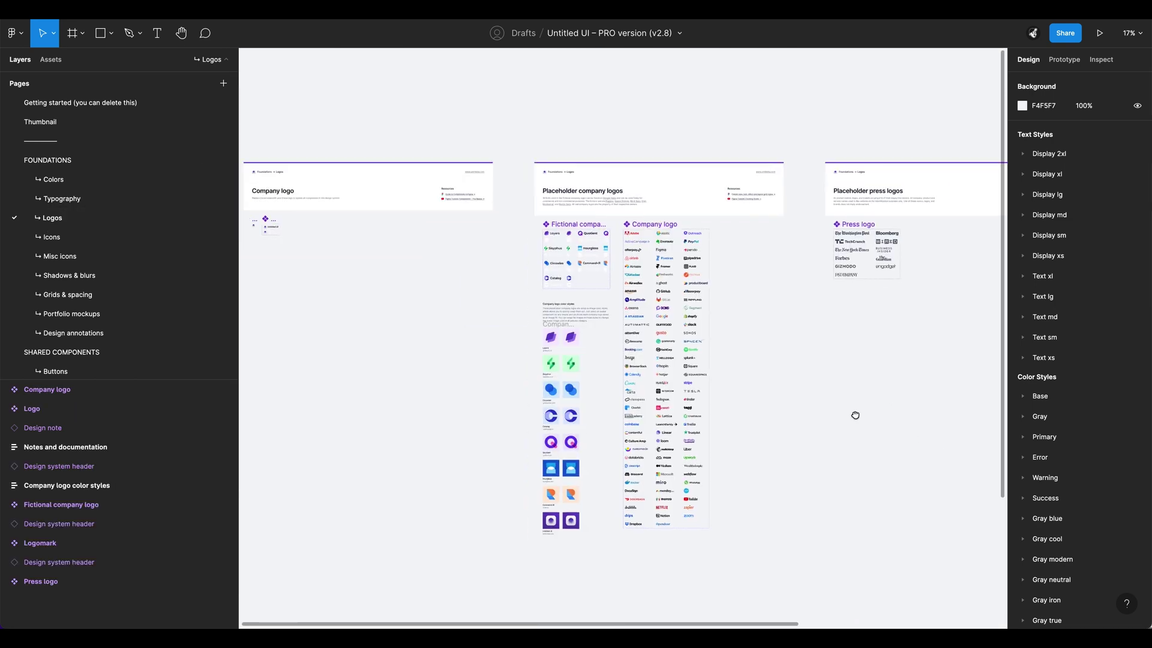
pyautogui.moveTo(863, 415); pyautogui.dragTo(838, 329)
pyautogui.keyDown('ctrl'); pyautogui.scroll(10, 647, 234); pyautogui.keyUp('ctrl')
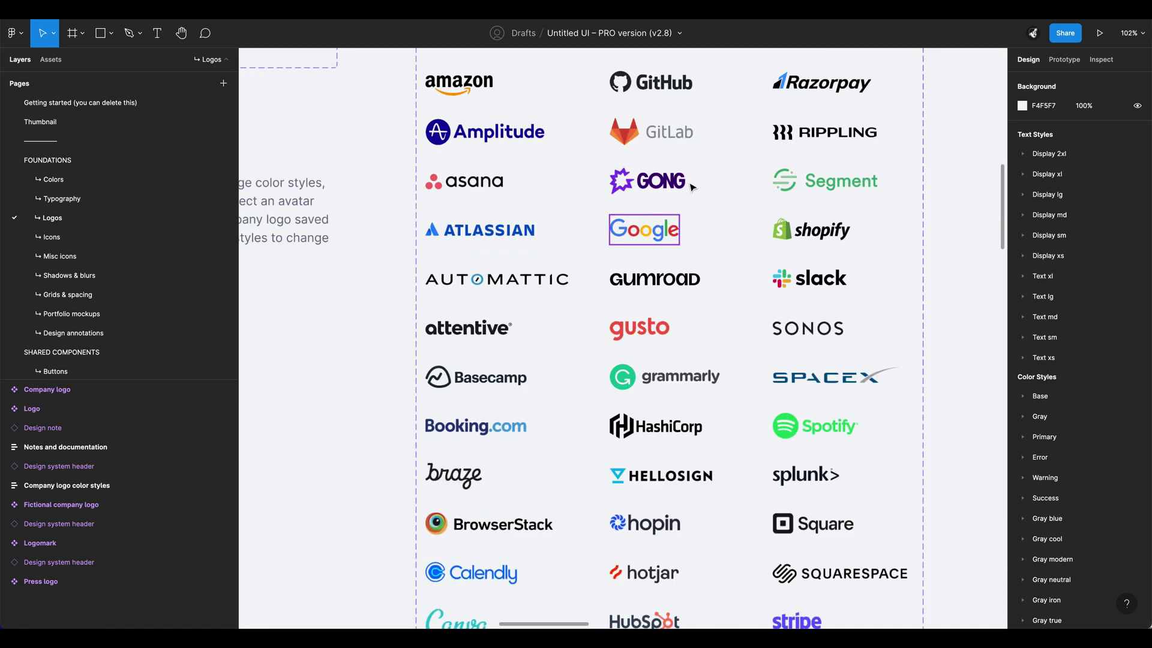
pyautogui.scroll(5, 732, 398)
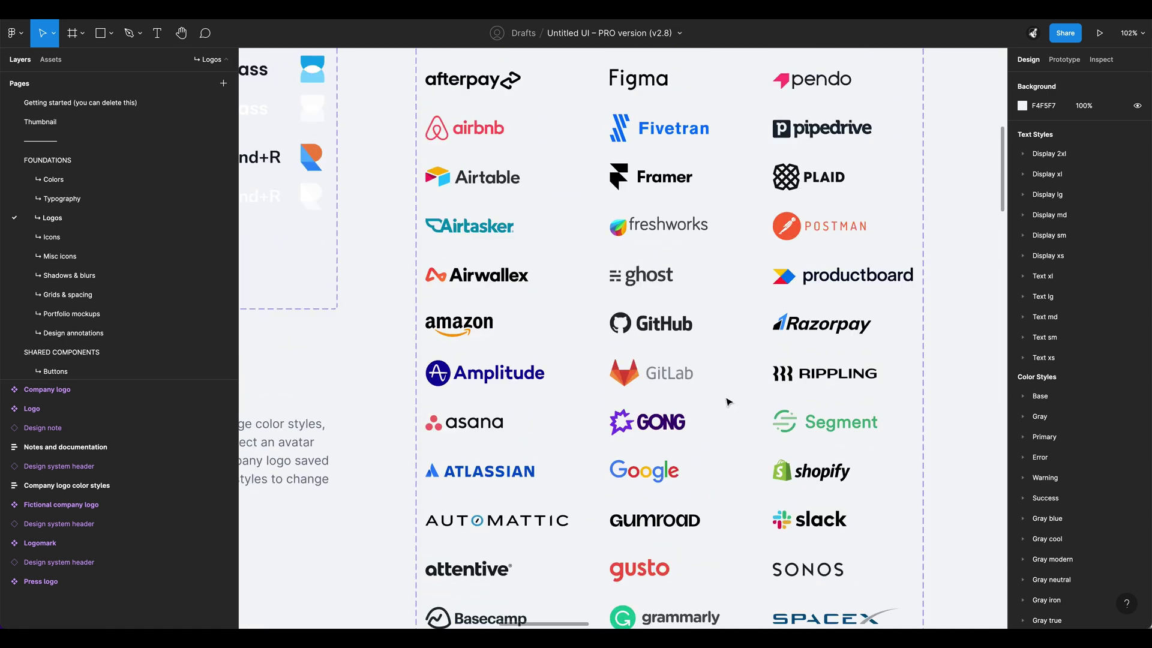
# Step: Select the Airbnb logo's vector shape and zoom around the logos
pyautogui.doubleClick(466, 133)
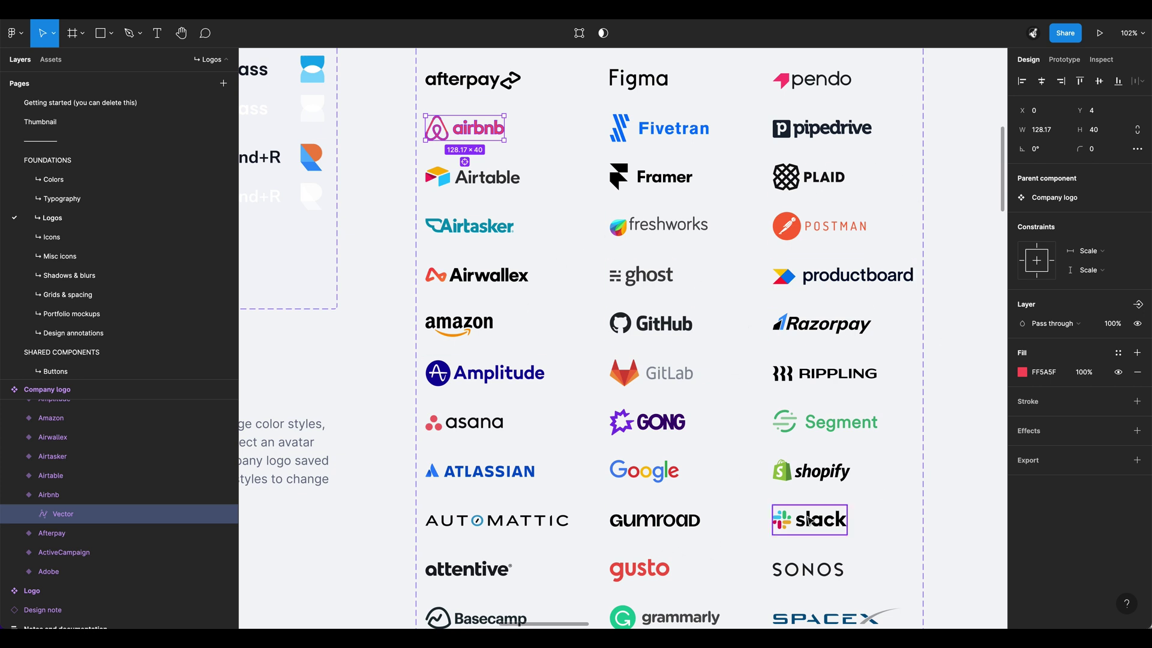
pyautogui.scroll(-2, 779, 415)
pyautogui.scroll(-5, 893, 328)
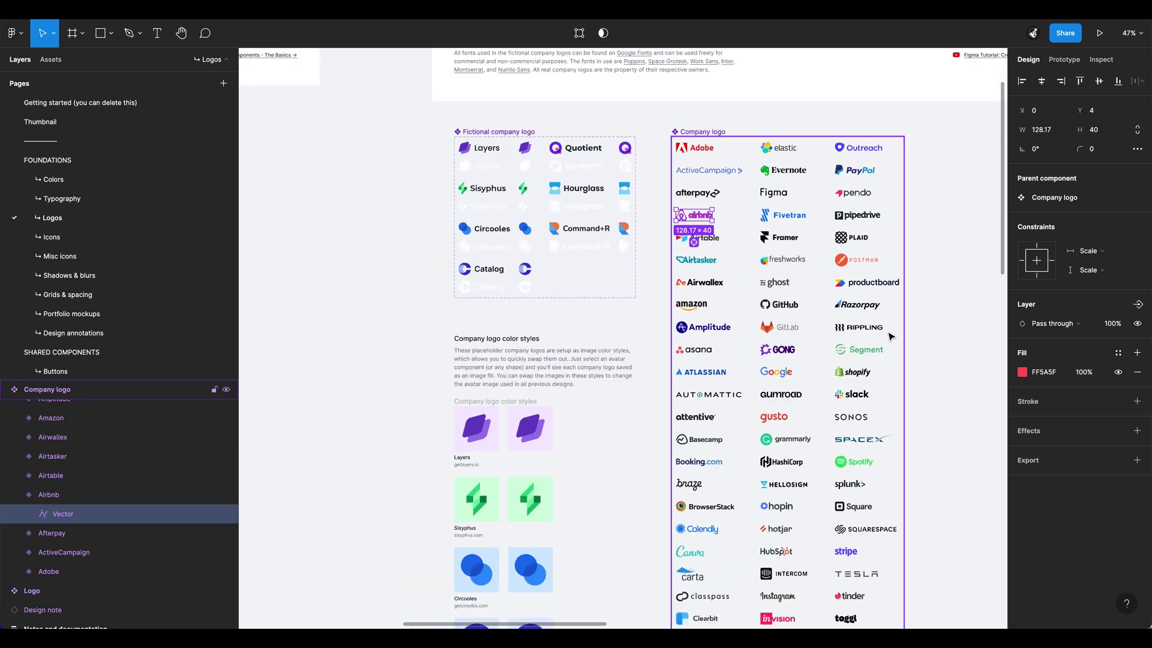
pyautogui.scroll(2, 684, 375)
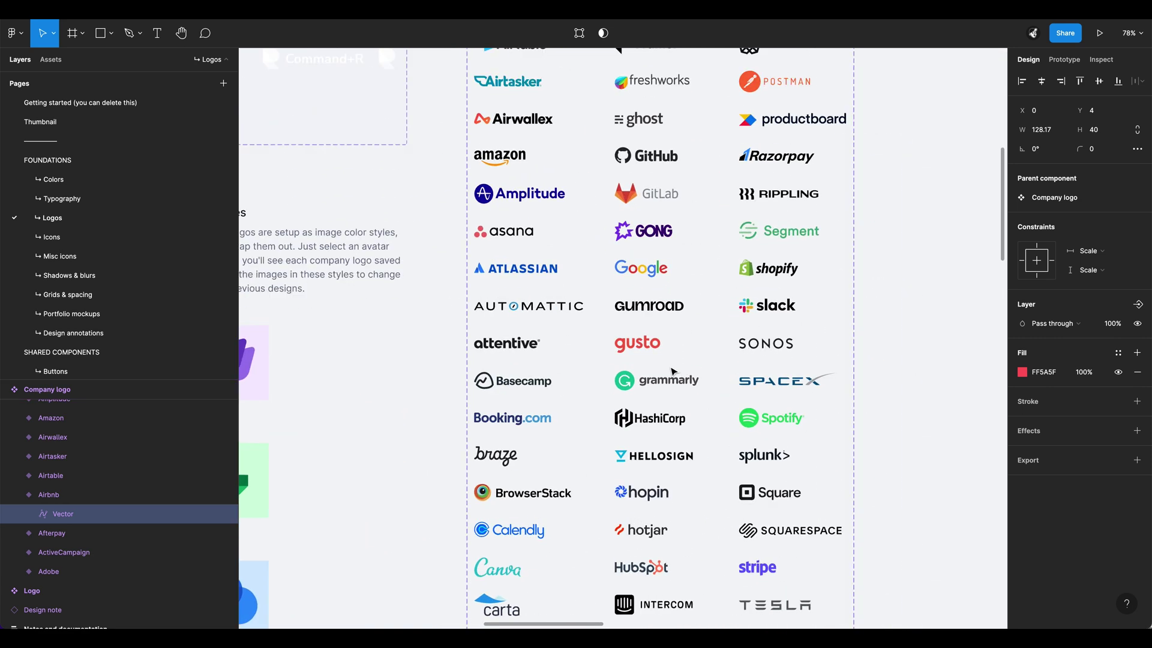
pyautogui.scroll(-2, 661, 370)
pyautogui.scroll(-1, 691, 299)
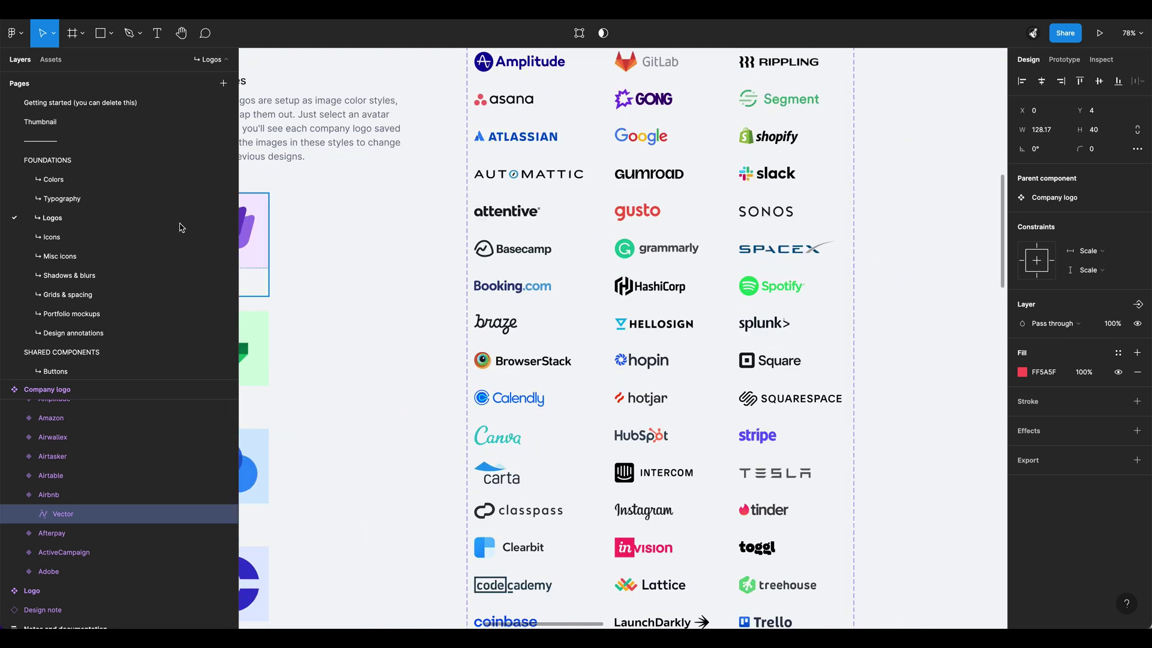
pyautogui.scroll(-1, 105, 222)
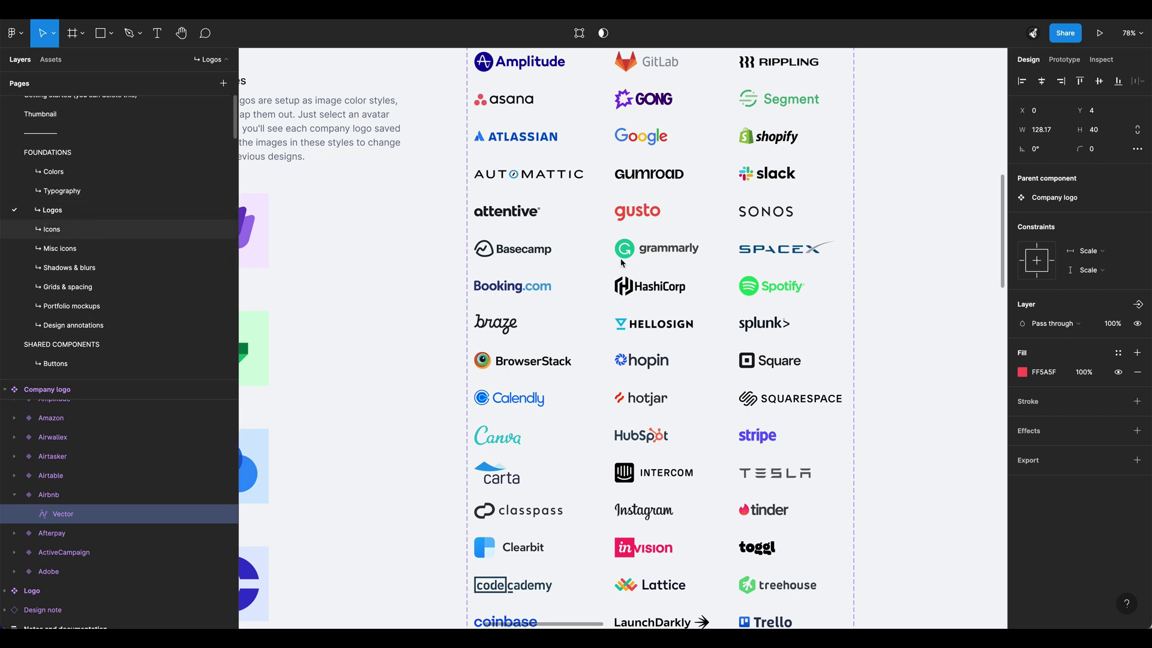
pyautogui.moveTo(758, 301); pyautogui.dragTo(824, 270)
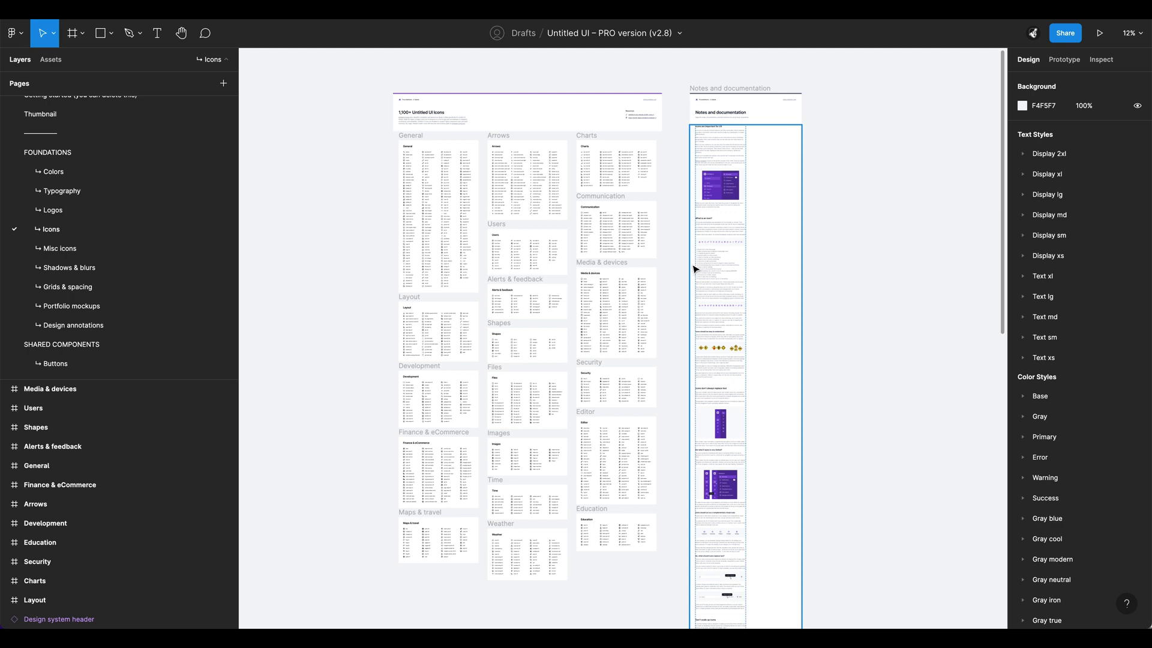
pyautogui.scroll(5, 431, 93)
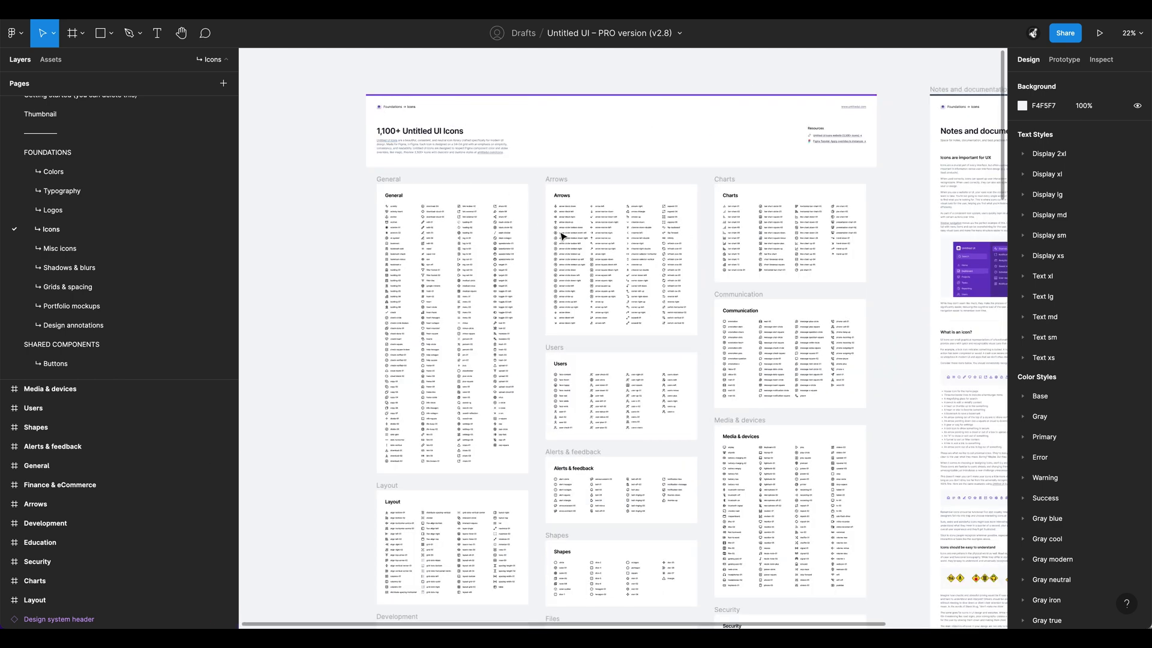
pyautogui.scroll(4, 337, 296)
pyautogui.scroll(4, 506, 277)
pyautogui.scroll(-3, 572, 283)
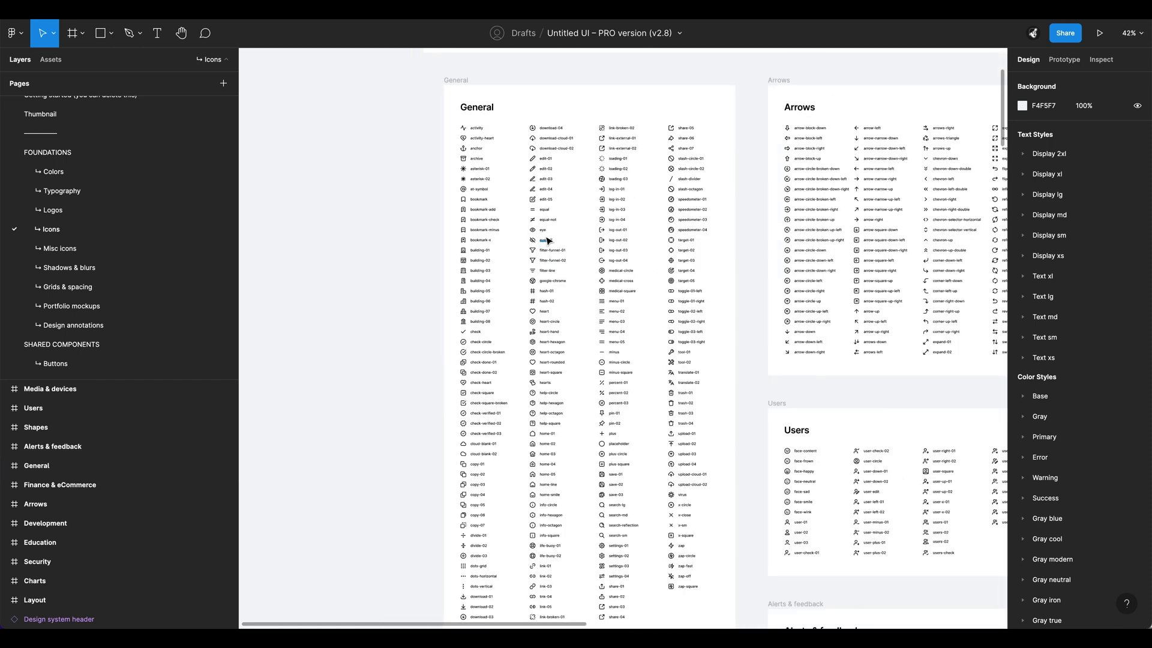
pyautogui.scroll(-2, 660, 276)
pyautogui.moveTo(732, 312); pyautogui.dragTo(509, 366)
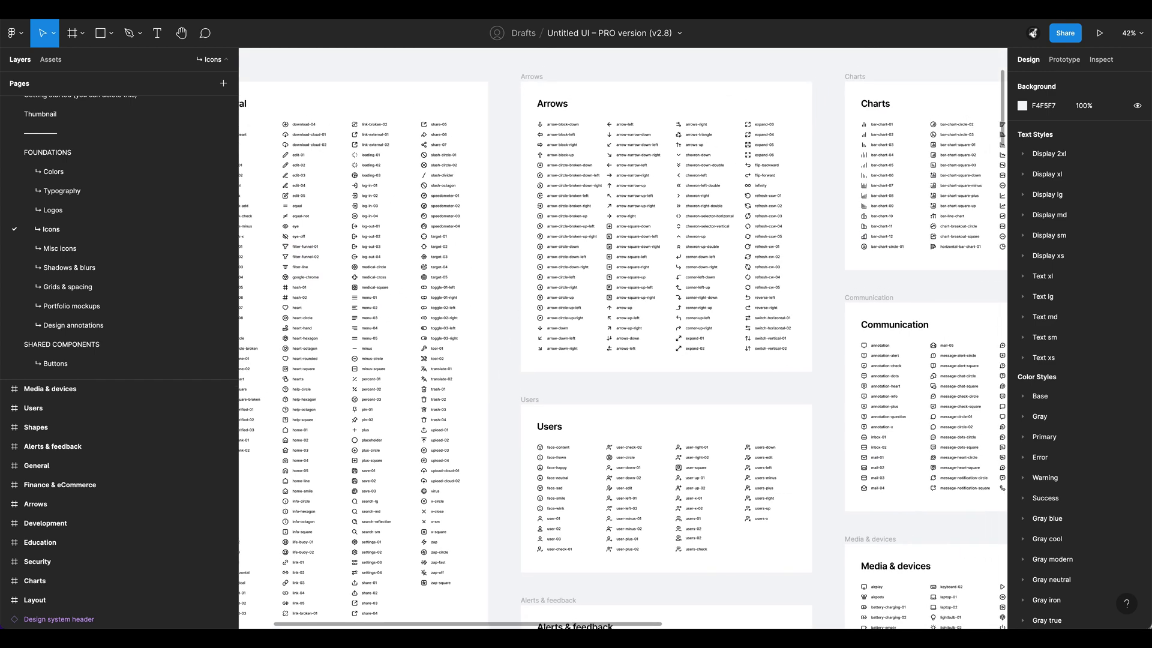
pyautogui.scroll(-5, 767, 235)
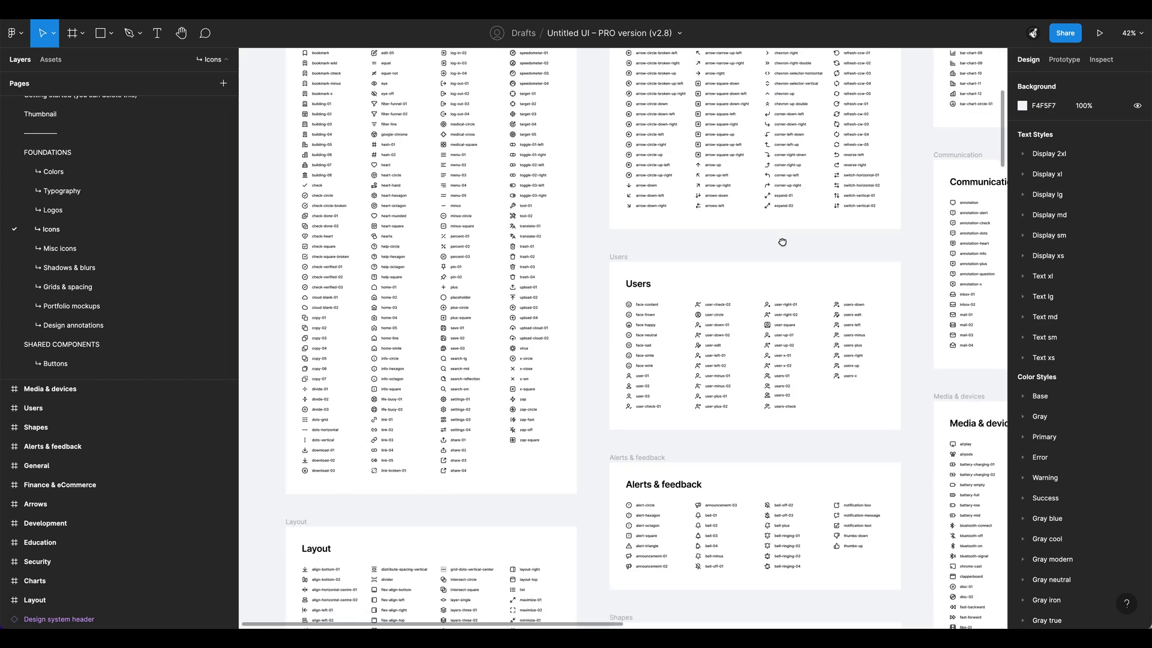
pyautogui.scroll(-3, 792, 274)
pyautogui.hscroll(5, 961, 326)
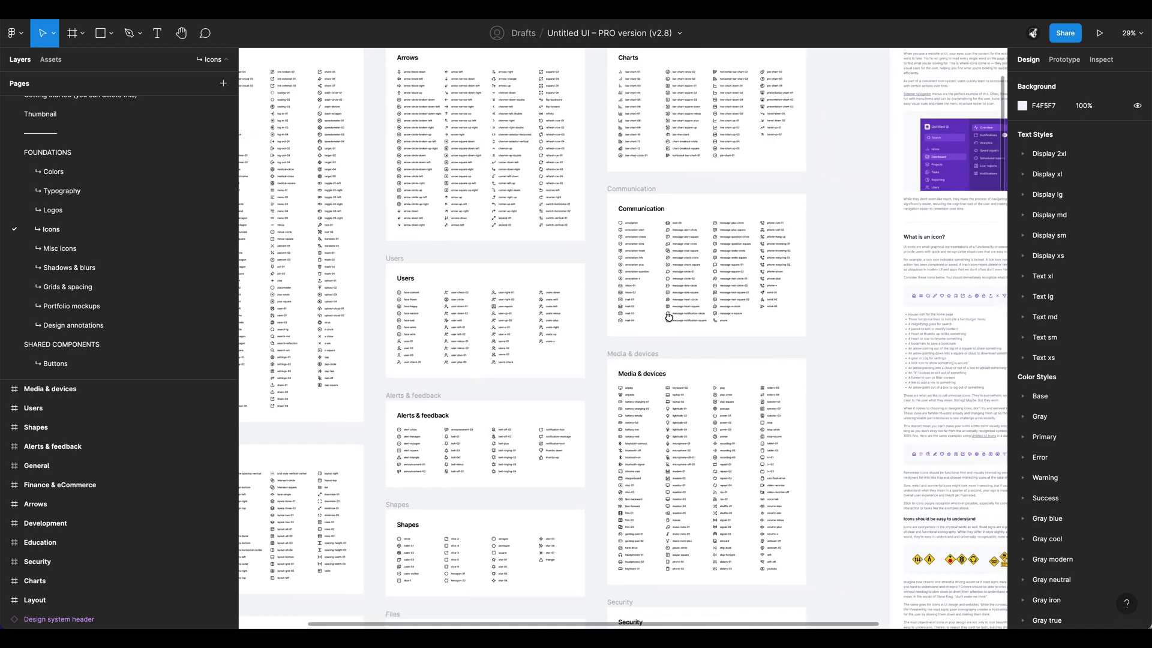
pyautogui.scroll(5, 663, 324)
pyautogui.scroll(3, 616, 277)
pyautogui.scroll(2, 616, 277)
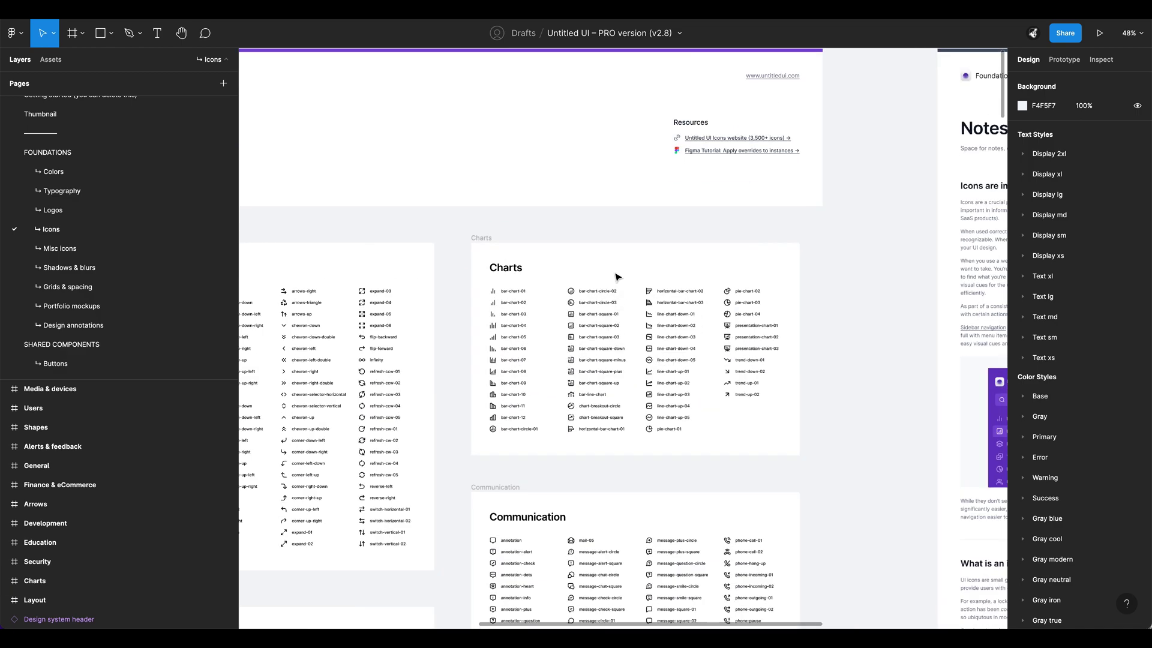
pyautogui.scroll(-10, 630, 395)
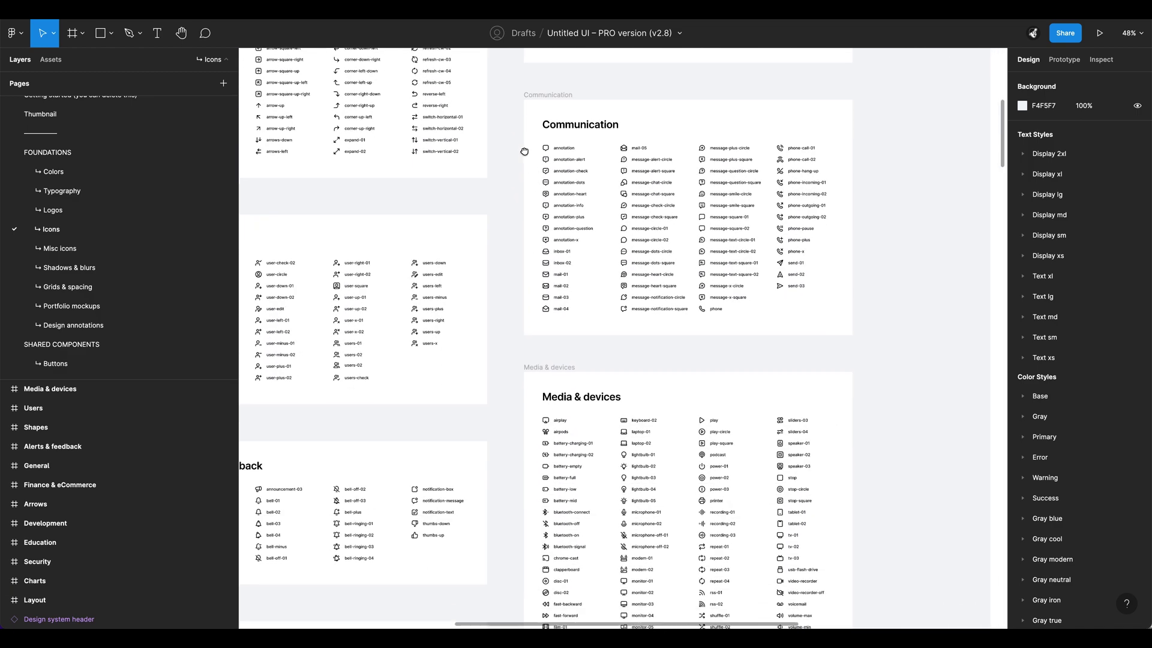
pyautogui.moveTo(501, 36); pyautogui.dragTo(902, 464)
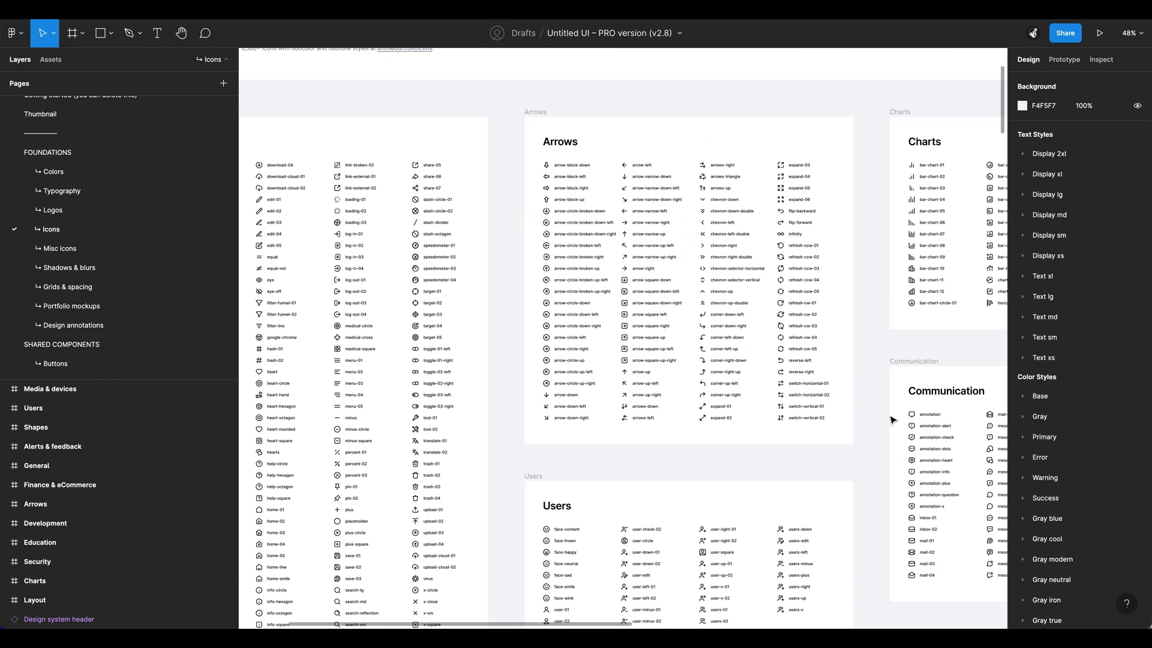
pyautogui.moveTo(615, 427); pyautogui.dragTo(840, 379)
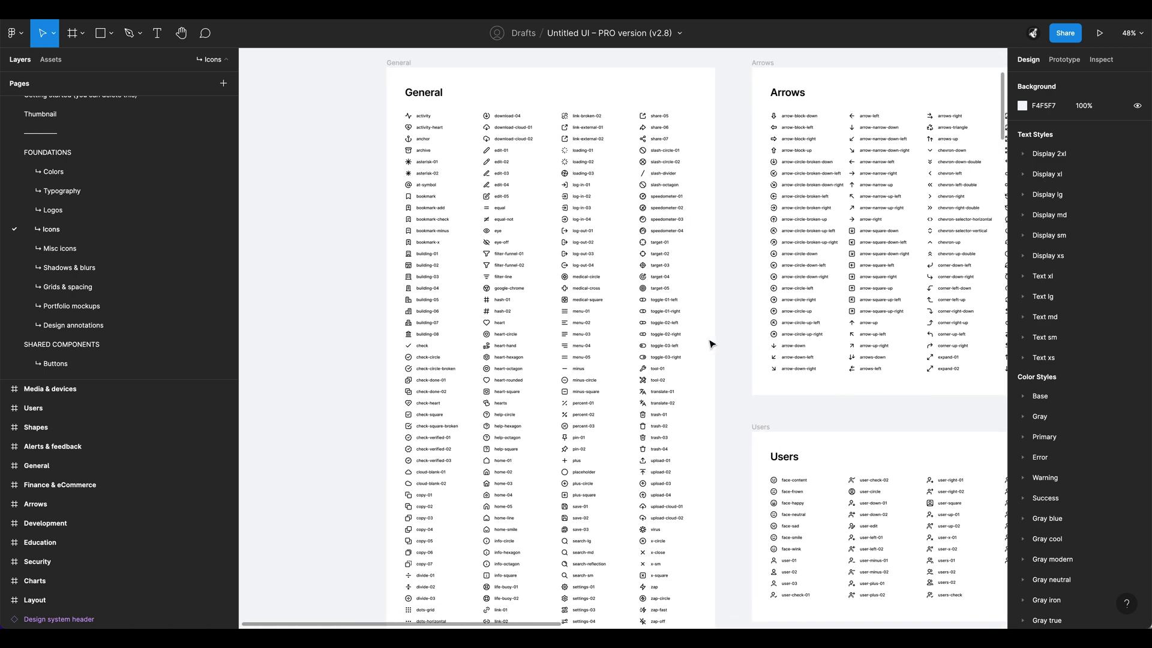
pyautogui.scroll(-5, 700, 348)
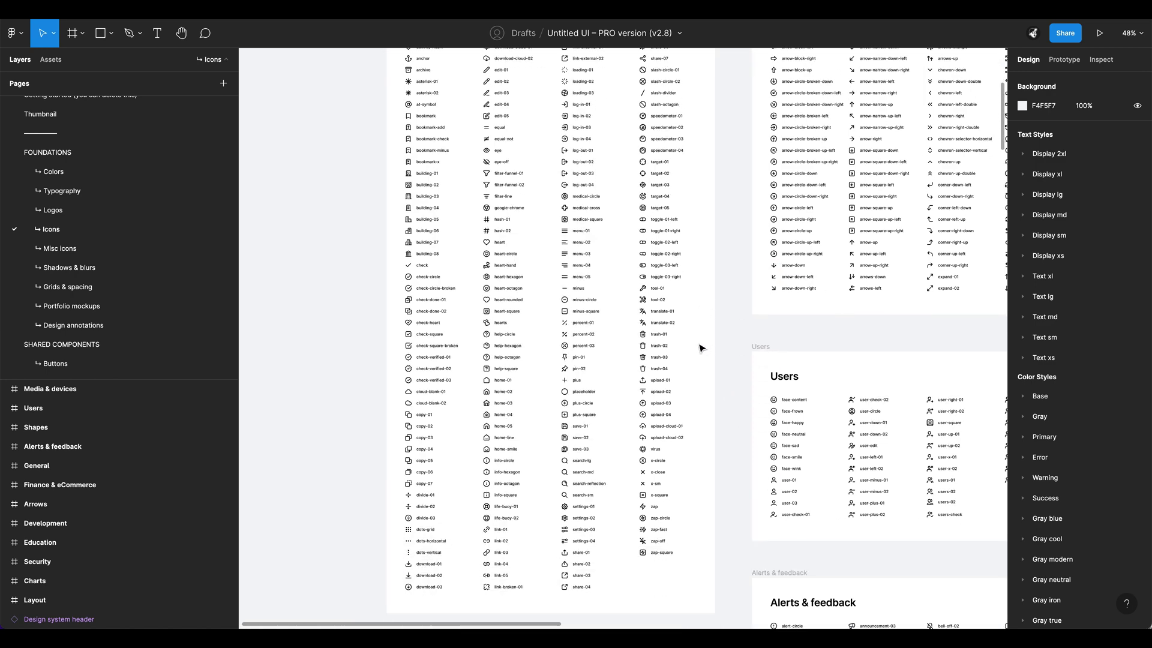
# Step: Open the Misc icons page and zoom around its star, dot and emoji icon boards
pyautogui.click(99, 248)
pyautogui.scroll(-2, 591, 364)
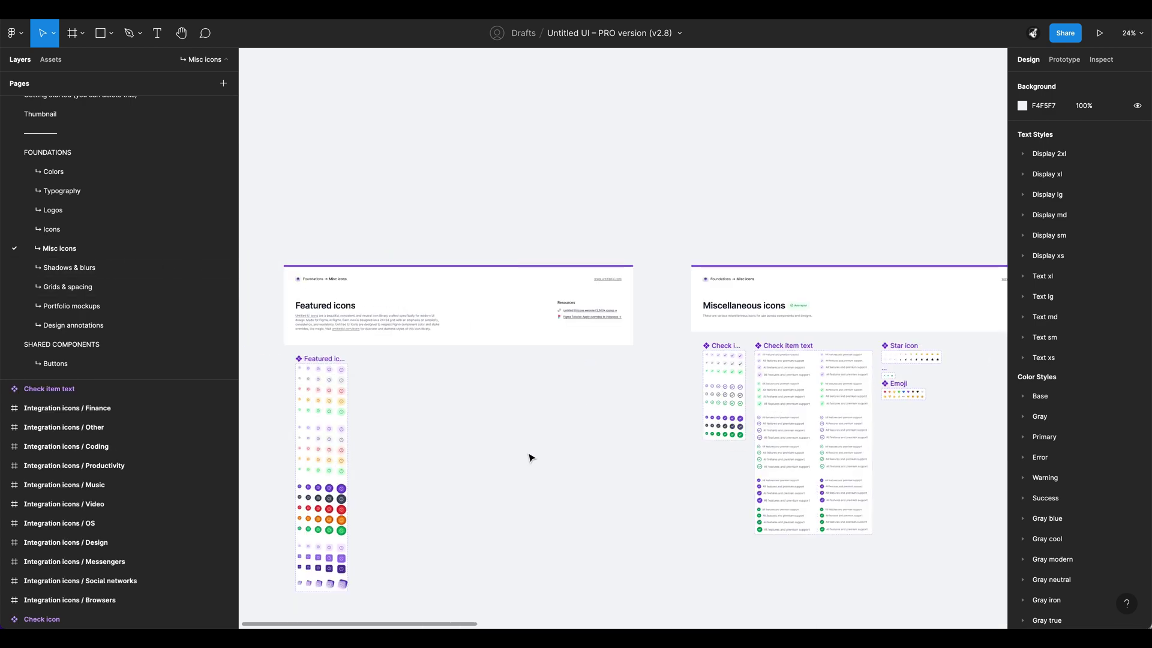
pyautogui.hscroll(5, 527, 457)
pyautogui.scroll(-3, 527, 458)
pyautogui.scroll(3, 555, 292)
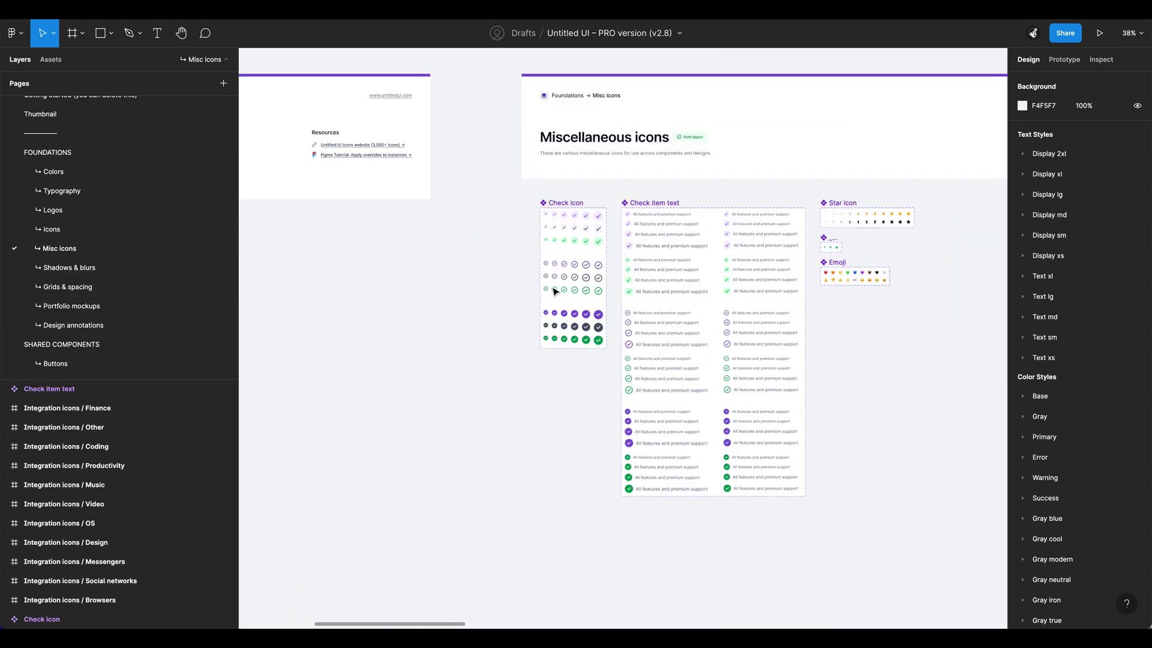
pyautogui.hscroll(3, 735, 468)
pyautogui.scroll(2, 675, 282)
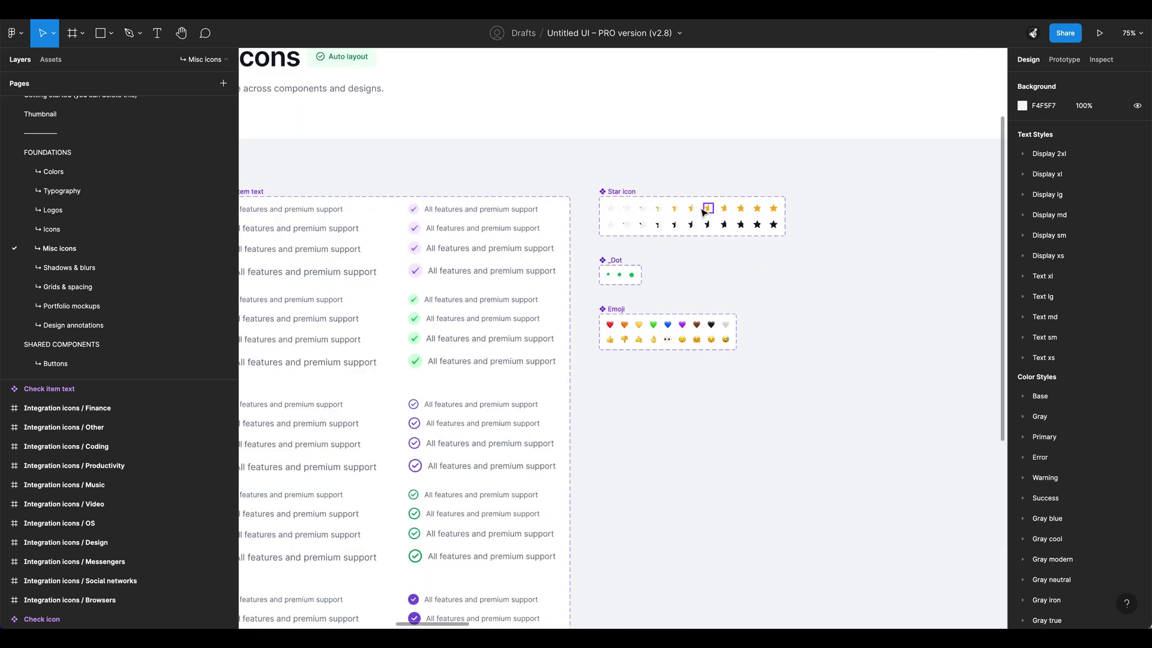
pyautogui.hscroll(5, 489, 329)
pyautogui.scroll(2, 488, 329)
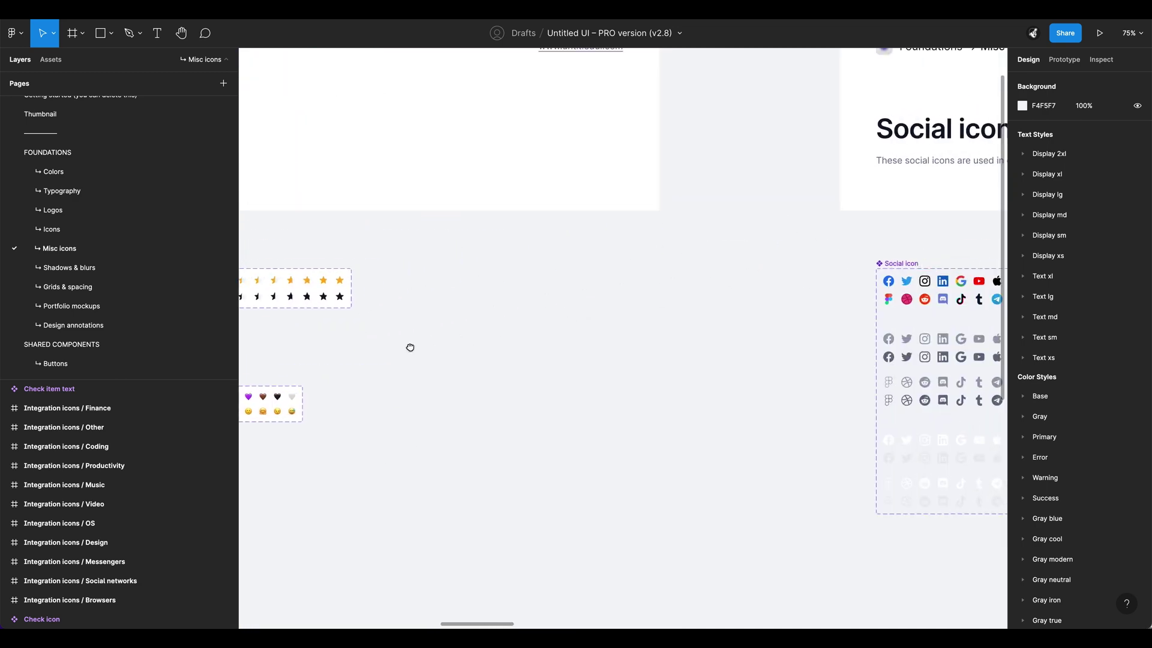
pyautogui.hscroll(-6, 360, 348)
pyautogui.scroll(2, 348, 349)
pyautogui.scroll(2, 348, 350)
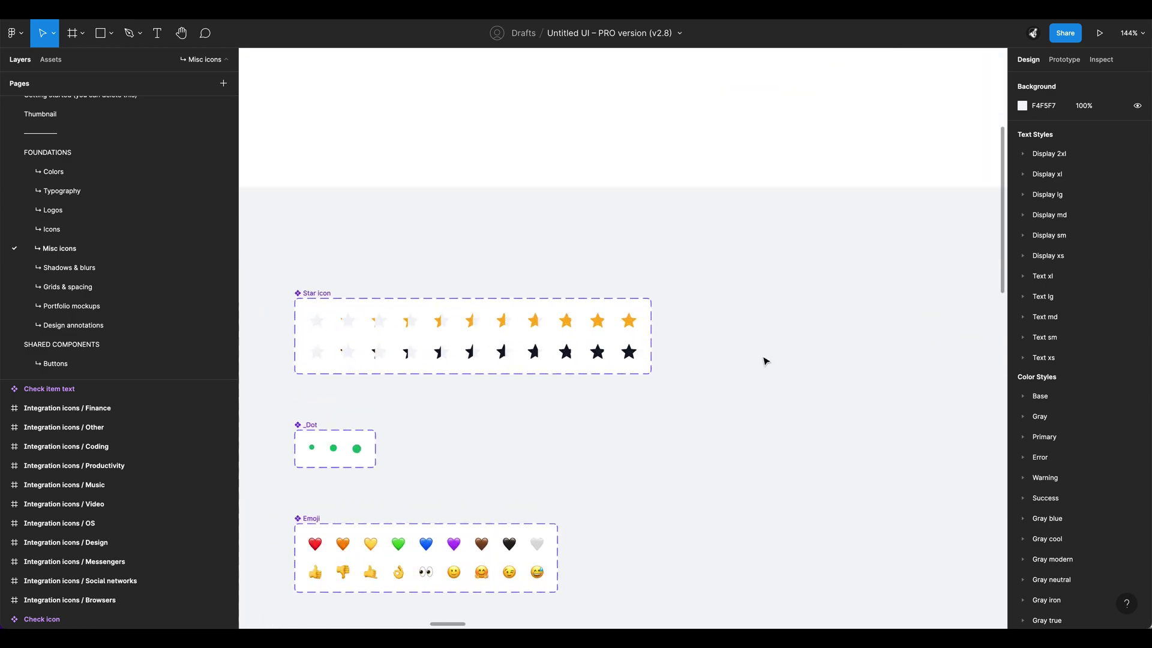
# Step: Pan across the social, payment method and integration icon boards
pyautogui.scroll(-5, 765, 361)
pyautogui.hscroll(5, 497, 355)
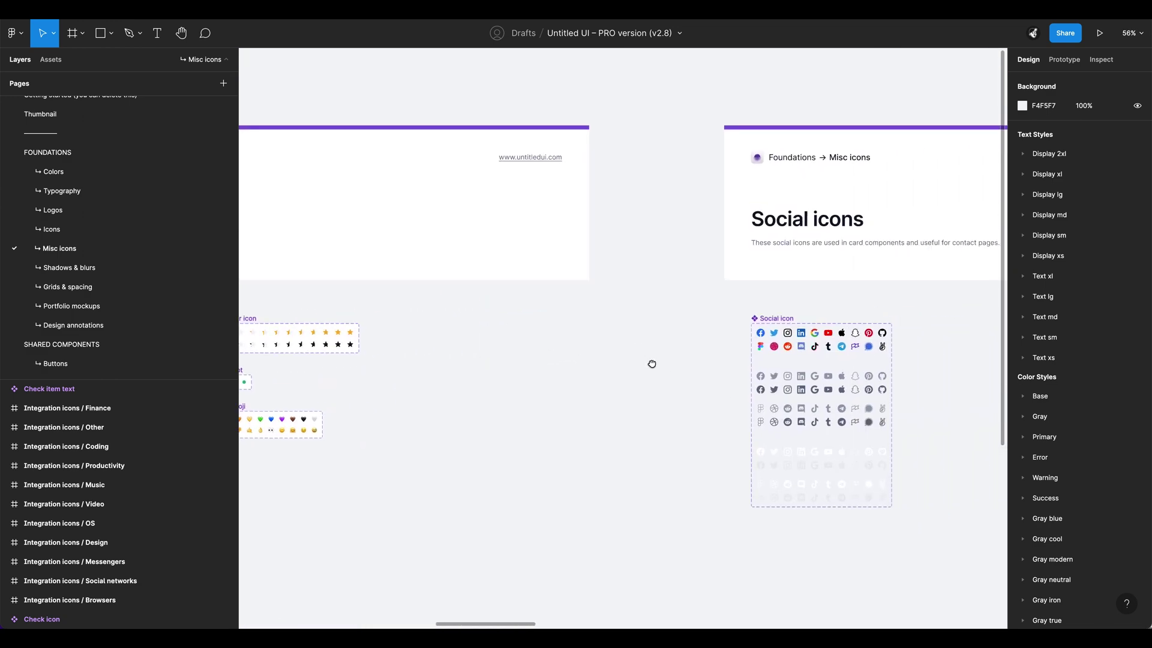
pyautogui.hscroll(5, 616, 362)
pyautogui.scroll(-1, 624, 327)
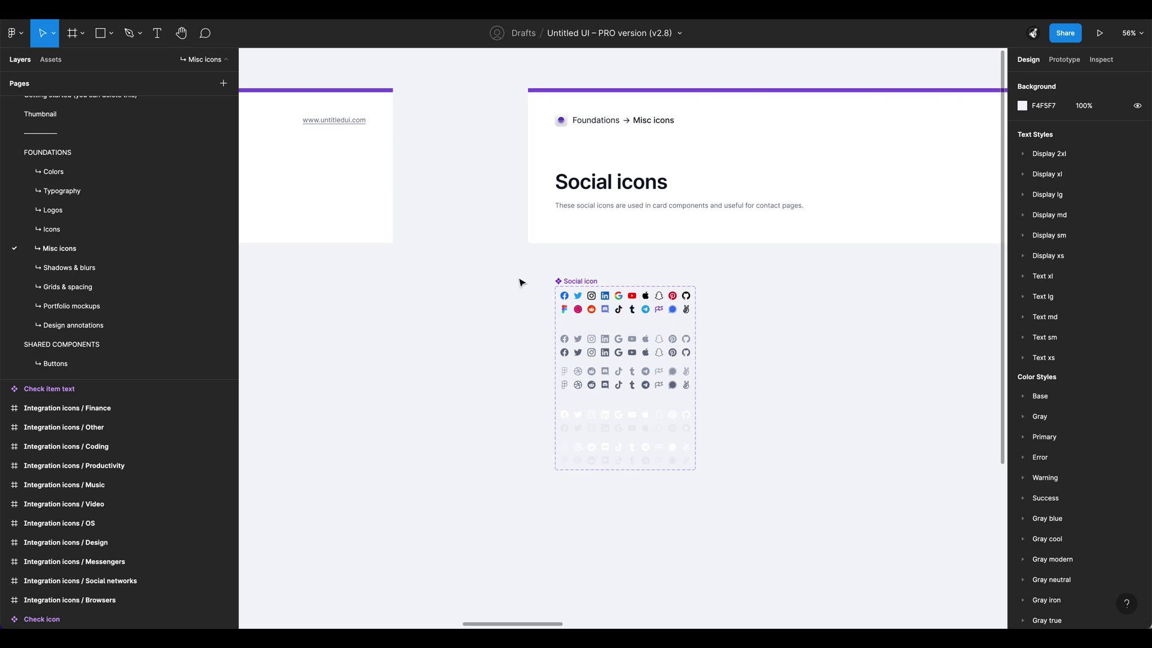
pyautogui.scroll(-10, 519, 291)
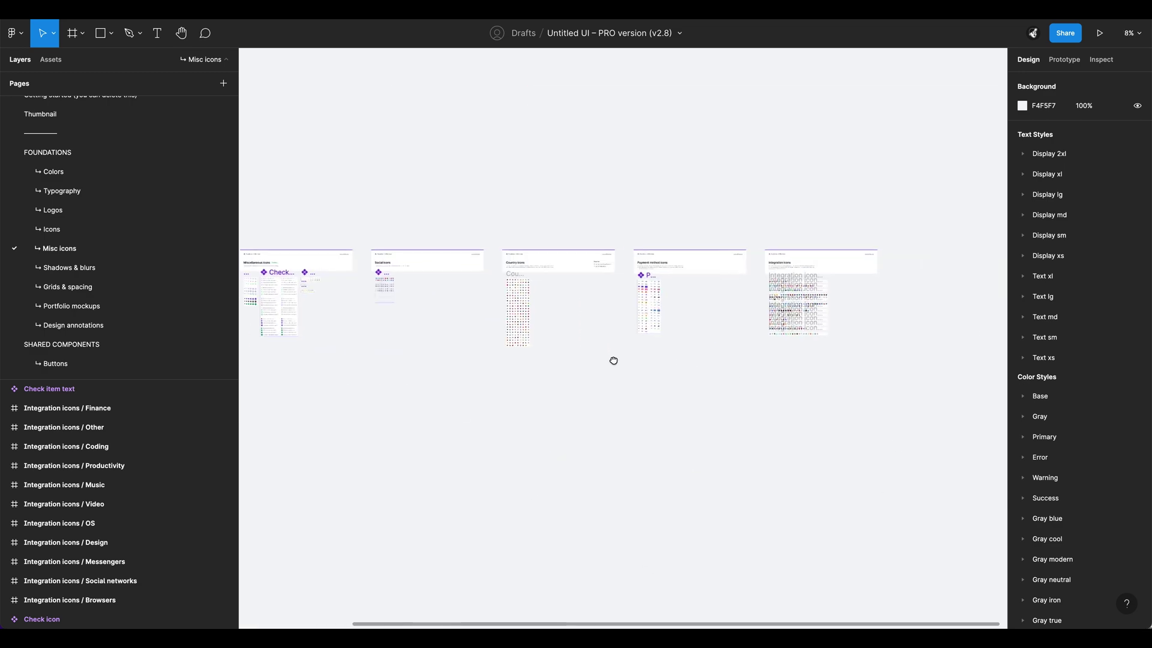
pyautogui.scroll(8, 817, 304)
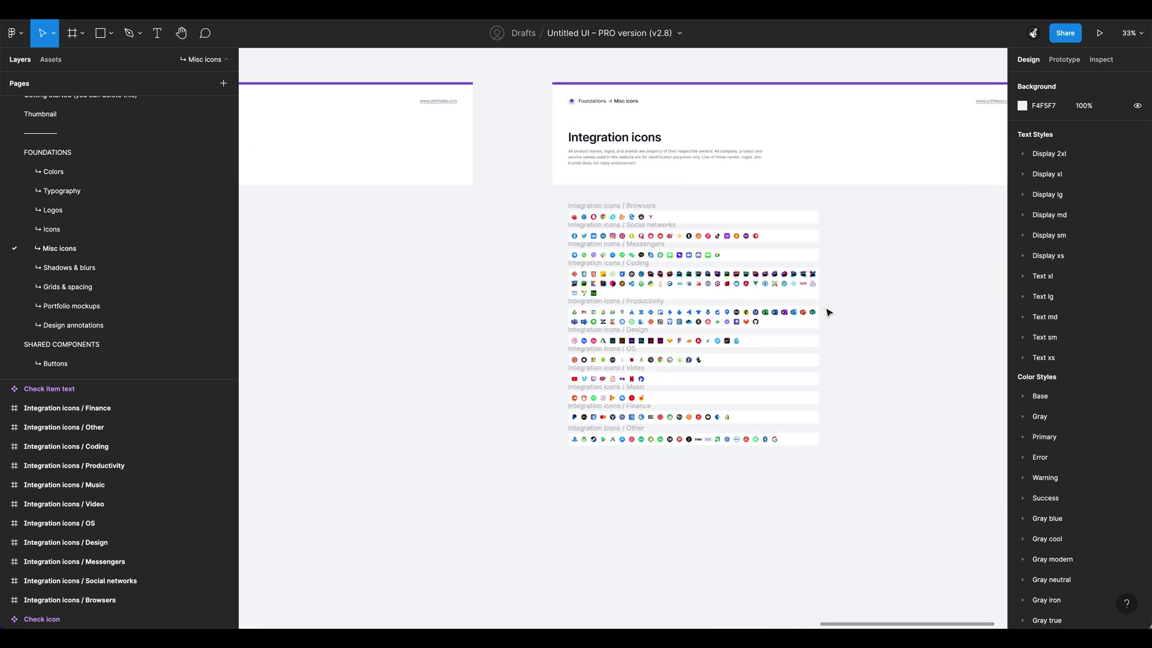
pyautogui.scroll(-3, 827, 312)
pyautogui.scroll(-1, 828, 312)
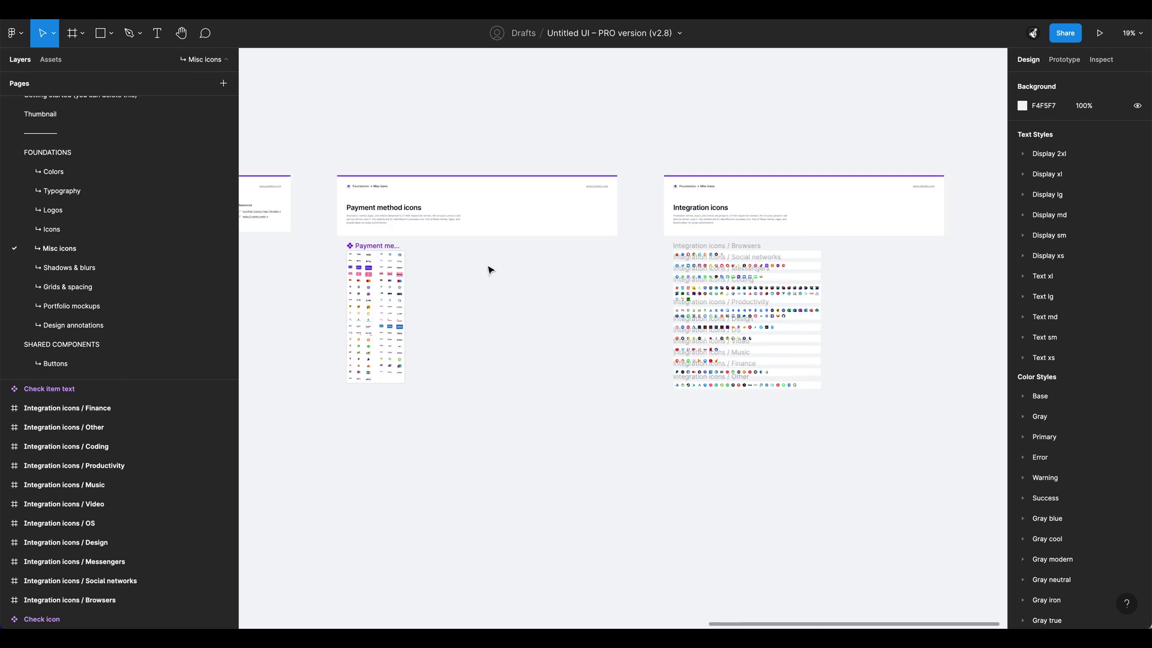
pyautogui.scroll(5, 367, 324)
pyautogui.hscroll(-4, 433, 352)
pyautogui.scroll(1, 594, 359)
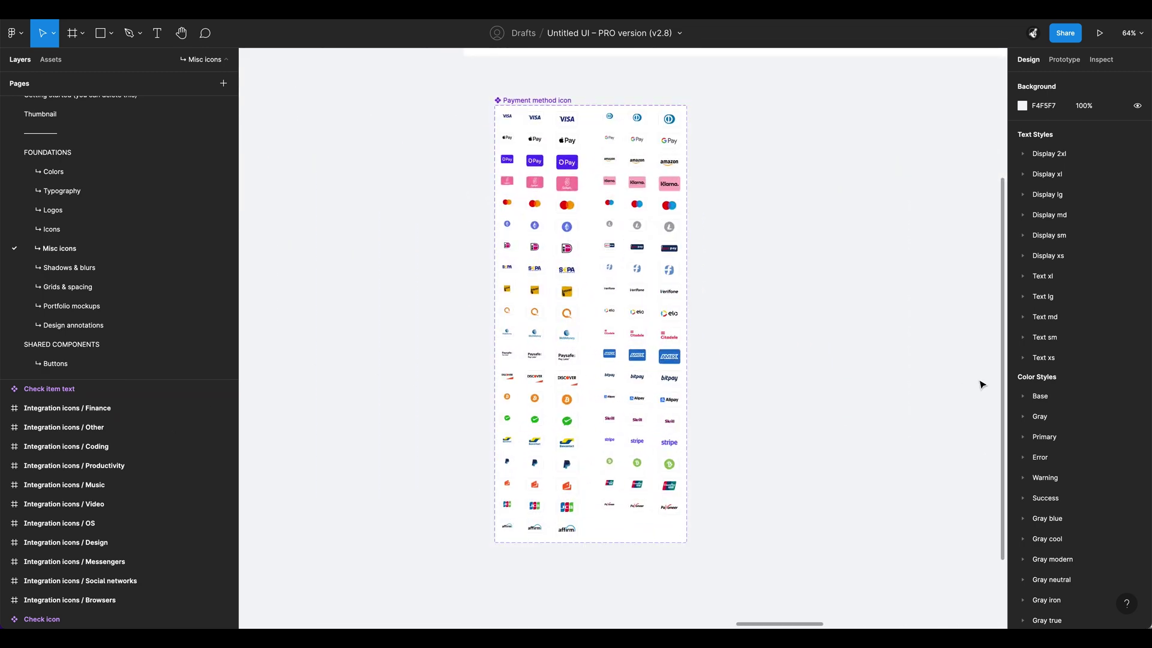
# Step: Open Shadows & blurs and view shadow samples xs–3xl alongside blur cards sm–xl
pyautogui.click(104, 269)
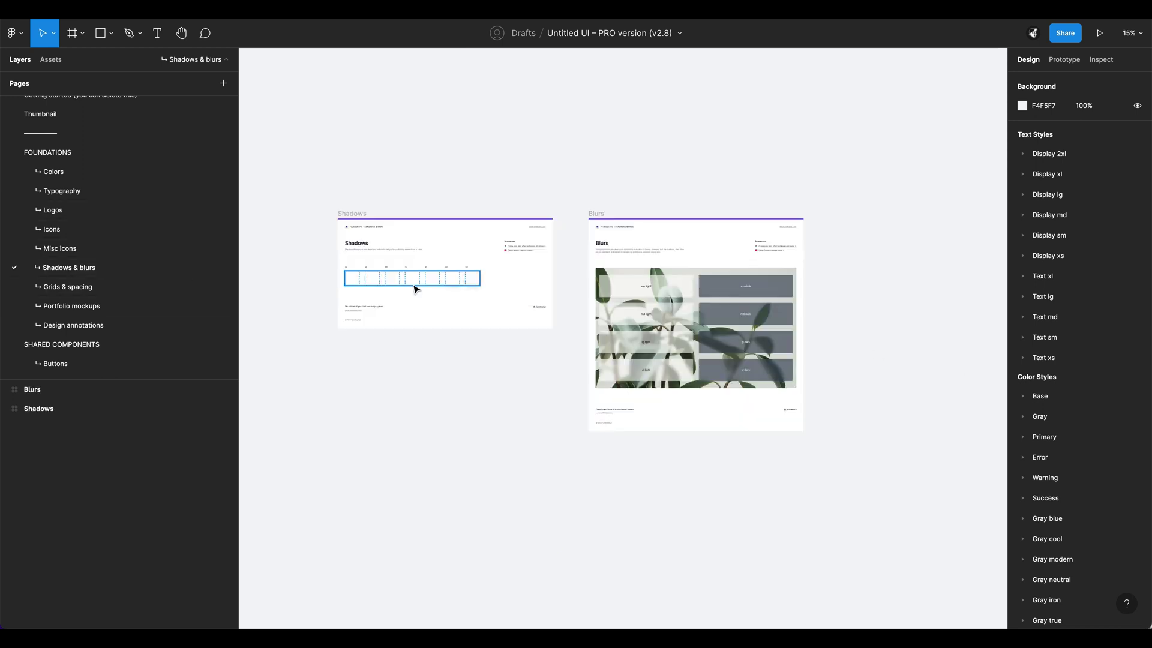
pyautogui.scroll(5, 417, 319)
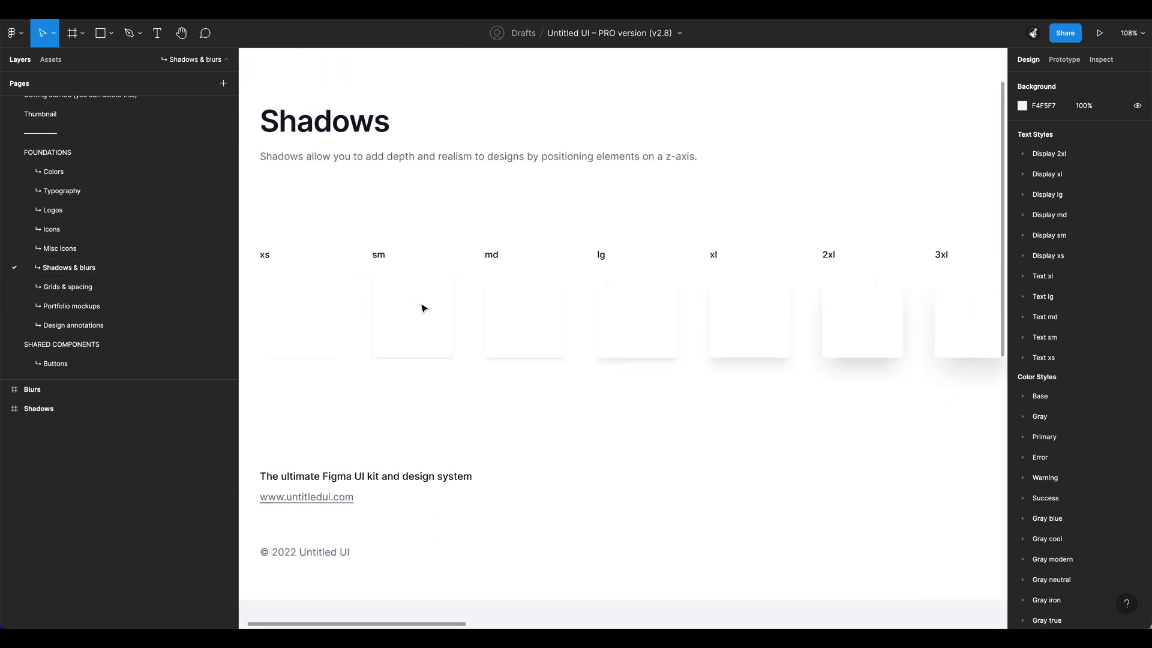
pyautogui.scroll(-2, 480, 420)
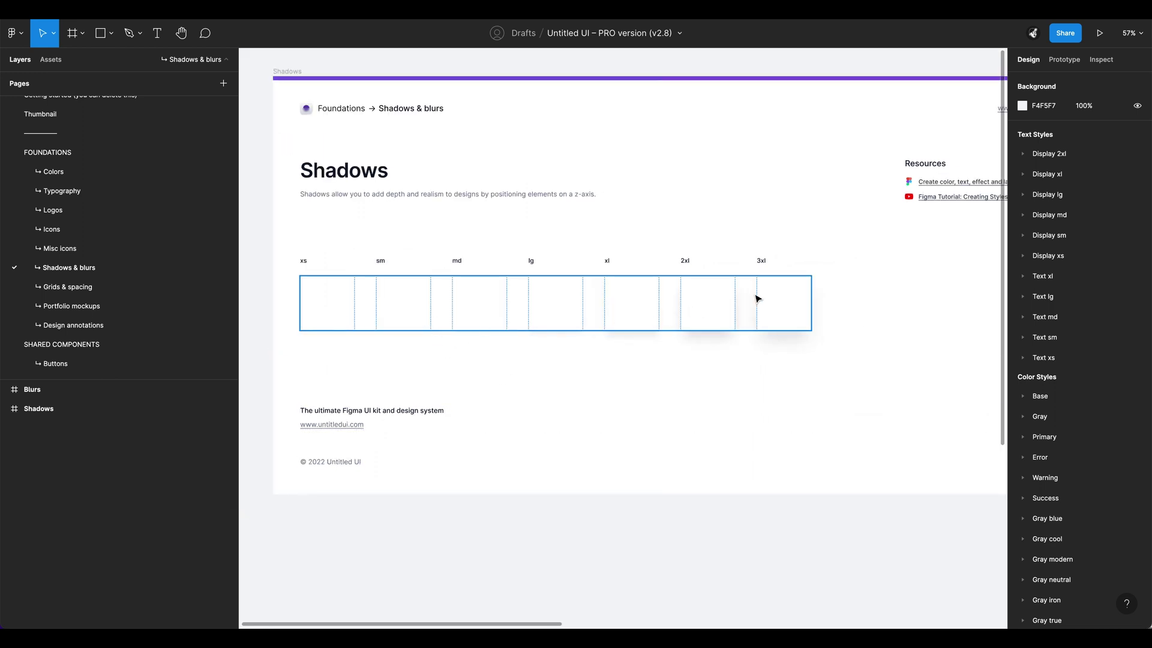
pyautogui.scroll(-1, 790, 337)
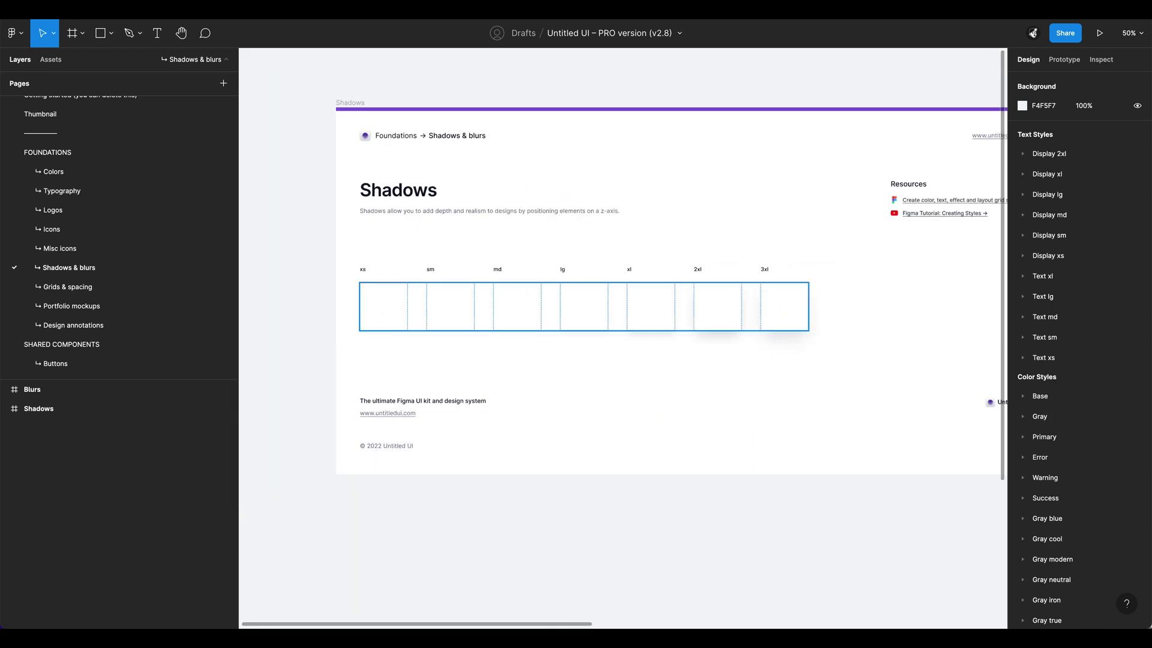
pyautogui.hscroll(10, 393, 368)
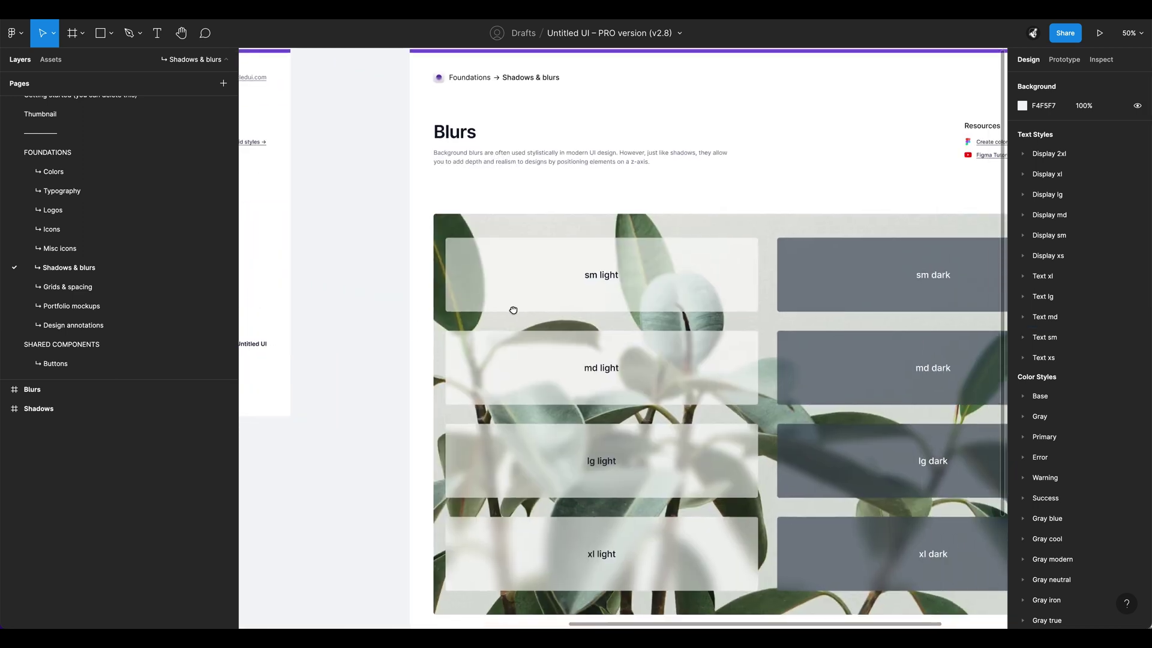
pyautogui.moveTo(513, 310); pyautogui.dragTo(342, 265)
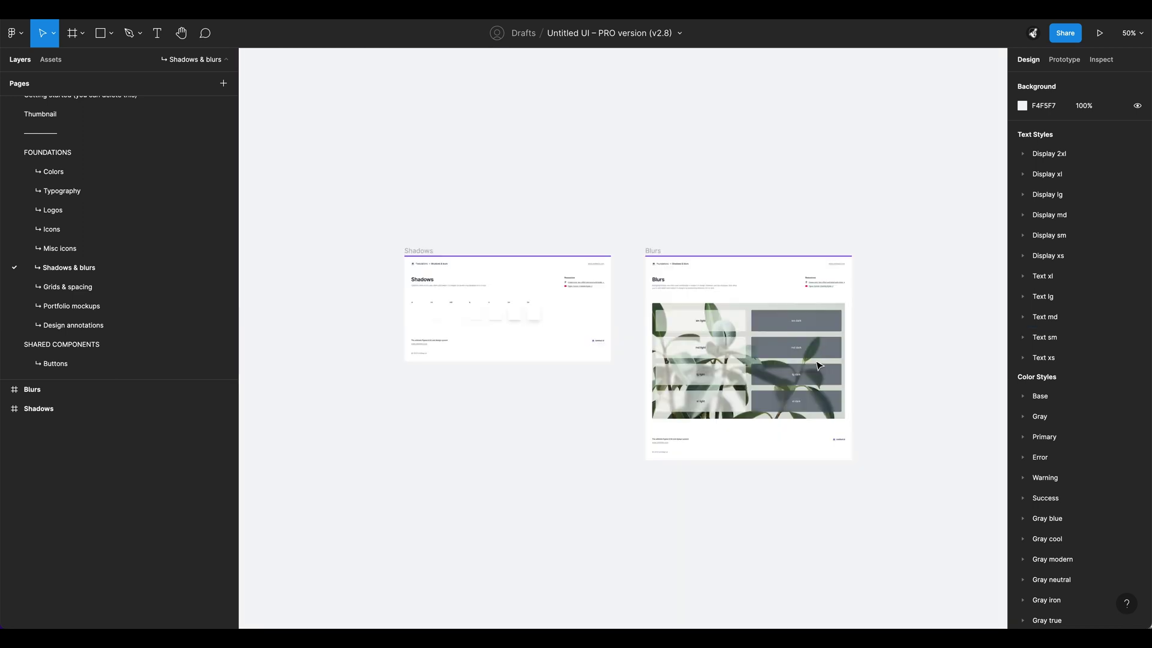
pyautogui.click(63, 287)
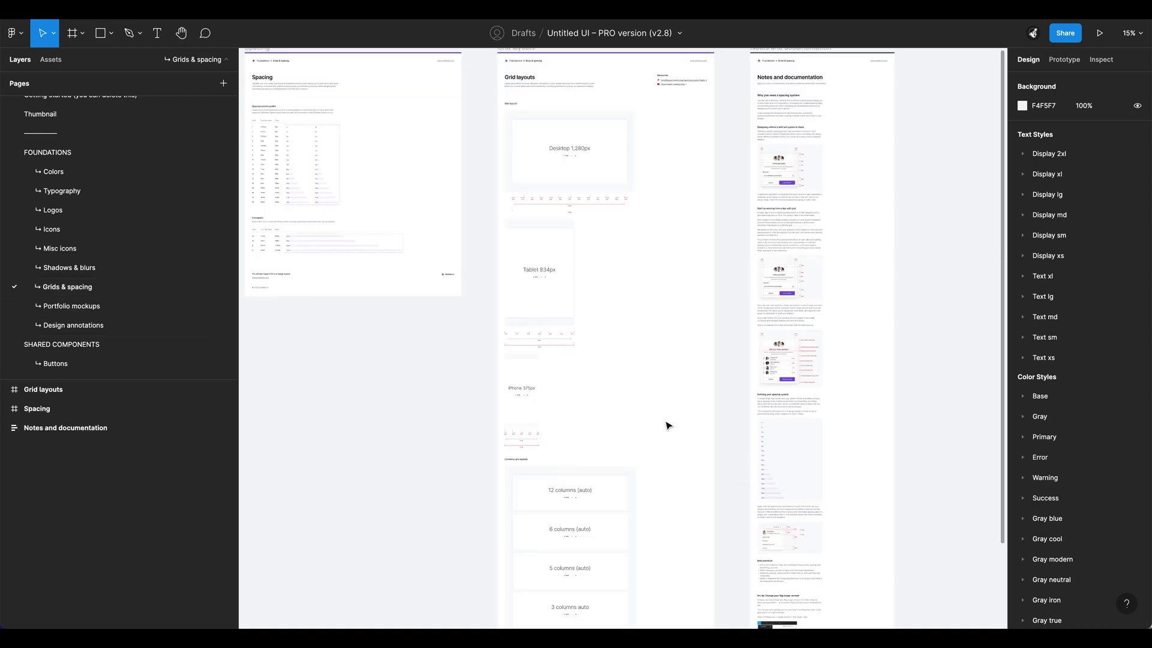
pyautogui.scroll(-2, 667, 425)
pyautogui.moveTo(461, 373); pyautogui.dragTo(607, 431)
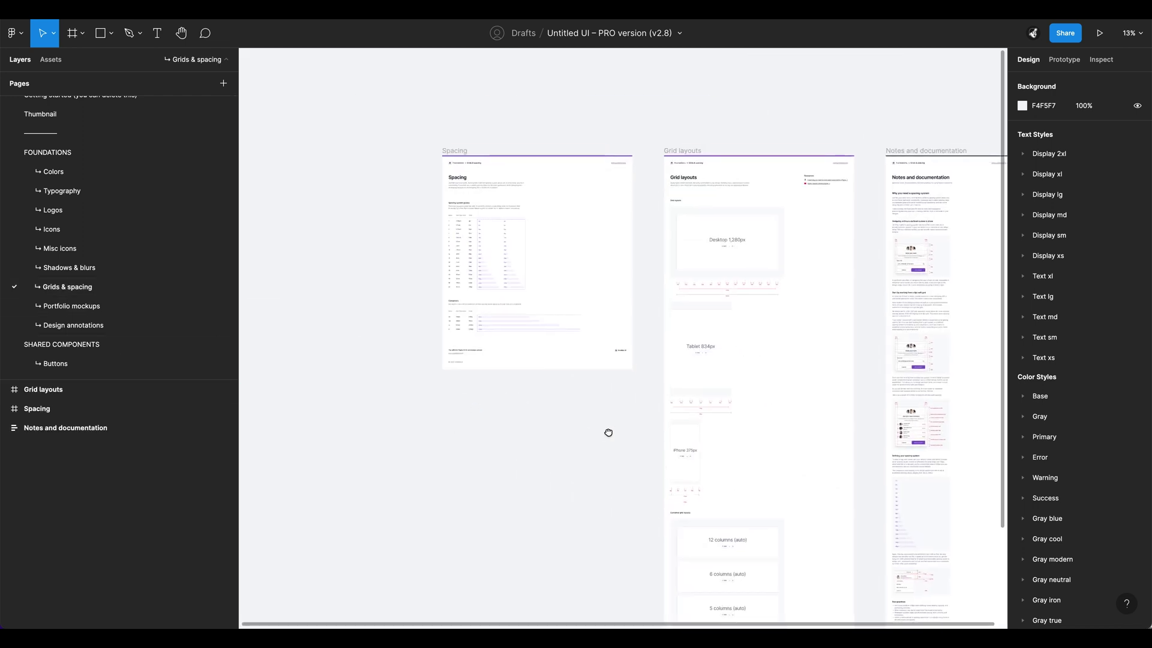
pyautogui.scroll(8, 432, 237)
pyautogui.scroll(1, 646, 300)
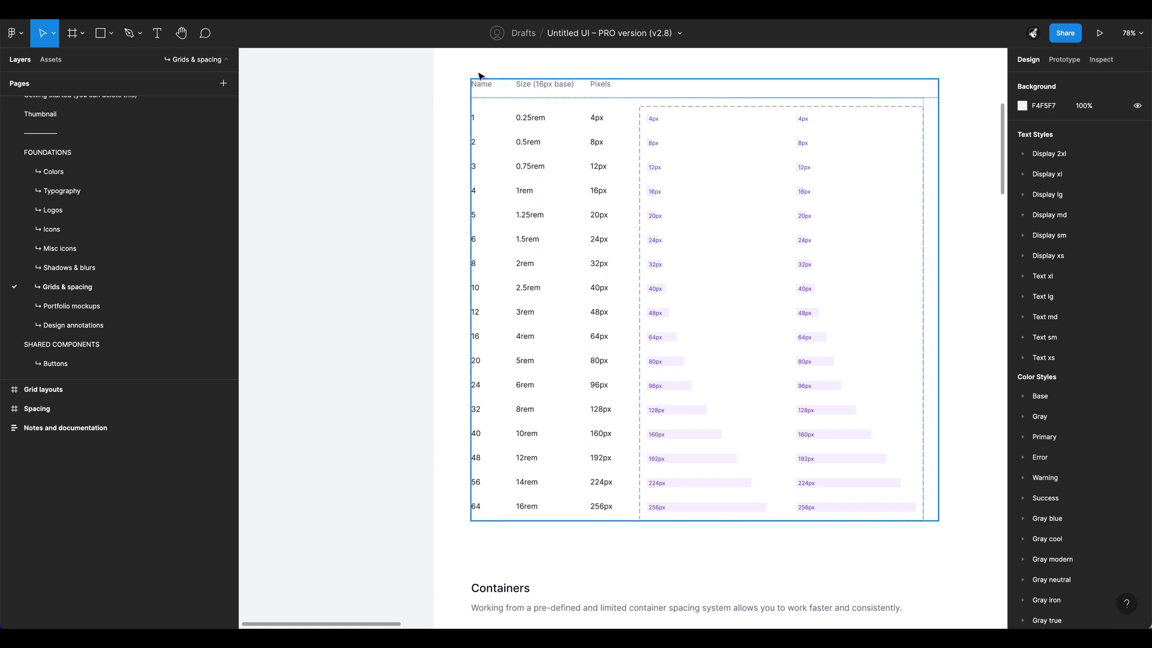
pyautogui.hscroll(5, 619, 499)
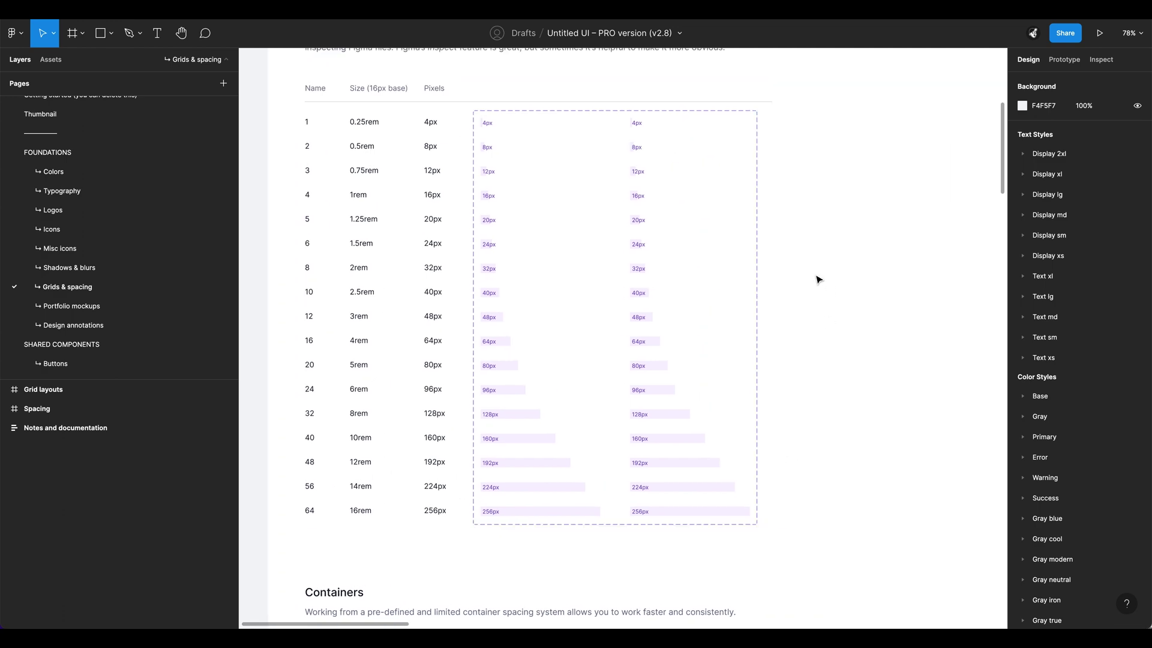
pyautogui.scroll(-5, 817, 273)
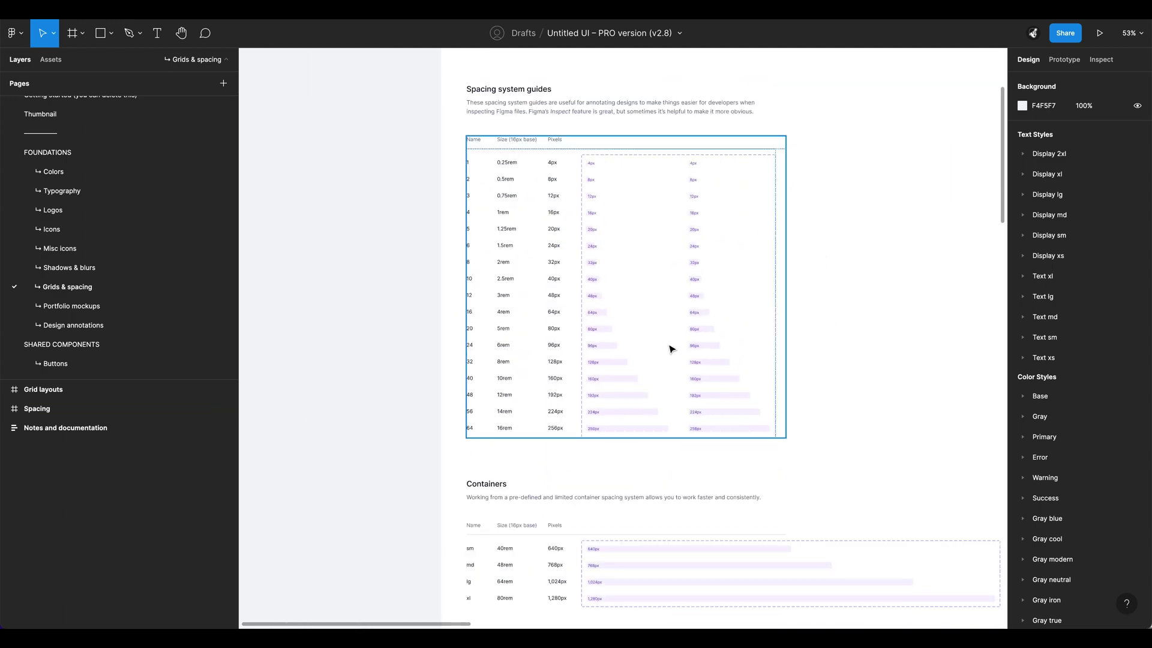
pyautogui.scroll(3, 671, 381)
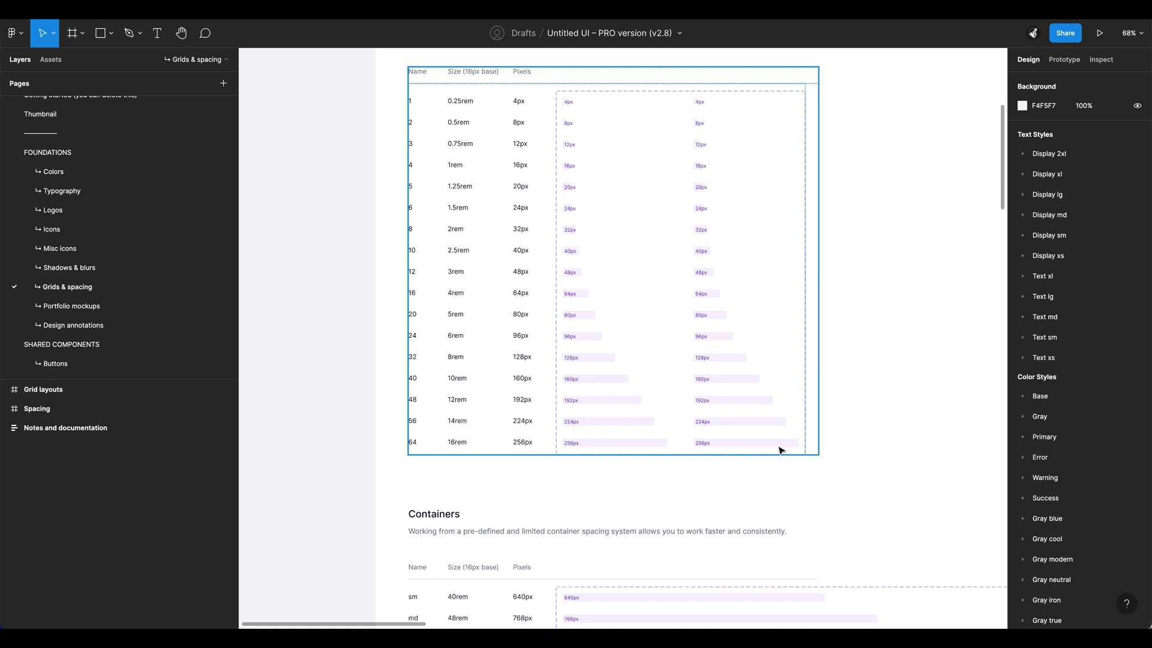
pyautogui.click(612, 447)
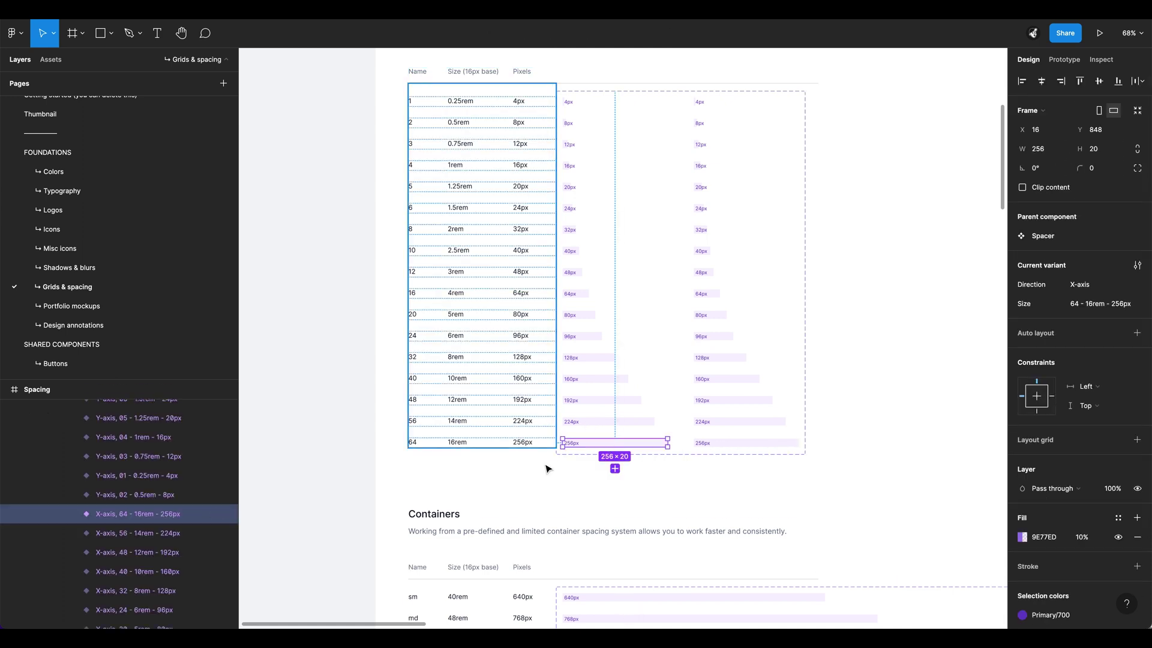
pyautogui.scroll(-5, 793, 440)
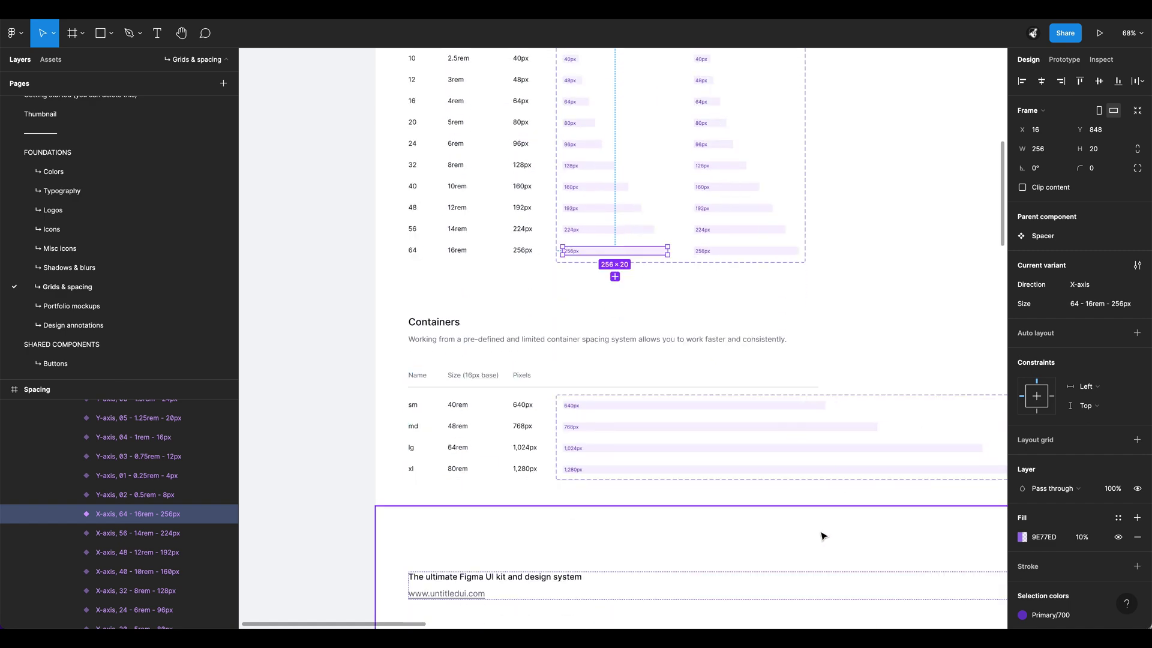
pyautogui.click(803, 510)
pyautogui.hscroll(2, 780, 471)
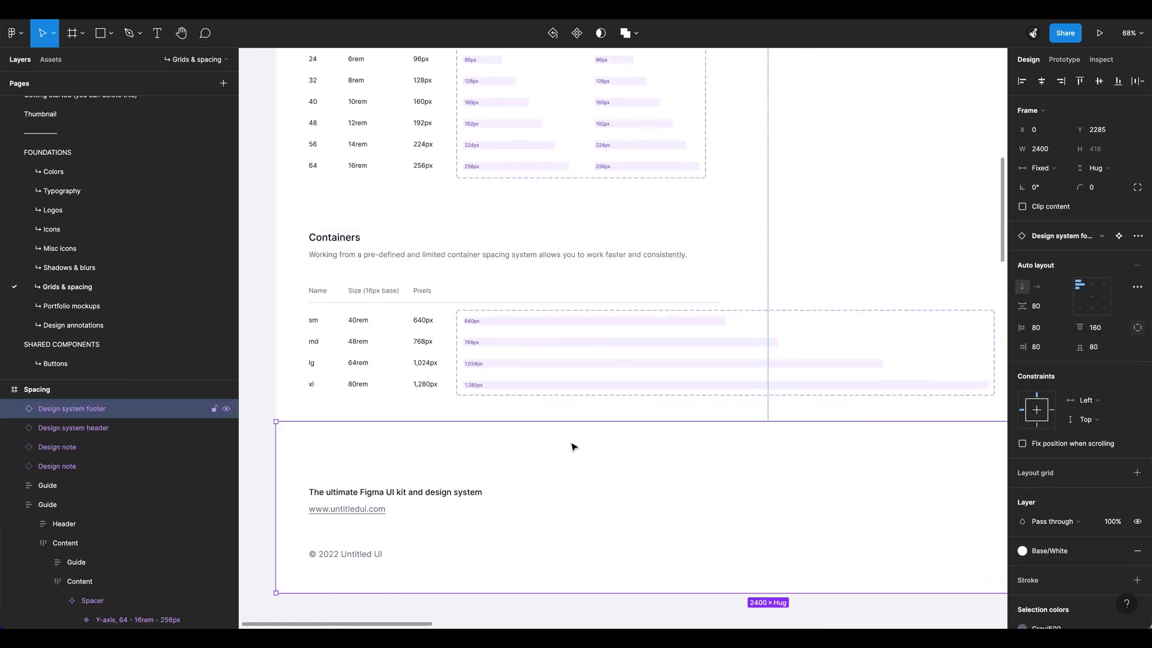
pyautogui.scroll(-5, 573, 444)
pyautogui.hscroll(2, 666, 264)
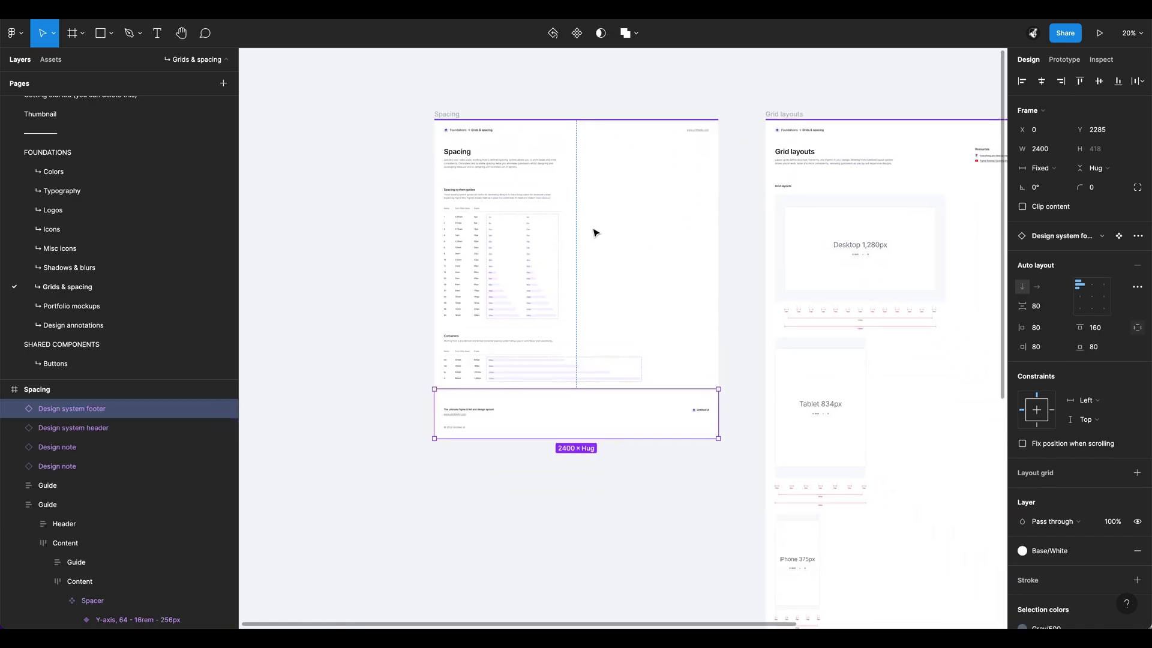
pyautogui.hscroll(3, 596, 233)
pyautogui.scroll(-2, 546, 275)
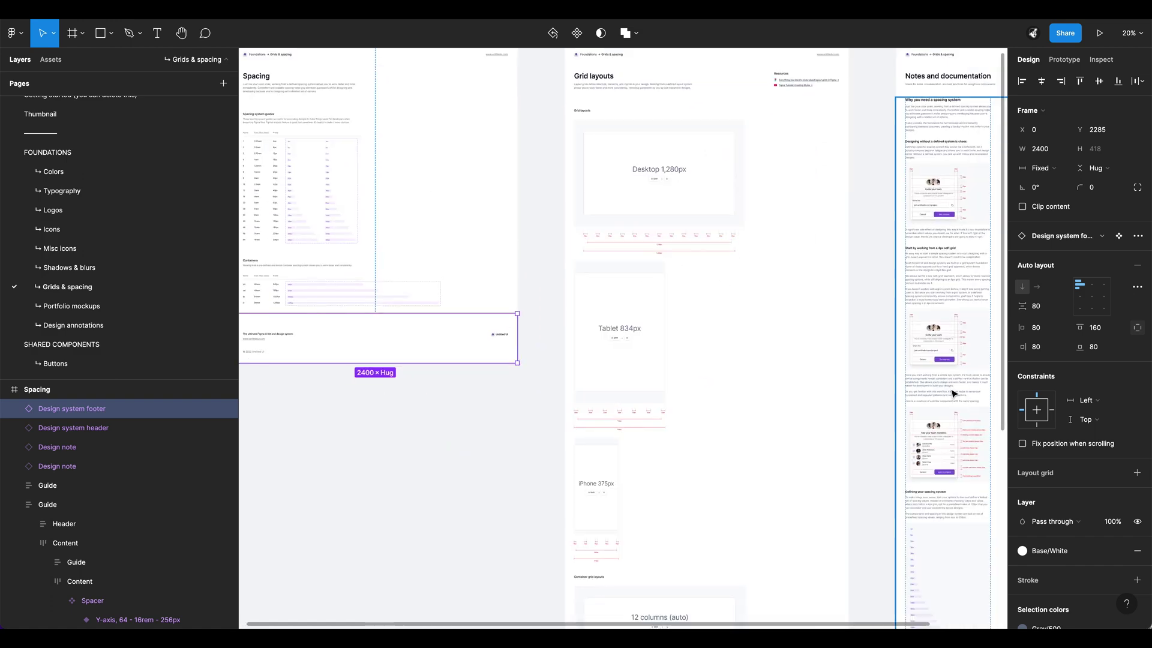
# Step: Scroll through the spacing Notes and documentation examples, then switch to Portfolio mockups
pyautogui.hscroll(4, 628, 386)
pyautogui.scroll(1, 612, 404)
pyautogui.scroll(10, 666, 192)
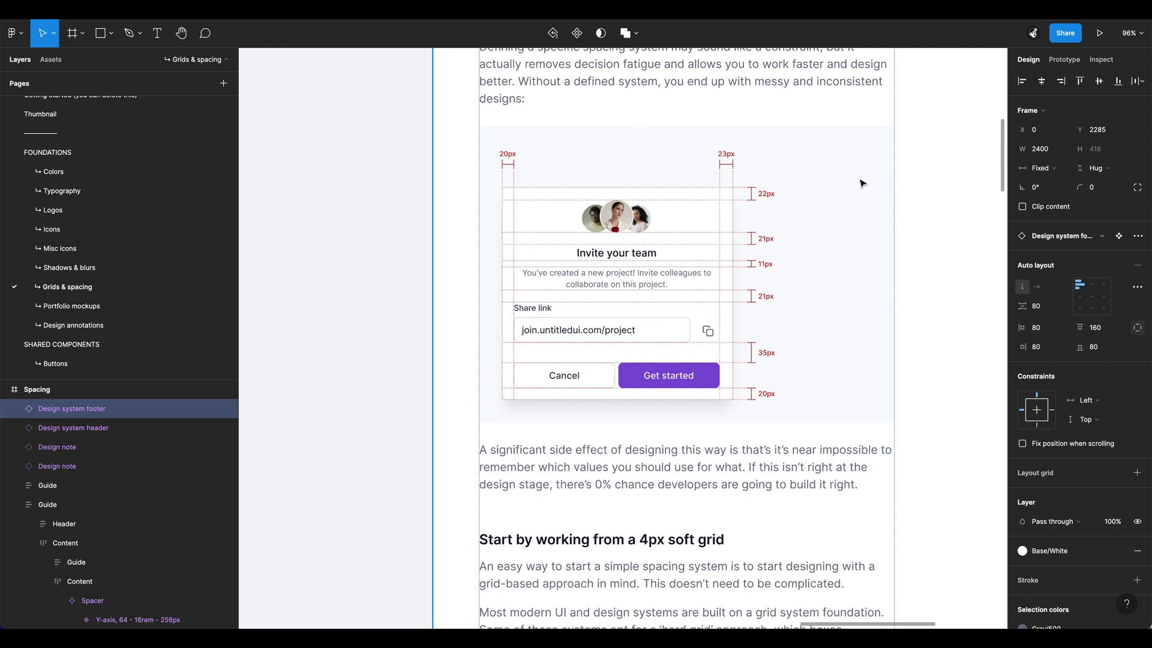
pyautogui.scroll(-10, 702, 296)
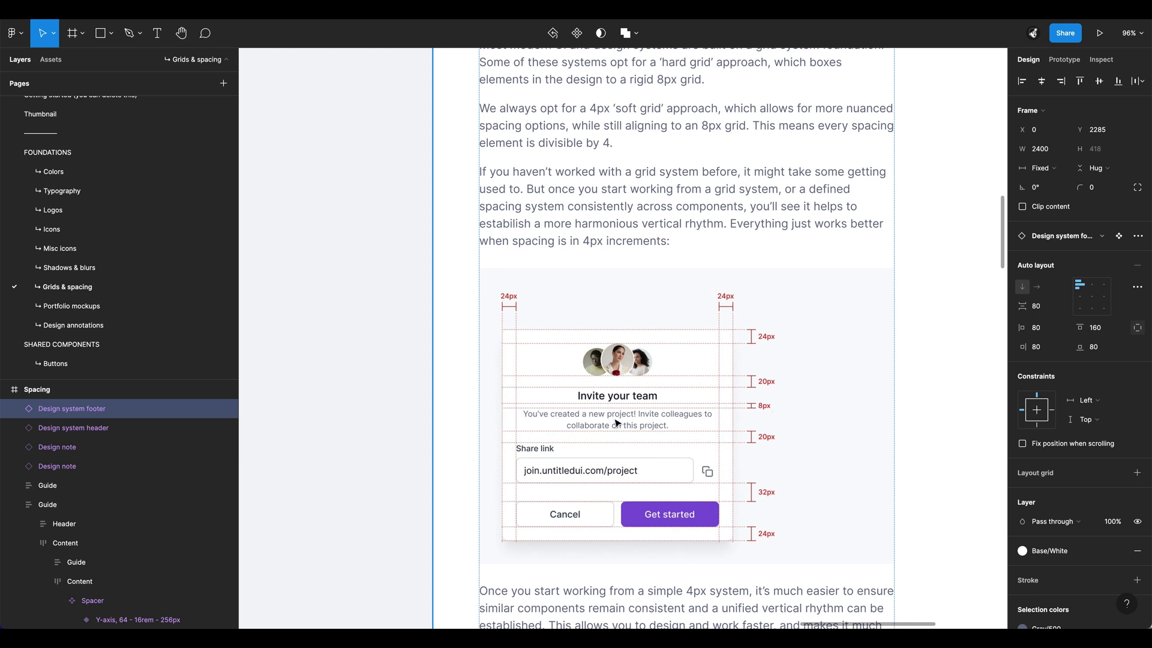
pyautogui.click(72, 306)
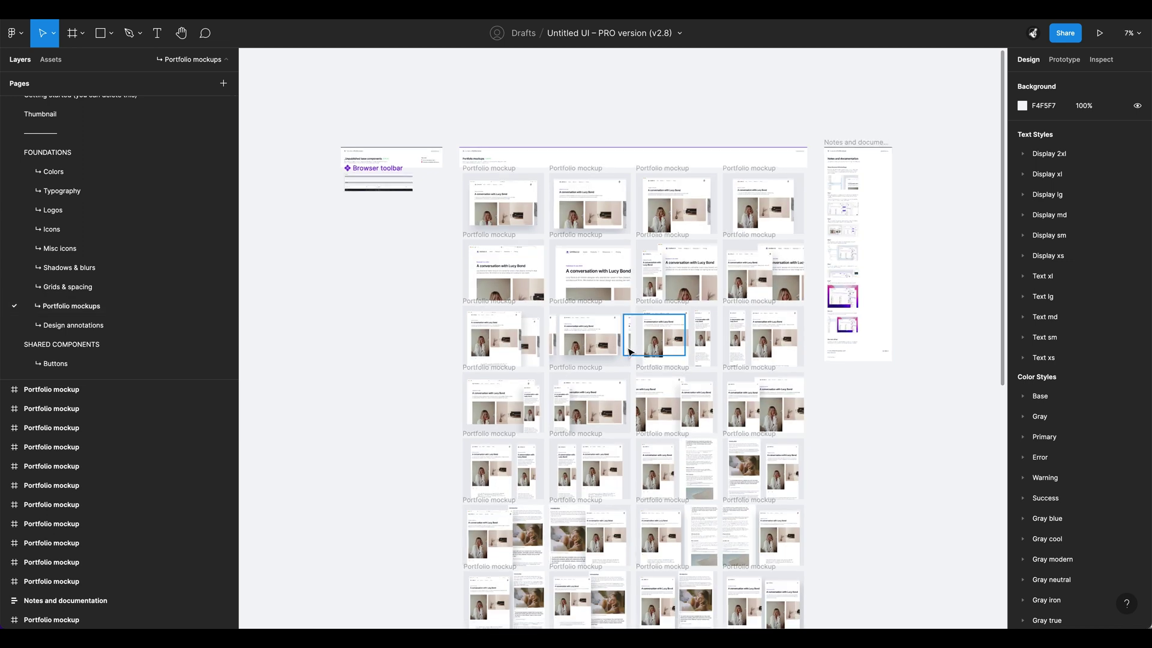
# Step: Zoom and scroll around the grid of portfolio mockups
pyautogui.scroll(-1, 630, 354)
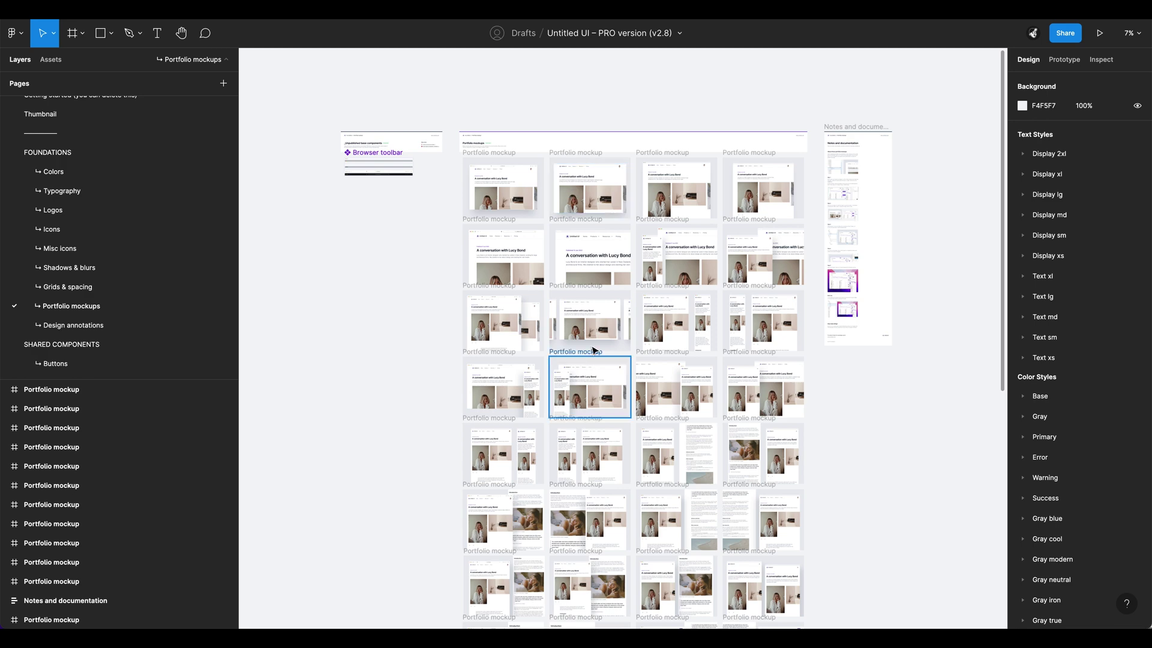
pyautogui.scroll(1, 666, 255)
pyautogui.scroll(2, 666, 255)
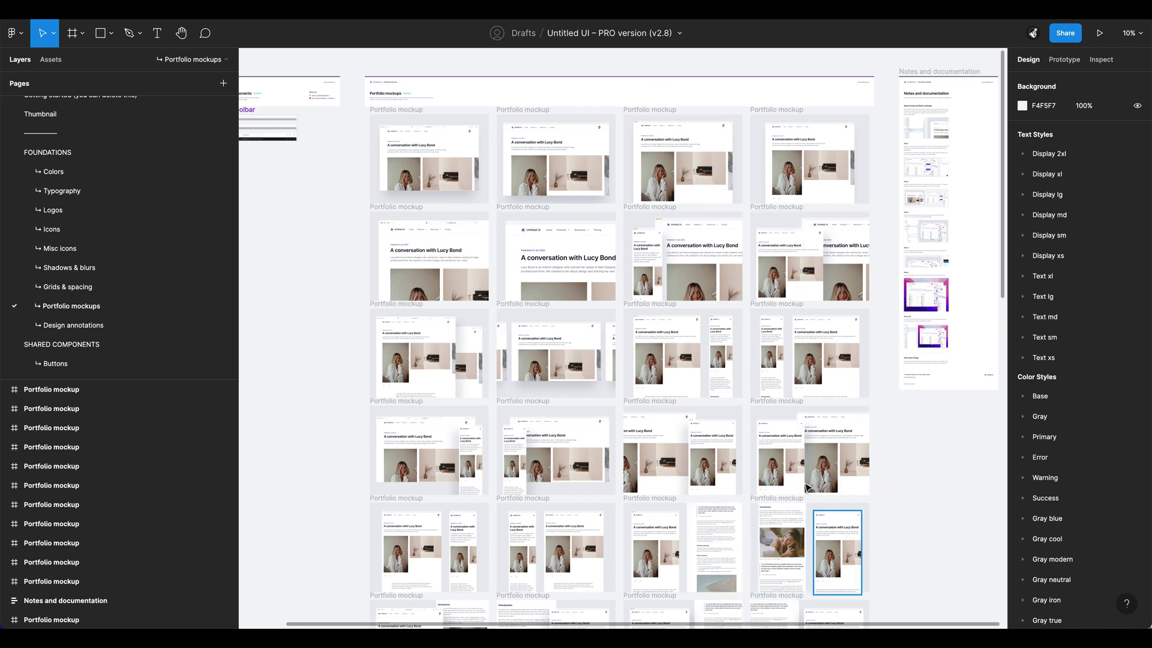
pyautogui.scroll(-3, 749, 414)
pyautogui.scroll(-2, 756, 420)
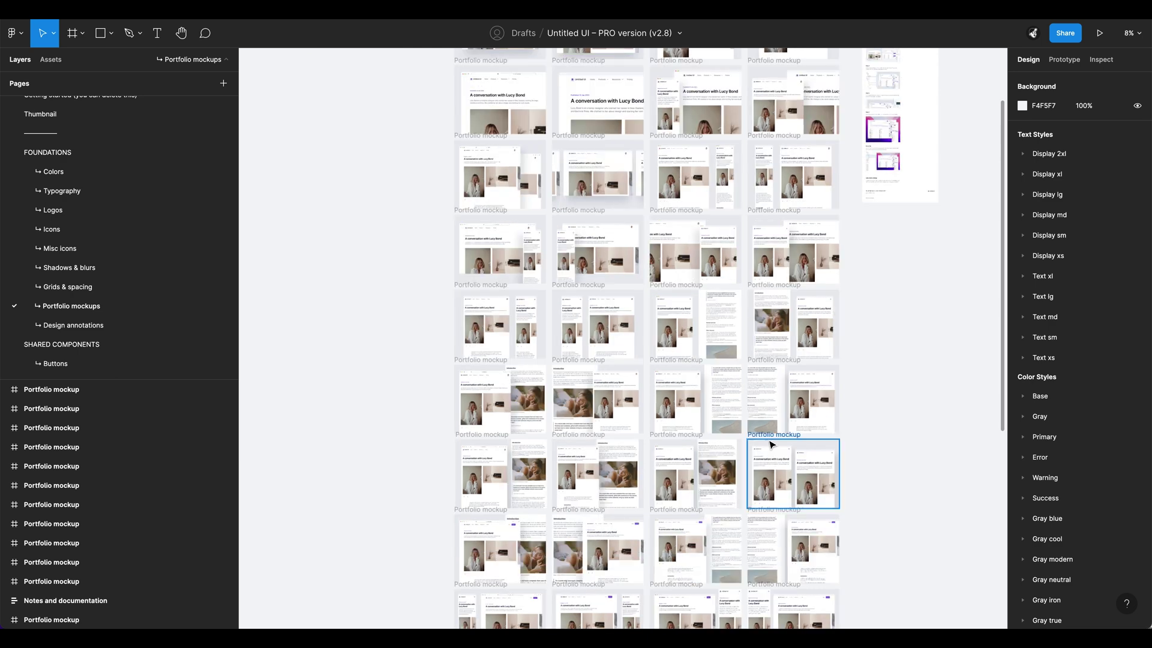
pyautogui.scroll(3, 772, 444)
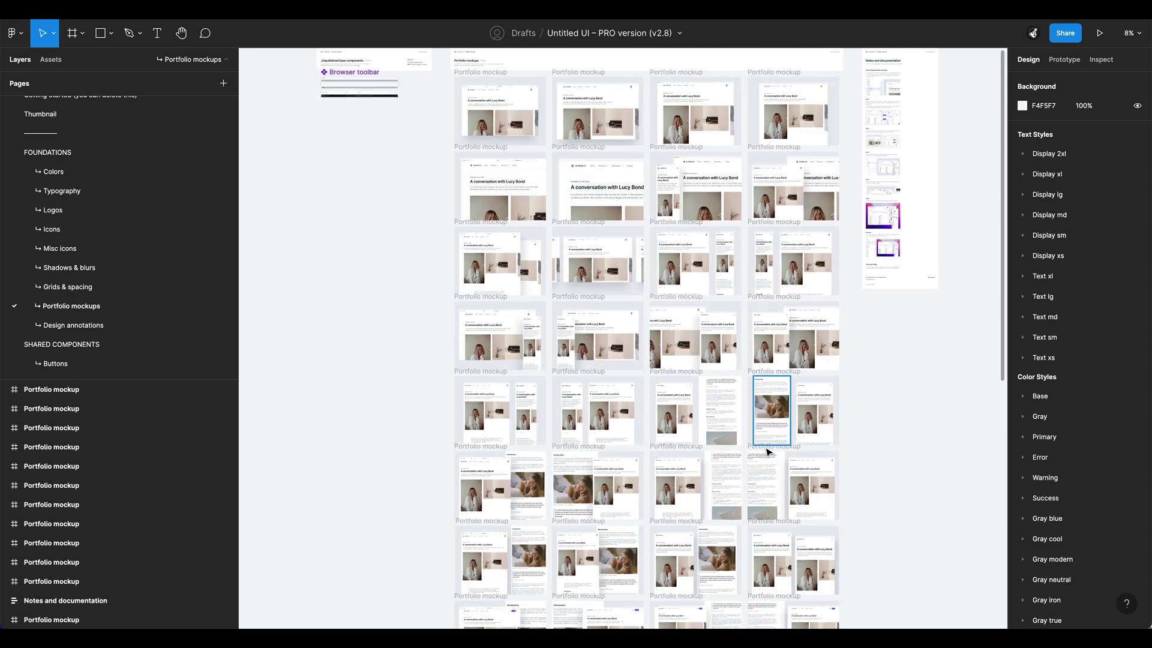
# Step: Zoom out to 4% and switch to the Design annotations page
pyautogui.scroll(-2, 777, 464)
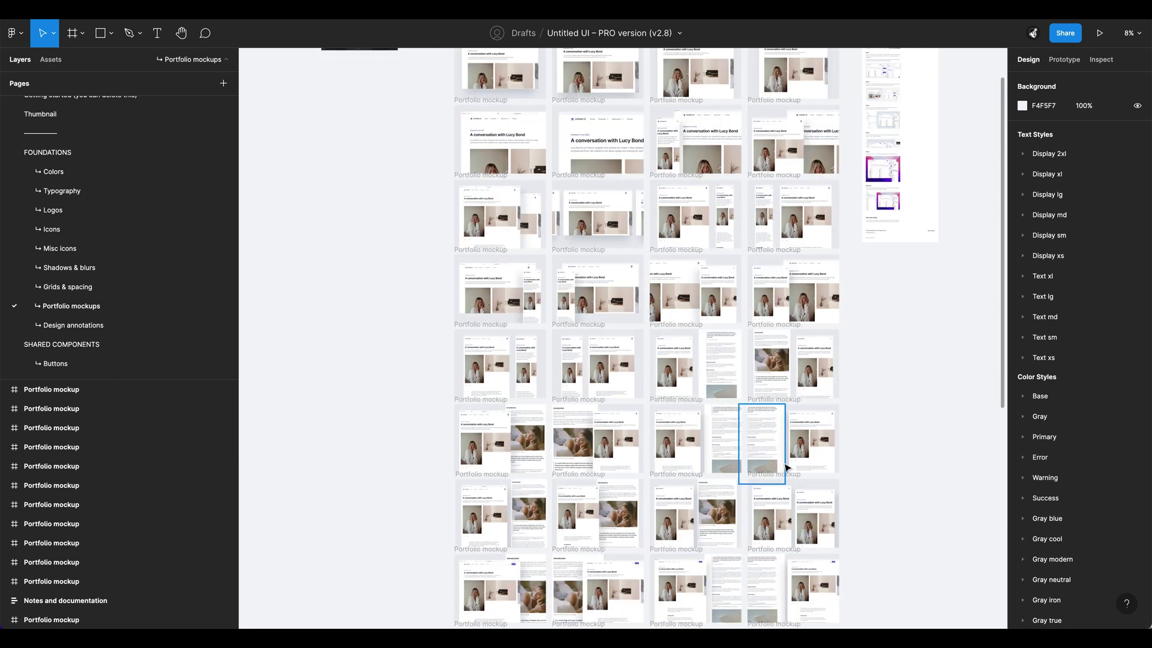
pyautogui.scroll(-8, 785, 468)
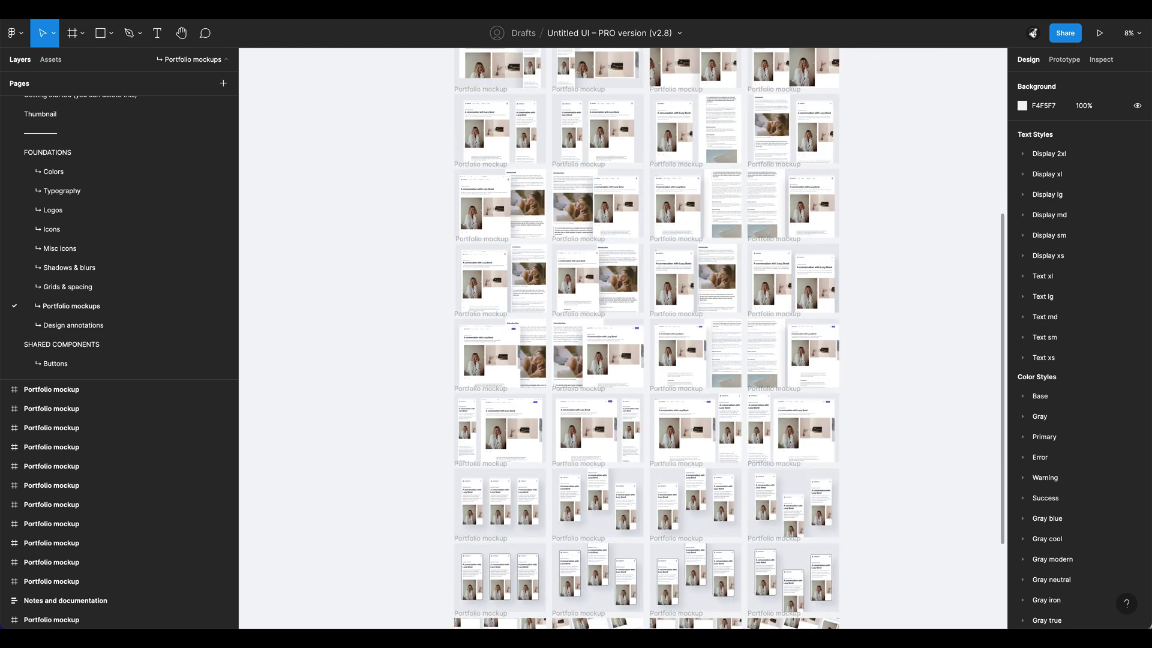
pyautogui.scroll(-5, 702, 398)
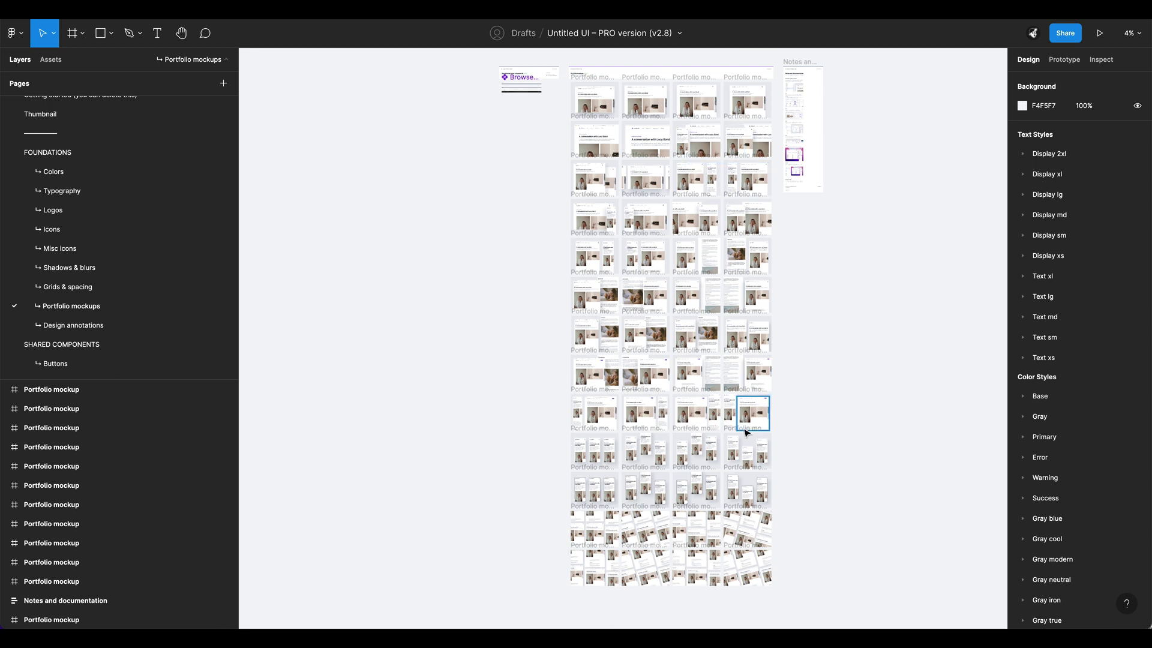
pyautogui.click(127, 328)
# Step: Pan across the Measure + spacing line and design note frames
pyautogui.hscroll(-10, 629, 436)
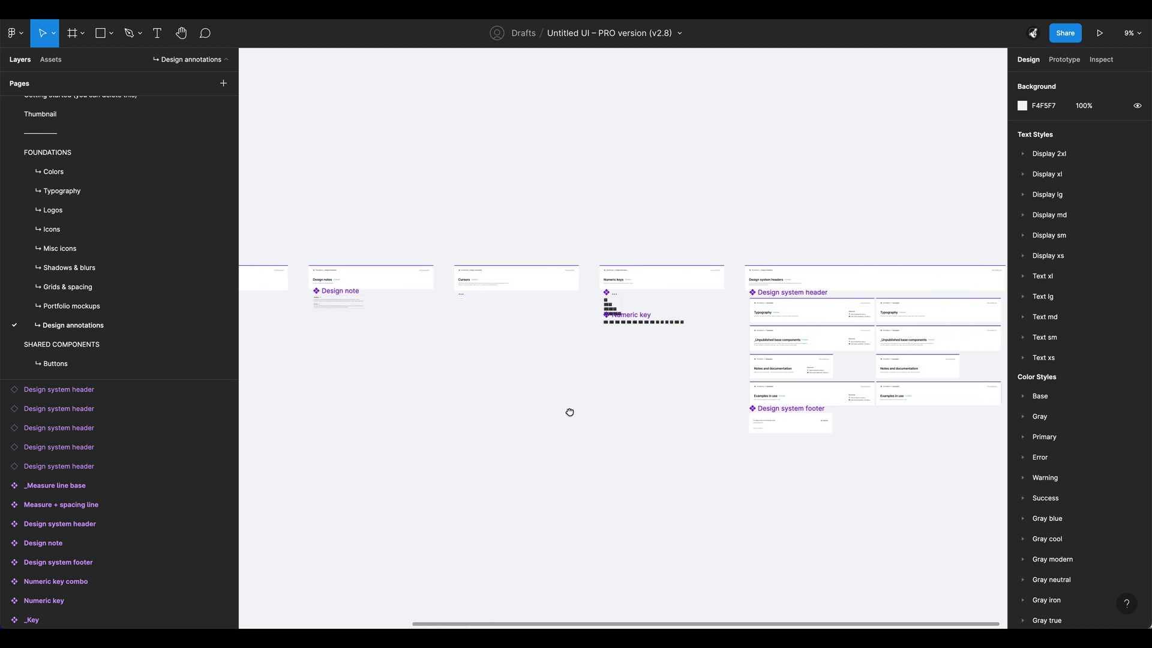
pyautogui.hscroll(-5, 665, 429)
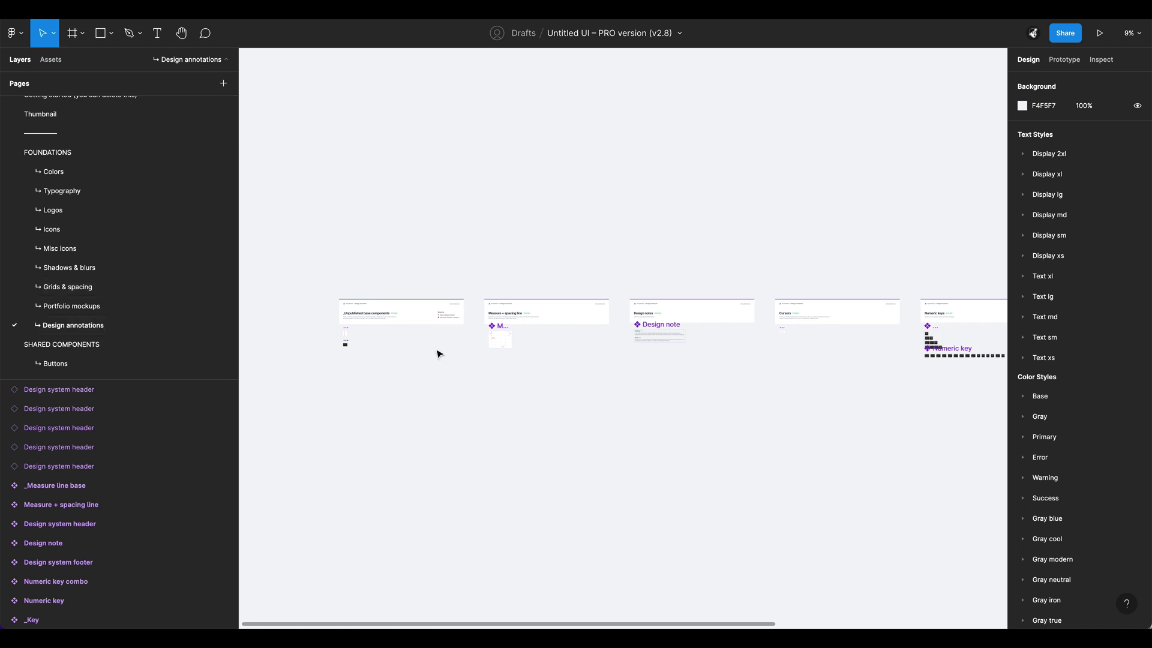
pyautogui.scroll(3, 327, 306)
pyautogui.scroll(3, 327, 303)
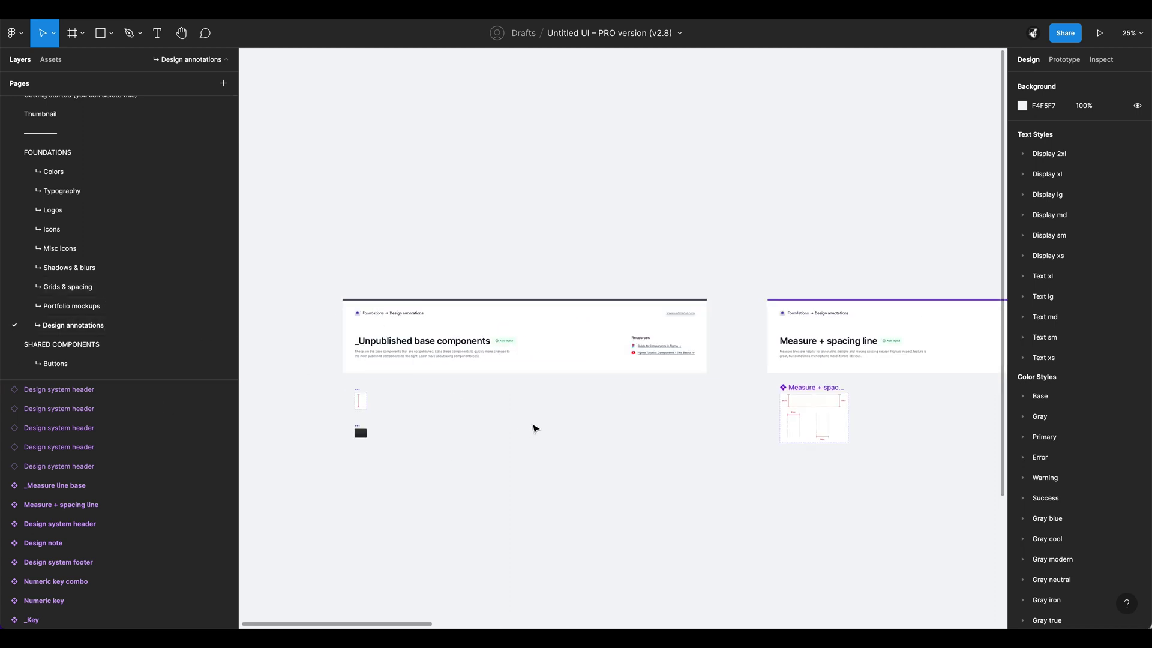
pyautogui.hscroll(5, 650, 419)
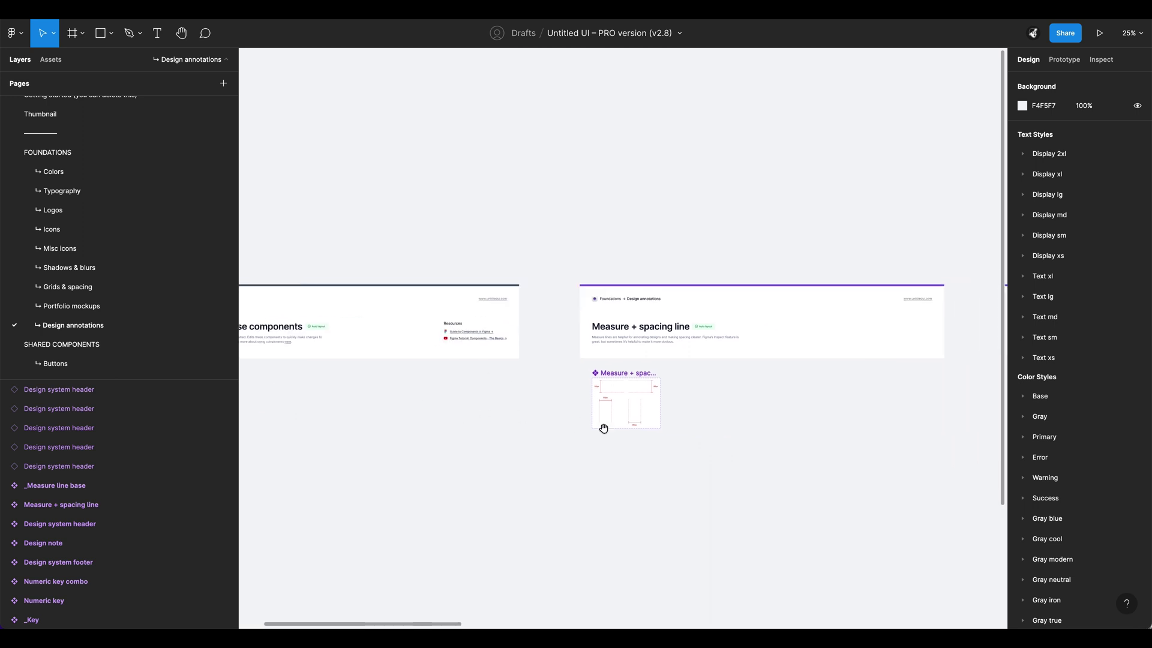
pyautogui.scroll(5, 607, 413)
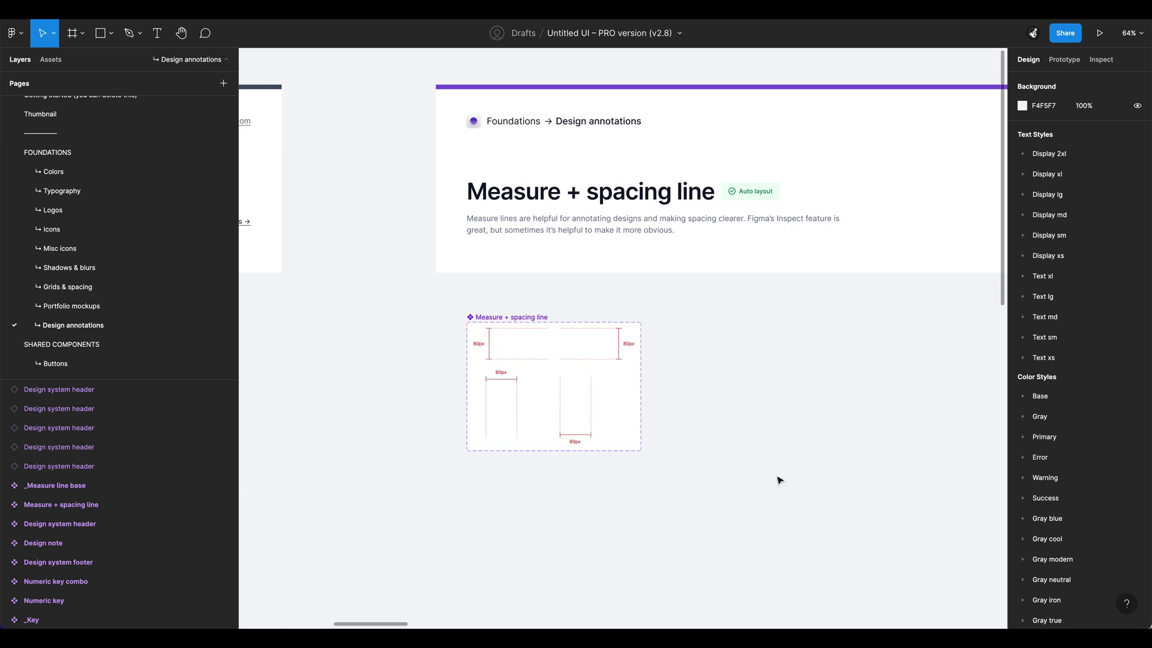
pyautogui.hscroll(2, 692, 378)
pyautogui.hscroll(5, 692, 377)
pyautogui.scroll(-1, 558, 352)
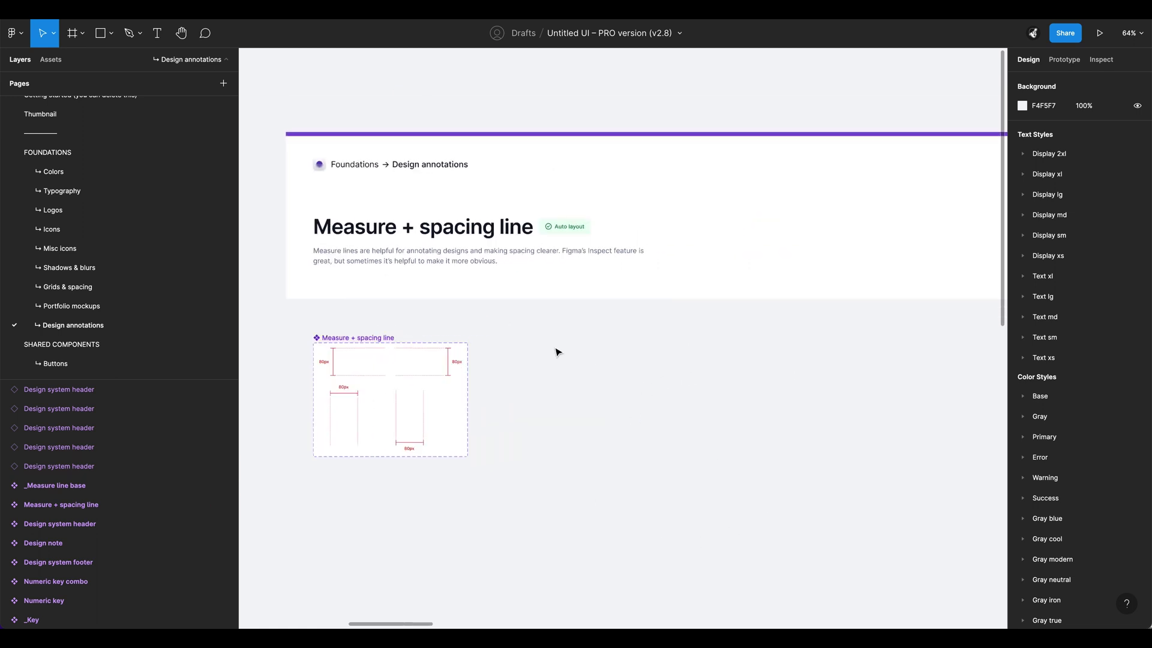
# Step: Pan and zoom over the Cursors and Numeric keys boards
pyautogui.hscroll(20, 375, 419)
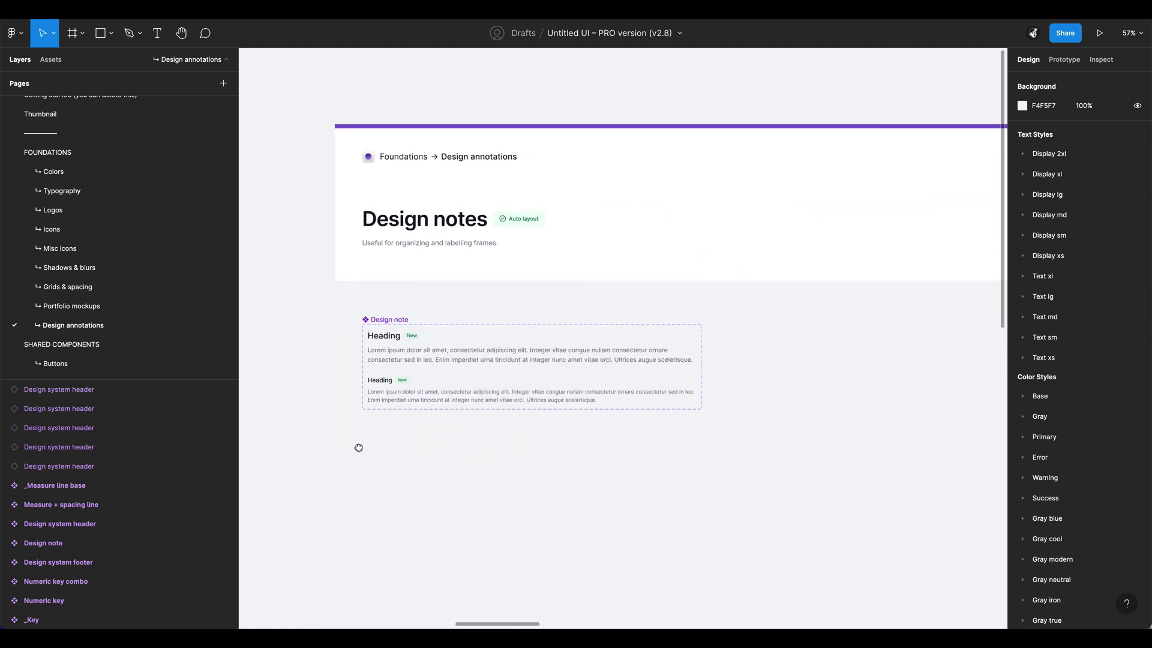
pyautogui.hscroll(-15, 629, 416)
pyautogui.scroll(-2, 676, 414)
pyautogui.hscroll(8, 676, 413)
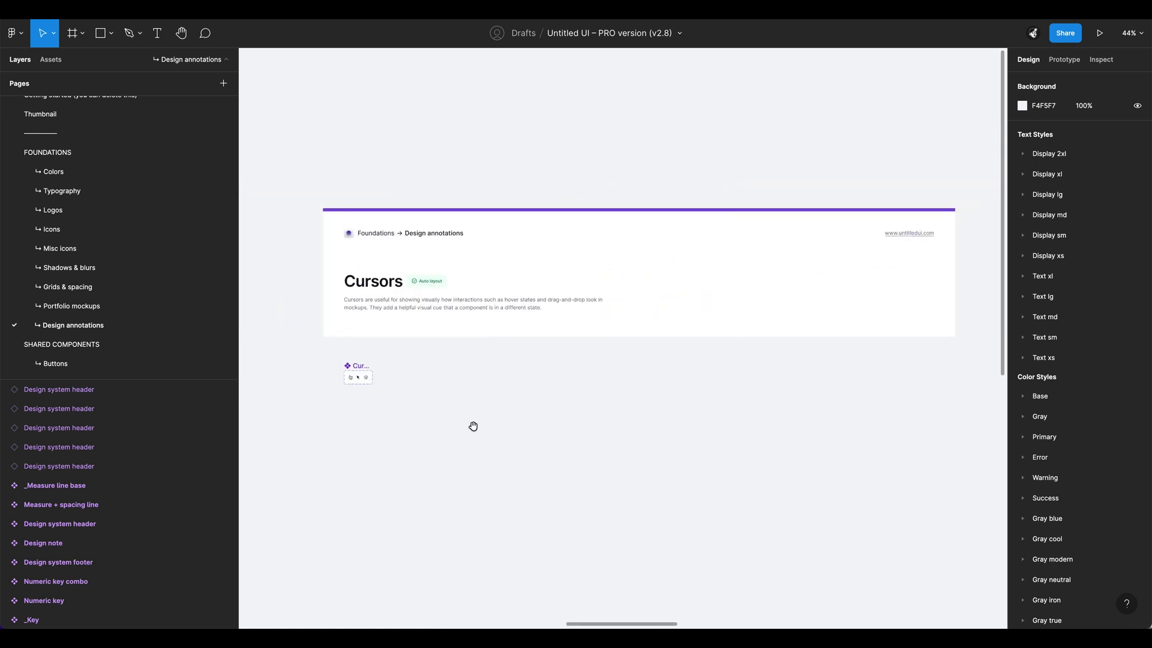
pyautogui.scroll(-5, 586, 427)
pyautogui.hscroll(-5, 550, 450)
pyautogui.hscroll(6, 585, 458)
pyautogui.scroll(3, 583, 420)
pyautogui.hscroll(4, 592, 468)
pyautogui.scroll(-1, 592, 468)
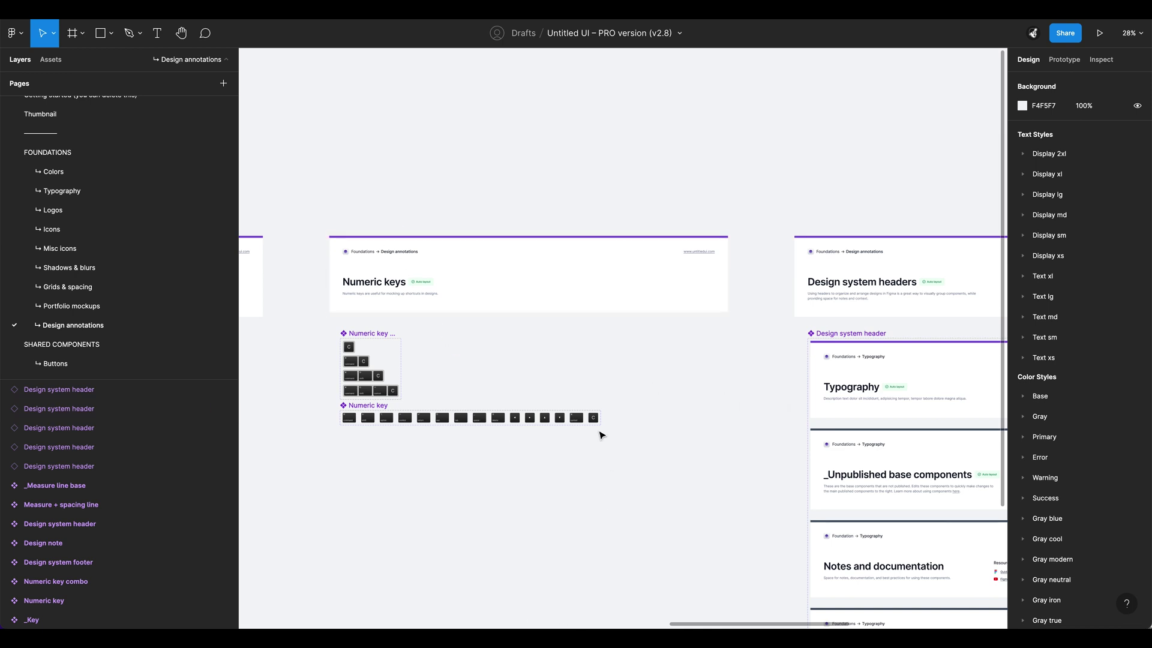
# Step: Bring the Design system headers board into view and zoom out
pyautogui.moveTo(603, 424); pyautogui.dragTo(589, 238)
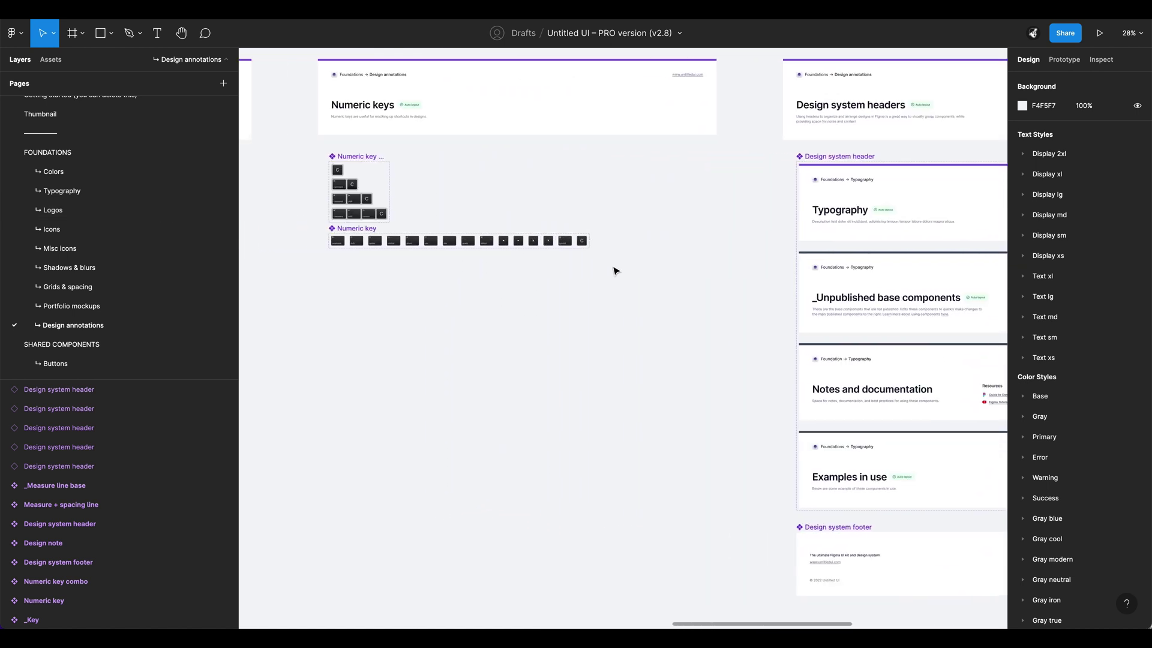
pyautogui.scroll(-1, 598, 311)
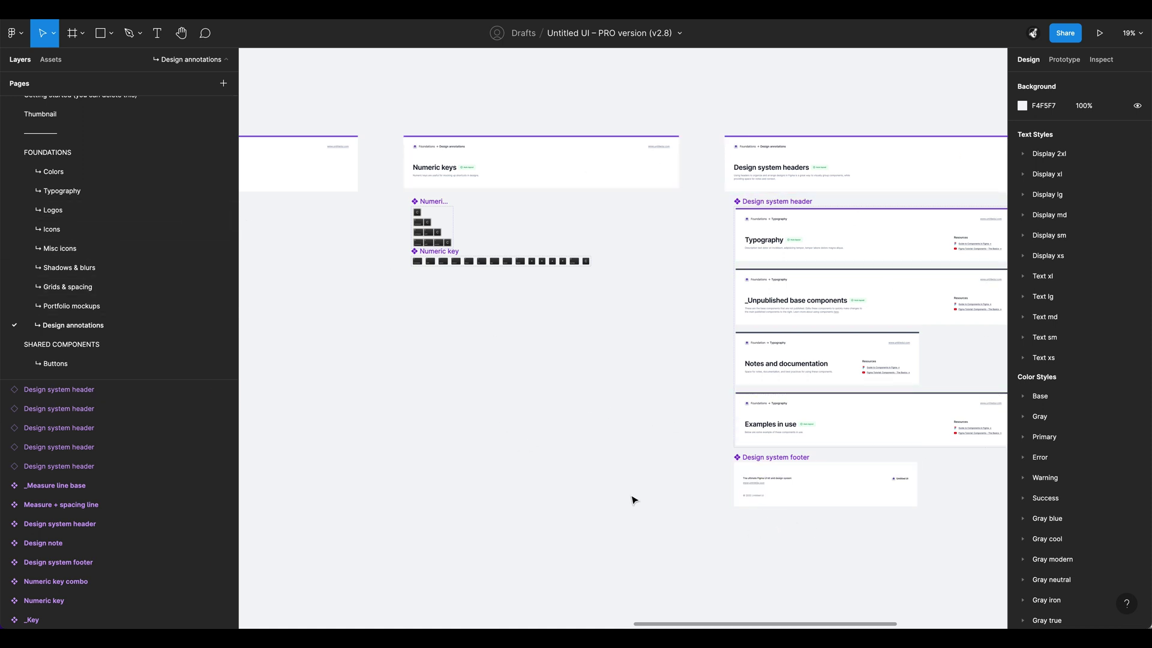
pyautogui.scroll(-3, 646, 462)
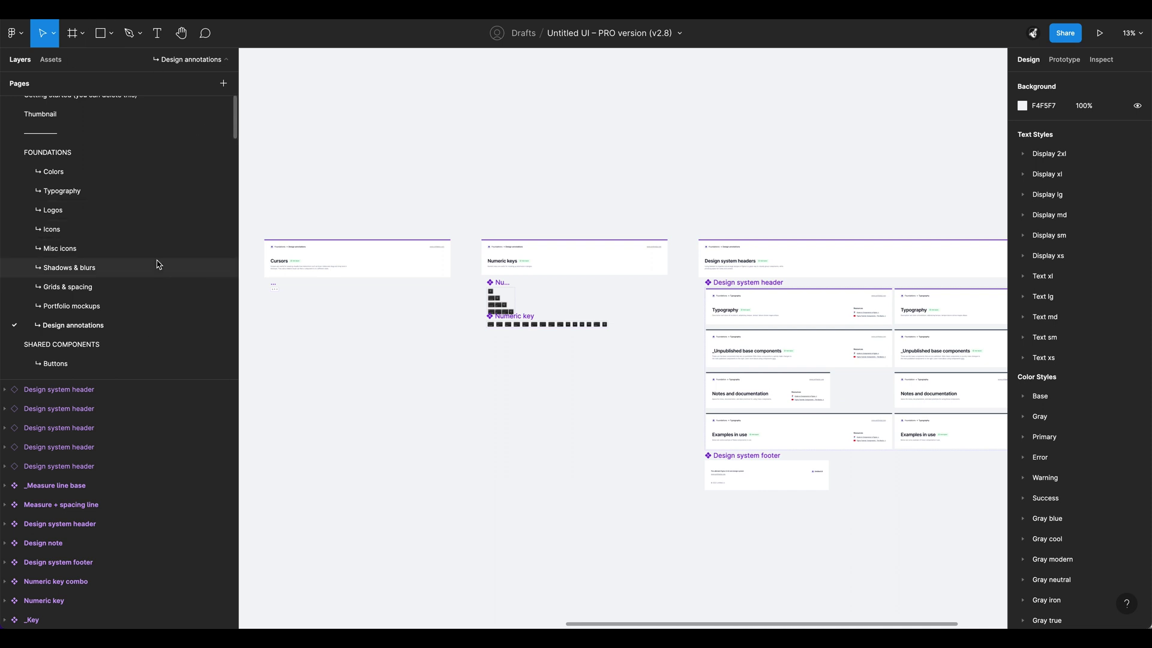
# Step: Go to the Buttons page under SHARED COMPONENTS in the Pages list
pyautogui.scroll(-3, 154, 282)
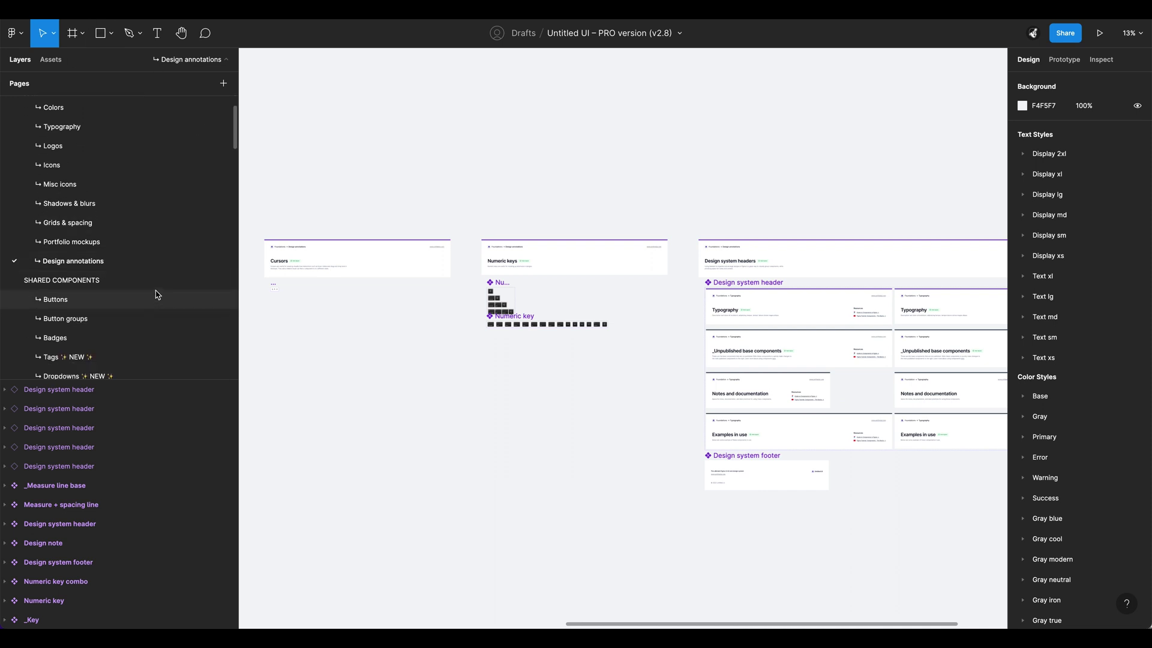
pyautogui.scroll(-5, 154, 294)
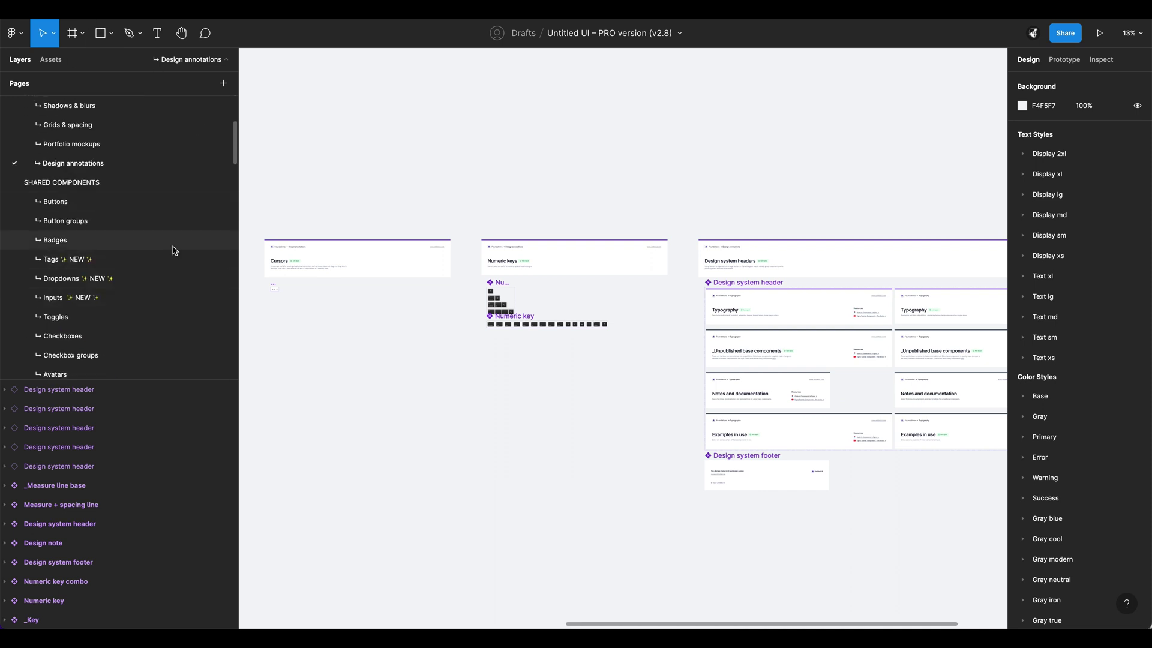
pyautogui.click(117, 204)
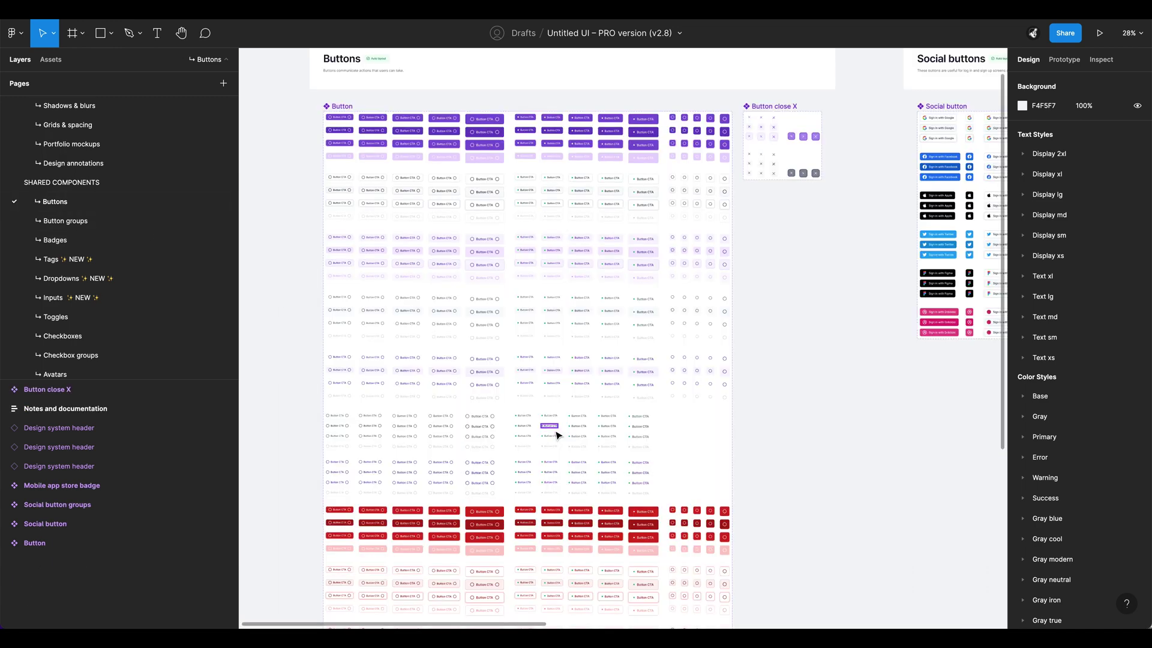
# Step: Pan and zoom to centre the Buttons frame
pyautogui.scroll(-4, 568, 436)
pyautogui.moveTo(796, 508); pyautogui.dragTo(722, 414)
pyautogui.scroll(-1, 722, 419)
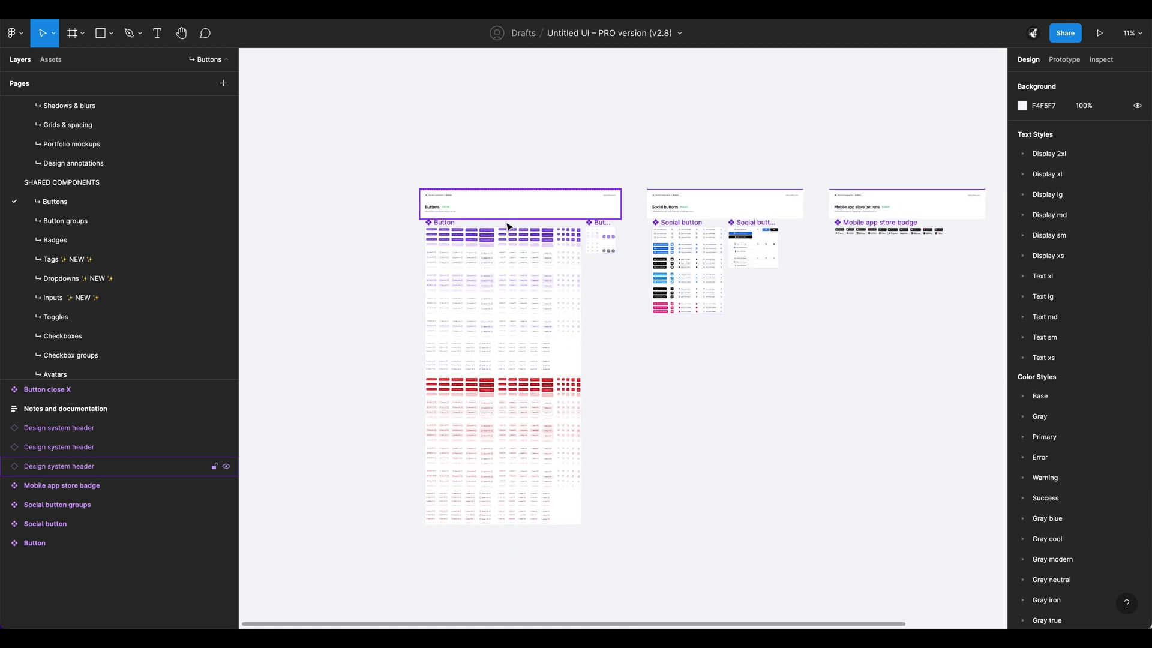
pyautogui.moveTo(768, 430); pyautogui.dragTo(752, 423)
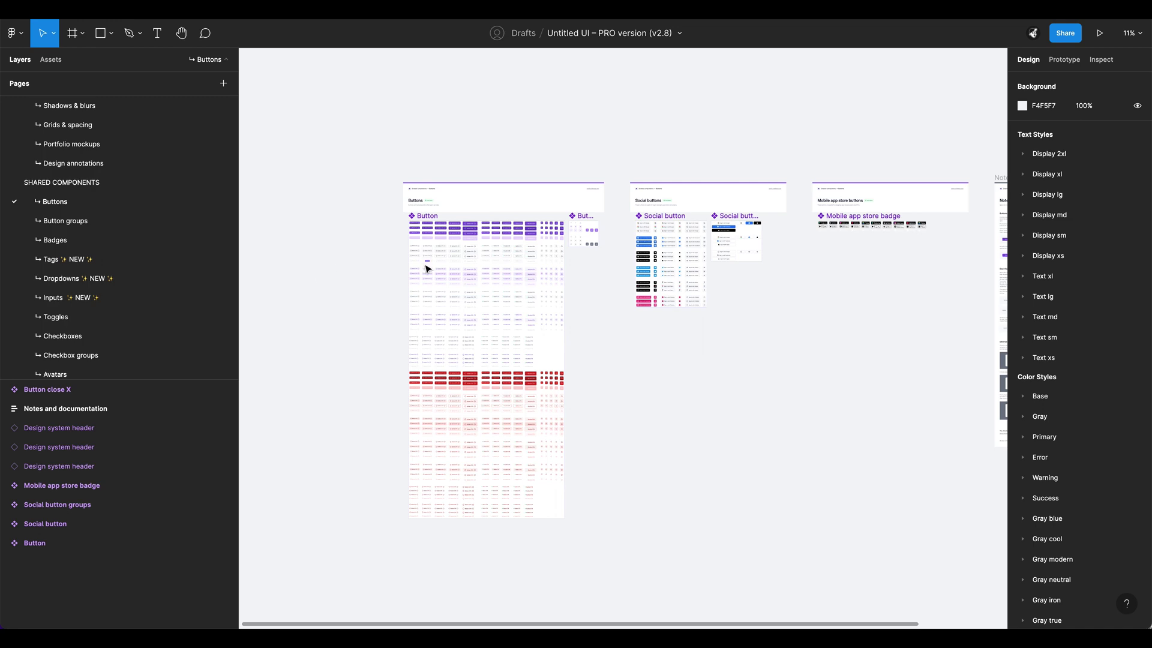
pyautogui.scroll(6, 428, 270)
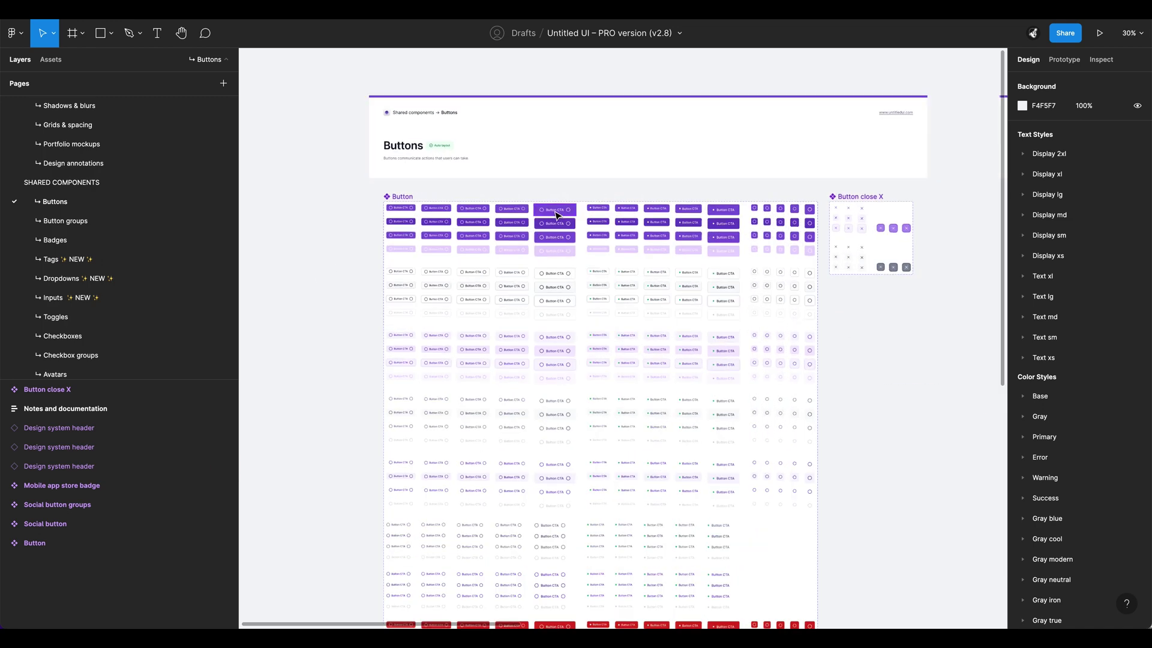
# Step: Check the Button component set's prototype connections, then return to its Design properties
pyautogui.scroll(3, 503, 213)
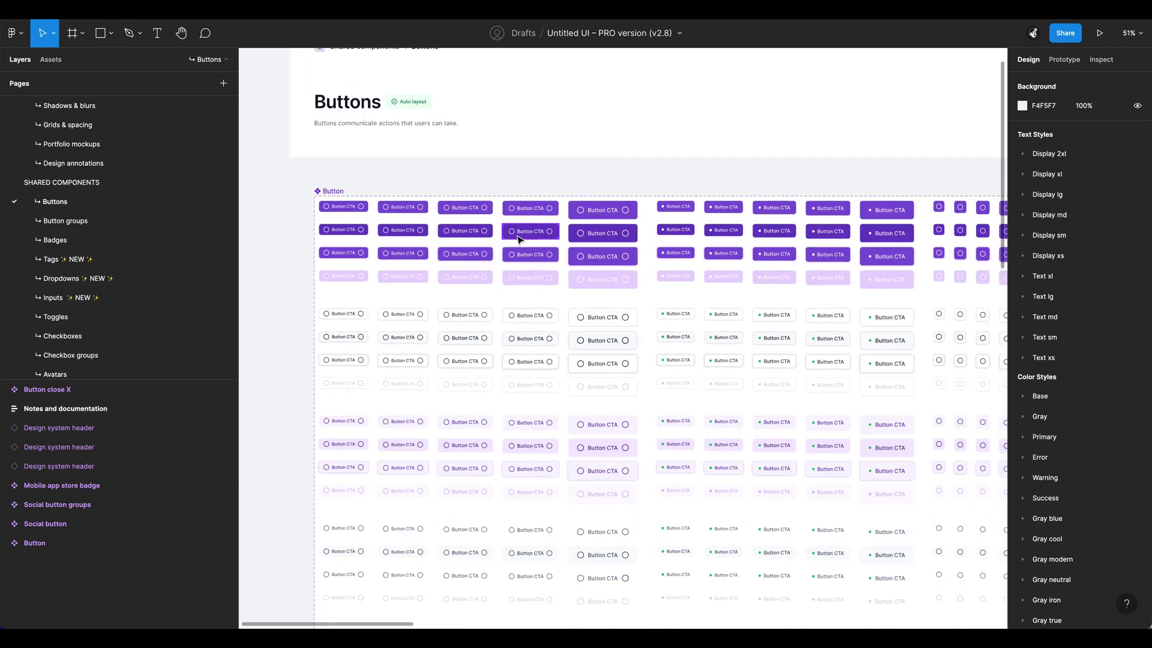
pyautogui.hotkey('shift', 'e')
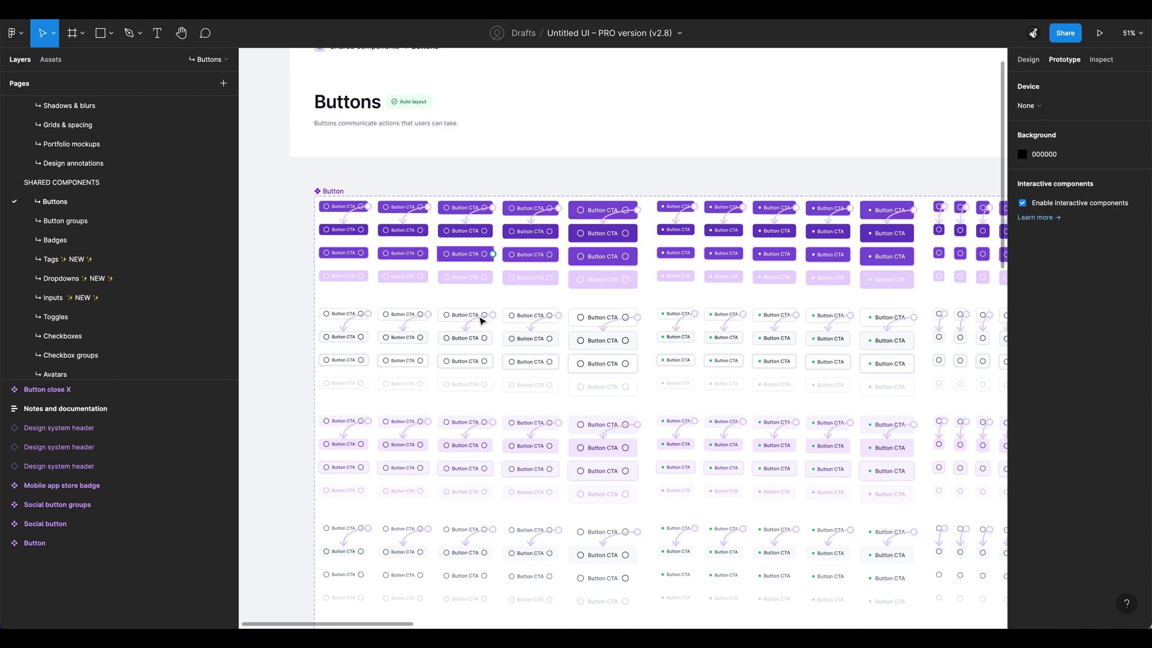
pyautogui.click(316, 191)
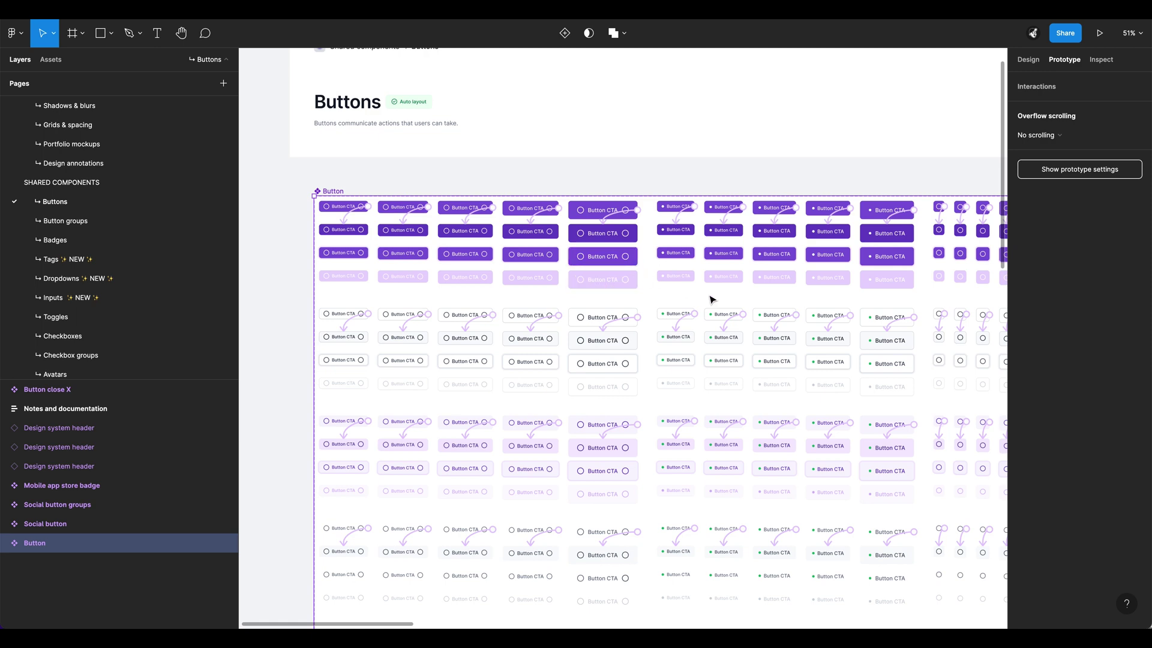
pyautogui.hotkey('alt', '8')
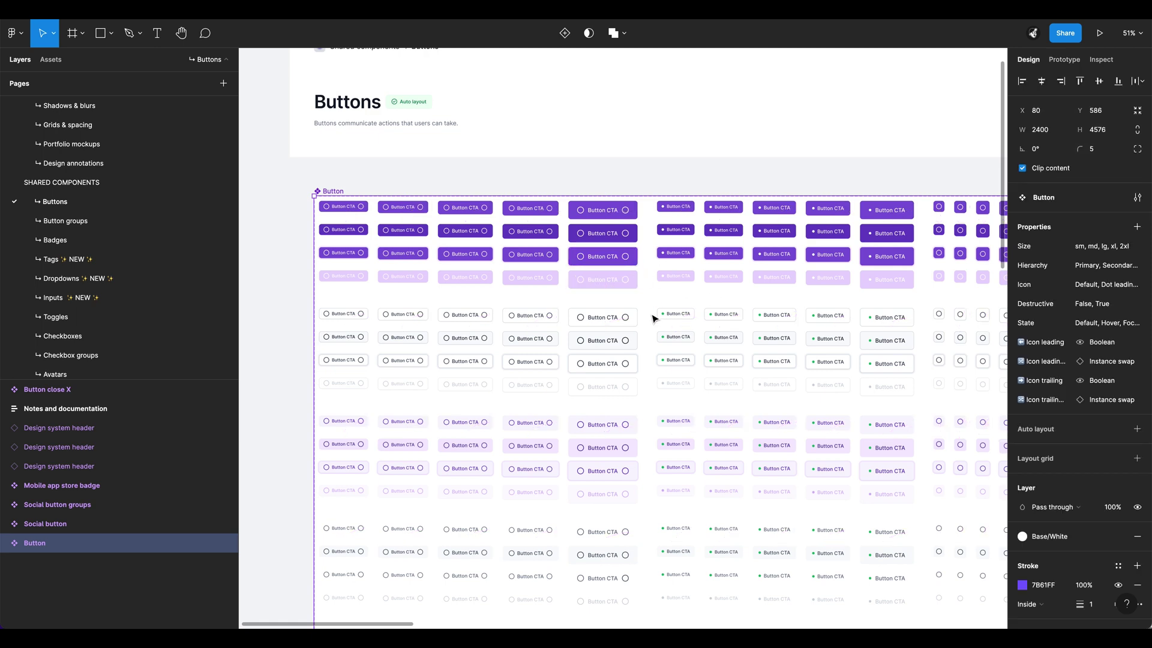
# Step: Pan over to the Social buttons frame
pyautogui.scroll(-6, 656, 316)
pyautogui.hscroll(5, 803, 298)
pyautogui.scroll(-5, 843, 231)
pyautogui.scroll(5, 843, 213)
pyautogui.moveTo(666, 397); pyautogui.dragTo(836, 383)
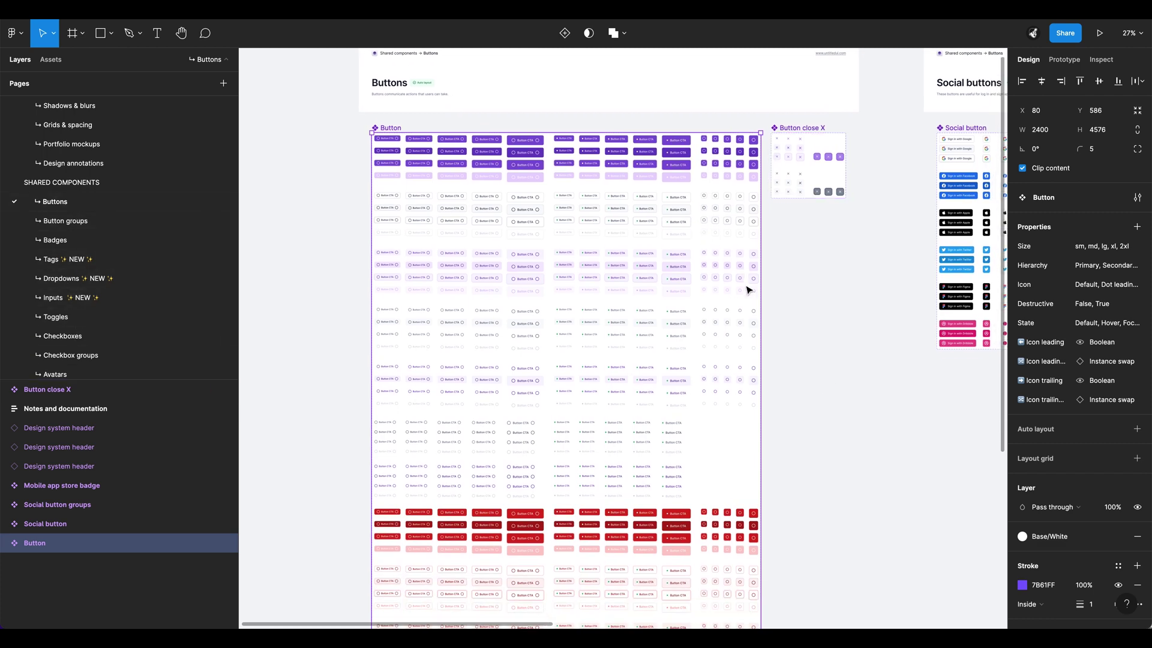
# Step: Zoom in and out around the Social buttons and button variants
pyautogui.scroll(-2, 828, 459)
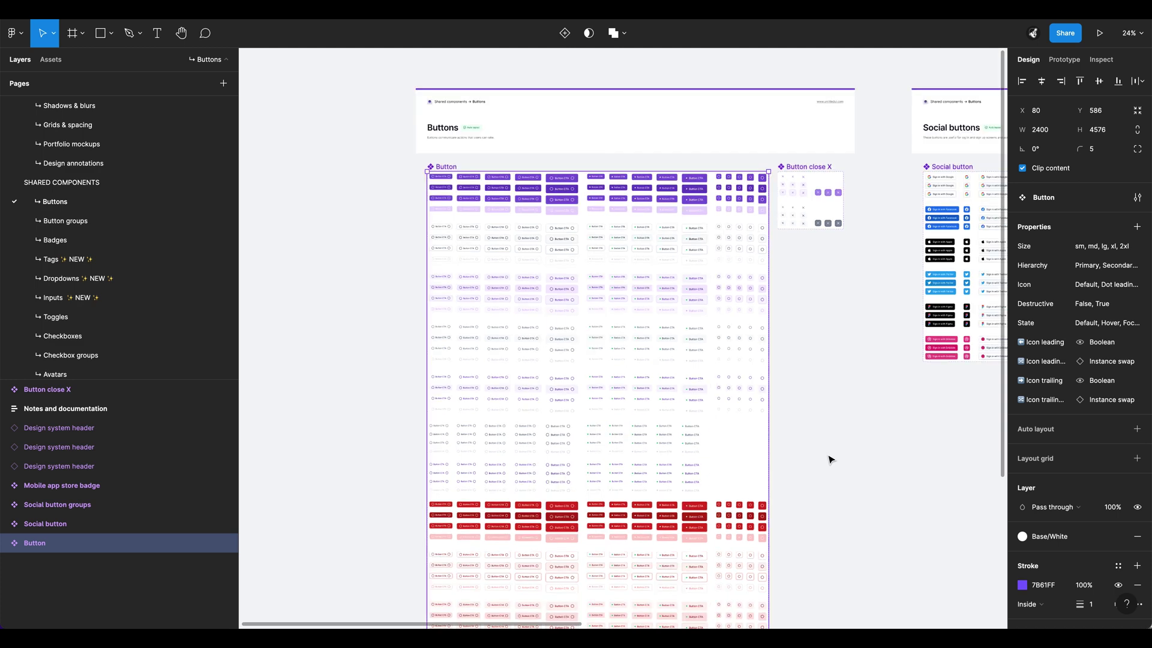
pyautogui.hscroll(5, 774, 426)
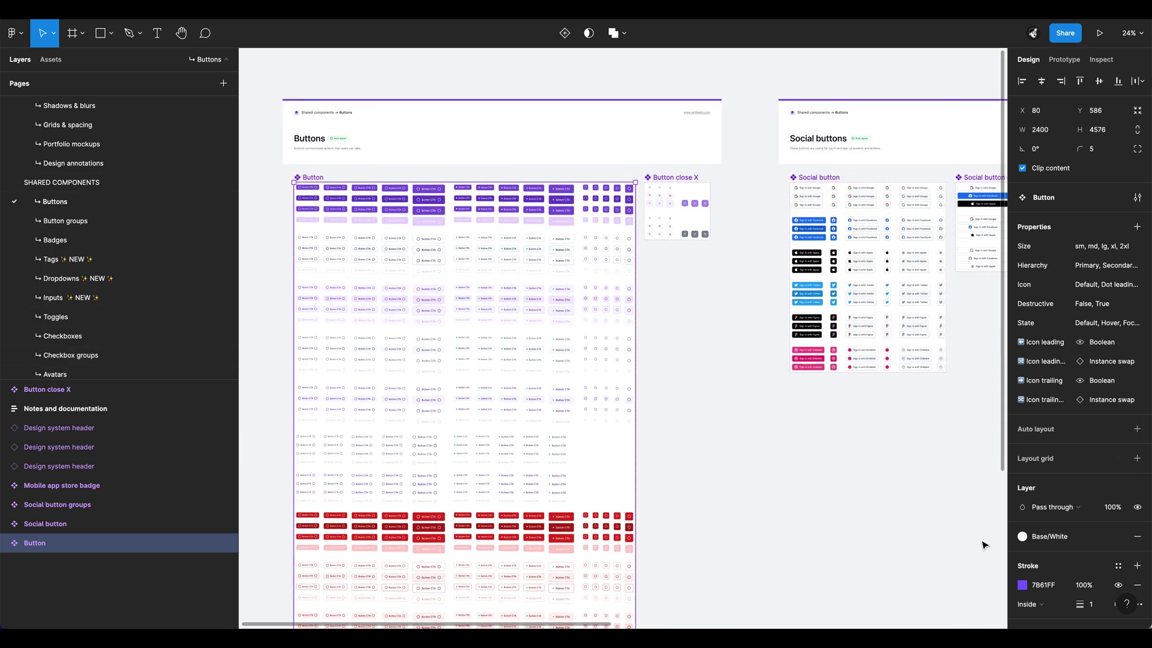
pyautogui.scroll(2, 258, 125)
pyautogui.scroll(4, 113, 165)
pyautogui.scroll(-1, 113, 172)
pyautogui.scroll(3, 84, 198)
pyautogui.scroll(-3, 90, 272)
pyautogui.scroll(-1, 63, 368)
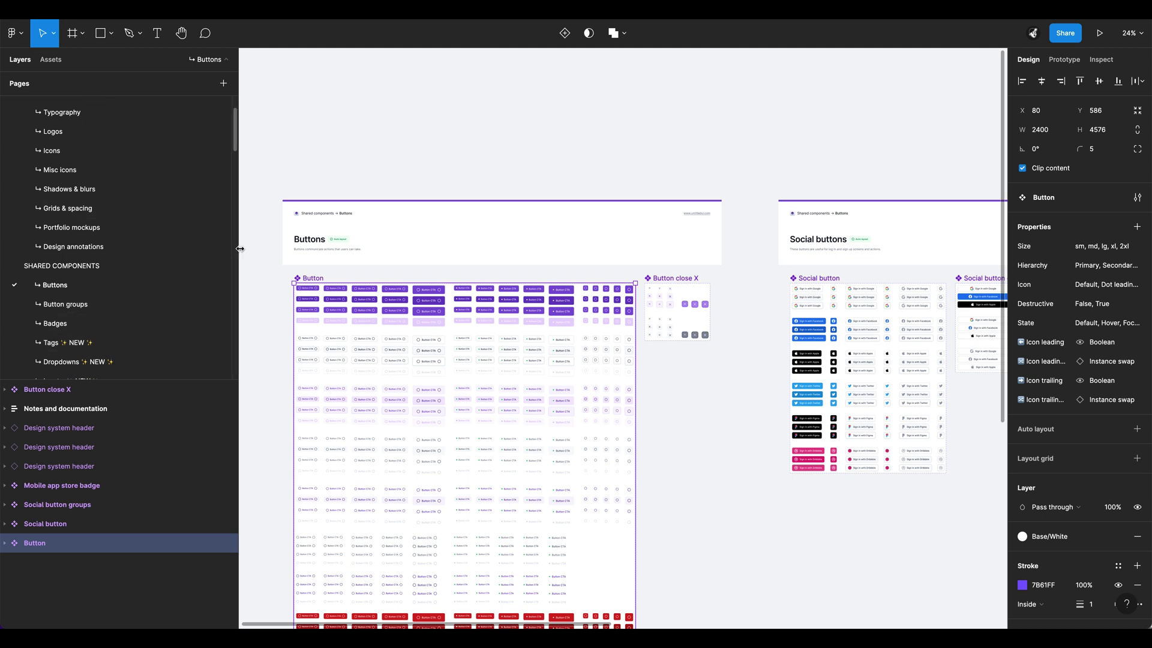
pyautogui.scroll(10, 502, 281)
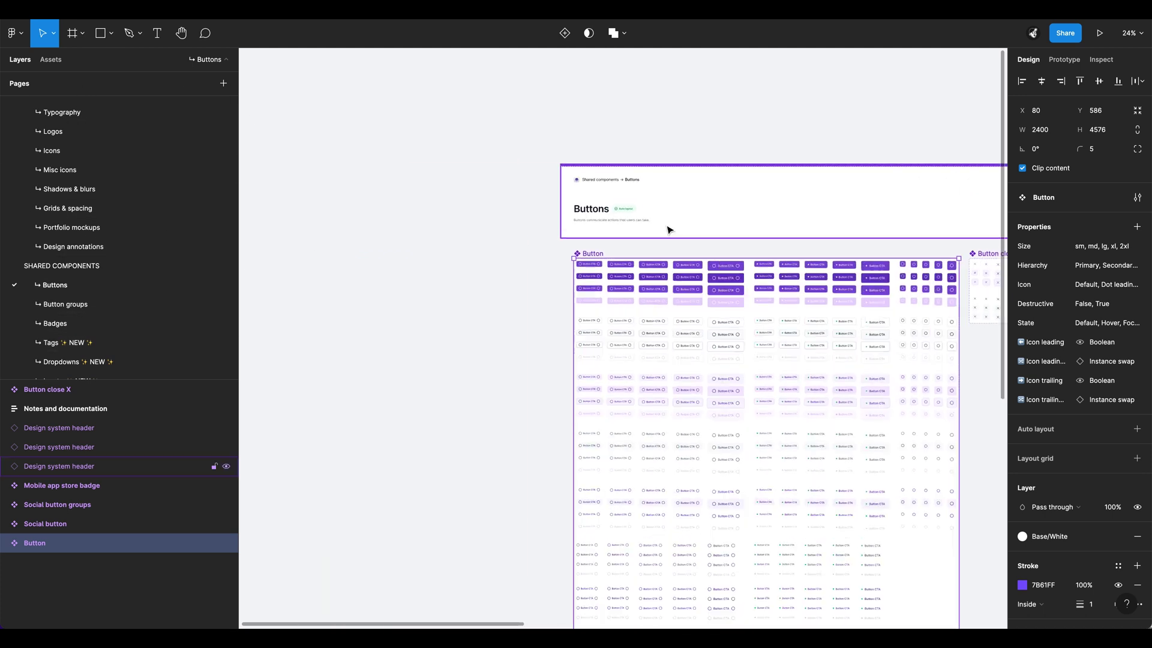
# Step: Select the first button's Button CTA text, then the whole button variant
pyautogui.click(581, 358)
pyautogui.hscroll(4, 612, 355)
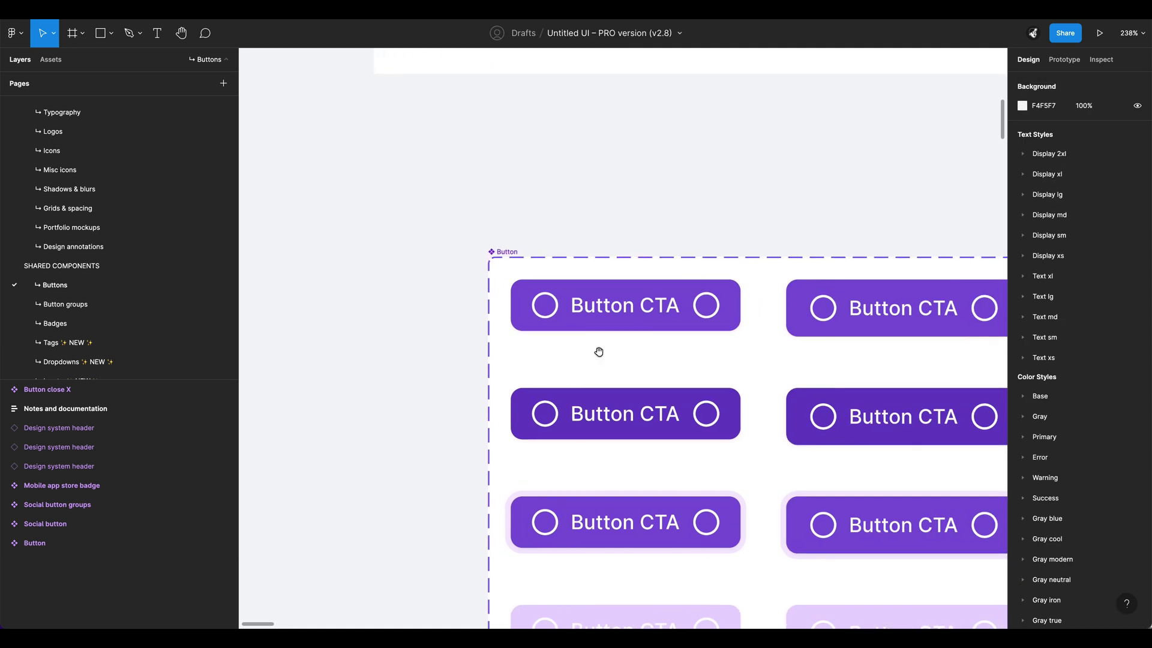
pyautogui.click(610, 309)
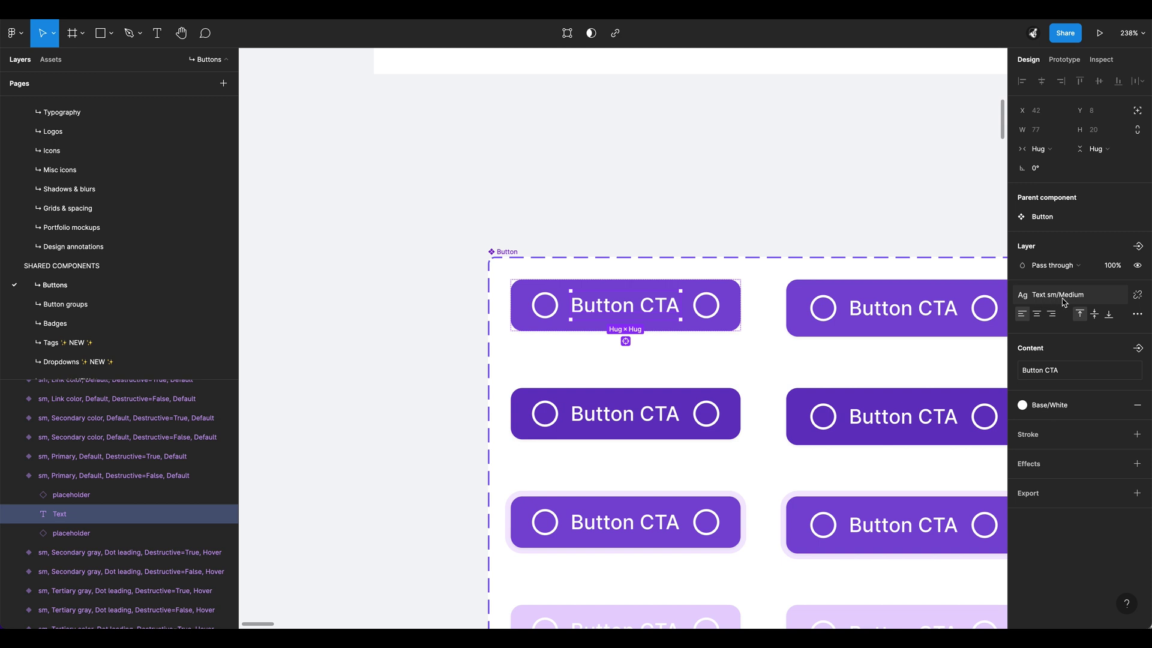
pyautogui.scroll(2, 77, 188)
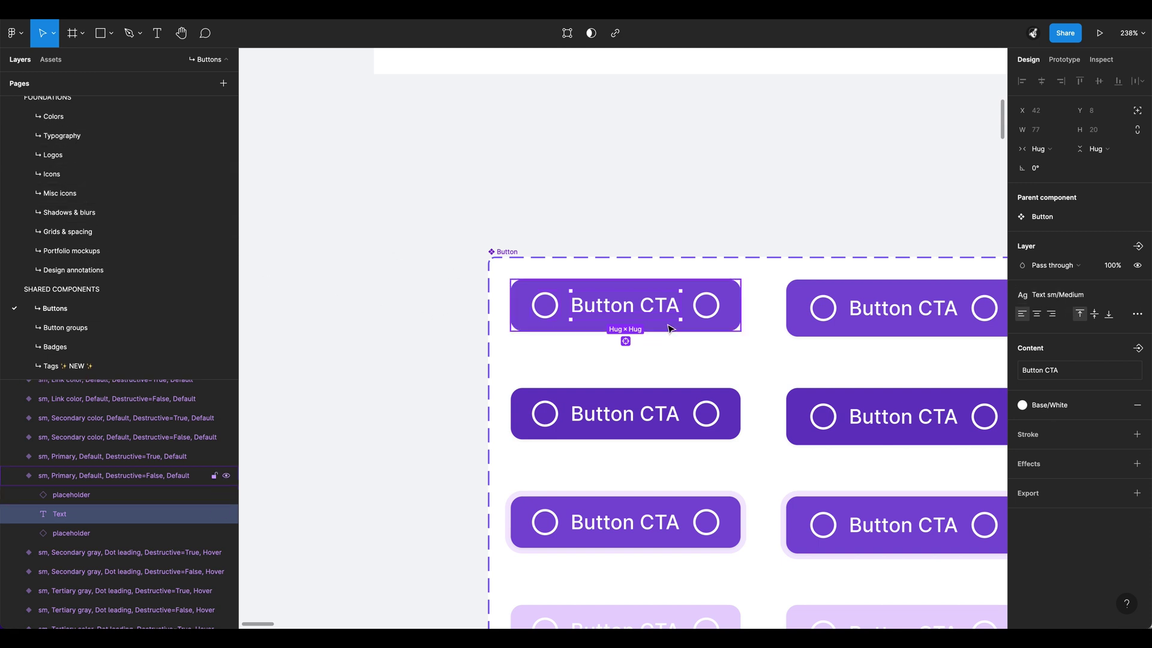
pyautogui.click(737, 290)
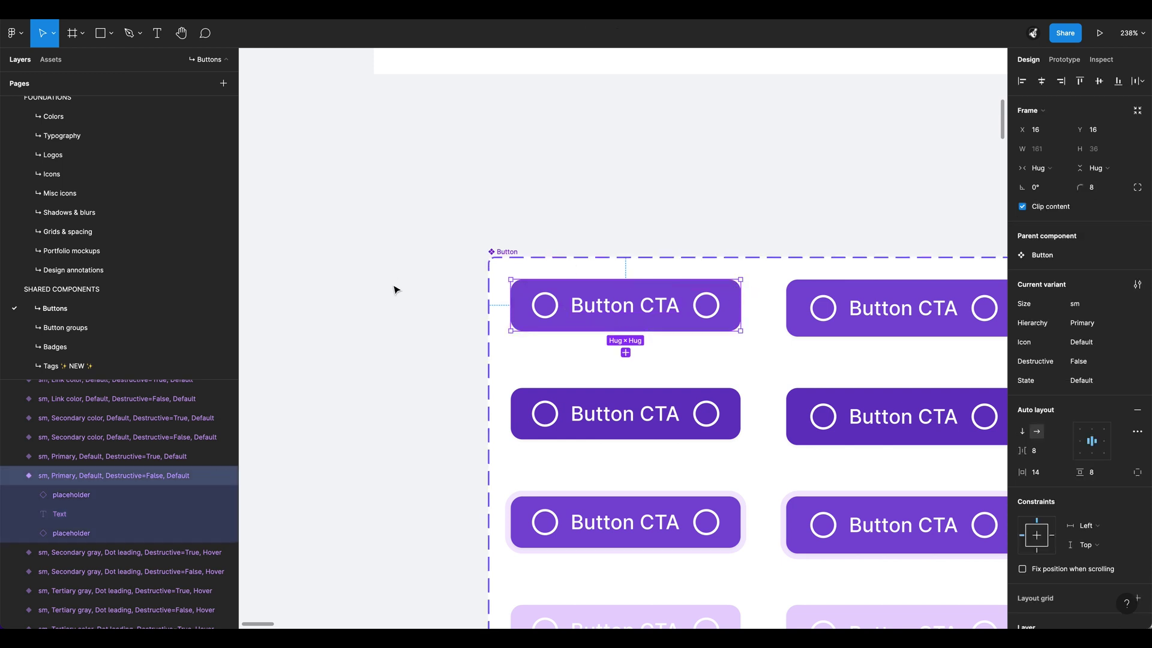
# Step: Review its variant options, keeping Hierarchy Primary, State Default and Icon Default
pyautogui.scroll(-5, 1118, 376)
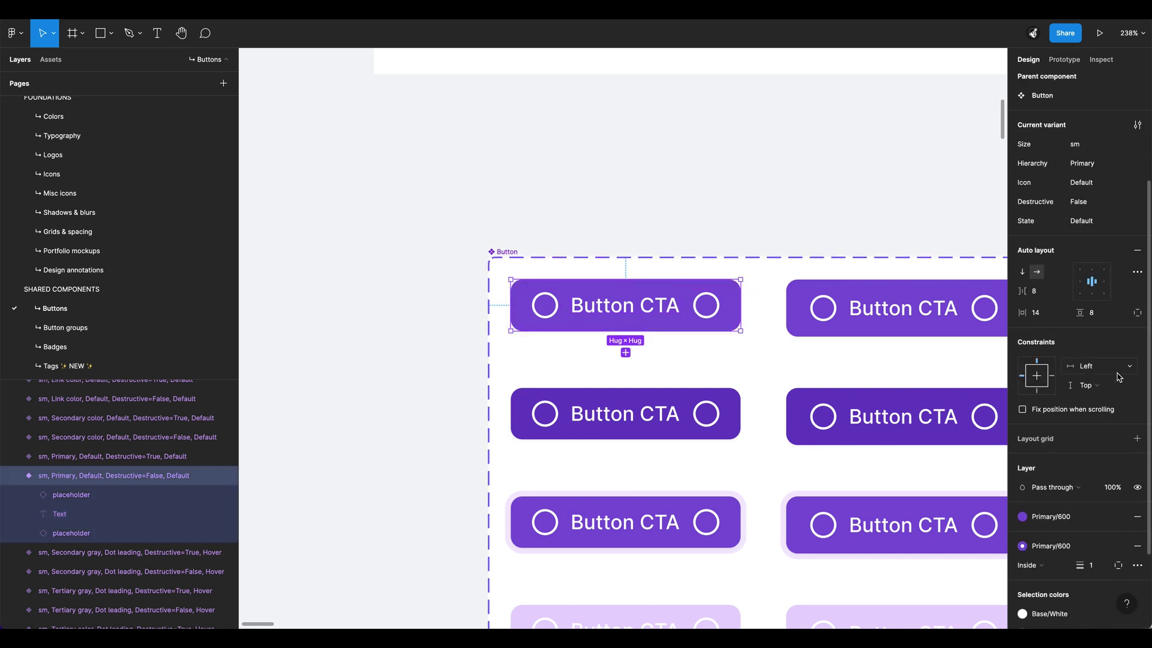
pyautogui.scroll(1, 1119, 376)
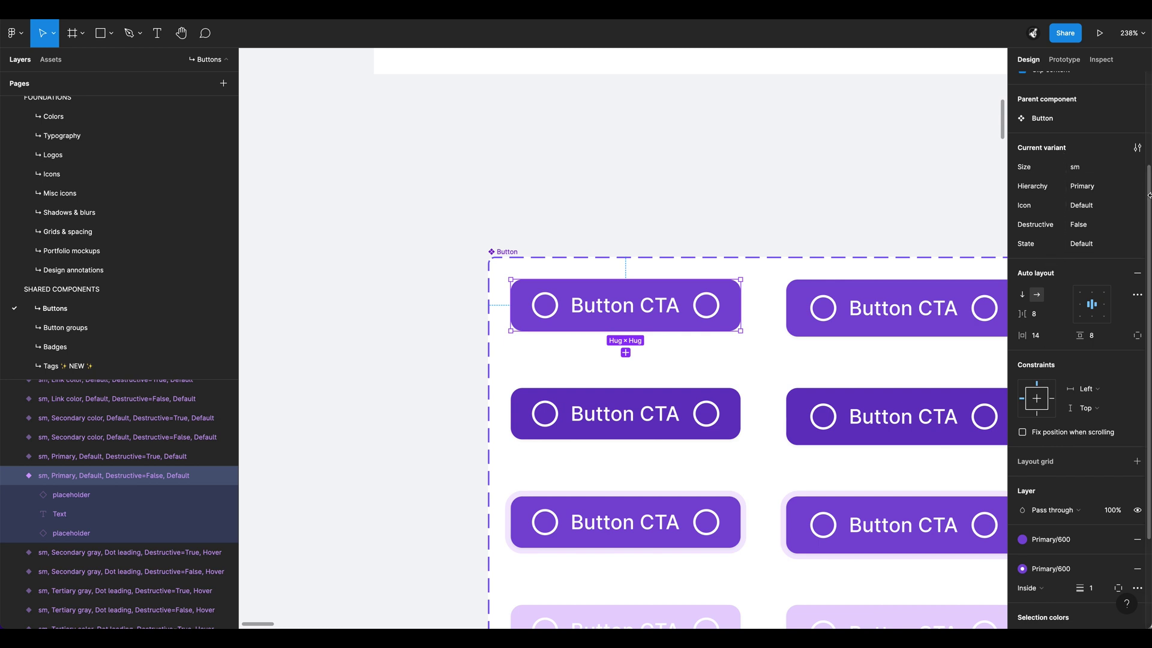
pyautogui.click(1131, 188)
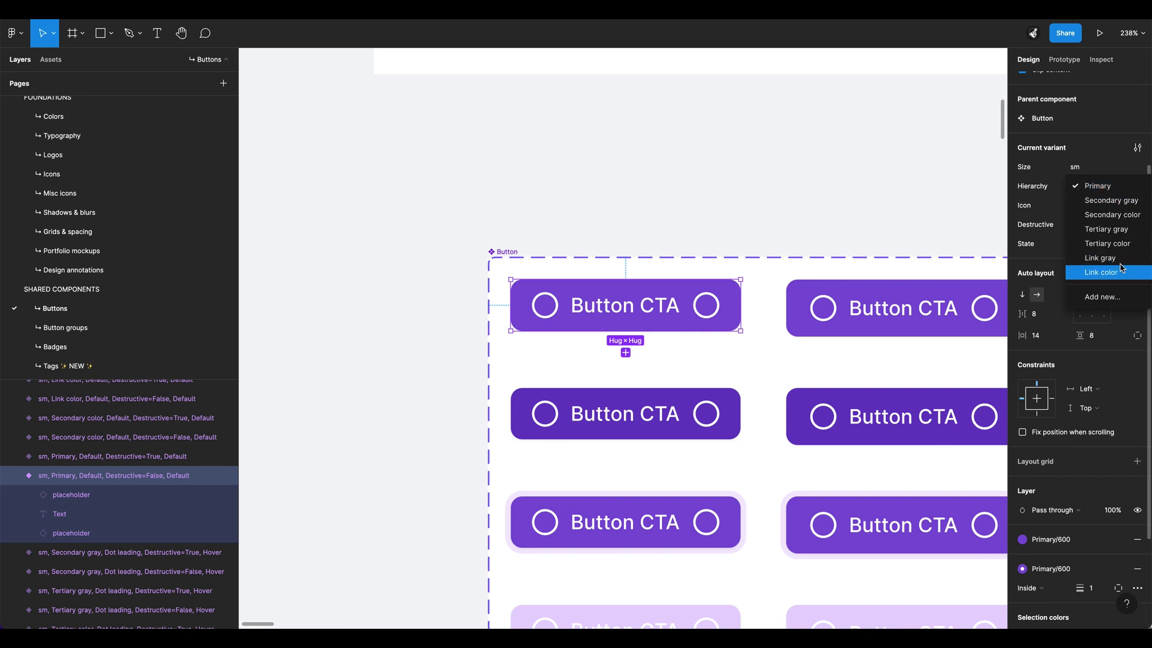
pyautogui.click(1119, 193)
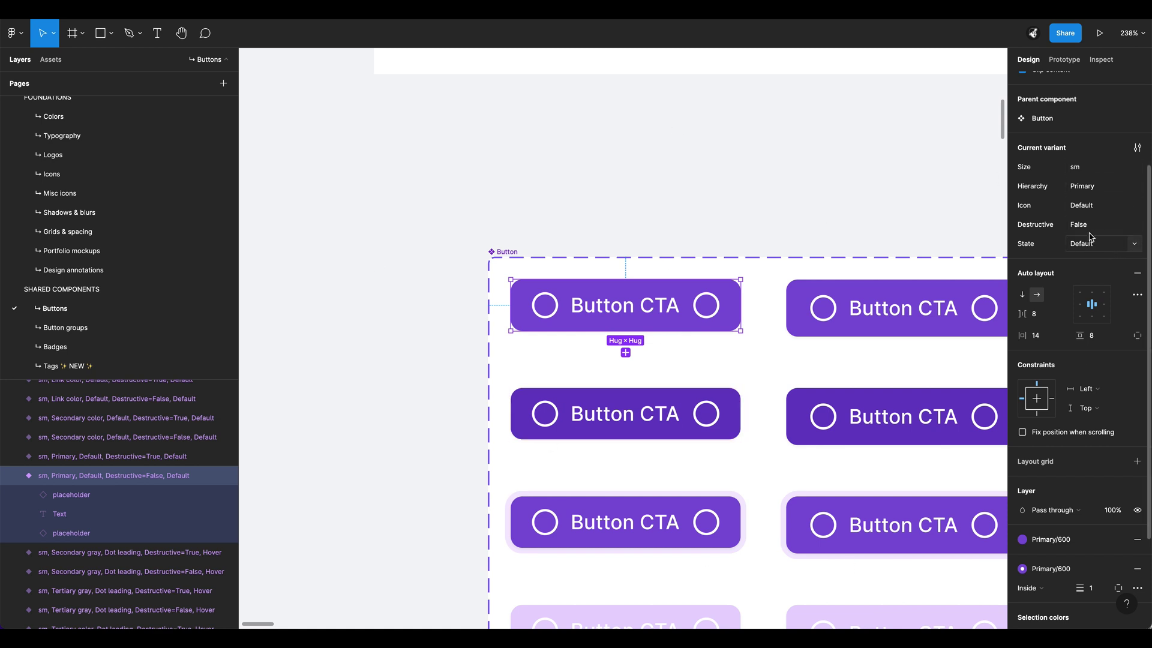
pyautogui.click(1126, 242)
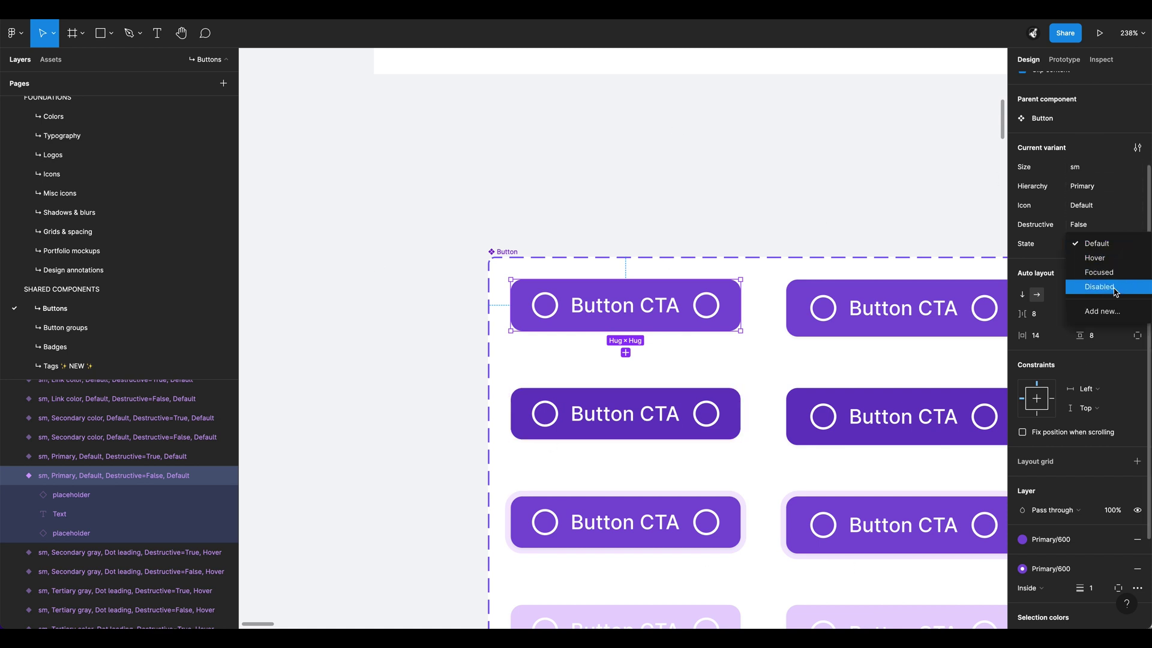
pyautogui.click(1128, 240)
pyautogui.click(1138, 208)
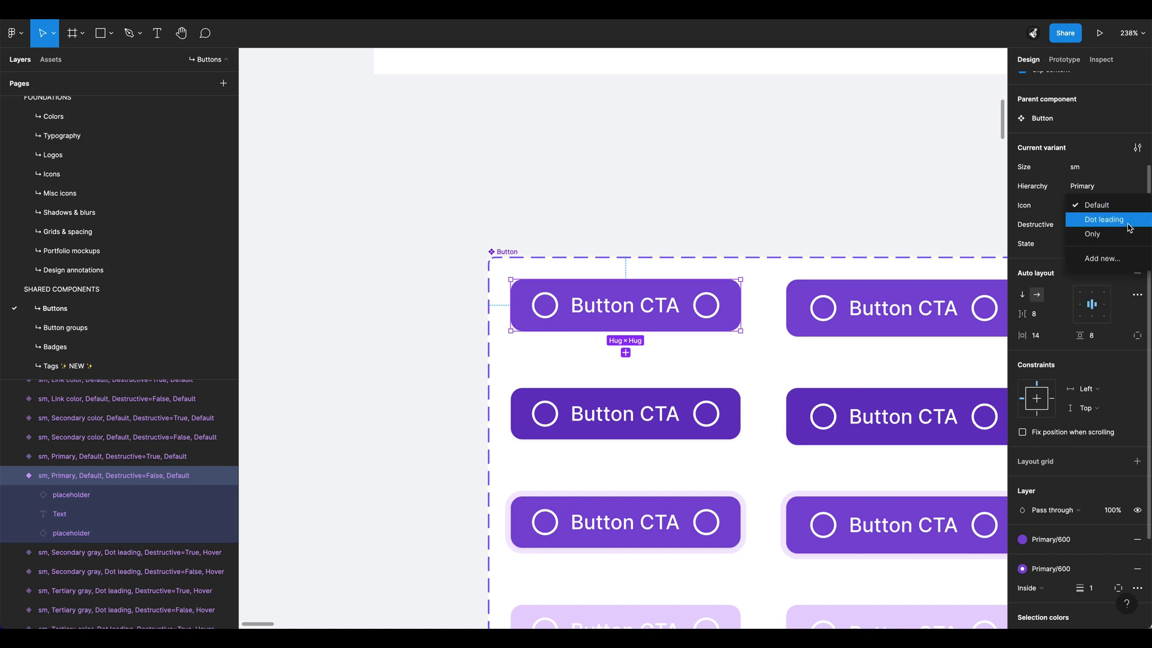
pyautogui.press('Escape')
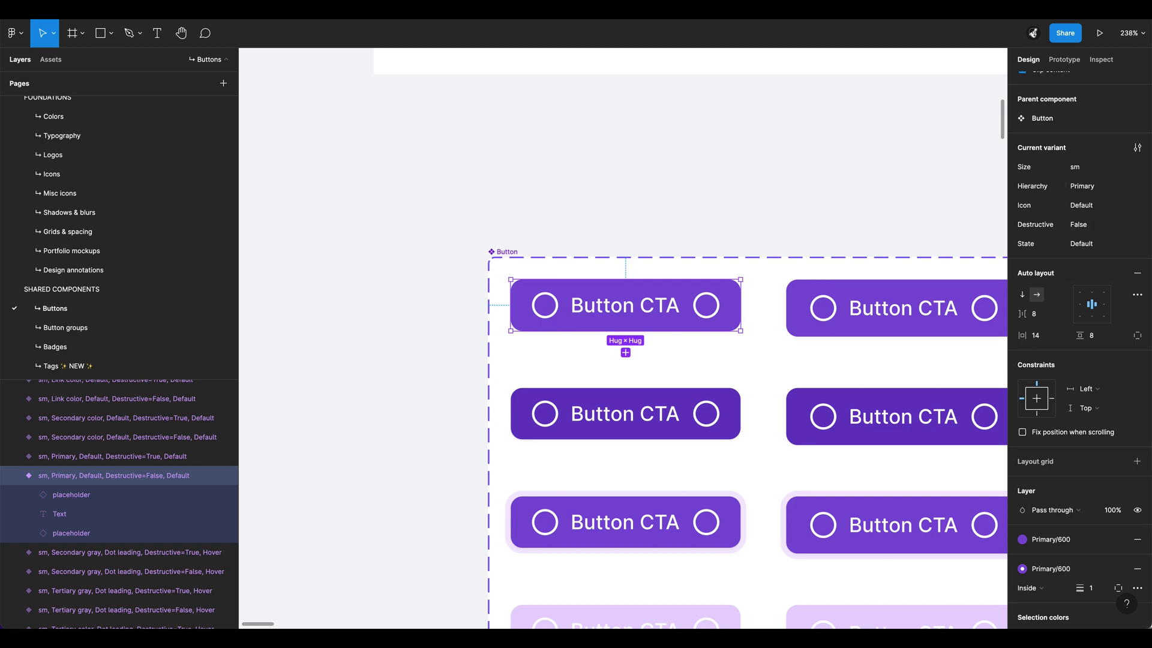
# Step: Zoom out and pan to the close and social button frames
pyautogui.scroll(-2, 738, 326)
pyautogui.hscroll(4, 738, 326)
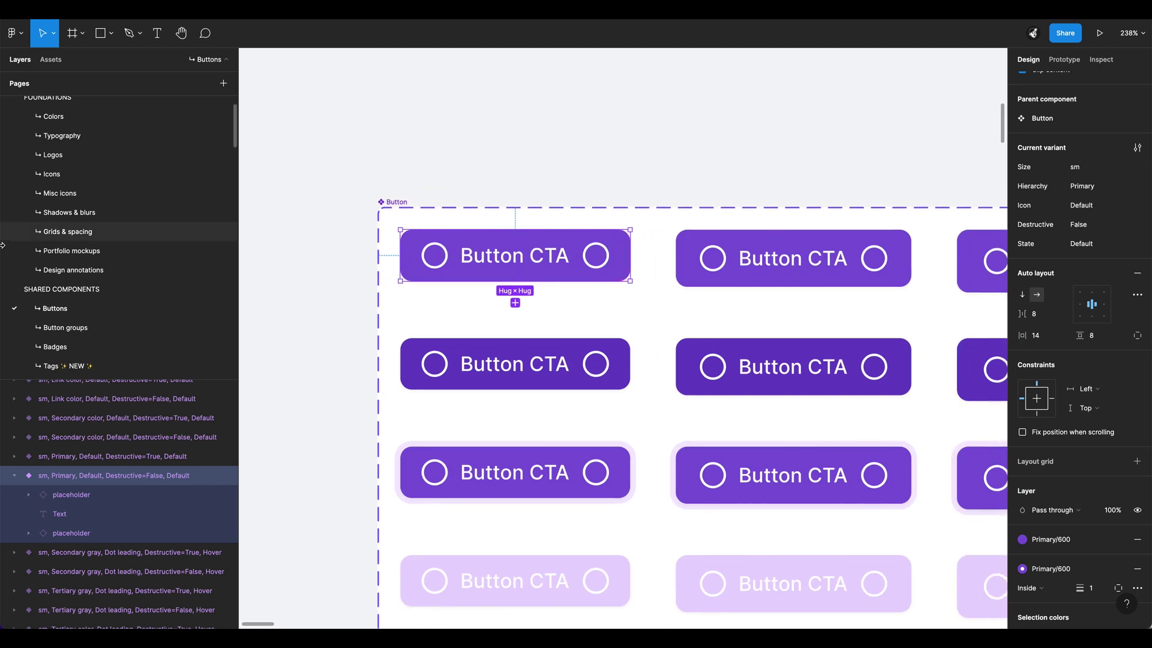
pyautogui.scroll(-4, 533, 271)
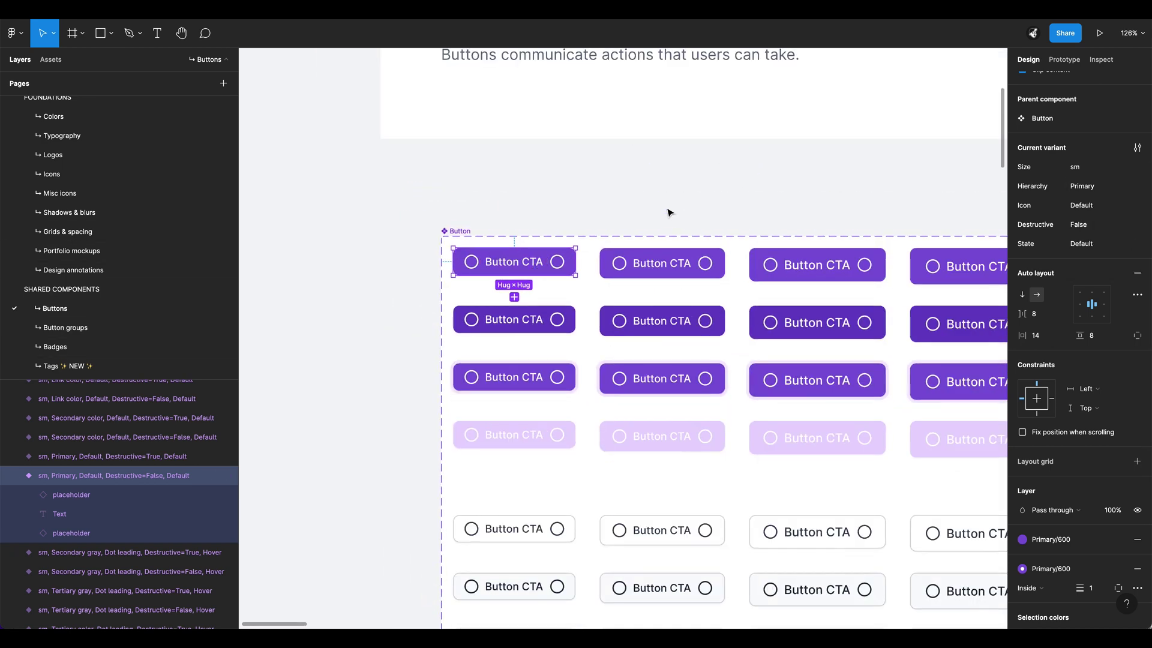
pyautogui.scroll(-6, 669, 213)
pyautogui.moveTo(852, 243); pyautogui.dragTo(621, 220)
# Step: Switch to the Button groups page and scroll through the Pages list
pyautogui.click(115, 327)
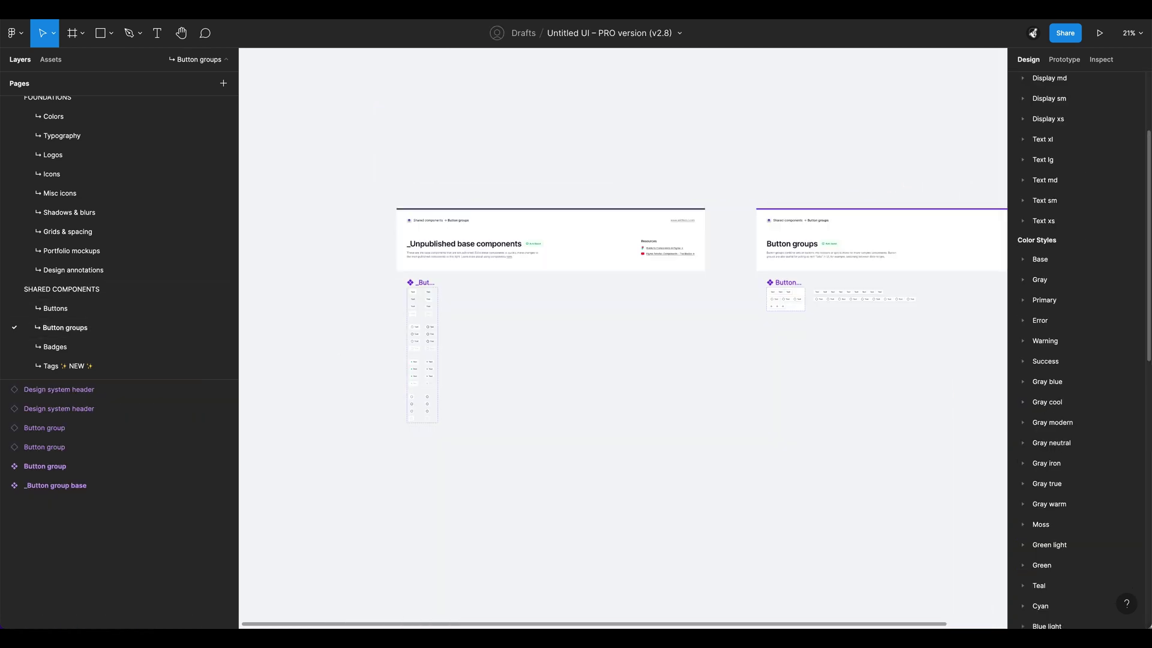
pyautogui.scroll(-5, 175, 320)
pyautogui.scroll(-5, 177, 325)
pyautogui.scroll(-1, 135, 308)
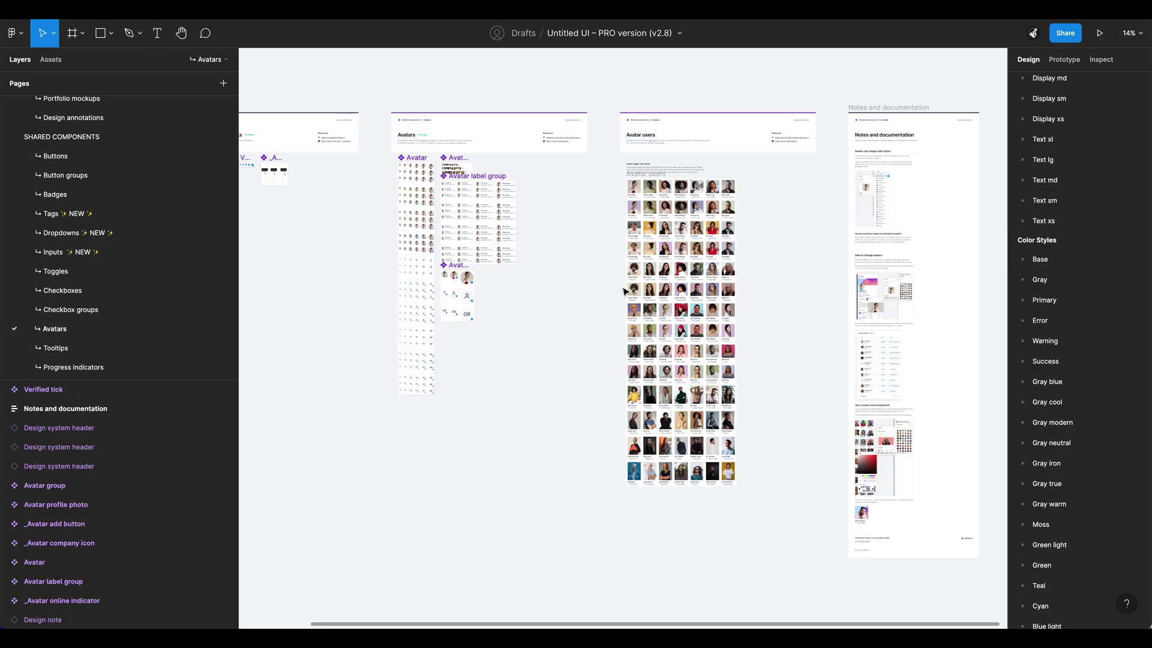
pyautogui.scroll(5, 624, 292)
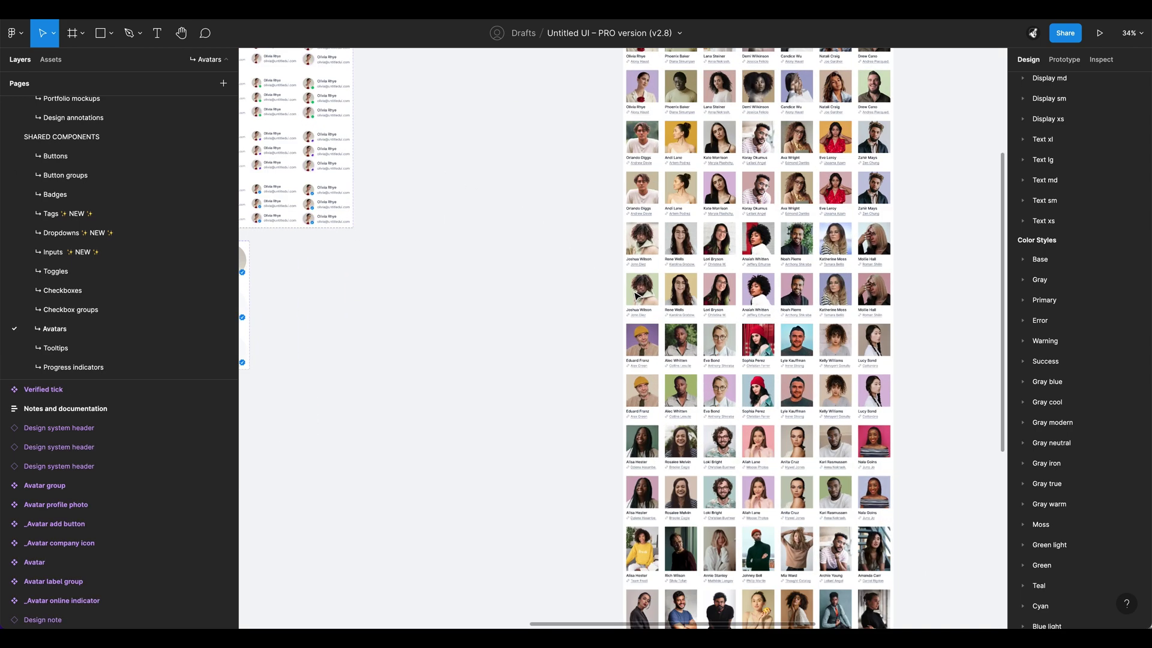
pyautogui.scroll(3, 658, 304)
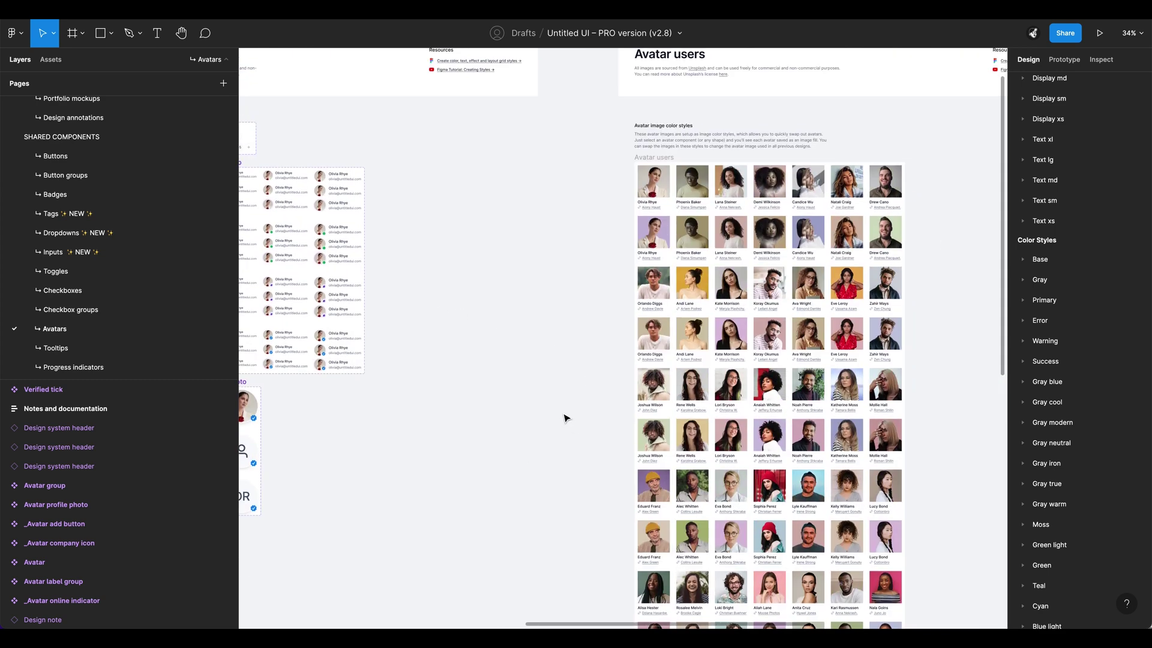
# Step: Reposition the view over the Avatar users grid and zoom in
pyautogui.moveTo(579, 385); pyautogui.dragTo(519, 351)
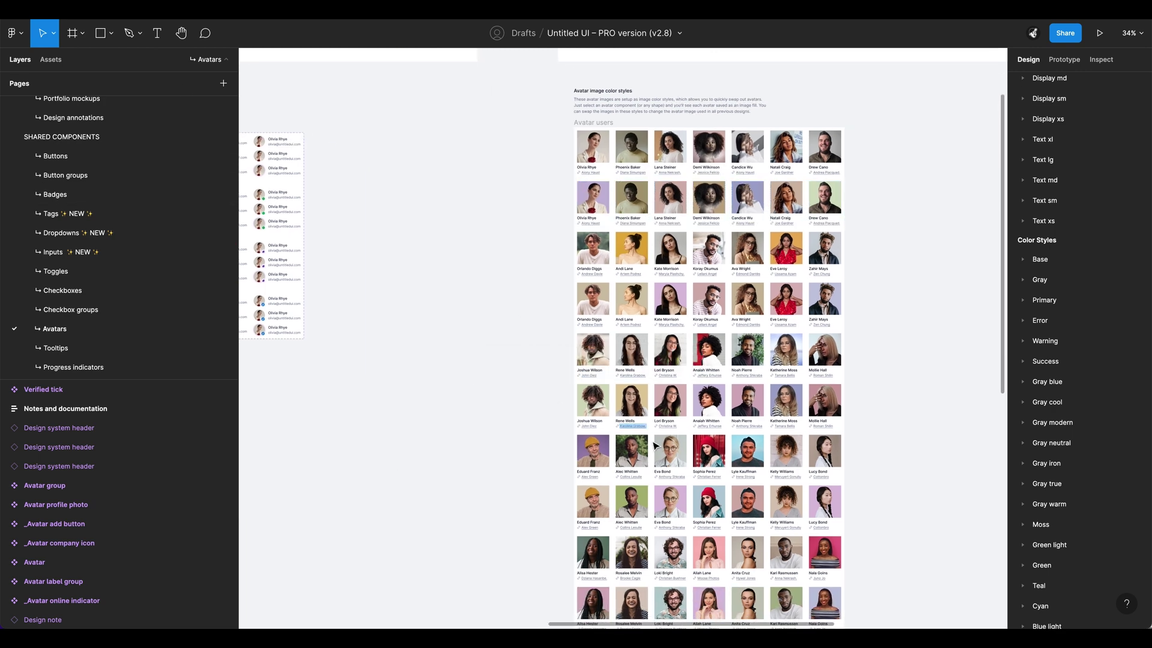
pyautogui.scroll(2, 808, 281)
pyautogui.scroll(3, 754, 300)
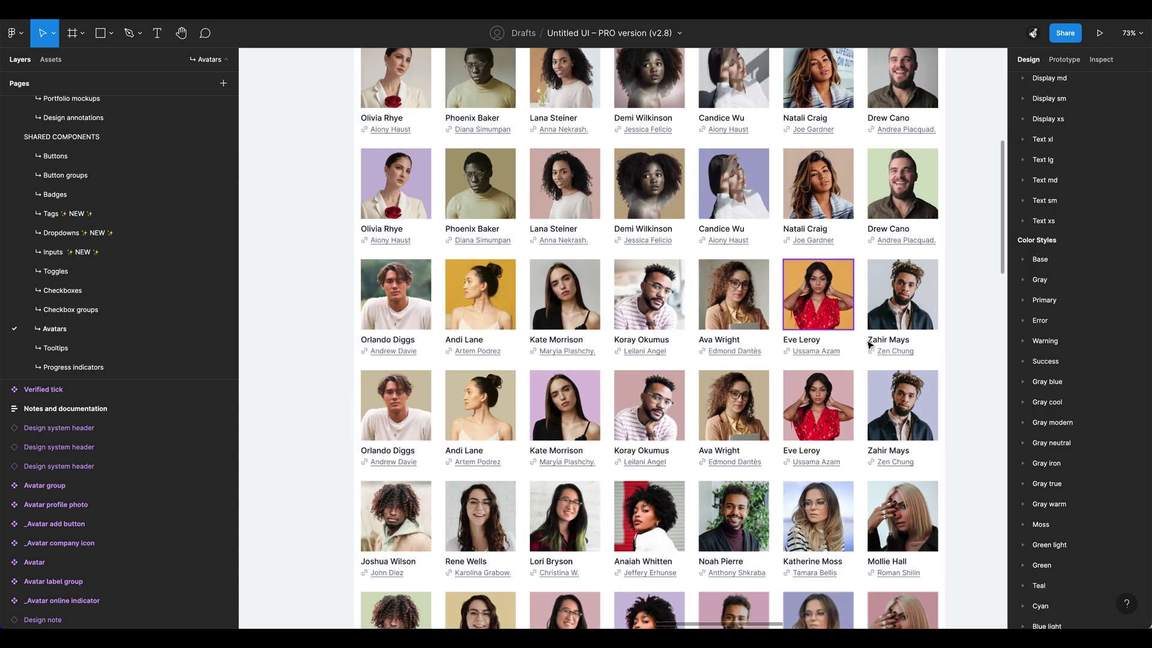
pyautogui.scroll(5, 753, 300)
pyautogui.scroll(5, 720, 296)
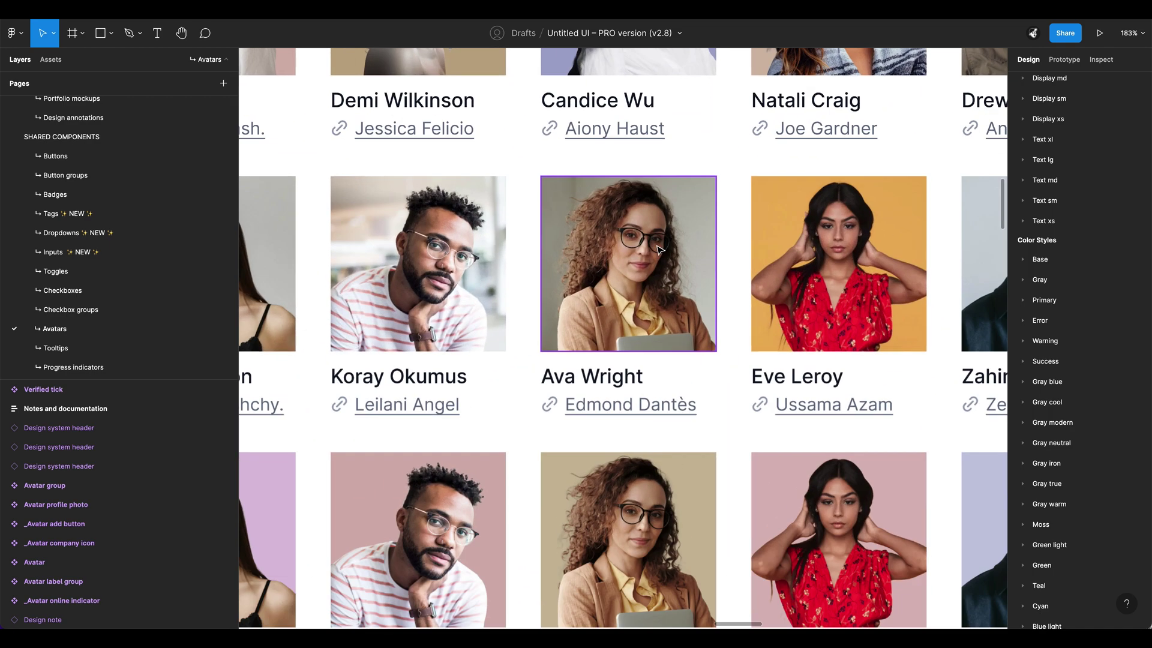
pyautogui.scroll(-2, 760, 330)
pyautogui.scroll(-2, 761, 331)
pyautogui.scroll(-3, 760, 331)
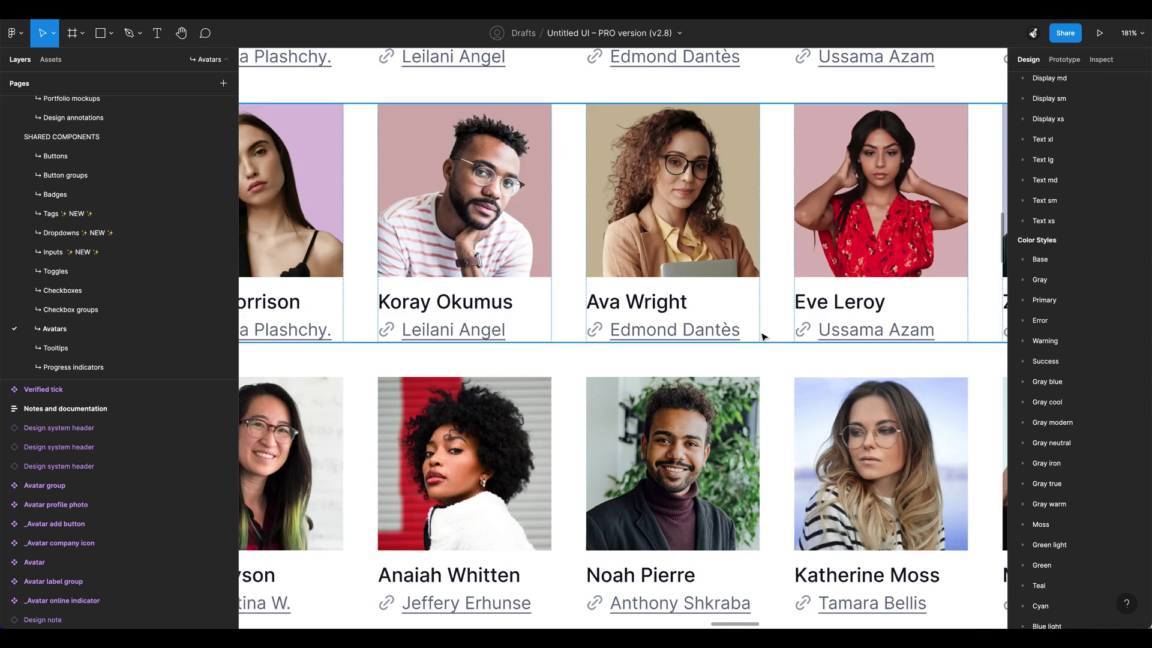
pyautogui.scroll(-6, 759, 328)
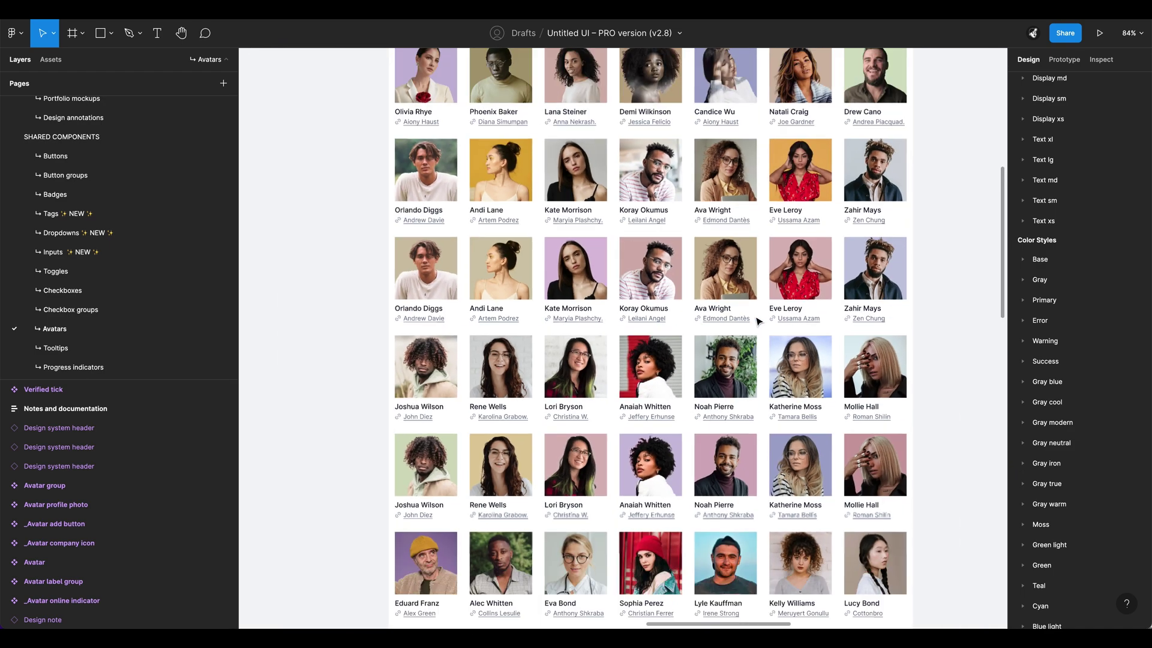
# Step: Scroll down through the avatar user photos and their credit links
pyautogui.moveTo(749, 327)
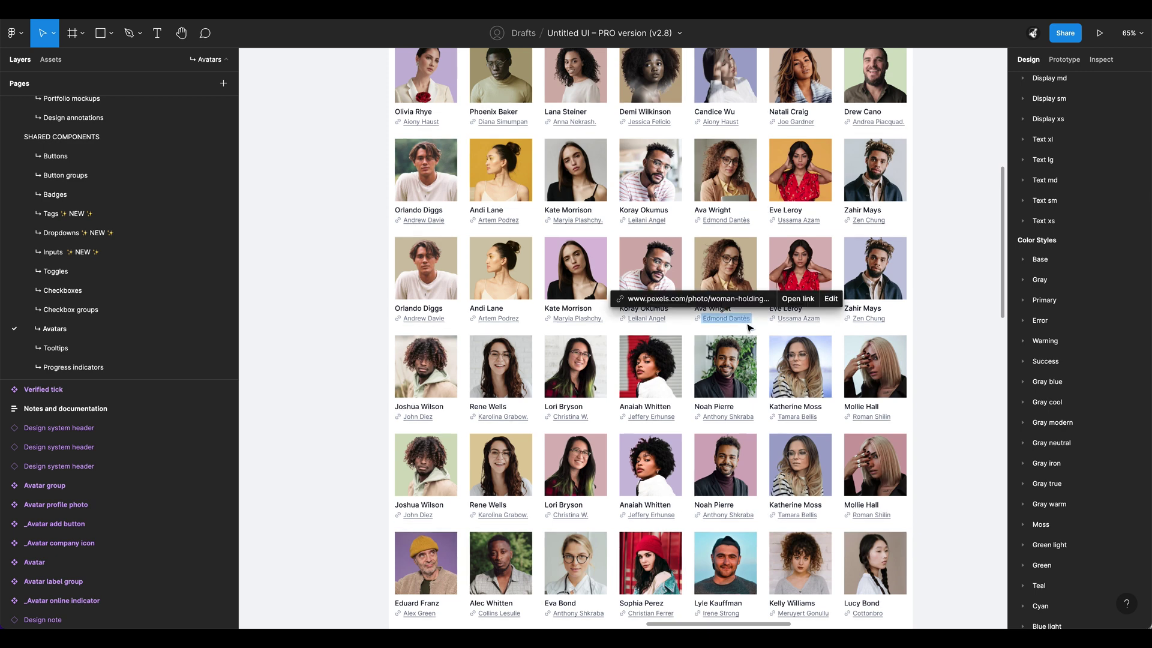
pyautogui.scroll(-4, 753, 330)
pyautogui.scroll(-3, 780, 225)
pyautogui.scroll(-1, 780, 225)
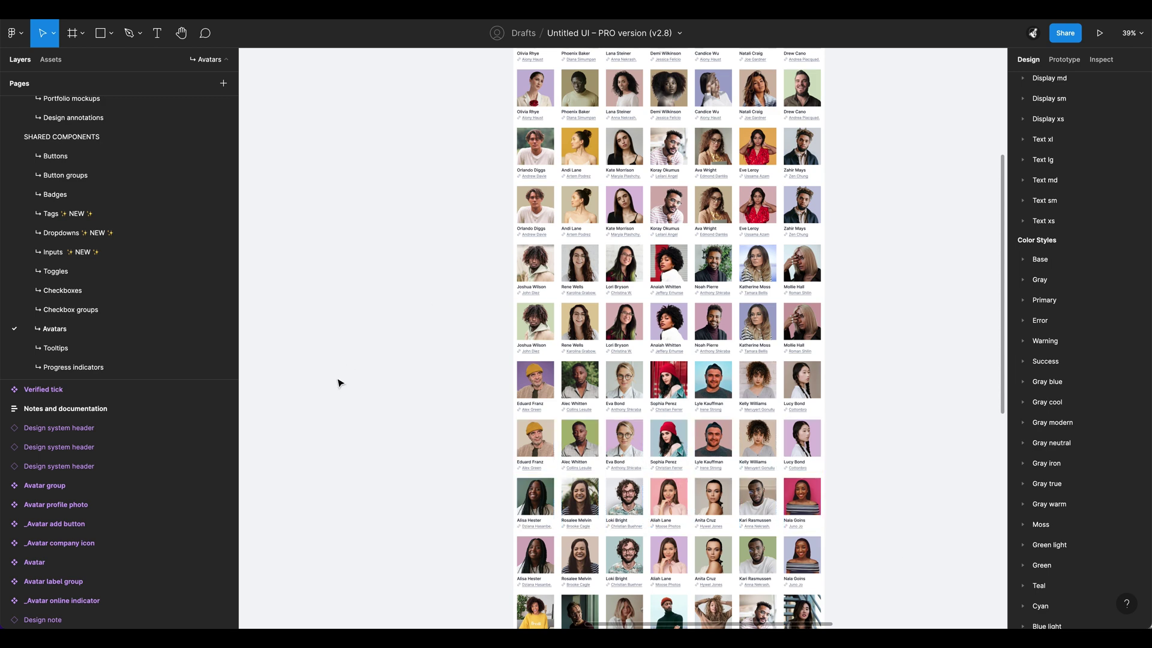
pyautogui.scroll(-2, 342, 380)
pyautogui.hscroll(-2, 342, 381)
pyautogui.scroll(-5, 595, 310)
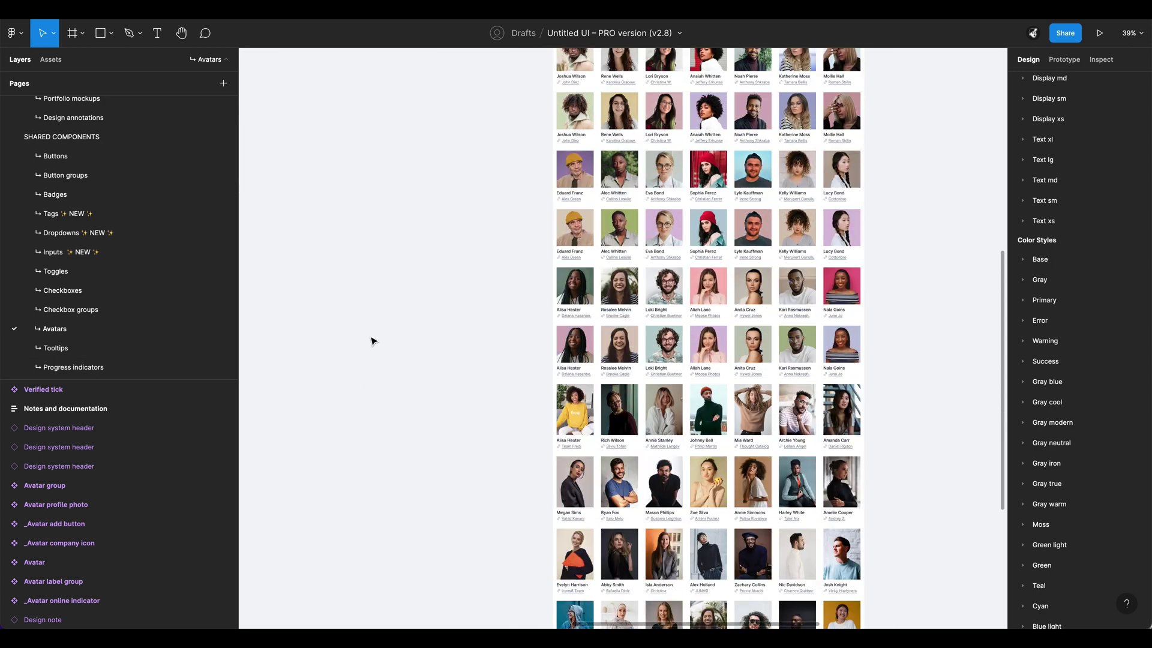
pyautogui.scroll(-1, 144, 339)
pyautogui.scroll(-1, 184, 338)
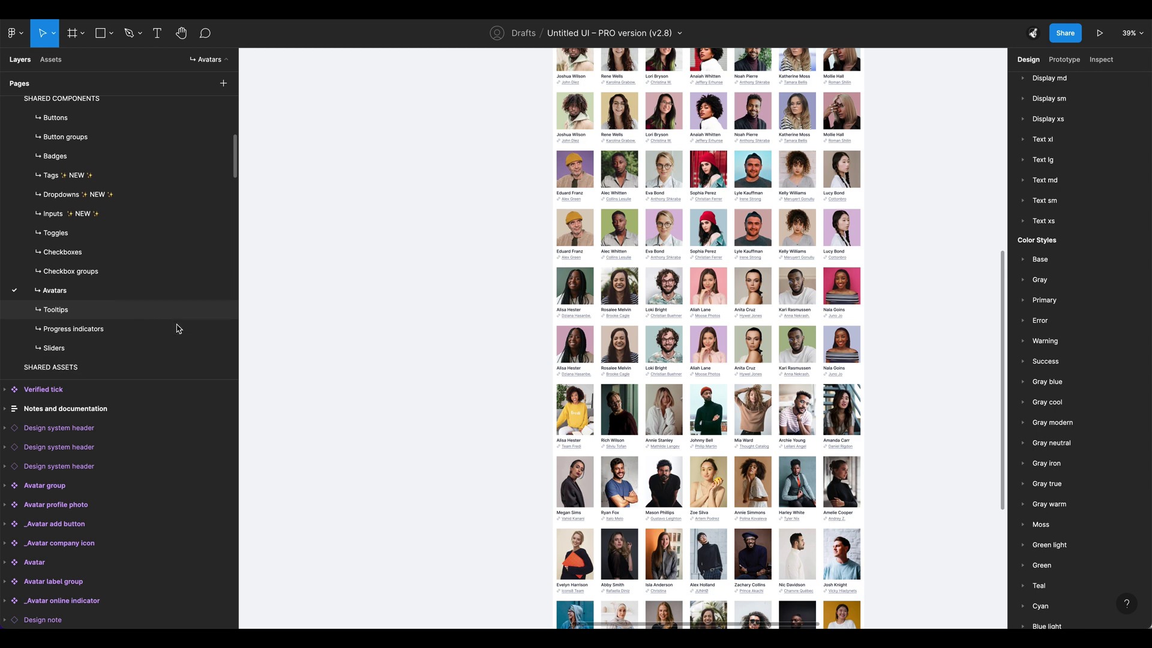
# Step: Open Progress indicators and centre the Progress bars and Progress circles frames
pyautogui.click(156, 328)
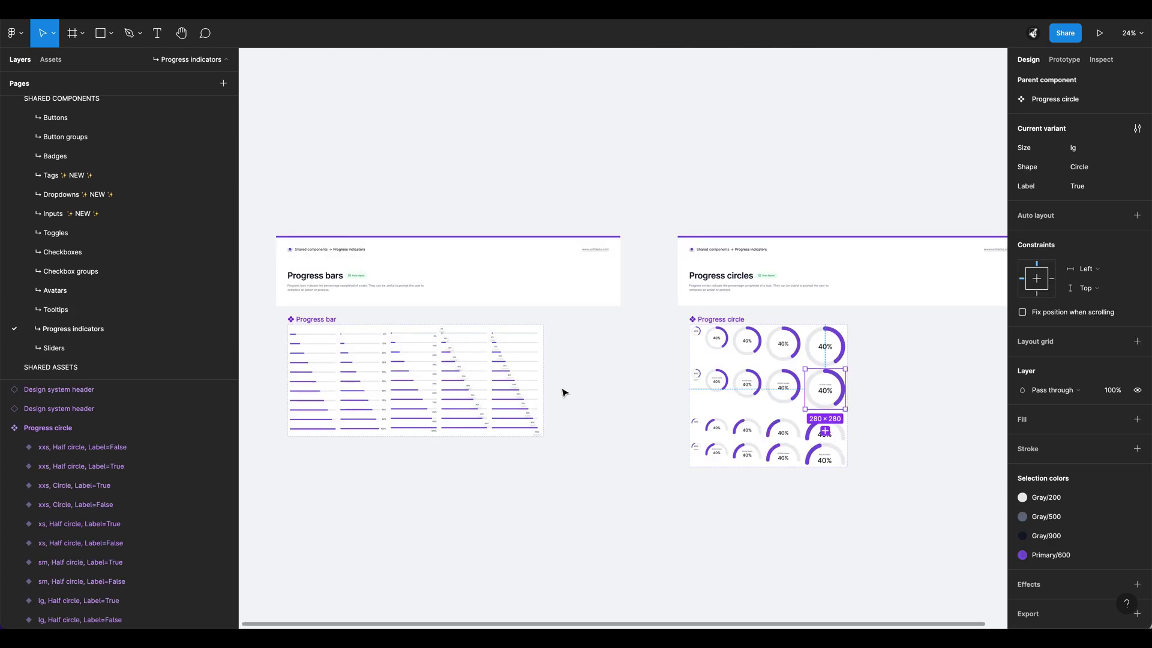
pyautogui.click(618, 486)
pyautogui.moveTo(576, 514); pyautogui.dragTo(666, 472)
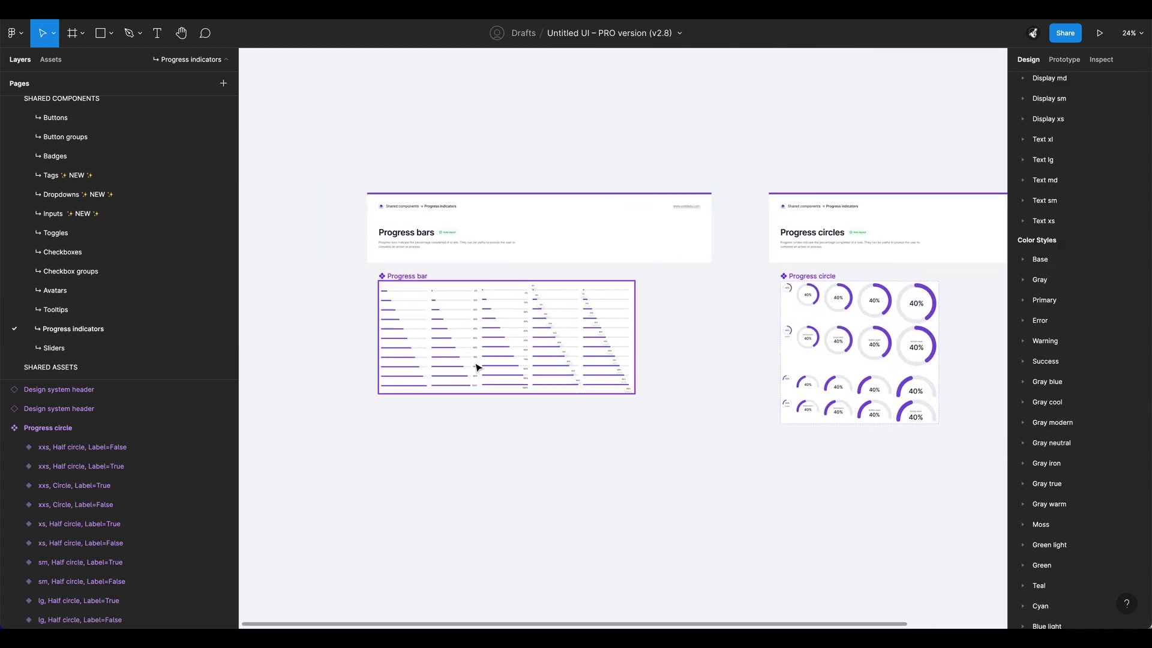
pyautogui.scroll(5, 475, 362)
pyautogui.hscroll(5, 427, 484)
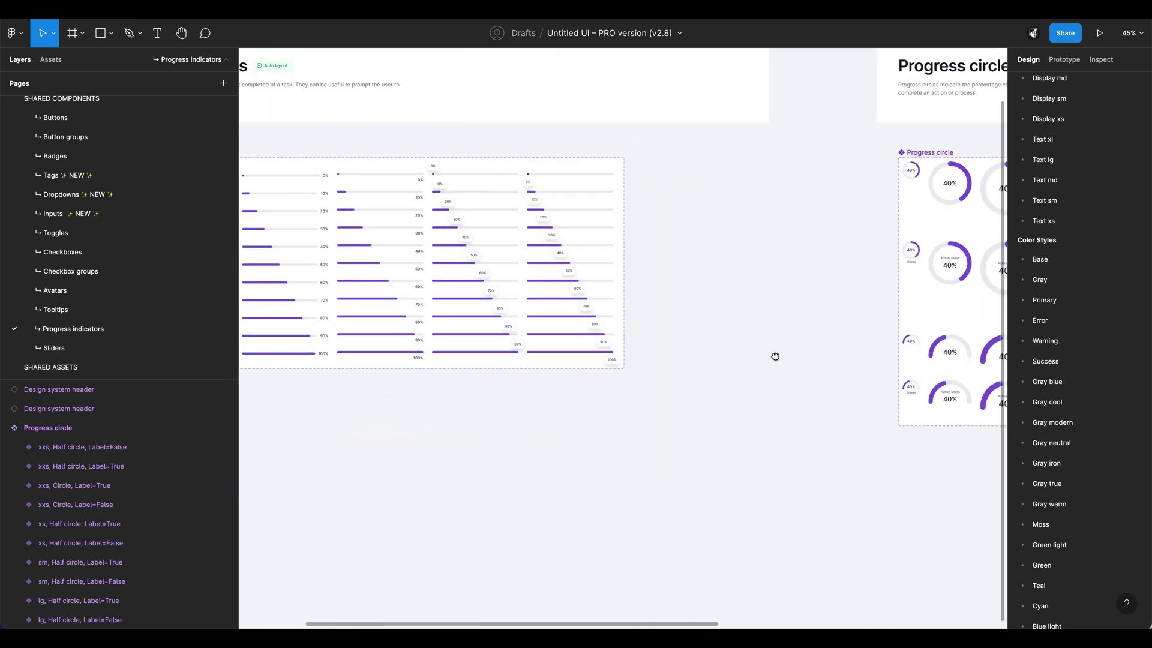
pyautogui.moveTo(749, 365); pyautogui.dragTo(381, 403)
pyautogui.scroll(-10, 772, 399)
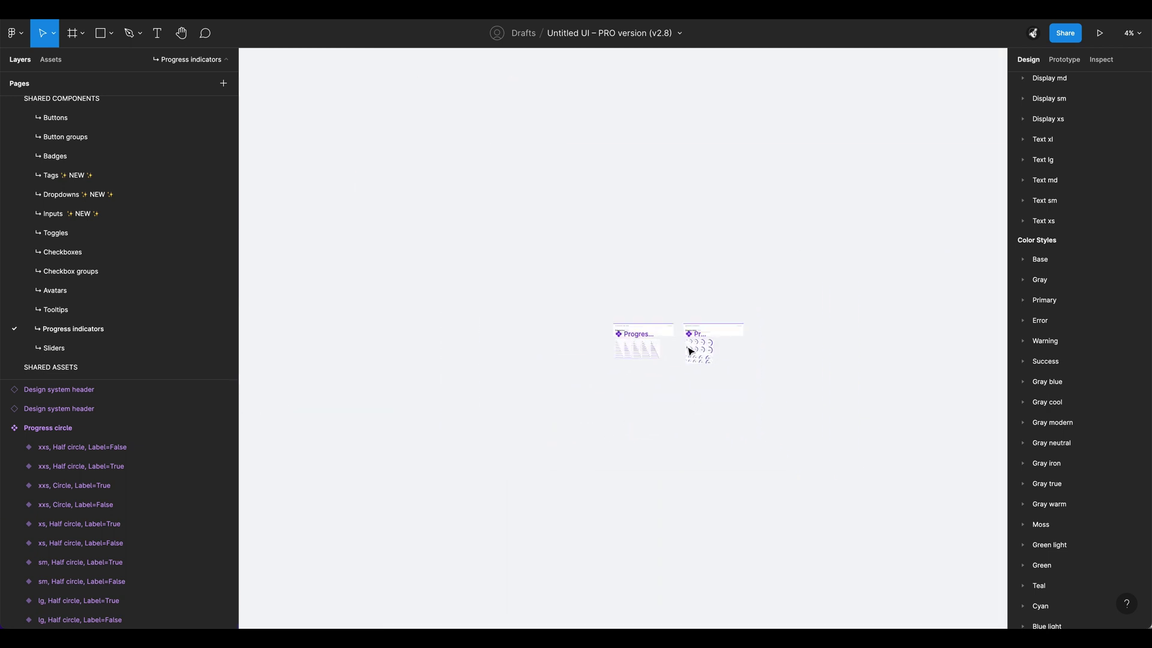
pyautogui.scroll(5, 701, 358)
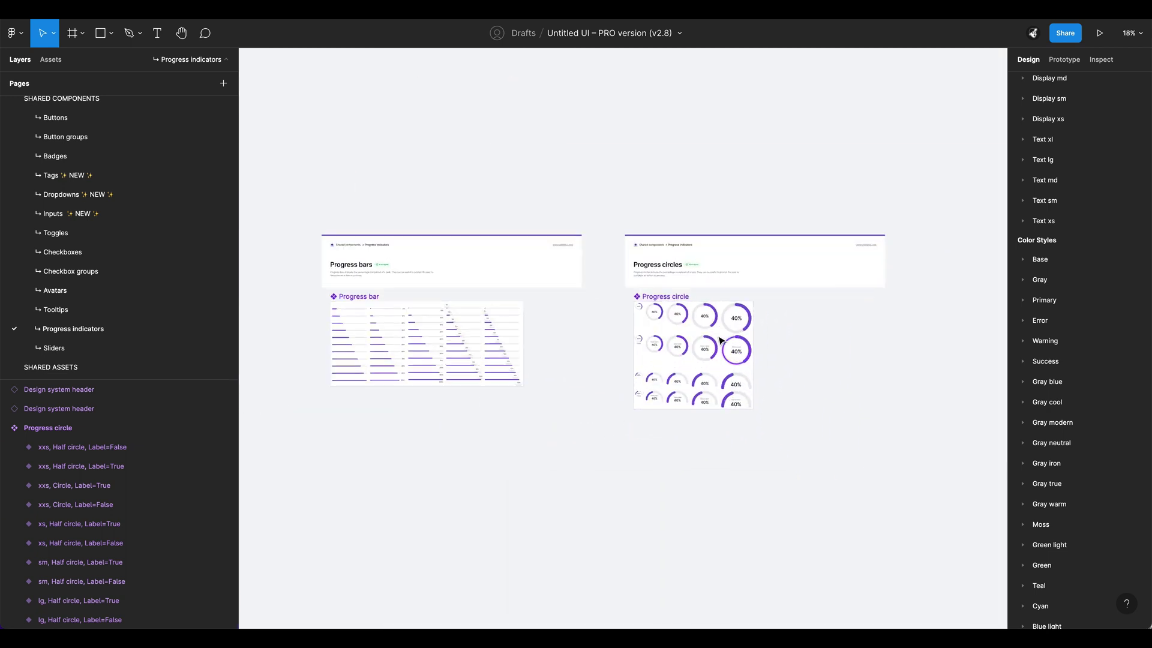
pyautogui.scroll(4, 720, 340)
# Step: Try dragging the largest circle's arc line, then undo the accidental move
pyautogui.click(807, 311)
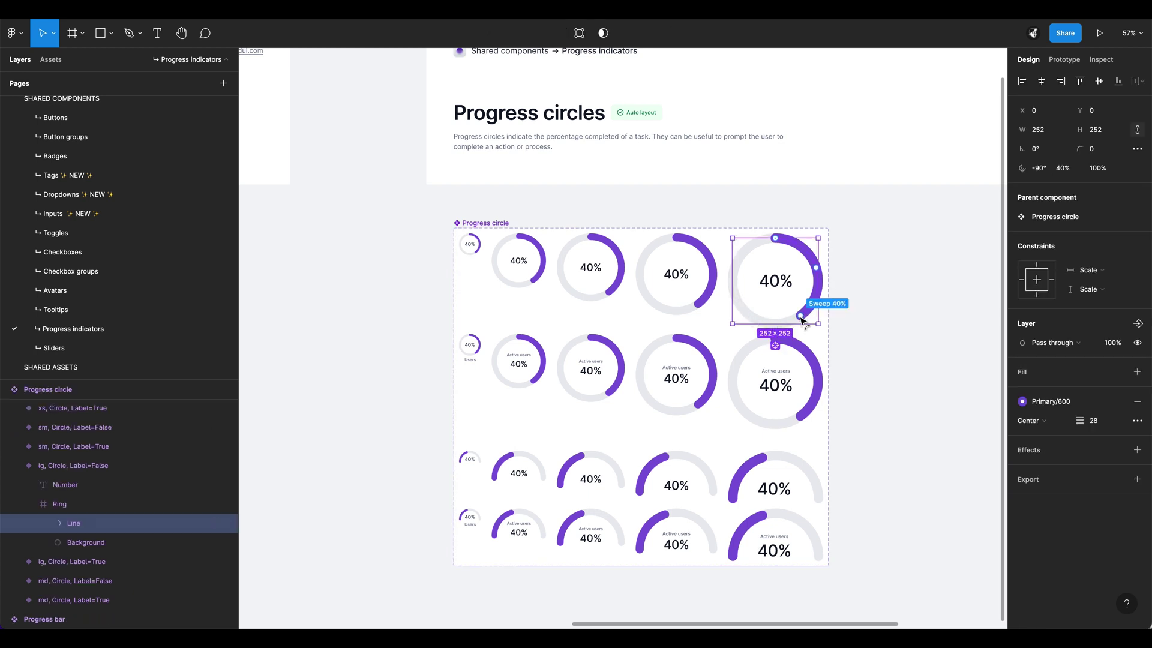
pyautogui.moveTo(802, 320)
pyautogui.mouseDown()
pyautogui.moveTo(746, 330)
pyautogui.moveTo(733, 289)
pyautogui.moveTo(796, 319)
pyautogui.mouseUp()
pyautogui.hotkey('ctrl', 'z')
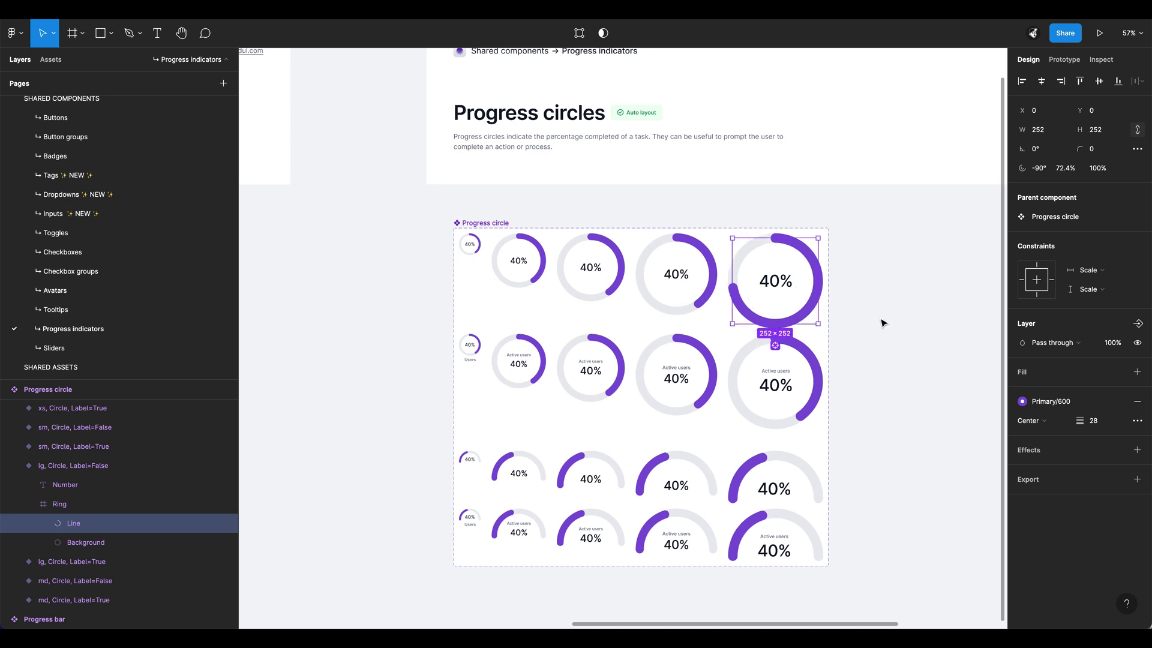
pyautogui.click(882, 323)
# Step: Lengthen the large circle's arc sweep, then shorten it back to about 58%
pyautogui.click(804, 320)
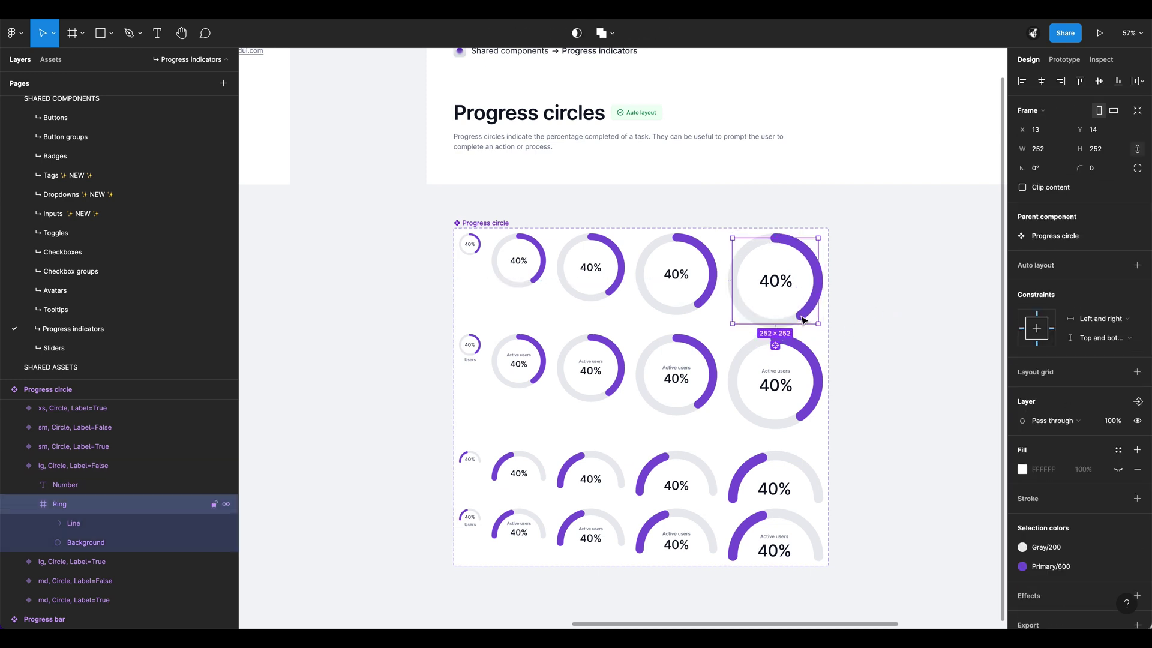
pyautogui.doubleClick(804, 319)
pyautogui.moveTo(784, 326); pyautogui.dragTo(738, 273)
pyautogui.moveTo(750, 323); pyautogui.dragTo(816, 303)
pyautogui.click(870, 357)
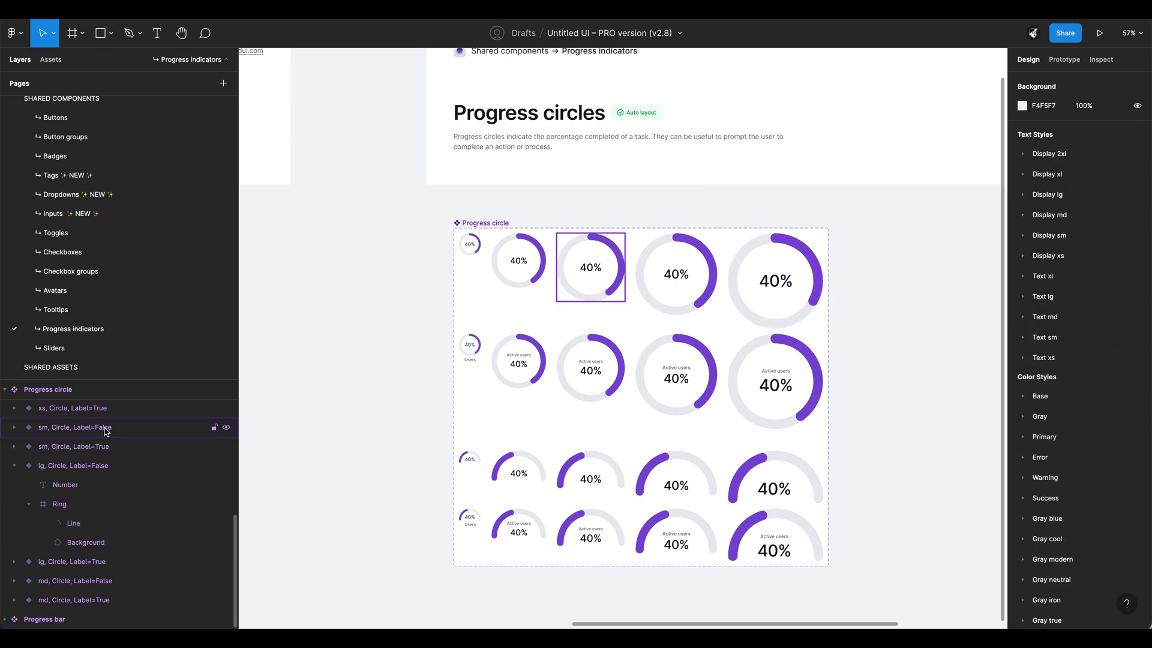
pyautogui.scroll(-1, 110, 341)
pyautogui.scroll(-3, 109, 340)
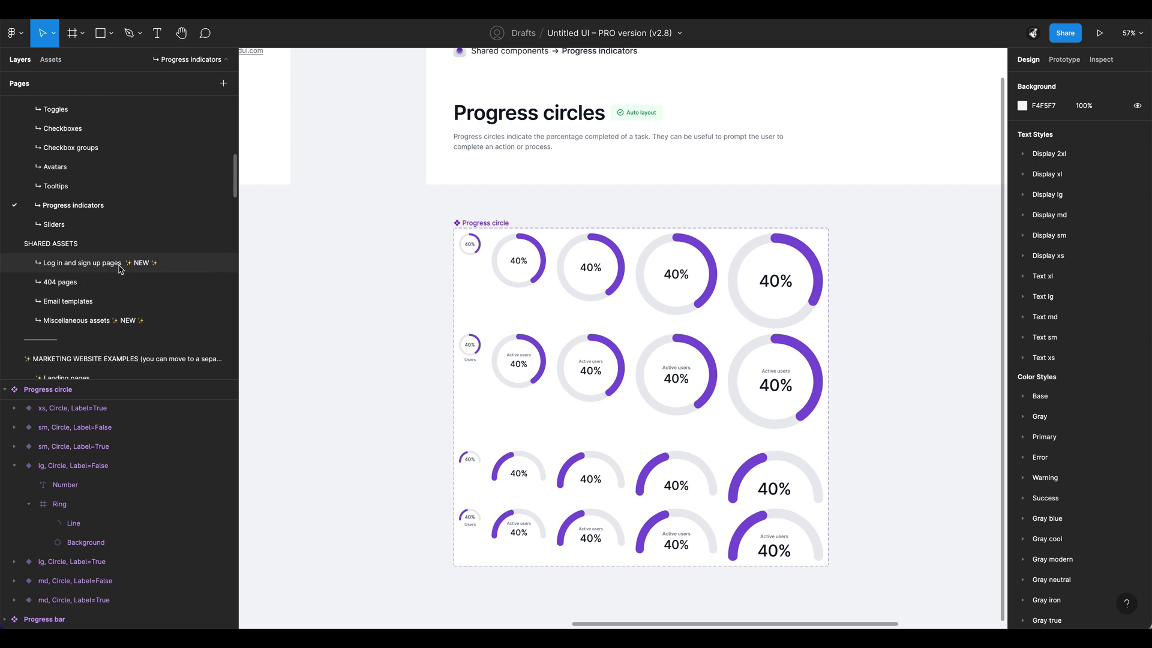
pyautogui.click(122, 267)
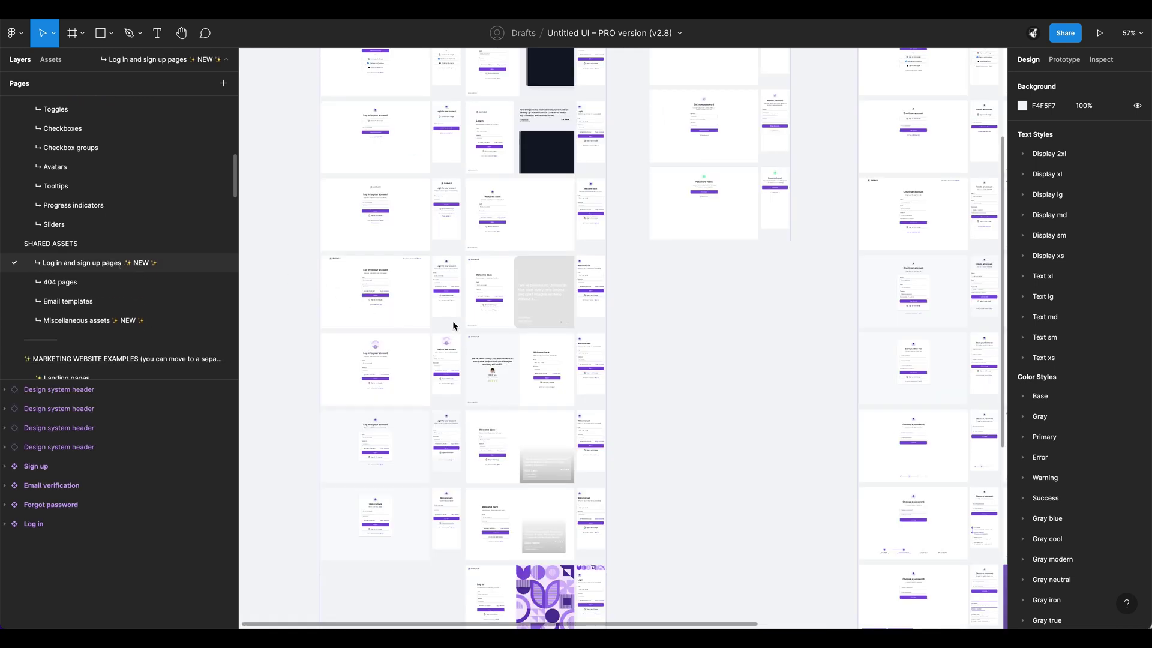
pyautogui.moveTo(776, 326); pyautogui.dragTo(826, 389)
pyautogui.scroll(-5, 826, 389)
pyautogui.moveTo(743, 400); pyautogui.dragTo(687, 406)
pyautogui.scroll(5, 464, 198)
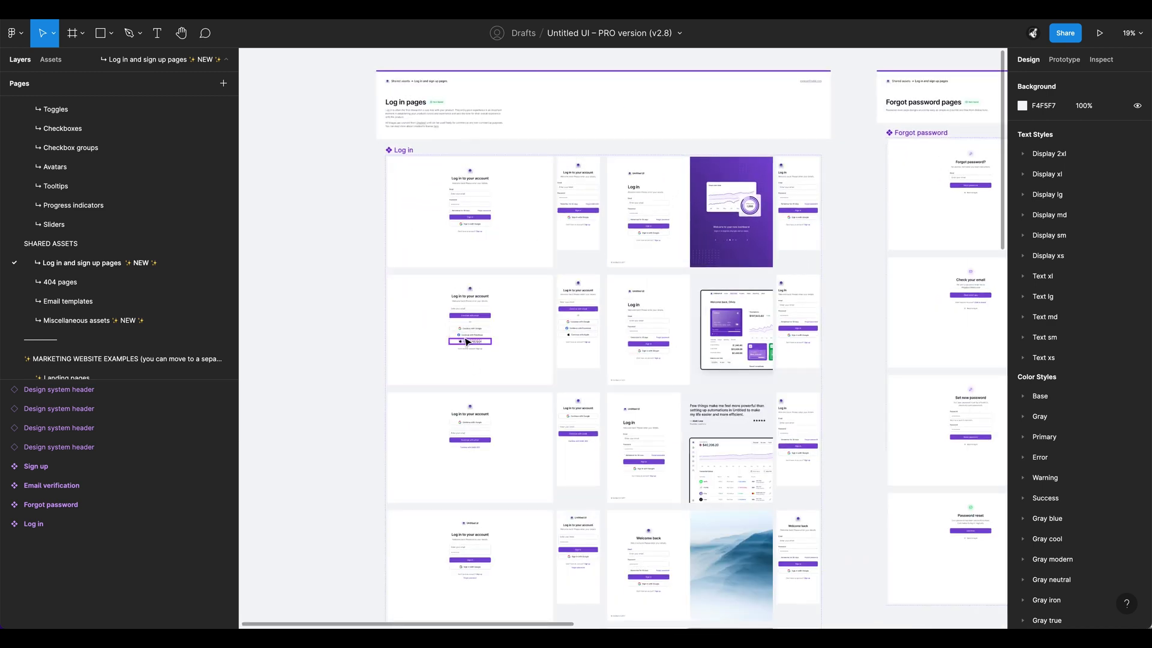
pyautogui.scroll(3, 466, 334)
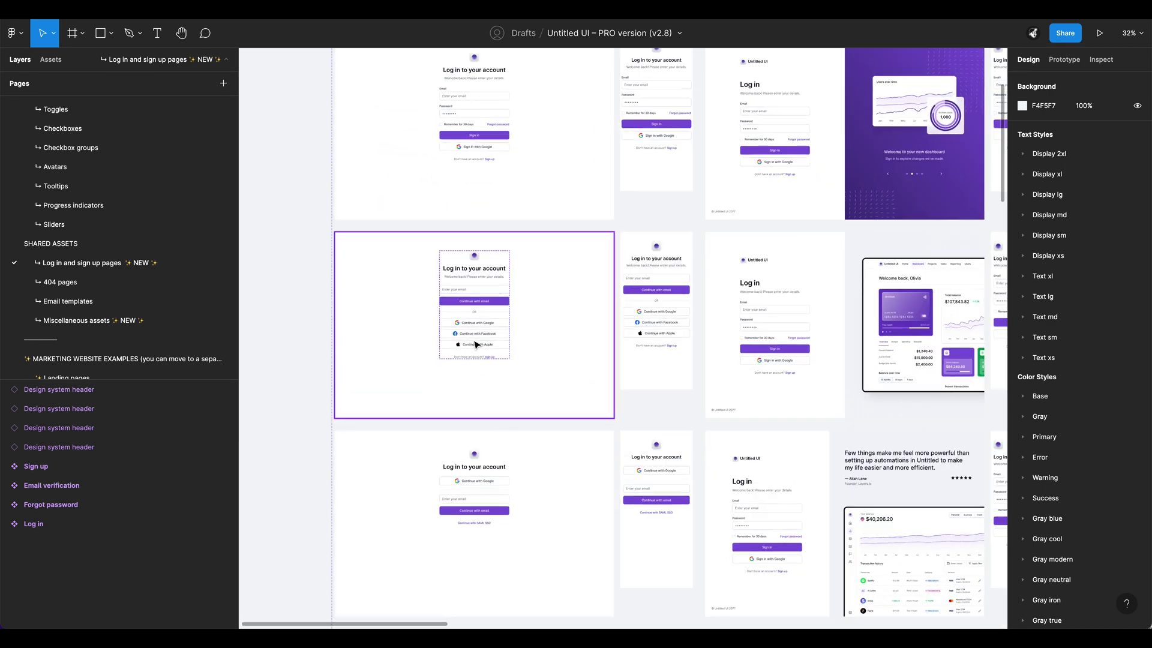
pyautogui.scroll(-2, 473, 359)
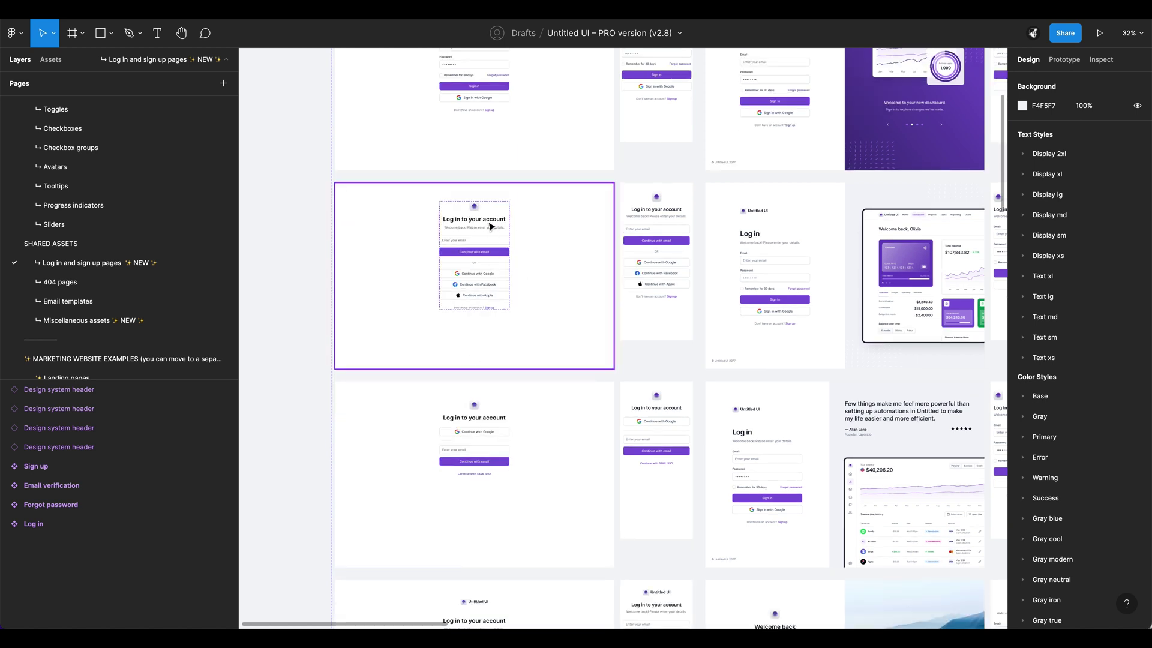
pyautogui.scroll(3, 486, 216)
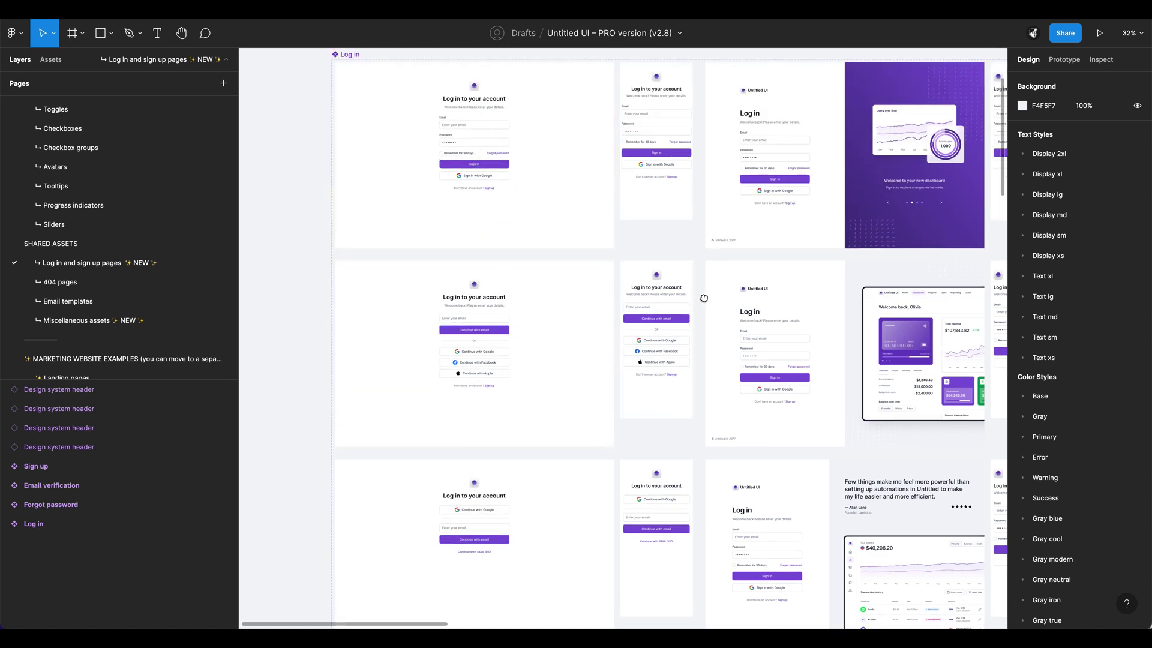
pyautogui.scroll(4, 507, 252)
pyautogui.hscroll(6, 507, 253)
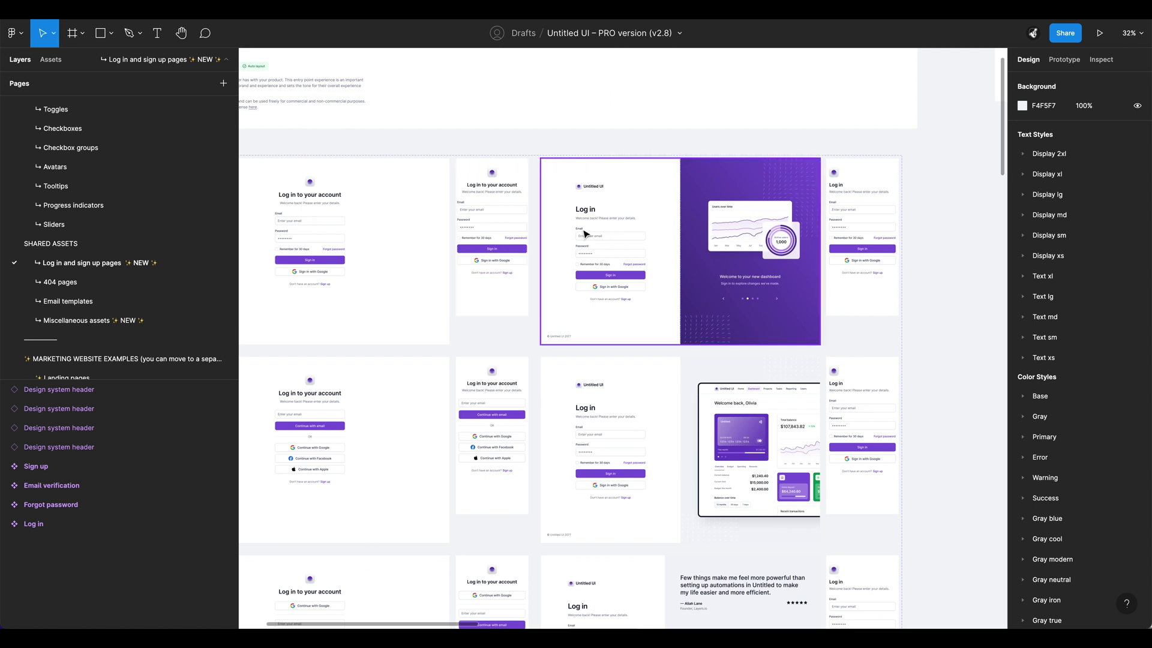
pyautogui.moveTo(623, 286); pyautogui.dragTo(829, 286)
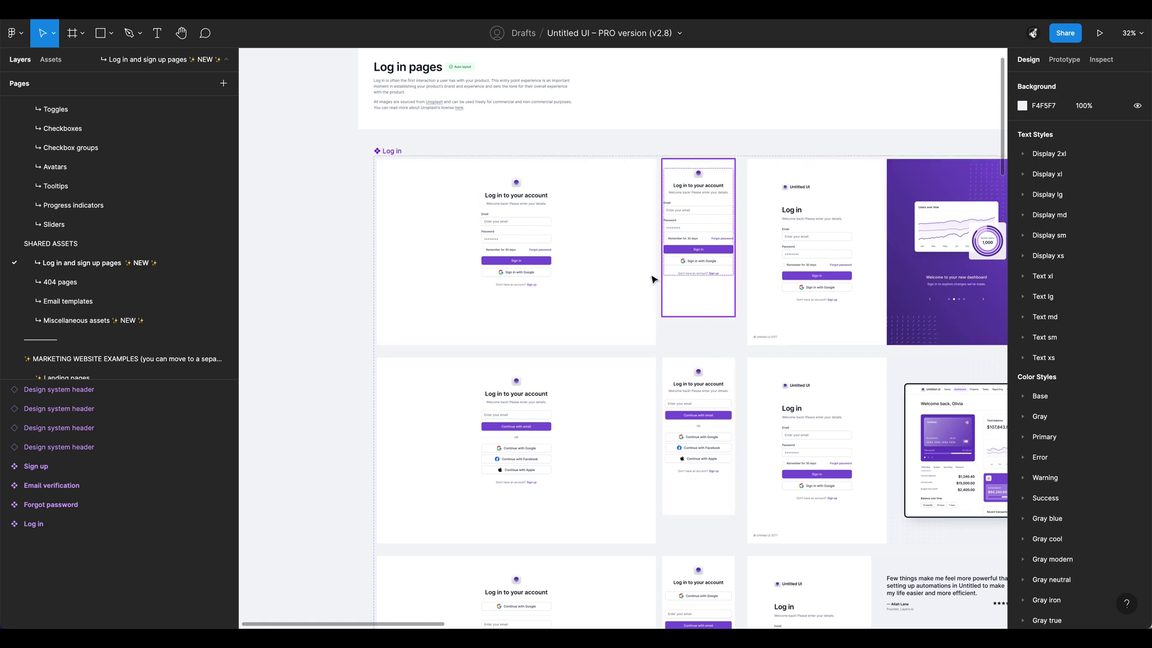
pyautogui.scroll(-1, 570, 127)
pyautogui.scroll(-3, 605, 432)
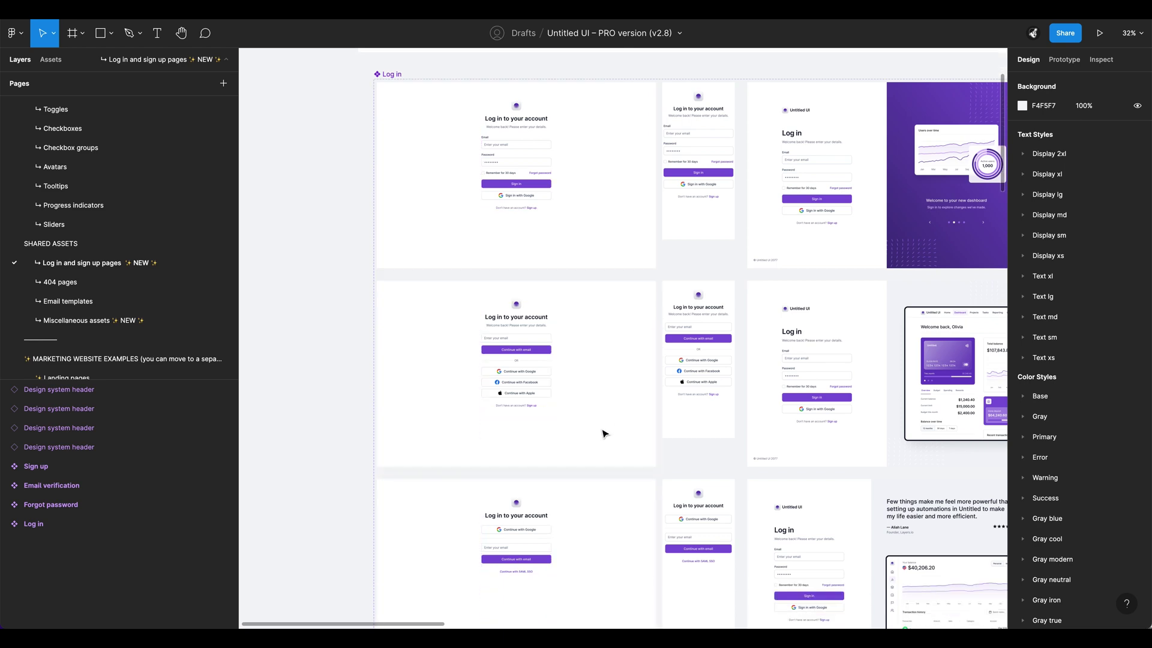
pyautogui.scroll(-10, 609, 434)
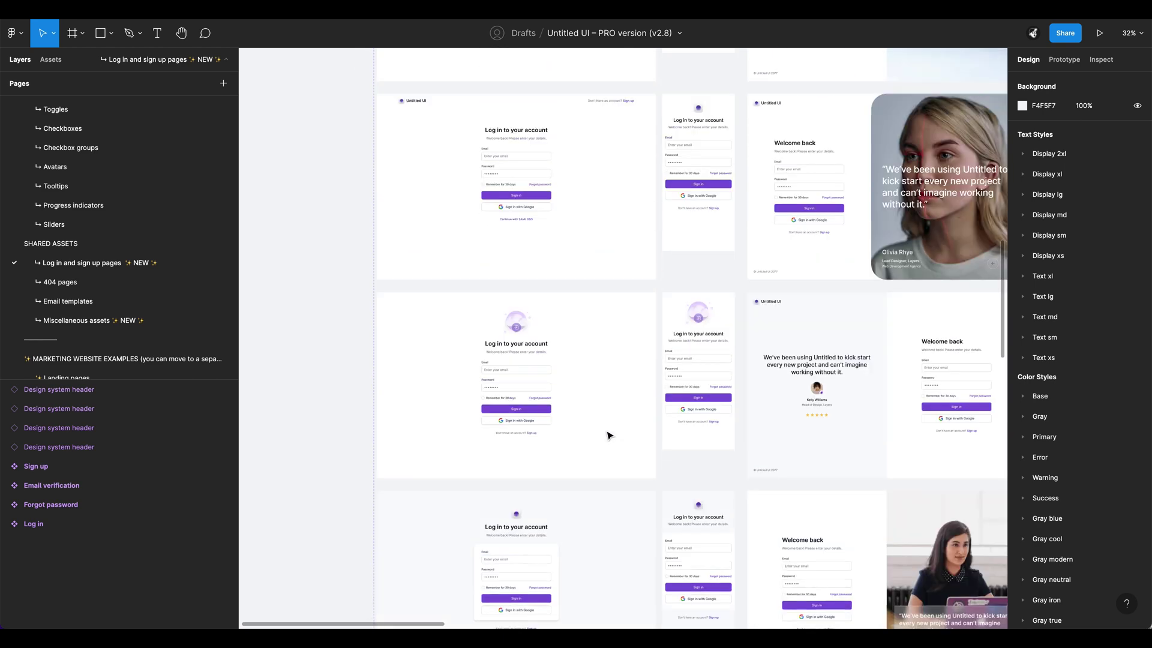
pyautogui.scroll(-2, 687, 432)
pyautogui.scroll(-3, 686, 432)
pyautogui.scroll(-3, 781, 326)
pyautogui.scroll(-3, 738, 497)
pyautogui.scroll(5, 775, 367)
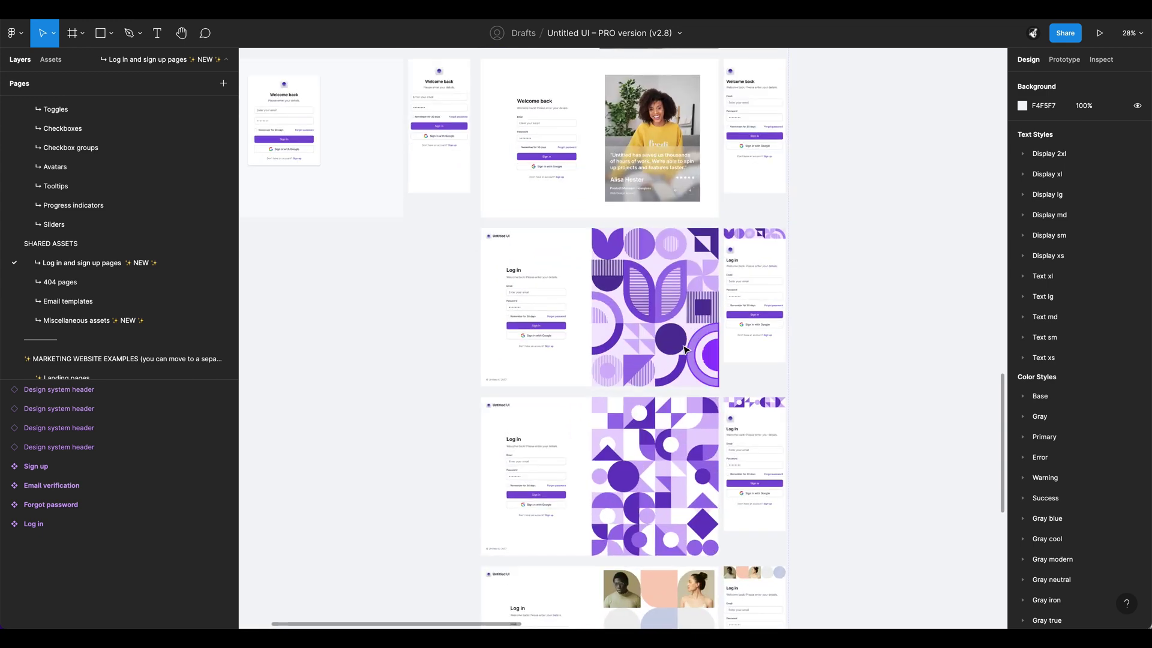
pyautogui.scroll(2, 780, 310)
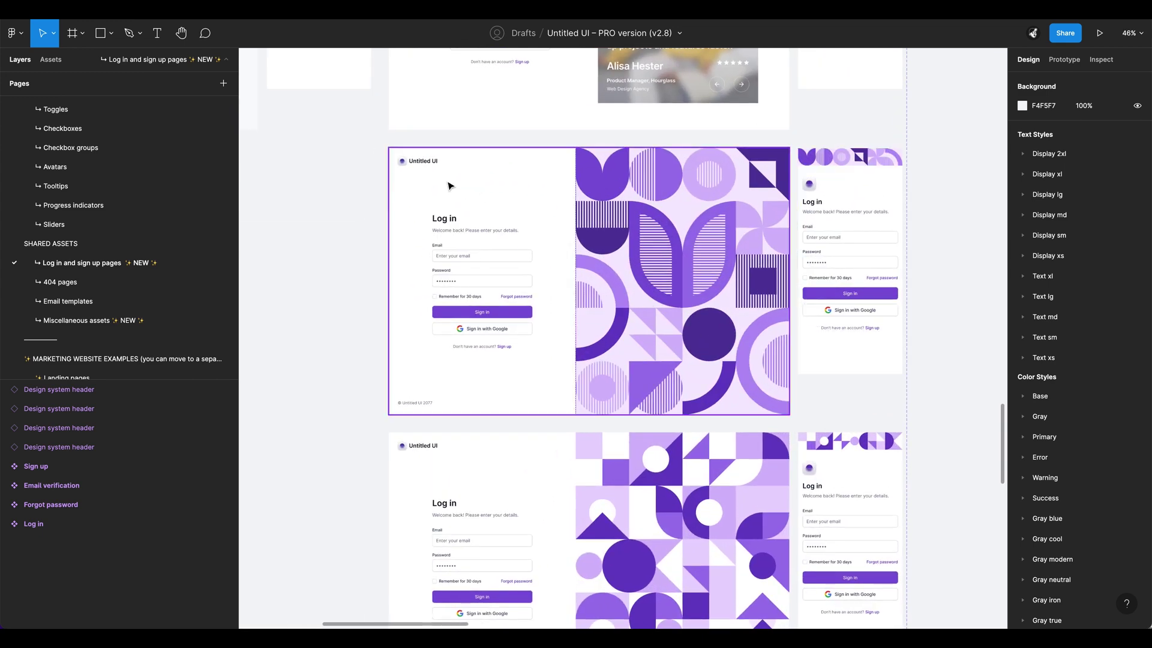
pyautogui.scroll(3, 478, 219)
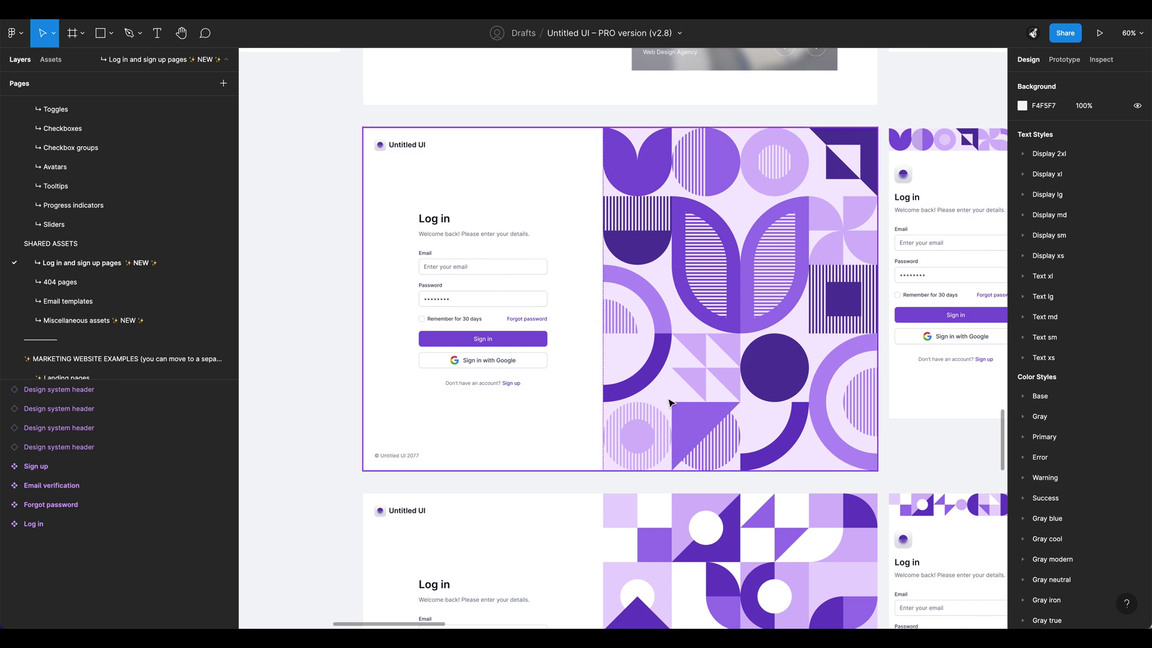
pyautogui.hscroll(2, 660, 396)
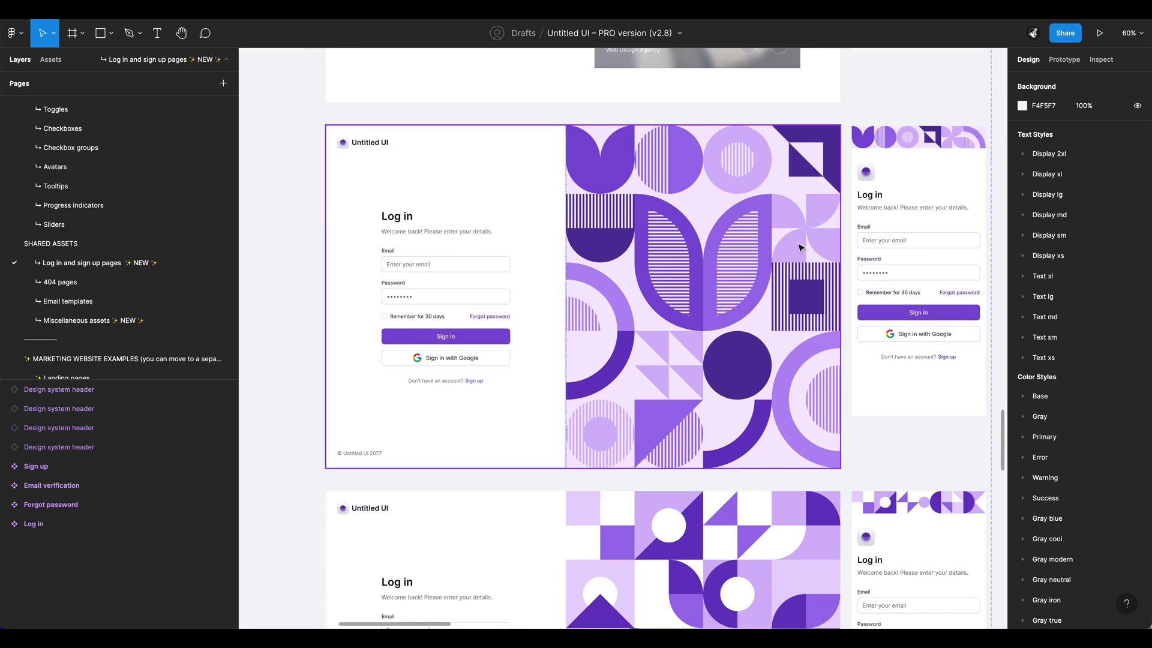
pyautogui.hscroll(5, 672, 256)
pyautogui.scroll(2, 674, 250)
pyautogui.moveTo(745, 484); pyautogui.dragTo(961, 425)
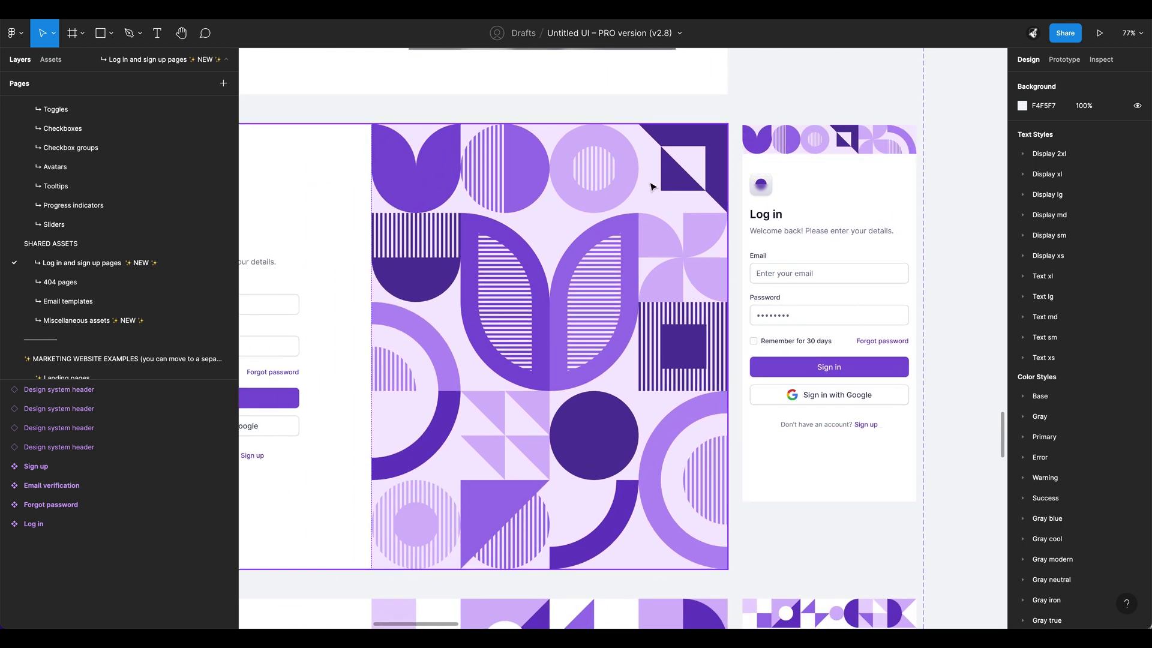
pyautogui.moveTo(803, 374); pyautogui.dragTo(609, 373)
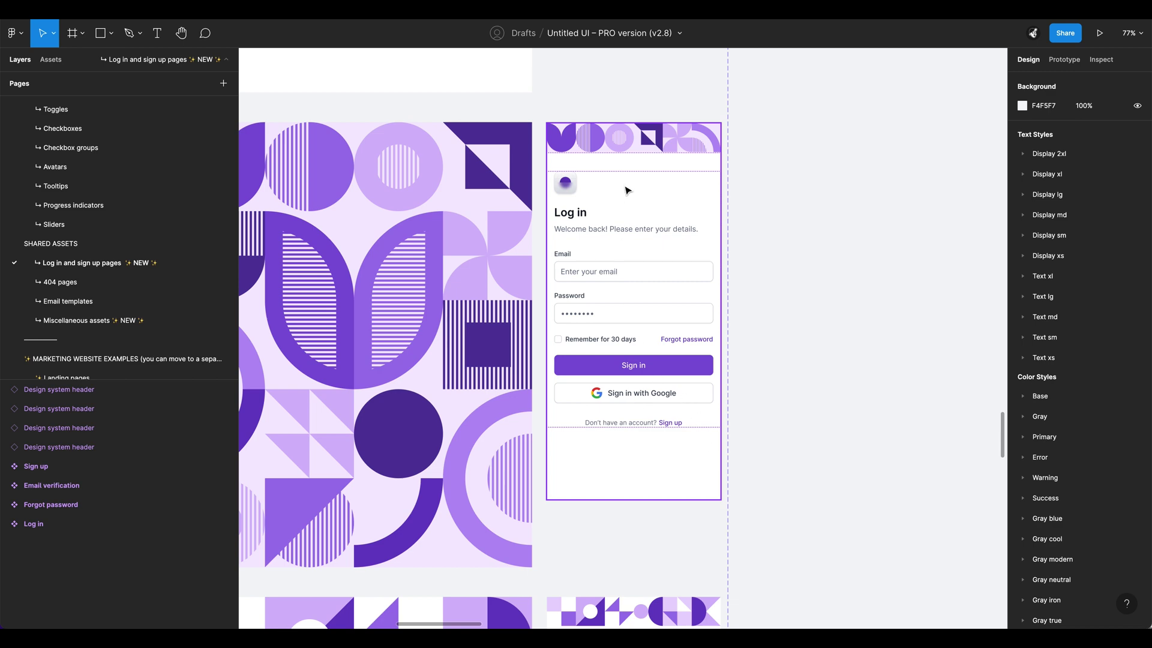
pyautogui.scroll(-6, 766, 412)
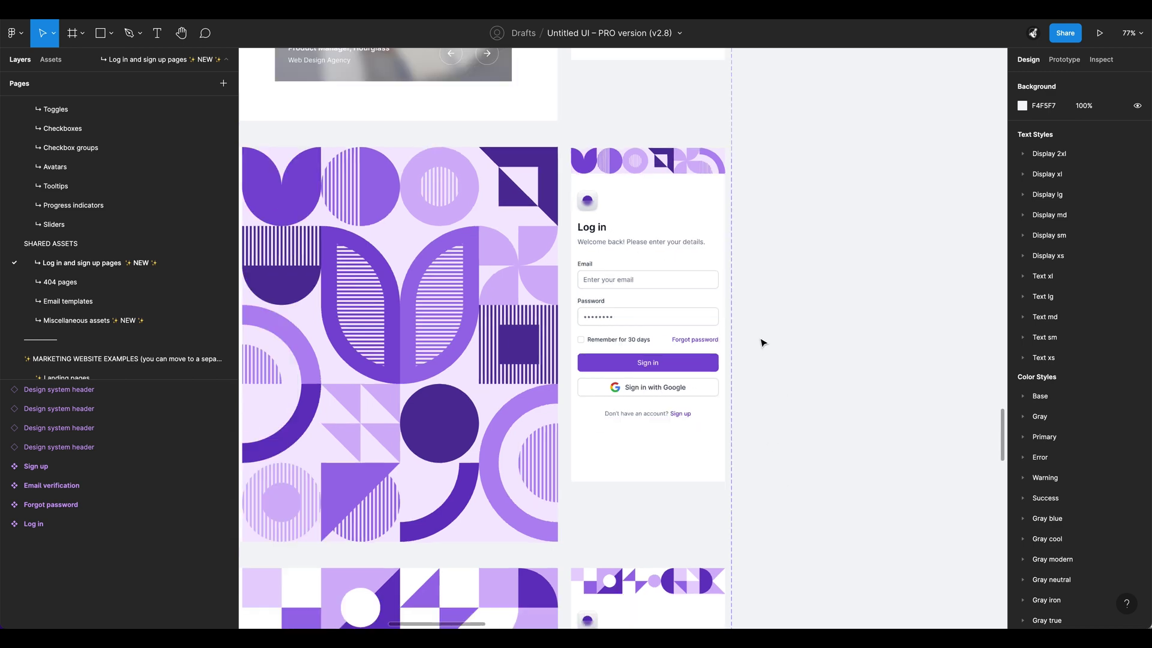
pyautogui.scroll(-5, 766, 380)
pyautogui.hscroll(10, 779, 336)
pyautogui.scroll(5, 779, 336)
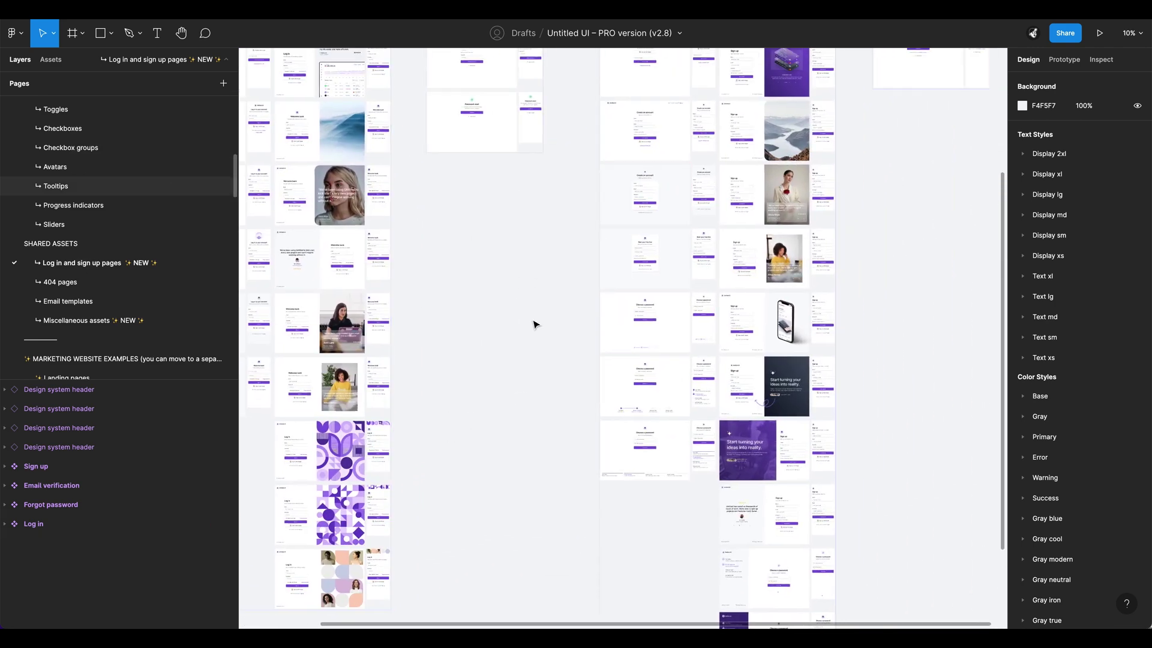
# Step: Zoom to the Create an account frame and select its Name input
pyautogui.scroll(5, 654, 237)
pyautogui.scroll(8, 660, 132)
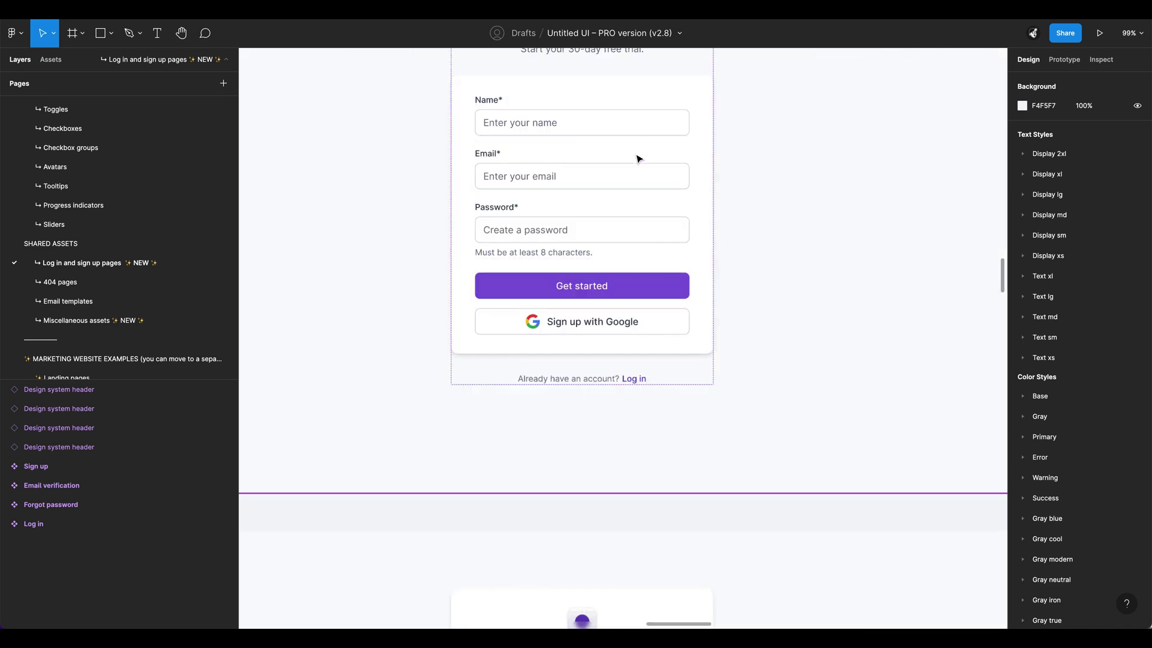
pyautogui.scroll(2, 671, 240)
pyautogui.hscroll(-3, 672, 240)
pyautogui.keyDown('ctrl'); pyautogui.click(696, 210); pyautogui.keyUp('ctrl')
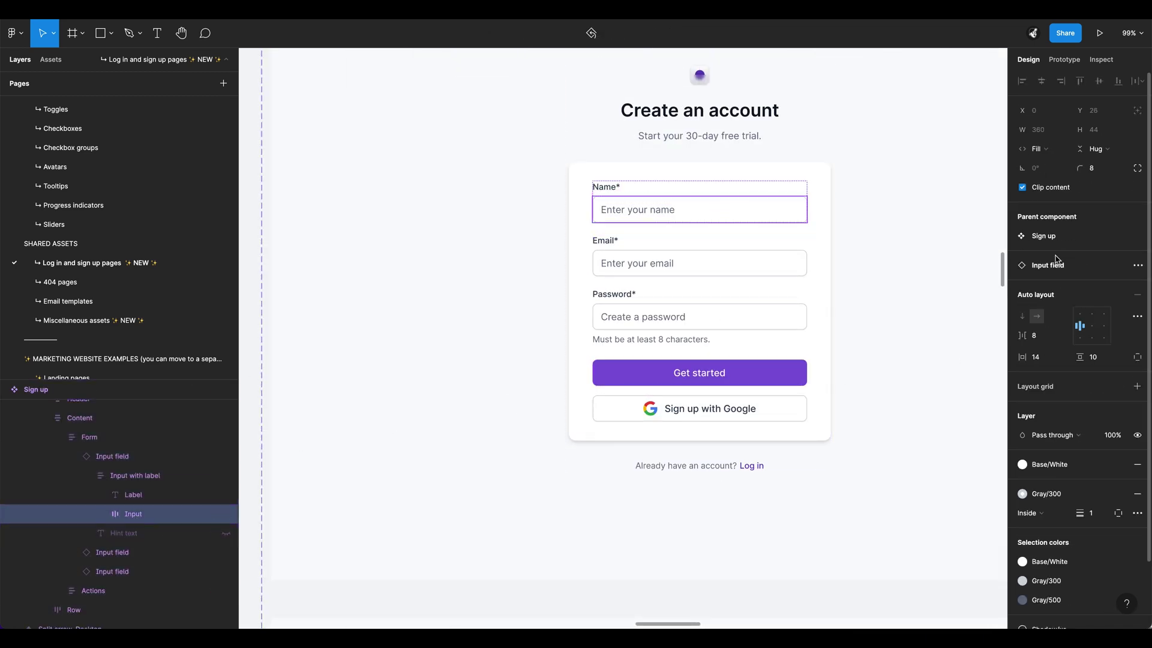
# Step: Select the parent Sign up component and its Split app mockup, Mobile variant
pyautogui.click(1056, 235)
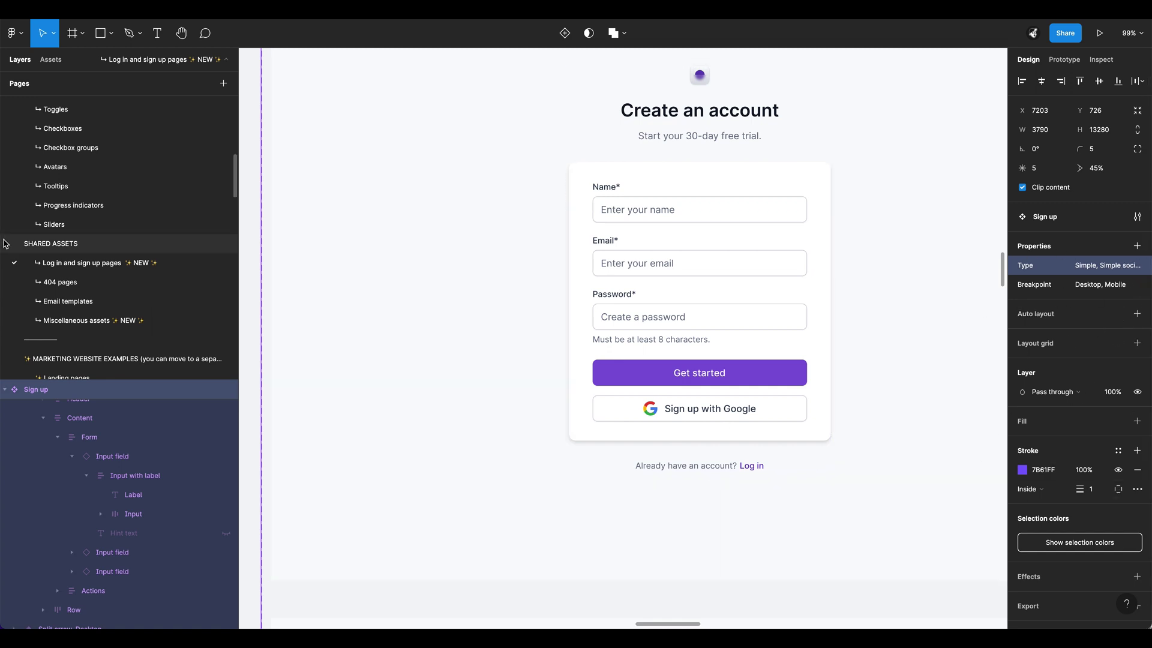
pyautogui.scroll(5, 105, 503)
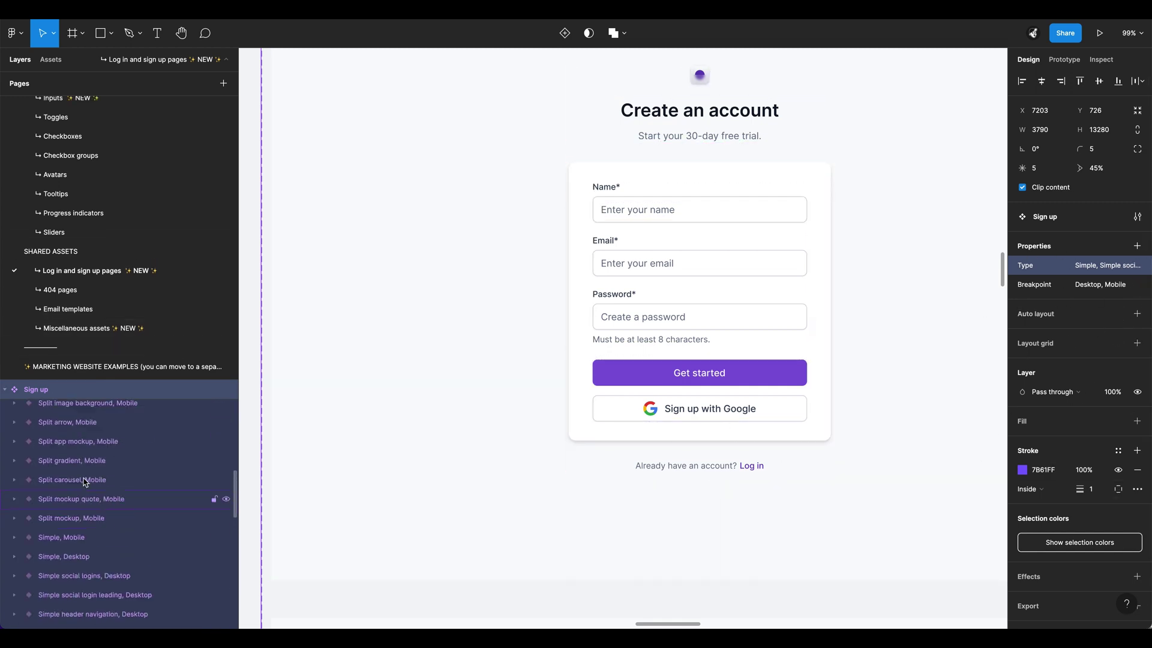
pyautogui.click(79, 448)
pyautogui.scroll(-5, 666, 423)
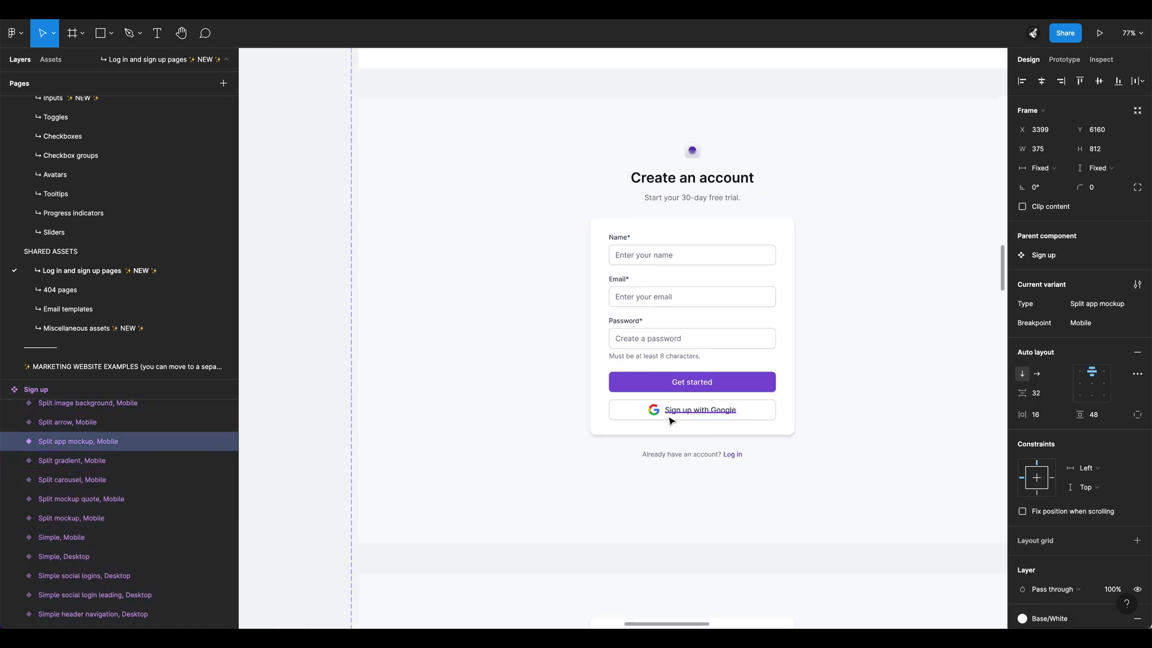
pyautogui.scroll(-1, 76, 275)
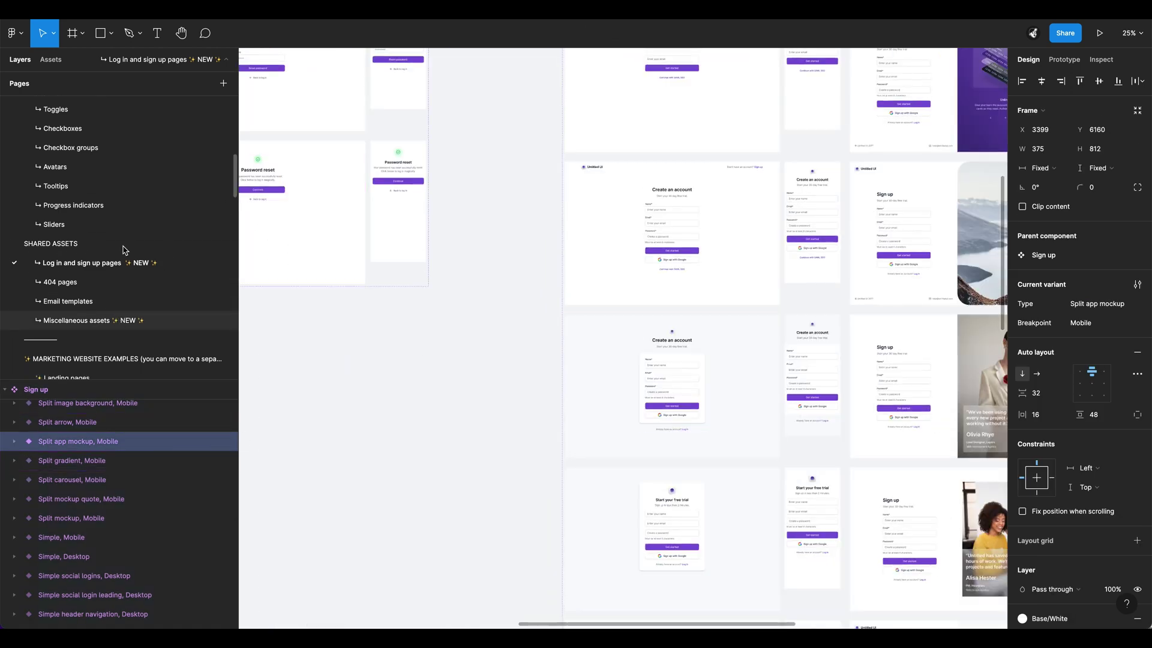
# Step: Open 404 pages, zoom into the 'Uh oh' frame and inspect its image
pyautogui.click(77, 277)
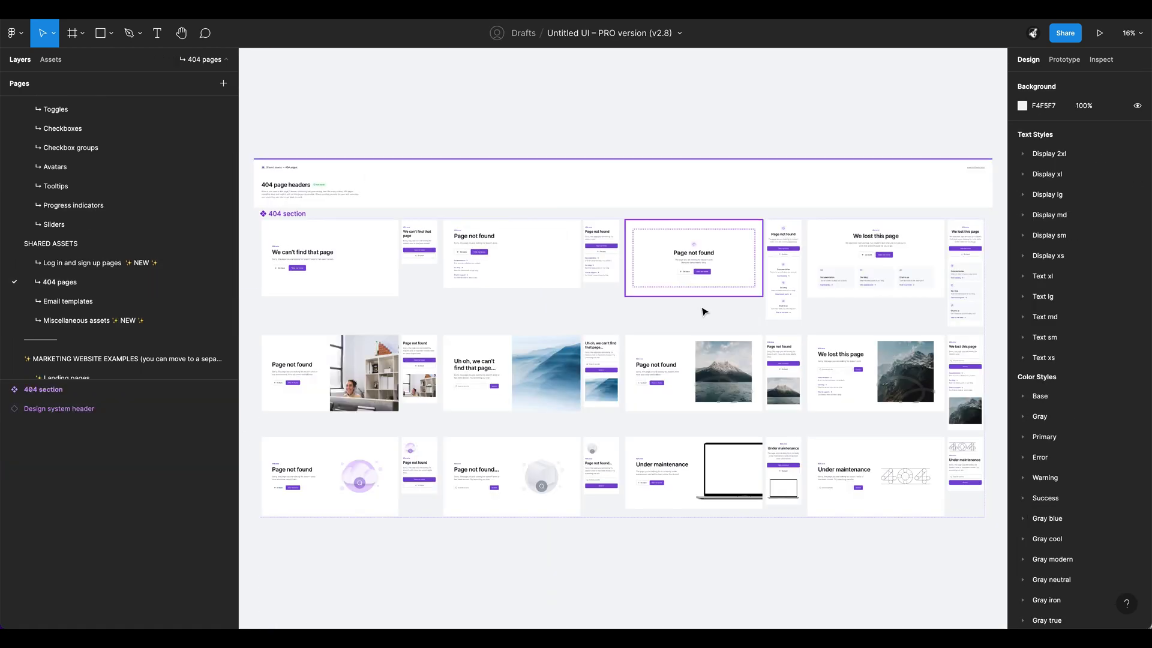
pyautogui.scroll(5, 726, 505)
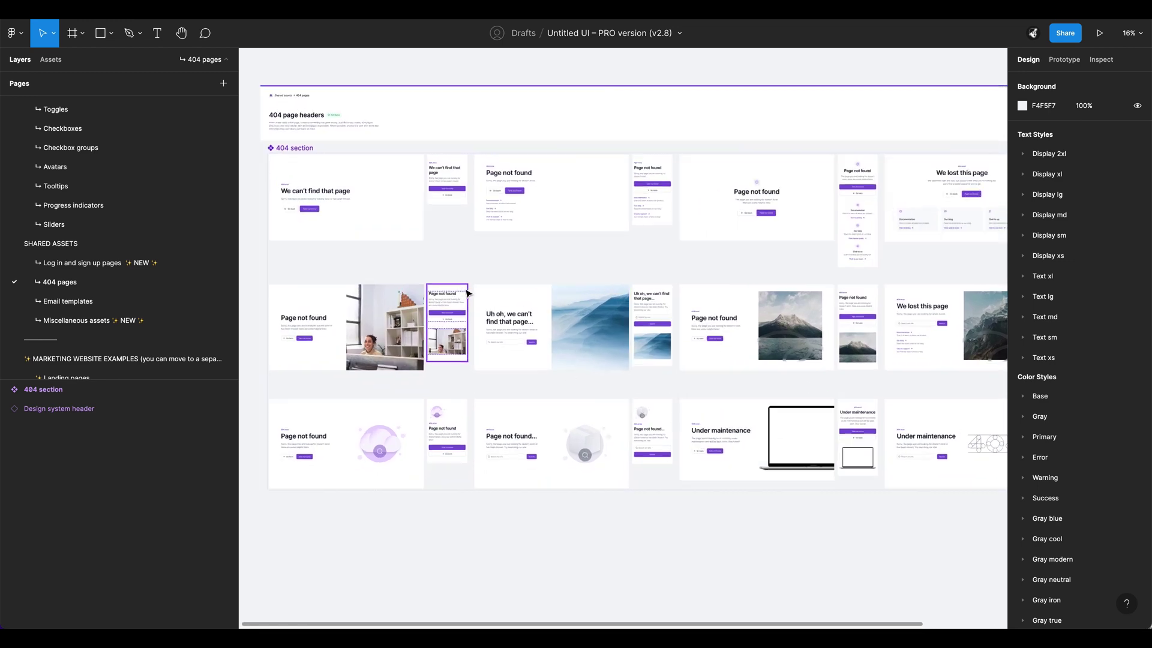
pyautogui.scroll(3, 581, 355)
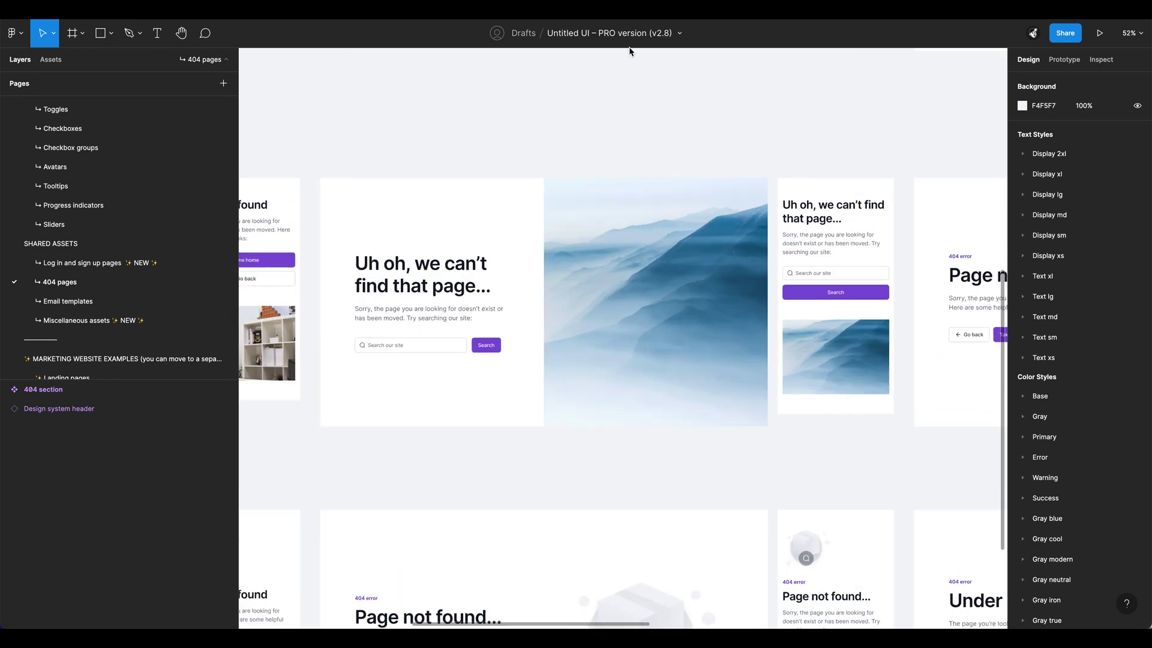
pyautogui.scroll(1, 713, 288)
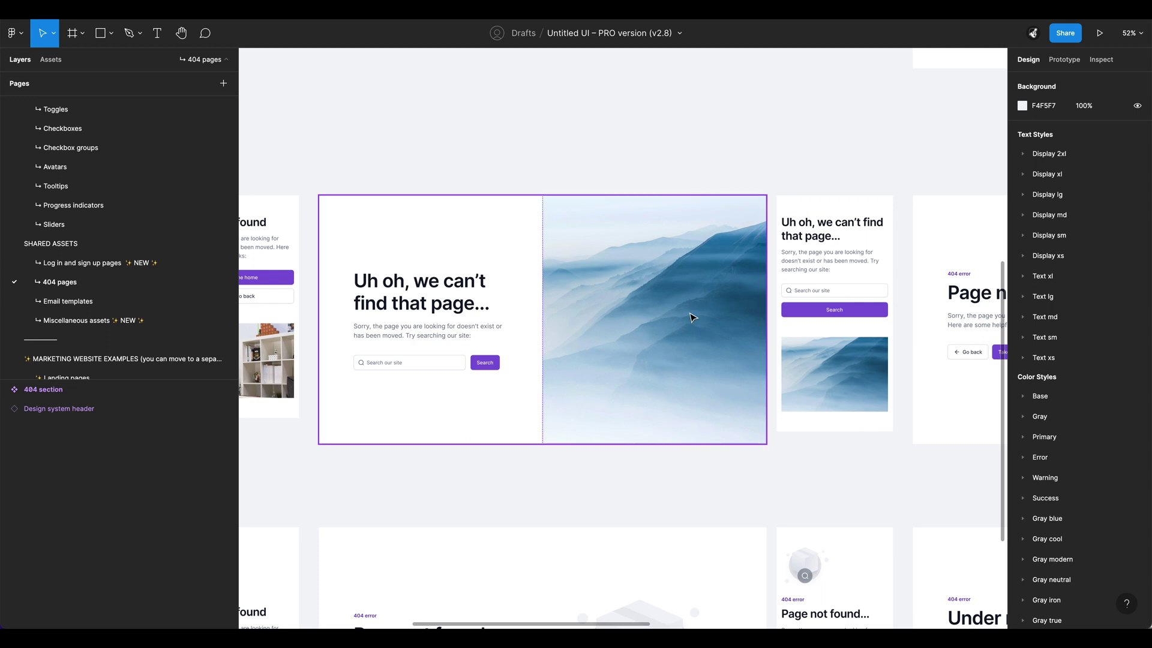
pyautogui.click(638, 350)
pyautogui.press('Escape')
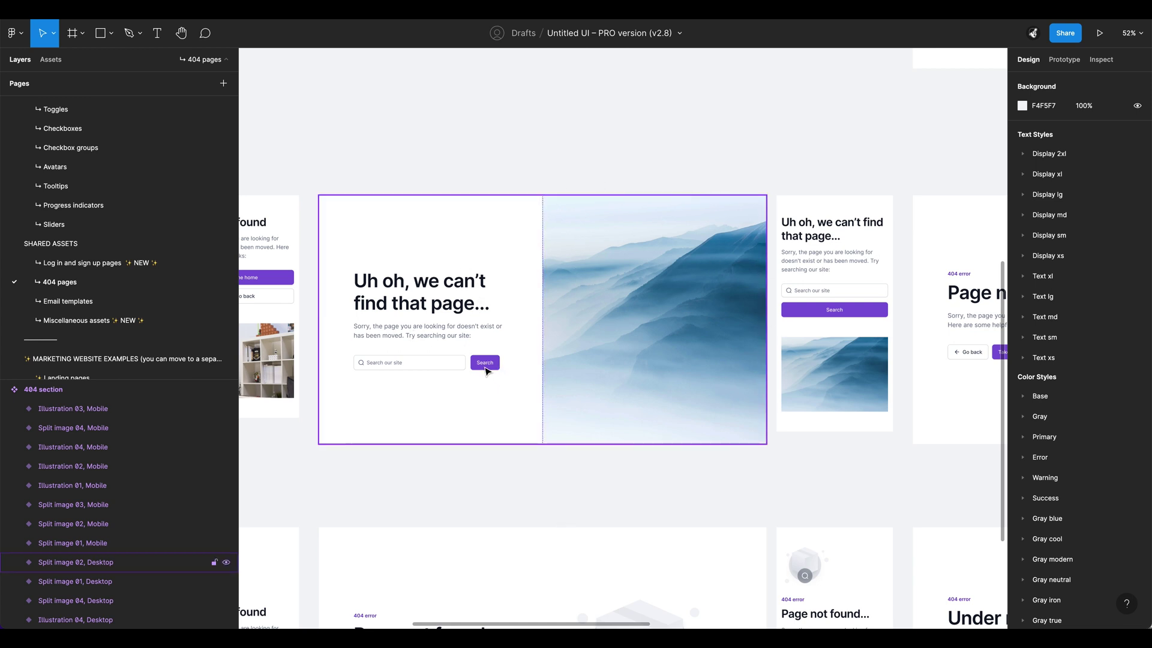
# Step: Select the 404 page's Search button, then its parent Container, then return to the Button
pyautogui.scroll(5, 482, 369)
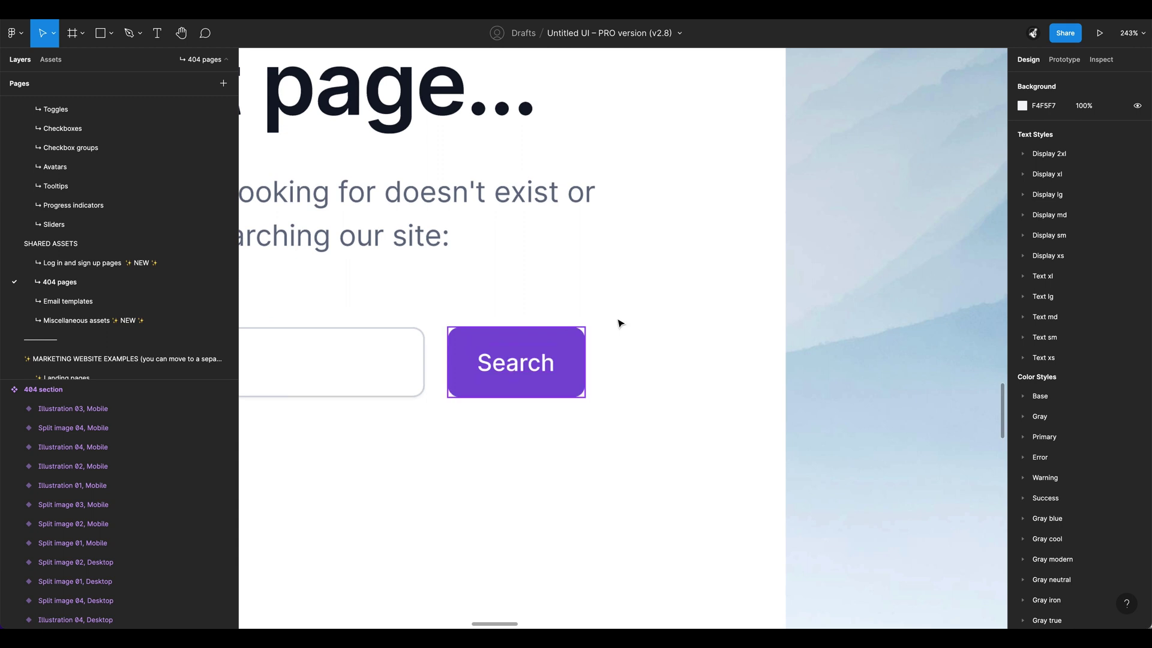
pyautogui.keyDown('super'); pyautogui.click(516, 362); pyautogui.keyUp('super')
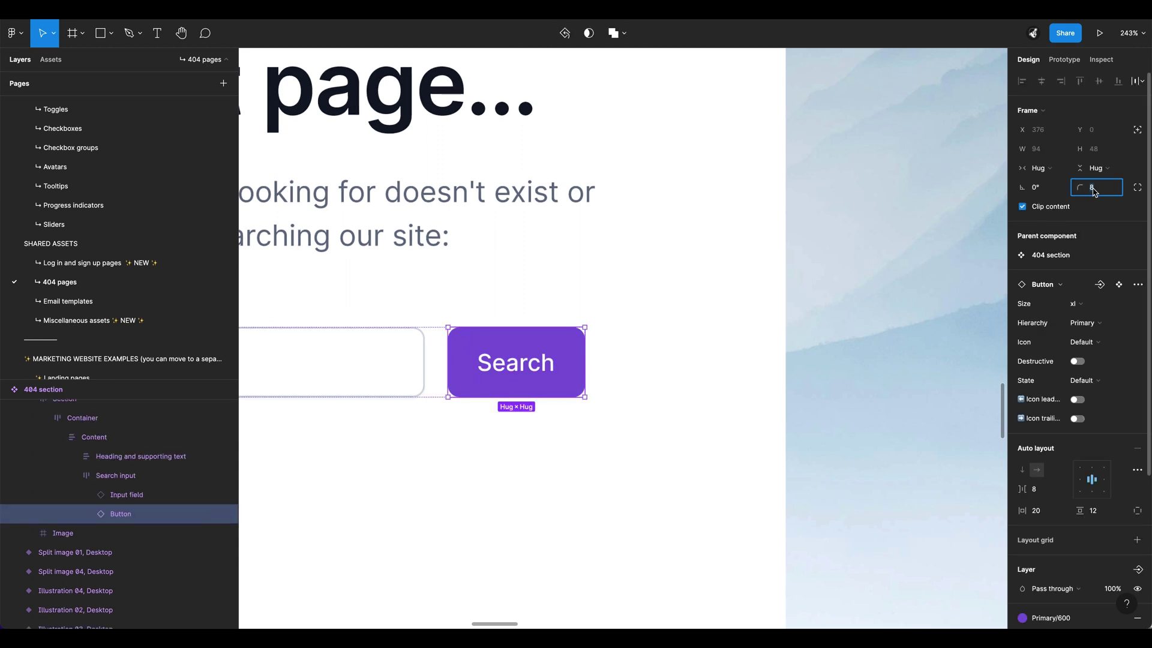
pyautogui.click(553, 406)
pyautogui.scroll(-3, 608, 358)
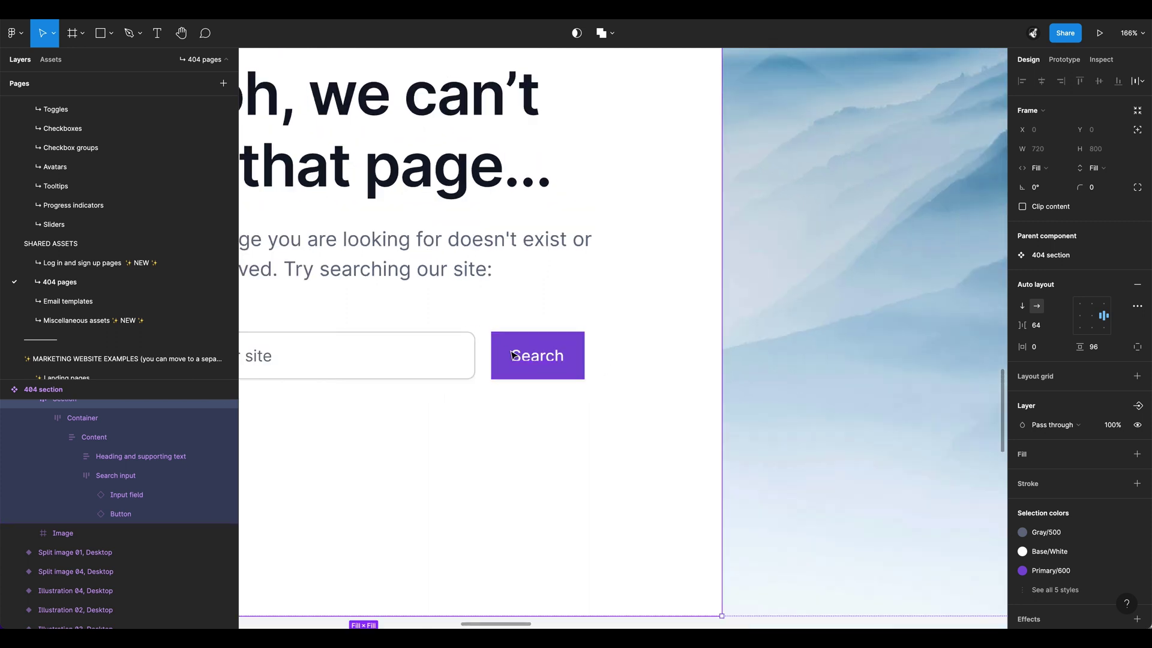
pyautogui.press('super+z')
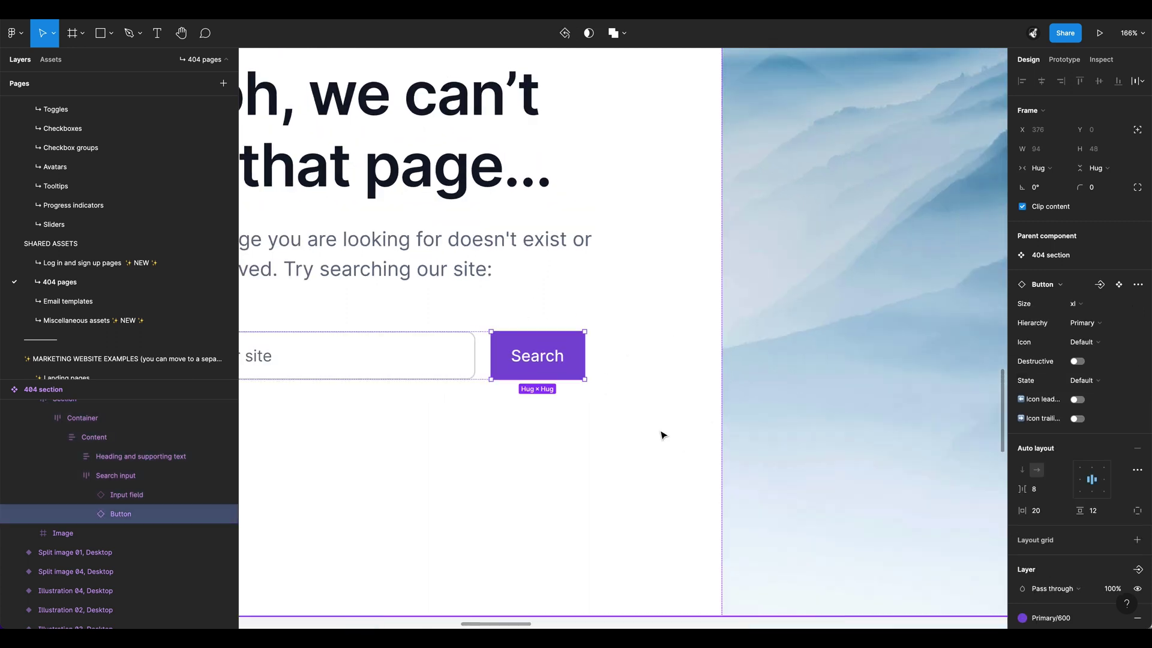
# Step: Zoom out to show the whole 404 section with its search field and button
pyautogui.scroll(3, 90, 258)
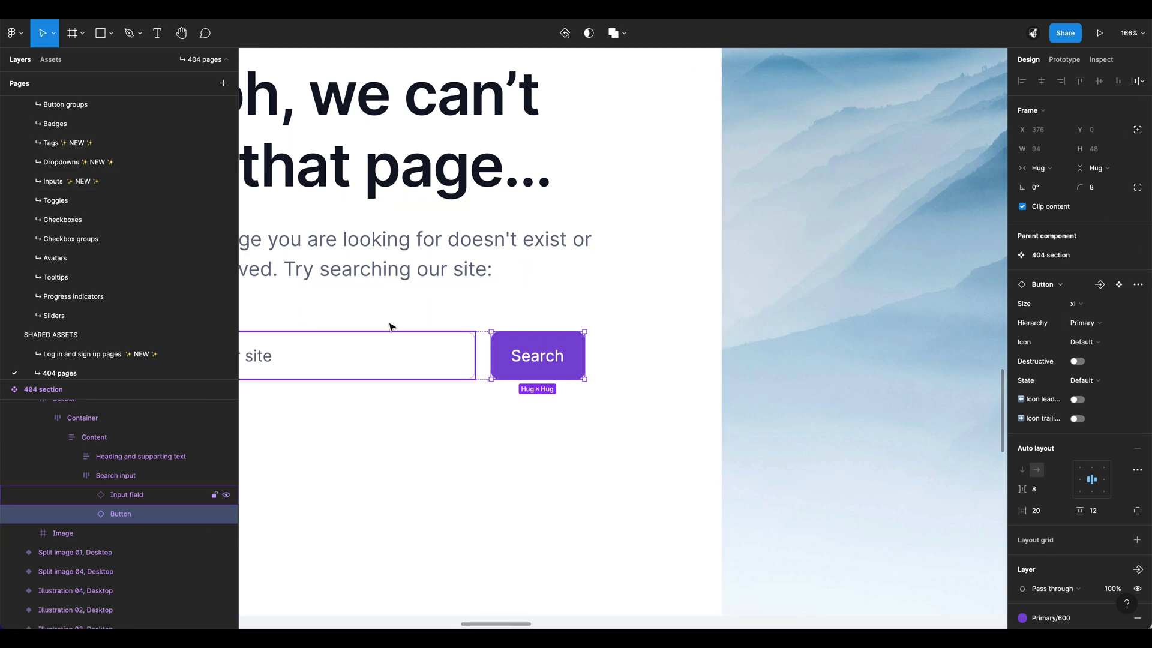
pyautogui.scroll(-15, 812, 368)
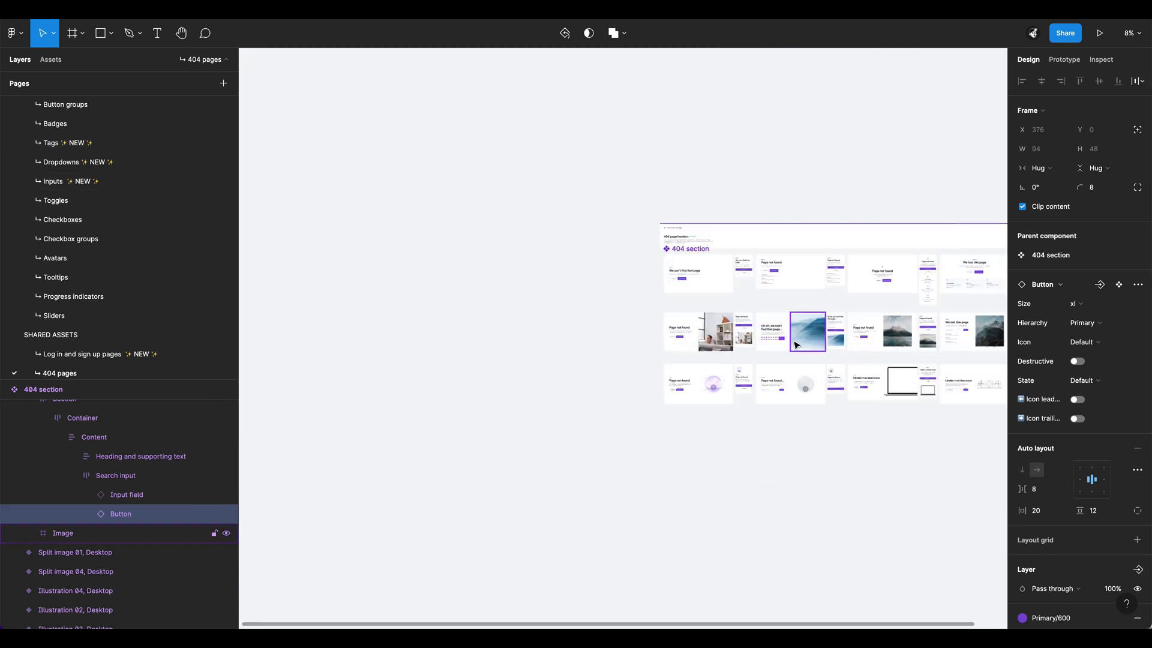
pyautogui.scroll(5, 844, 414)
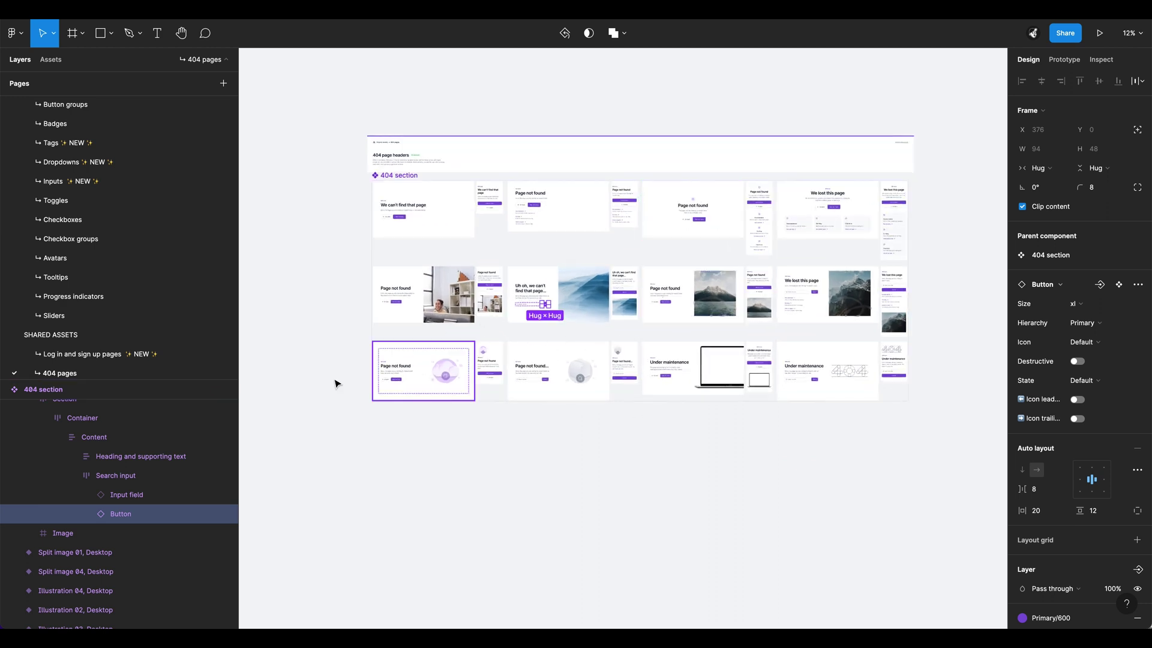
pyautogui.scroll(-5, 117, 356)
pyautogui.scroll(-3, 117, 355)
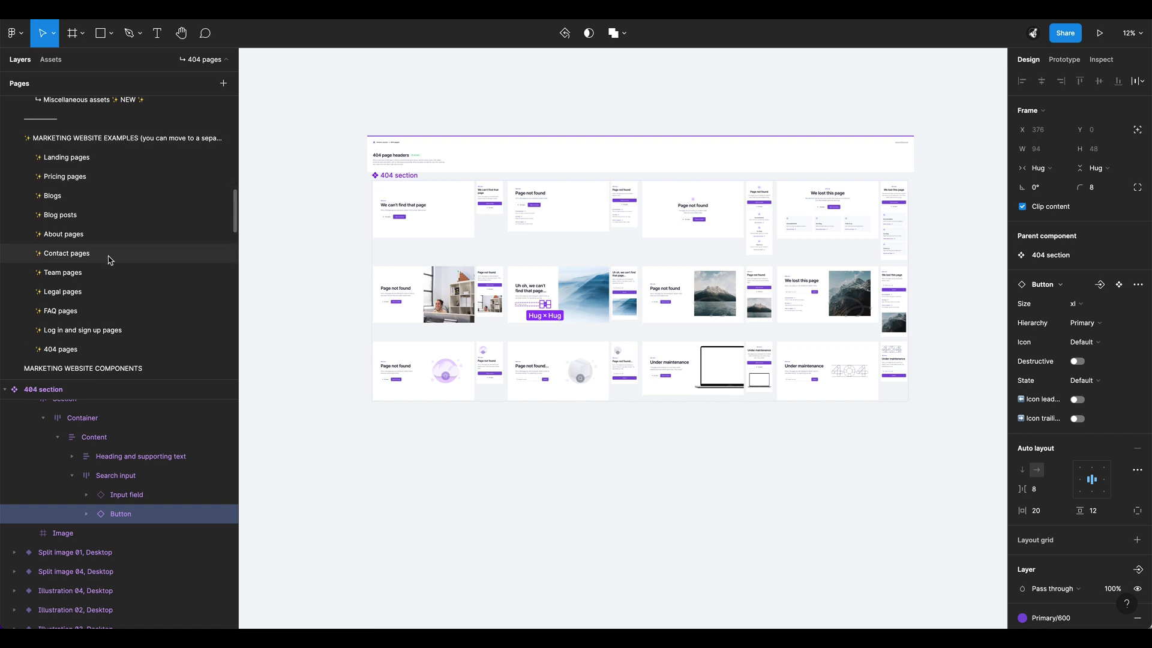
pyautogui.click(66, 253)
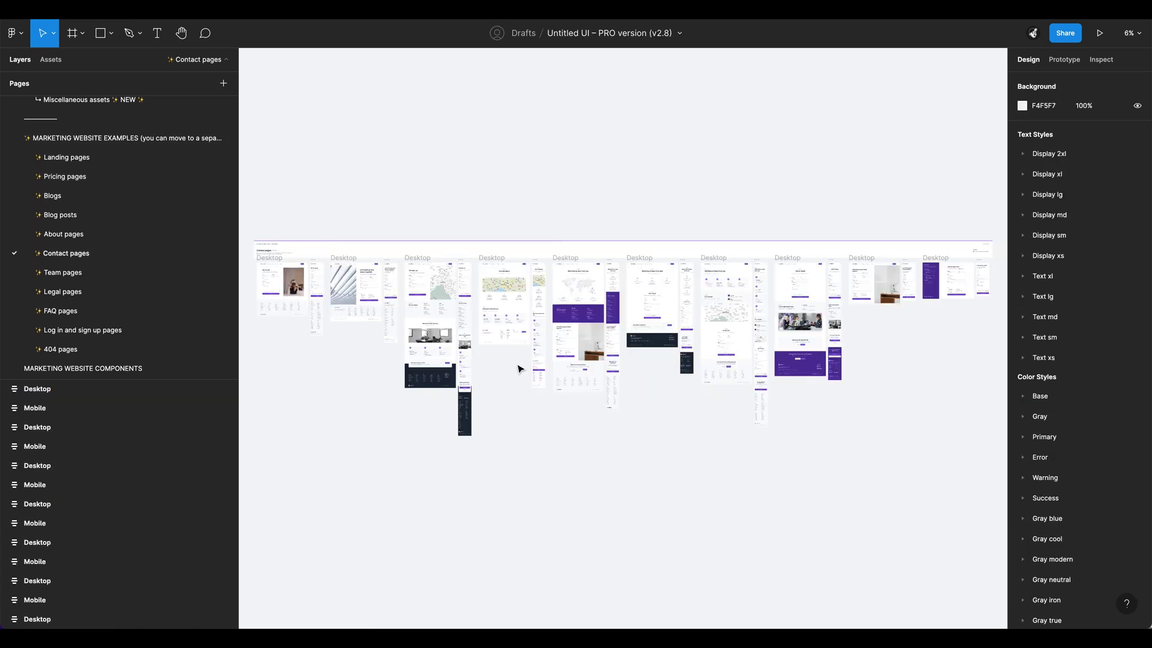
pyautogui.scroll(5, 469, 346)
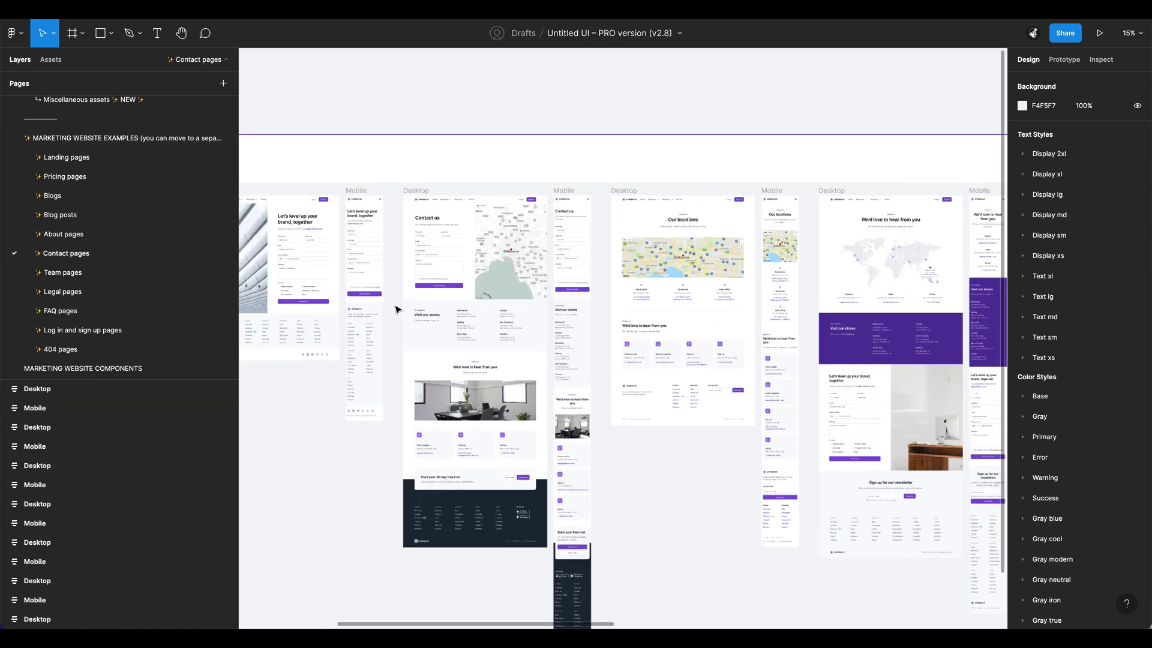
pyautogui.hscroll(-10, 400, 432)
pyautogui.scroll(1, 761, 429)
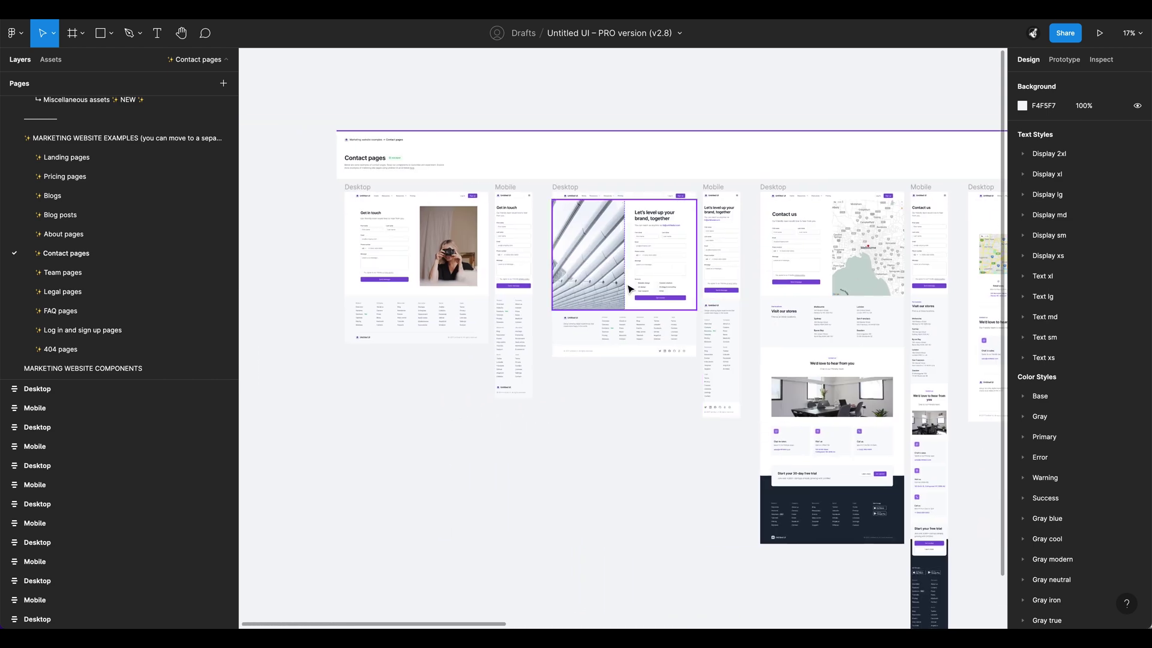
pyautogui.scroll(4, 628, 289)
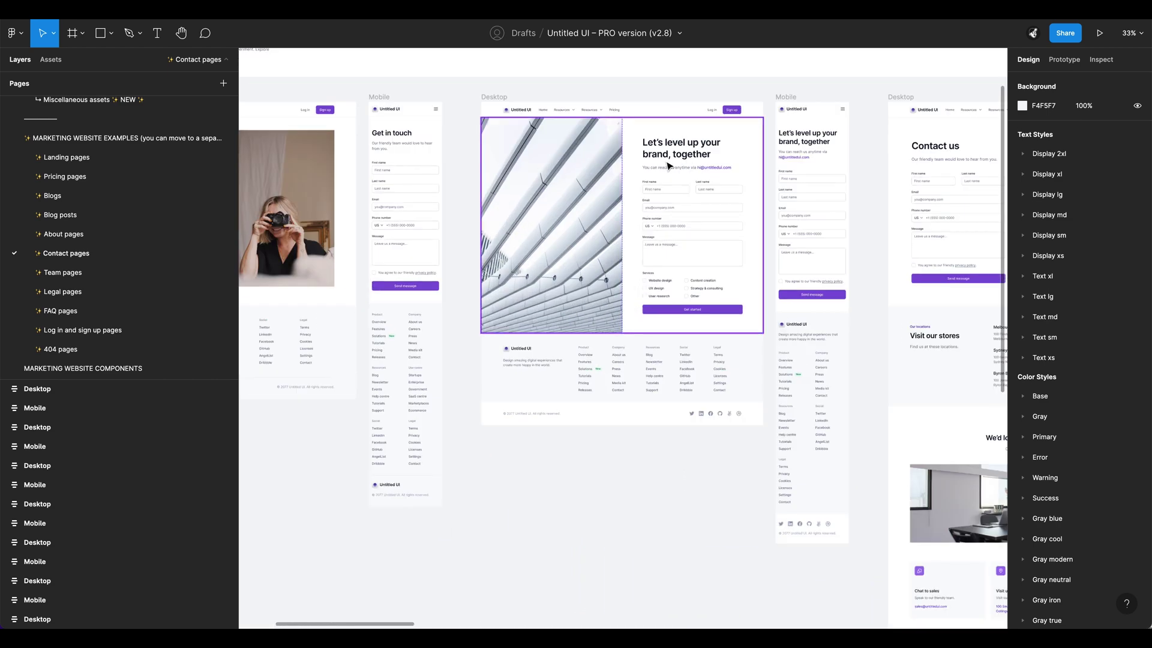
pyautogui.doubleClick(742, 257)
pyautogui.click(738, 254)
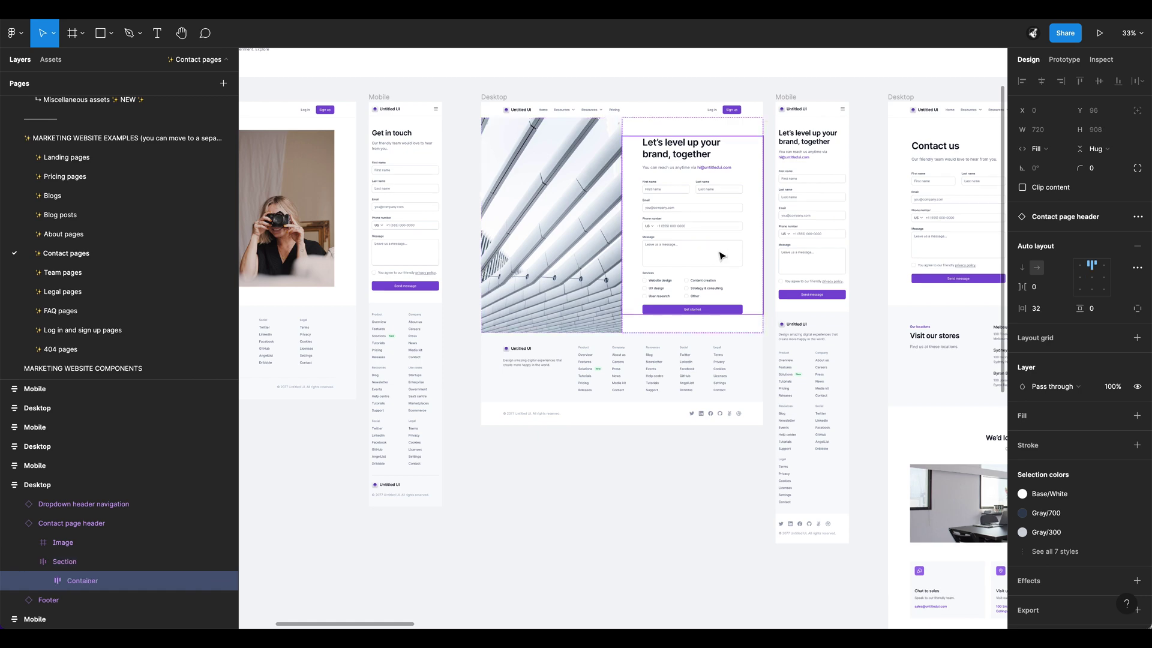
pyautogui.doubleClick(721, 257)
pyautogui.doubleClick(721, 256)
pyautogui.doubleClick(722, 256)
pyautogui.doubleClick(721, 256)
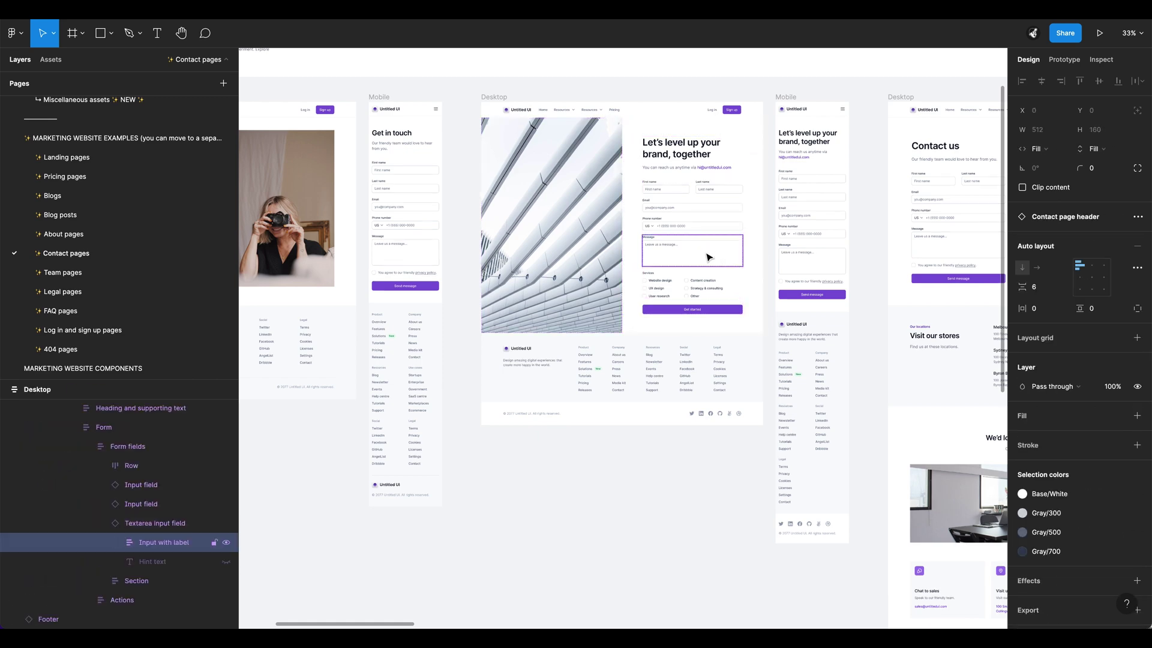
pyautogui.click(708, 257)
pyautogui.doubleClick(709, 256)
pyautogui.doubleClick(708, 252)
pyautogui.scroll(2, 709, 251)
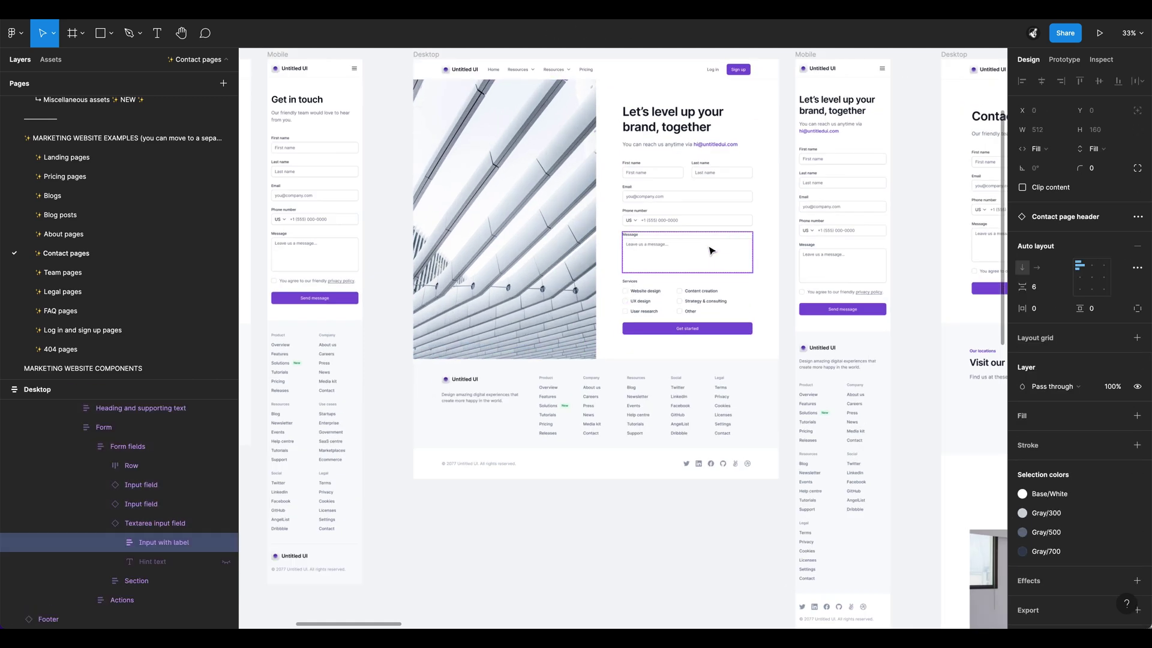
pyautogui.scroll(2, 710, 250)
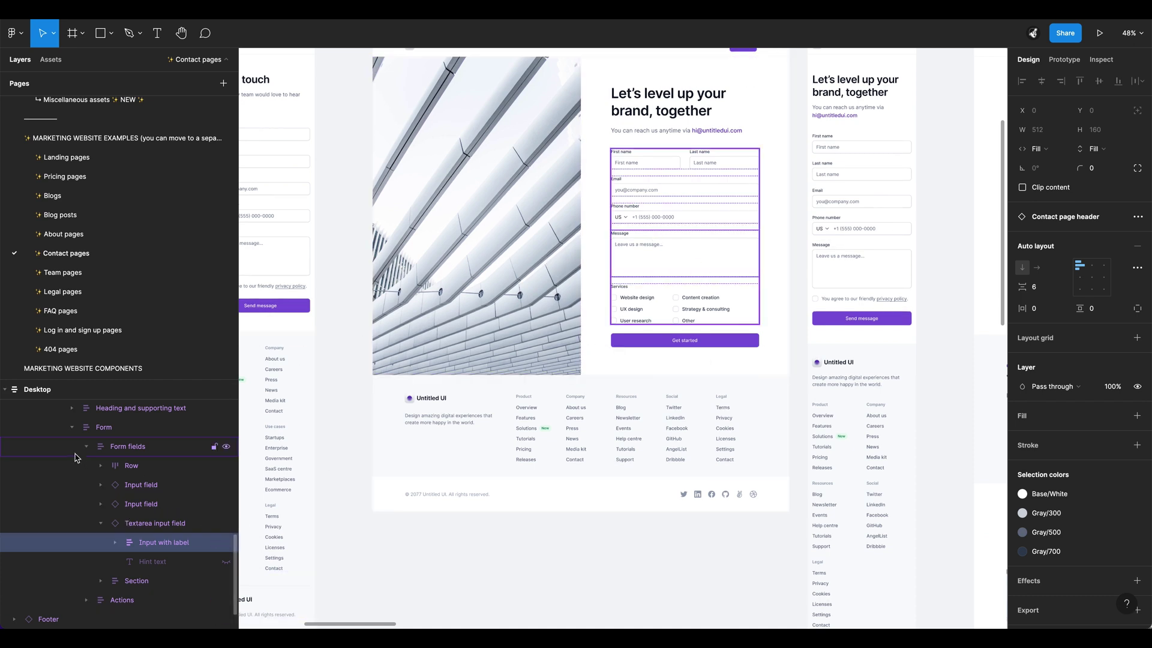
pyautogui.scroll(3, 90, 456)
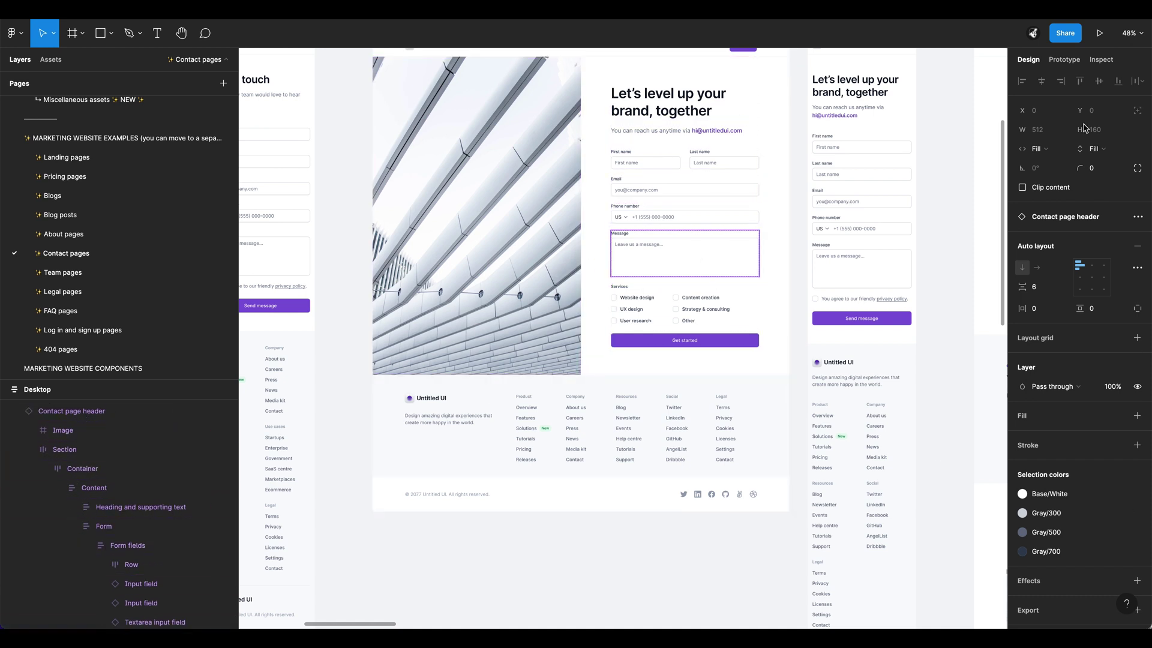
pyautogui.scroll(-5, 805, 398)
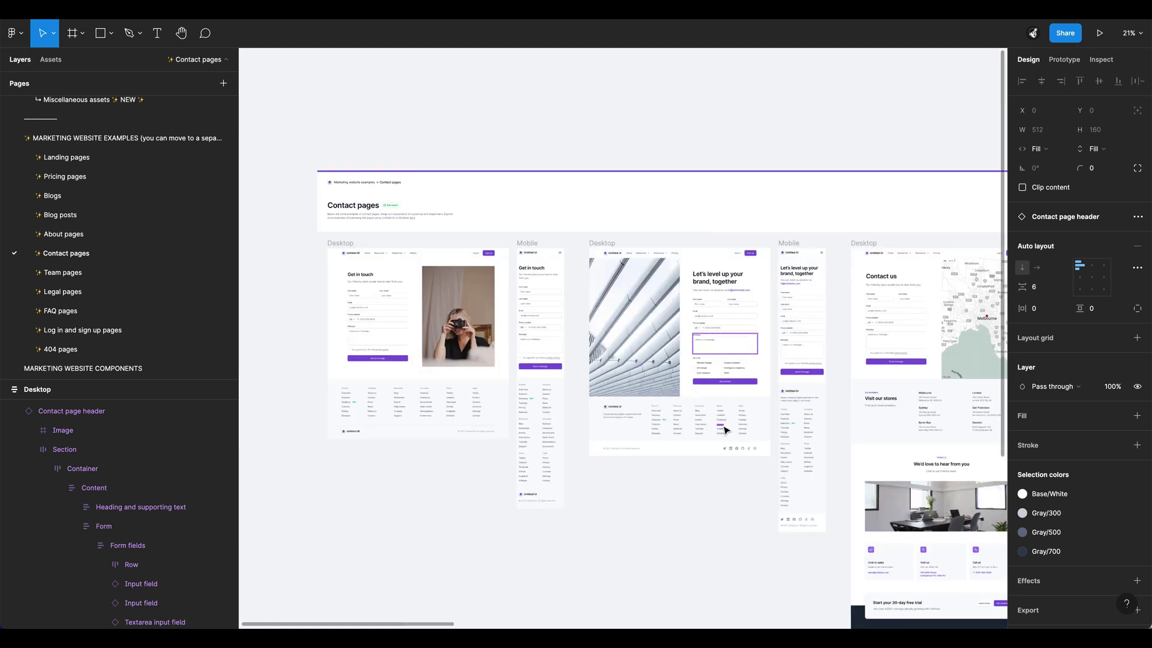
pyautogui.click(658, 506)
pyautogui.scroll(-1, 658, 507)
pyautogui.scroll(-5, 166, 289)
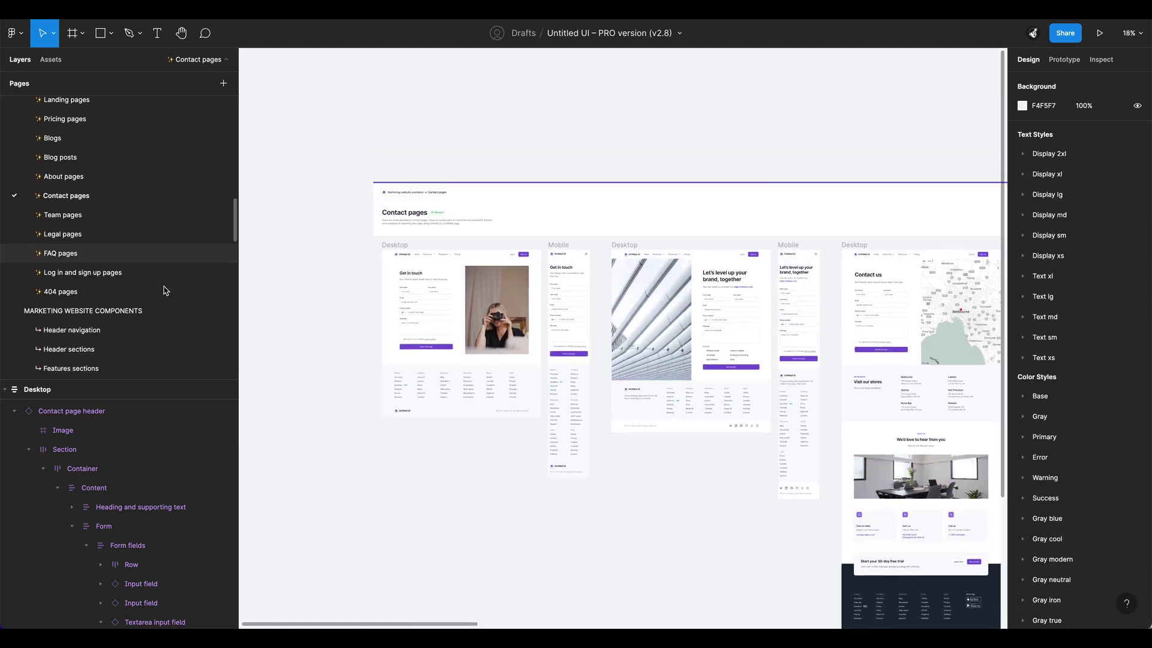
pyautogui.scroll(-3, 168, 294)
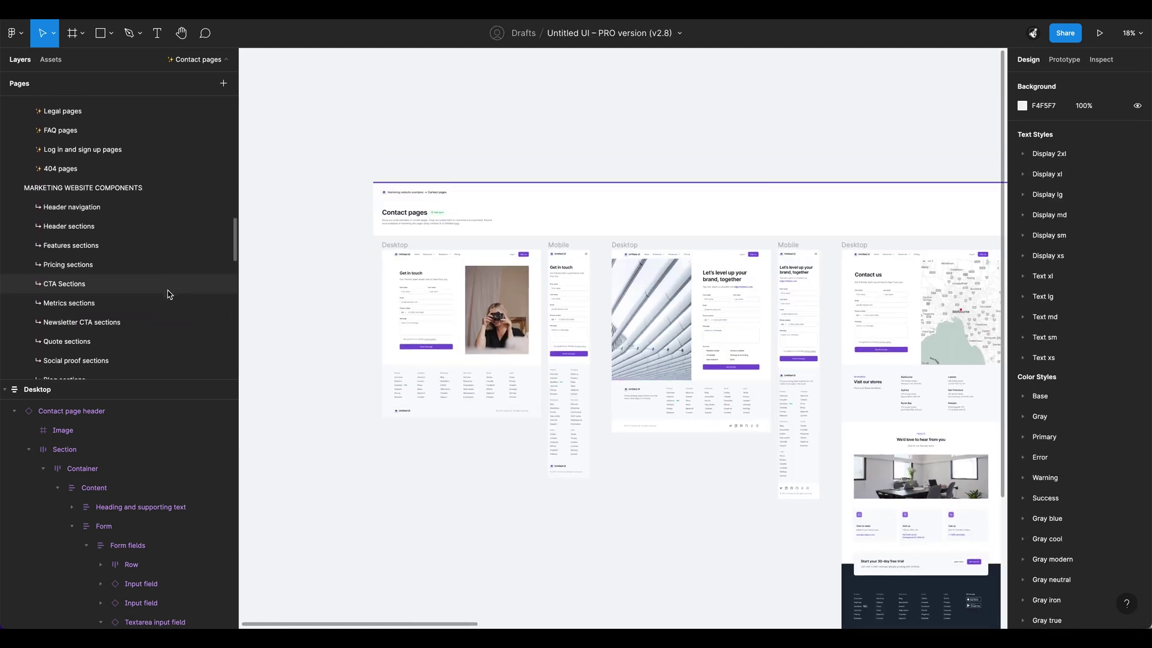
pyautogui.scroll(-2, 167, 297)
pyautogui.scroll(-1, 144, 316)
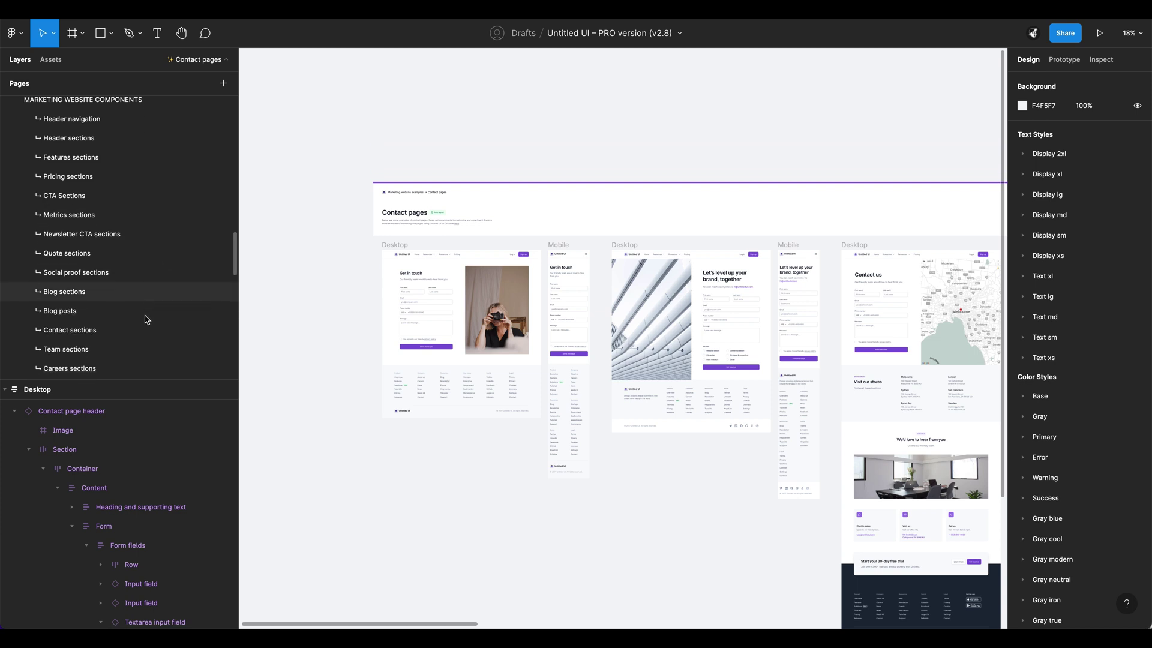
# Step: Open the Social proof sections page and zoom into its logo rows
pyautogui.click(153, 277)
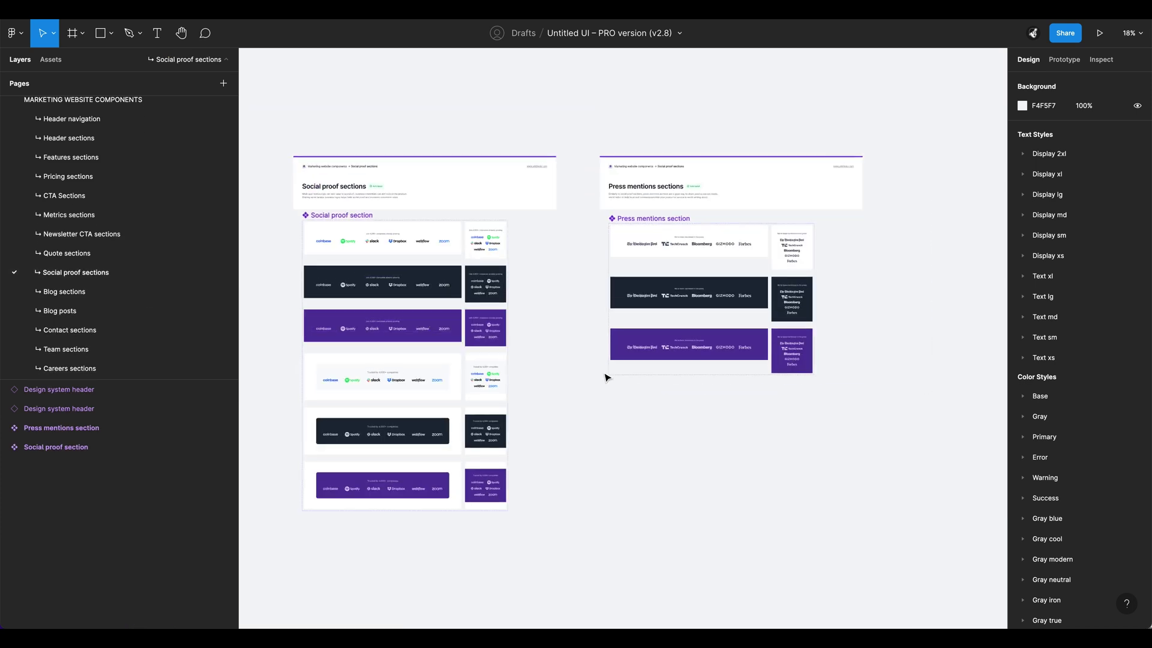
pyautogui.moveTo(630, 443); pyautogui.dragTo(715, 406)
pyautogui.scroll(3, 376, 236)
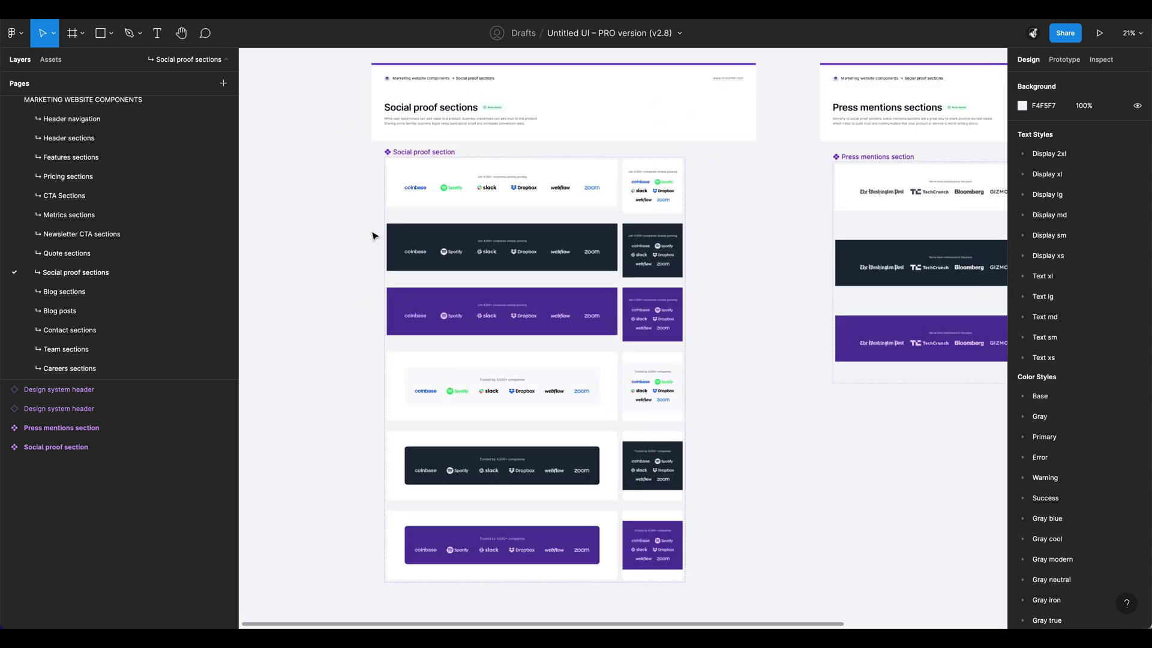
pyautogui.scroll(1, 396, 314)
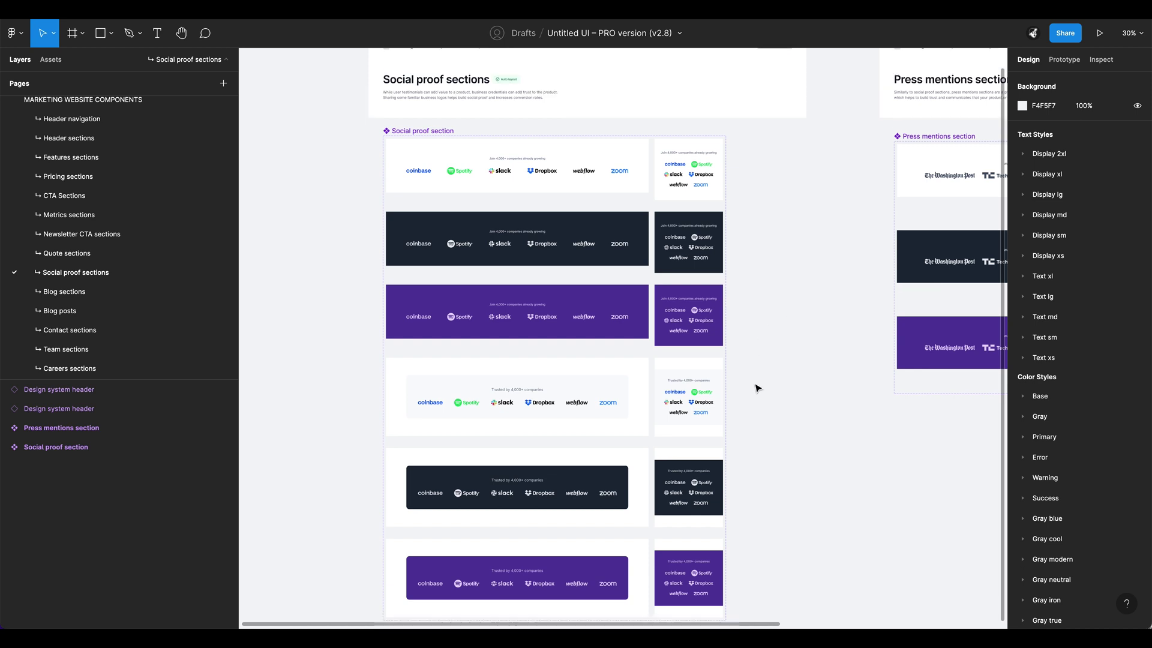
pyautogui.scroll(-1, 728, 378)
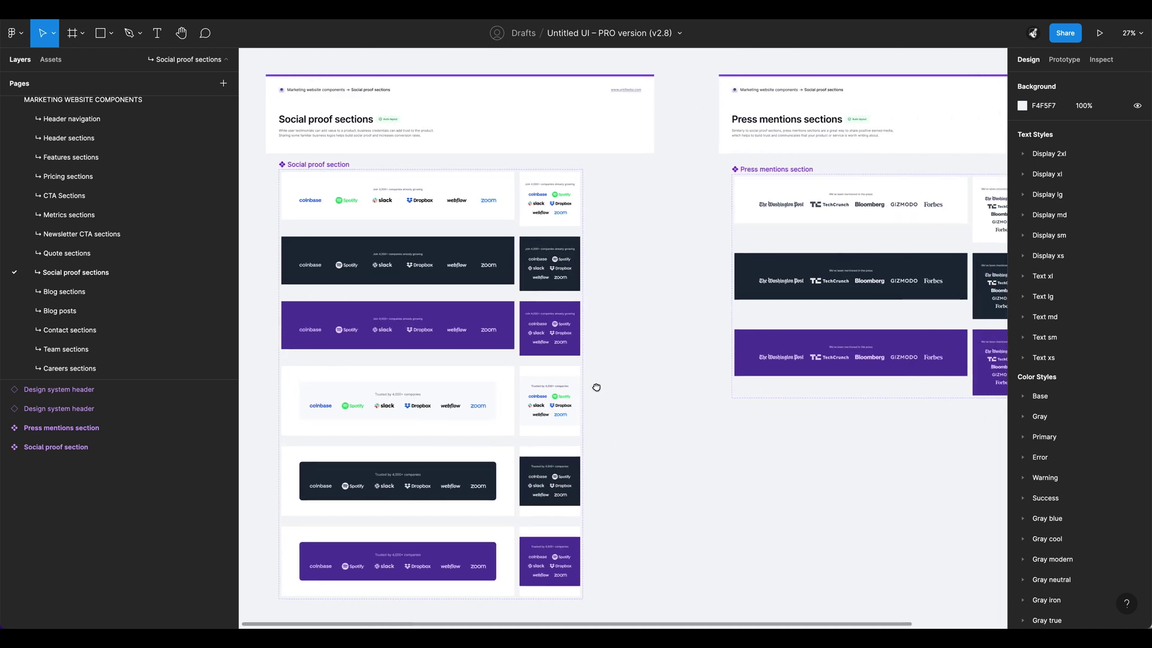
# Step: Pan across the page to the Press mentions sections frame
pyautogui.hscroll(3, 582, 390)
pyautogui.scroll(1, 621, 419)
pyautogui.hscroll(-1, 630, 423)
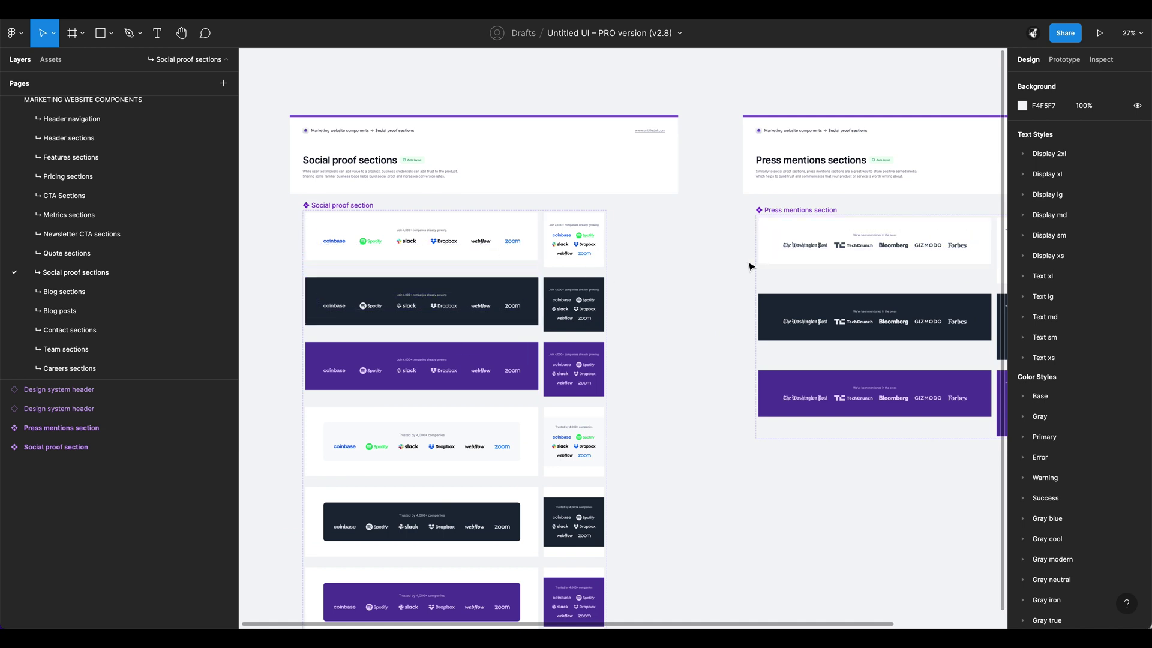
pyautogui.hscroll(2, 704, 276)
pyautogui.scroll(1, 704, 277)
pyautogui.scroll(3, 336, 255)
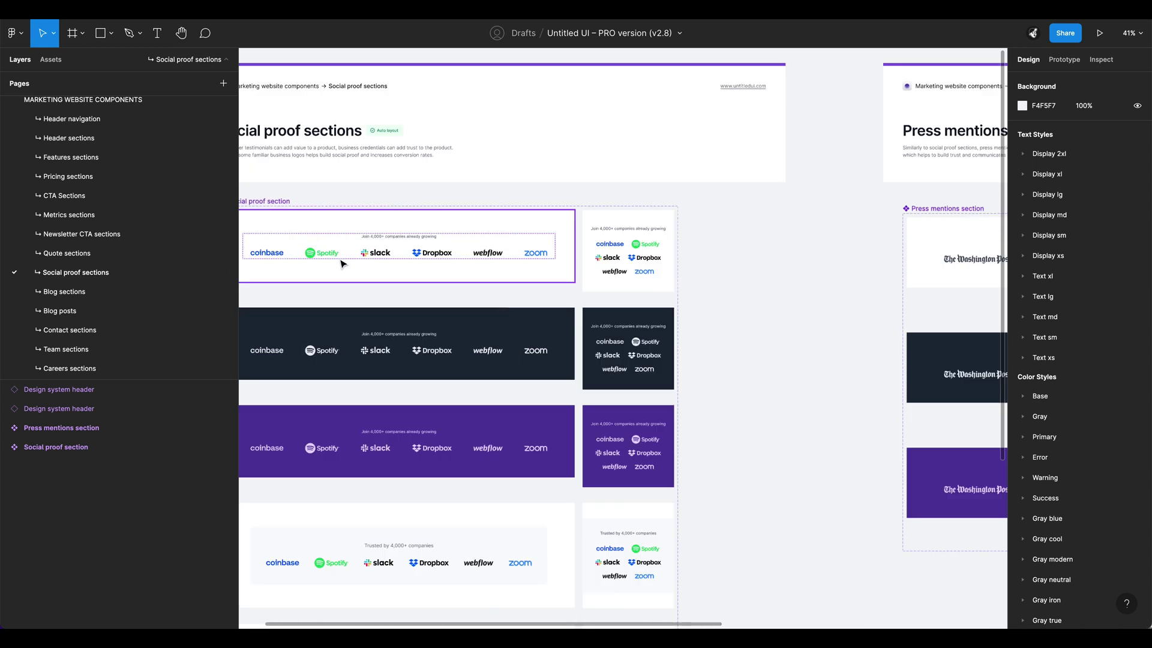
pyautogui.moveTo(706, 319); pyautogui.dragTo(283, 354)
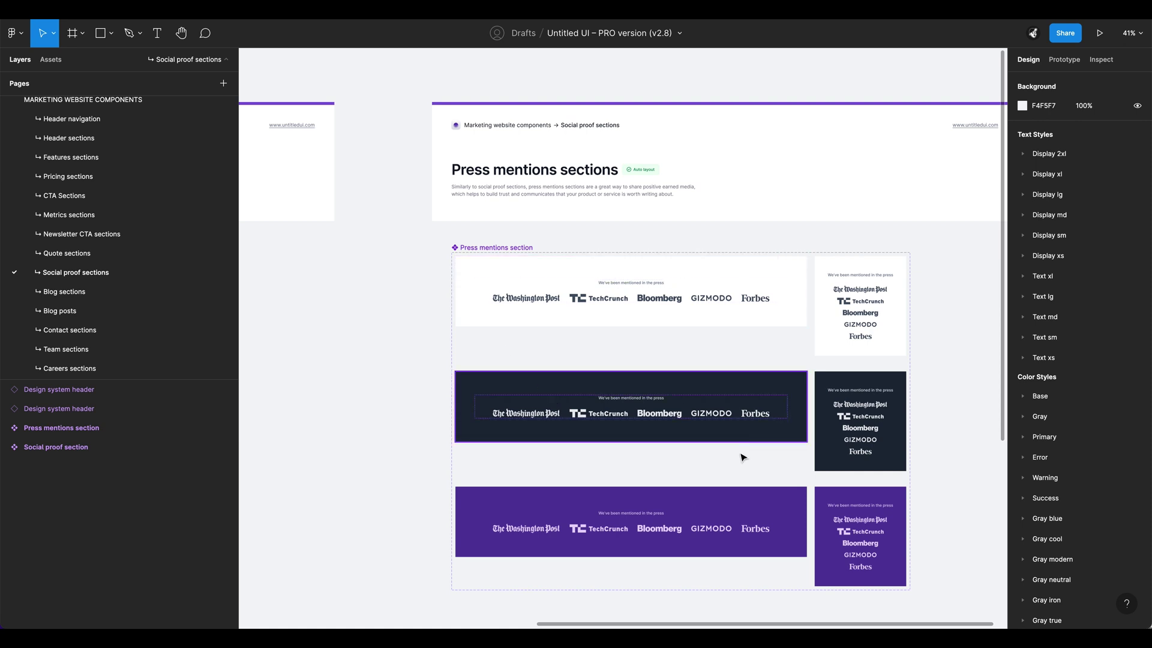
pyautogui.scroll(-1, 132, 323)
# Step: Go through the Team sections page to the Footers page
pyautogui.click(143, 319)
pyautogui.scroll(-3, 108, 318)
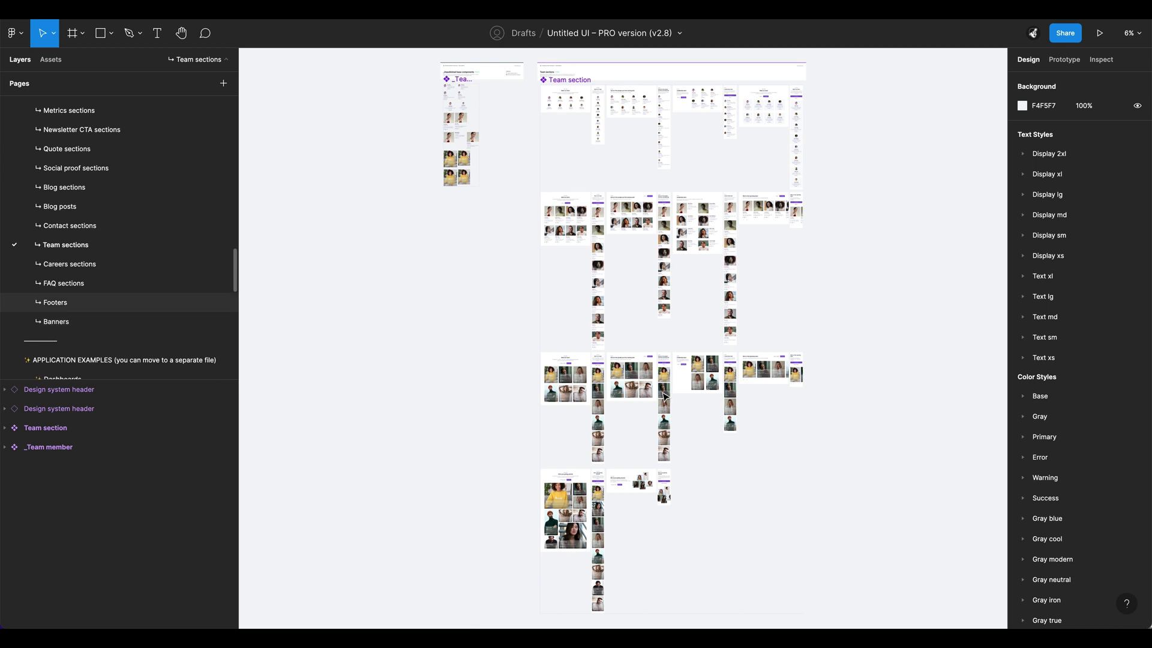
pyautogui.click(108, 303)
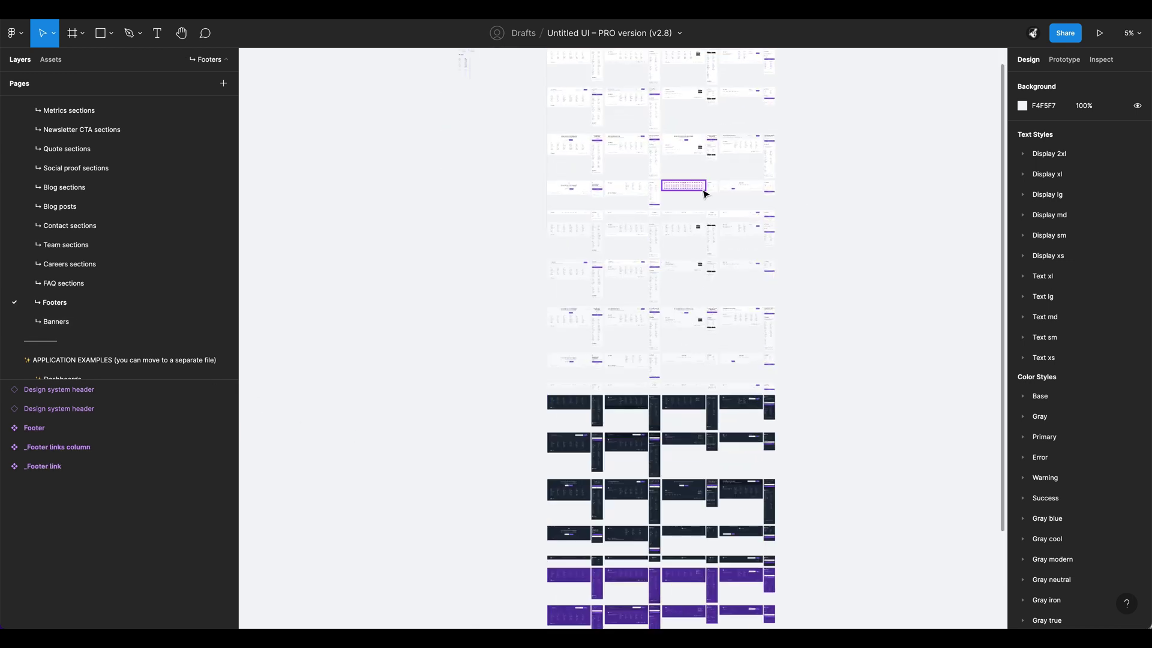
pyautogui.scroll(-3, 704, 198)
# Step: Zoom into the light, dark and purple Footer component boards
pyautogui.scroll(10, 681, 120)
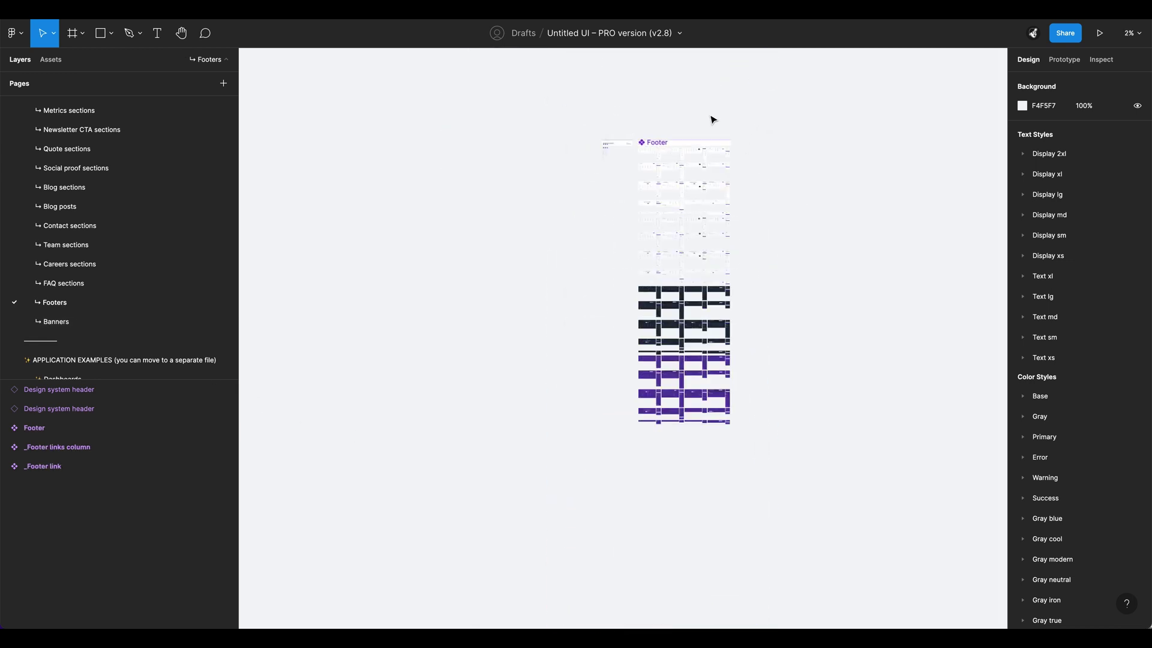
pyautogui.scroll(5, 554, 204)
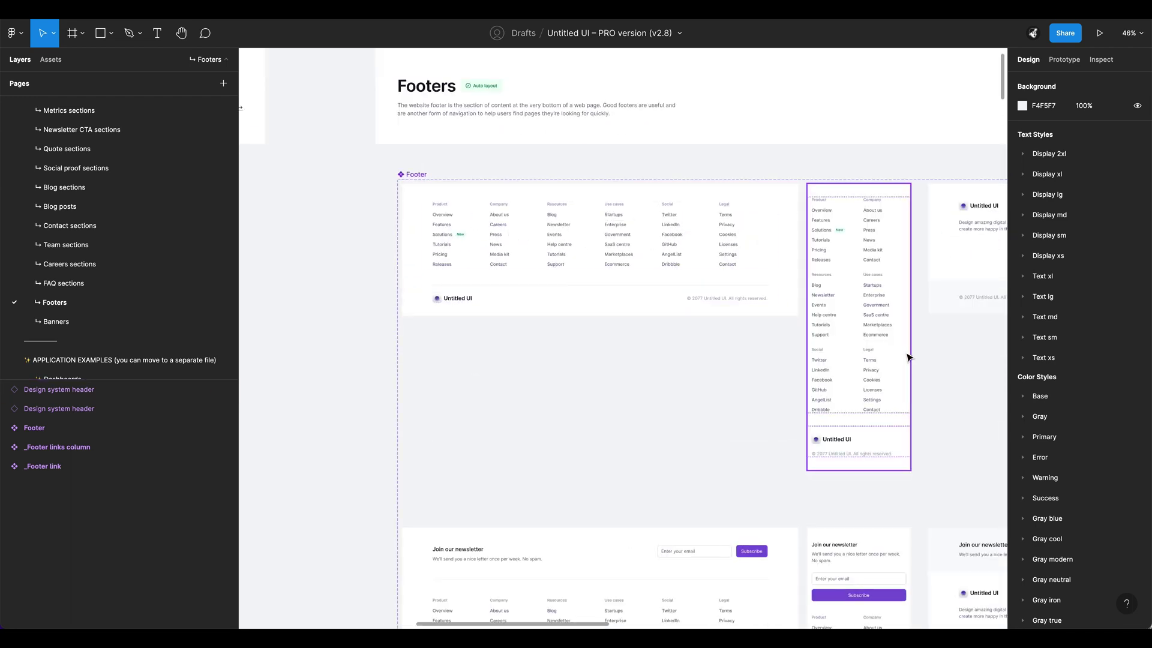
pyautogui.hscroll(3, 840, 363)
pyautogui.hscroll(6, 516, 342)
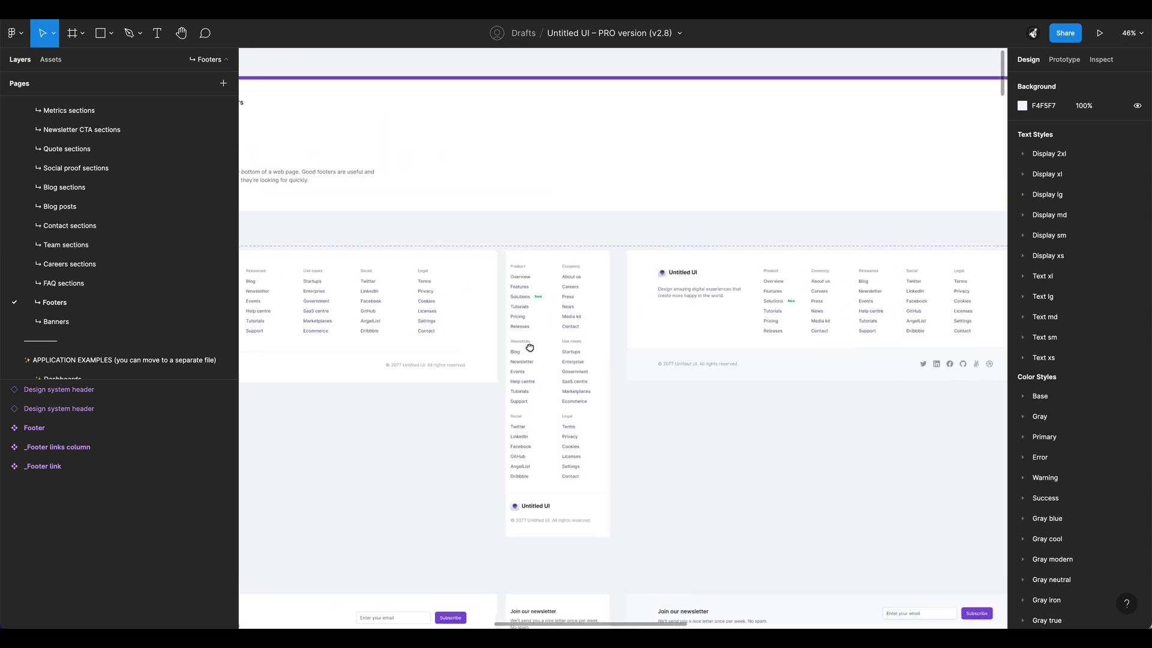
pyautogui.scroll(-3, 115, 303)
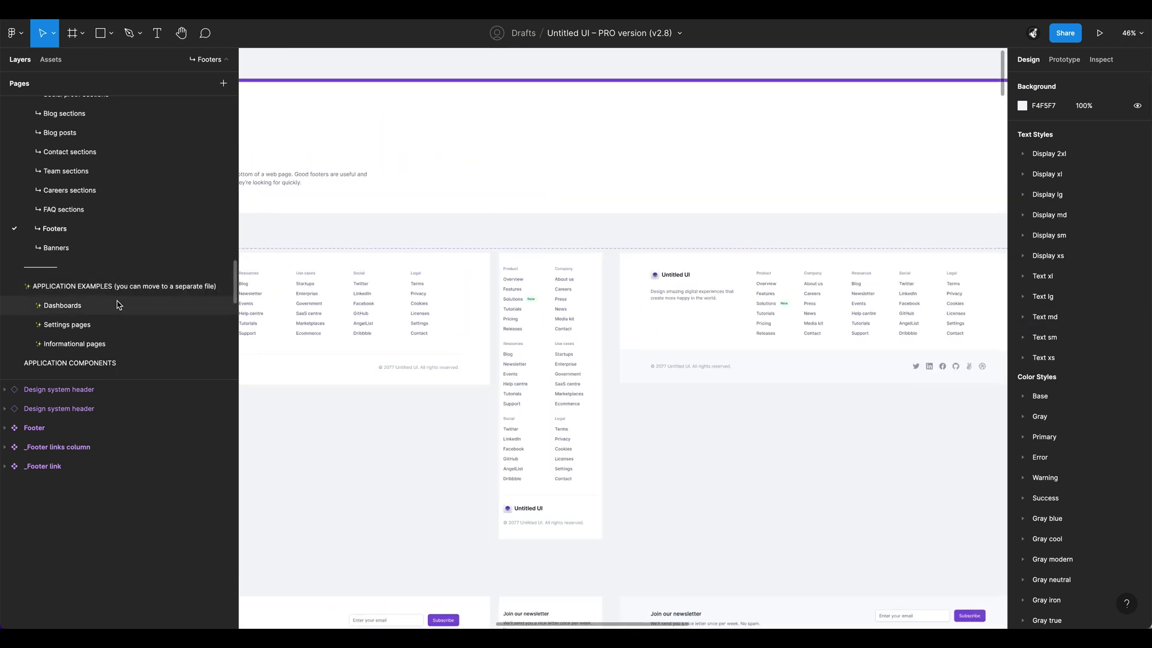
pyautogui.scroll(-2, 117, 304)
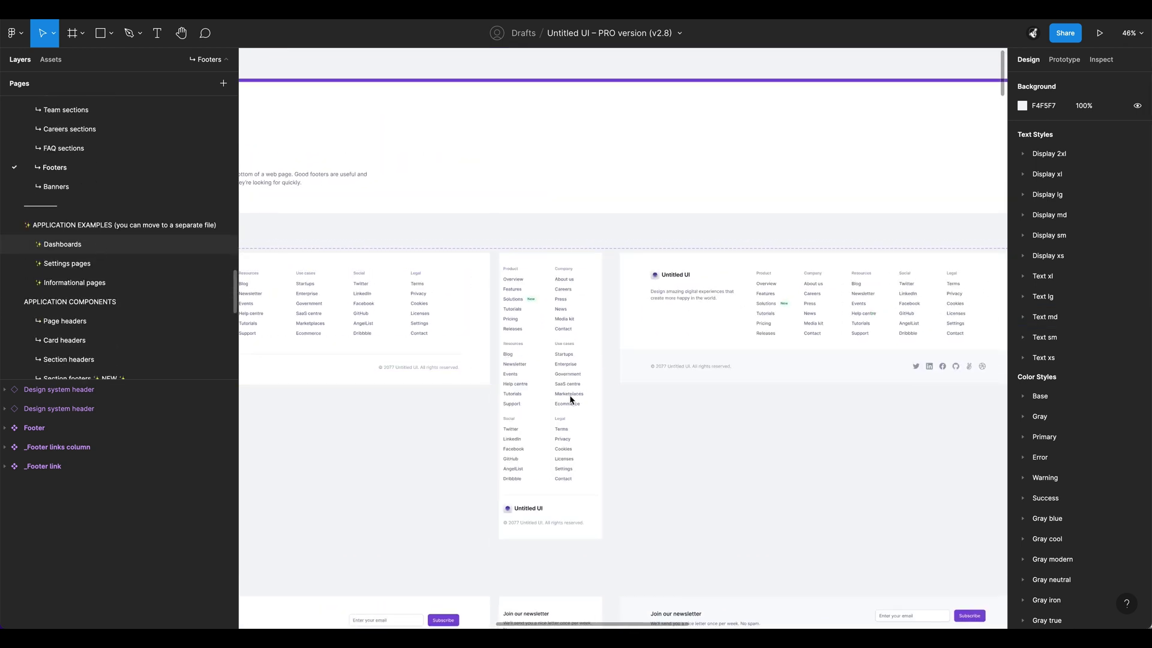
# Step: Drill into the Organization overview dashboard down to the Vendor breakdown card's content
pyautogui.scroll(-5, 739, 298)
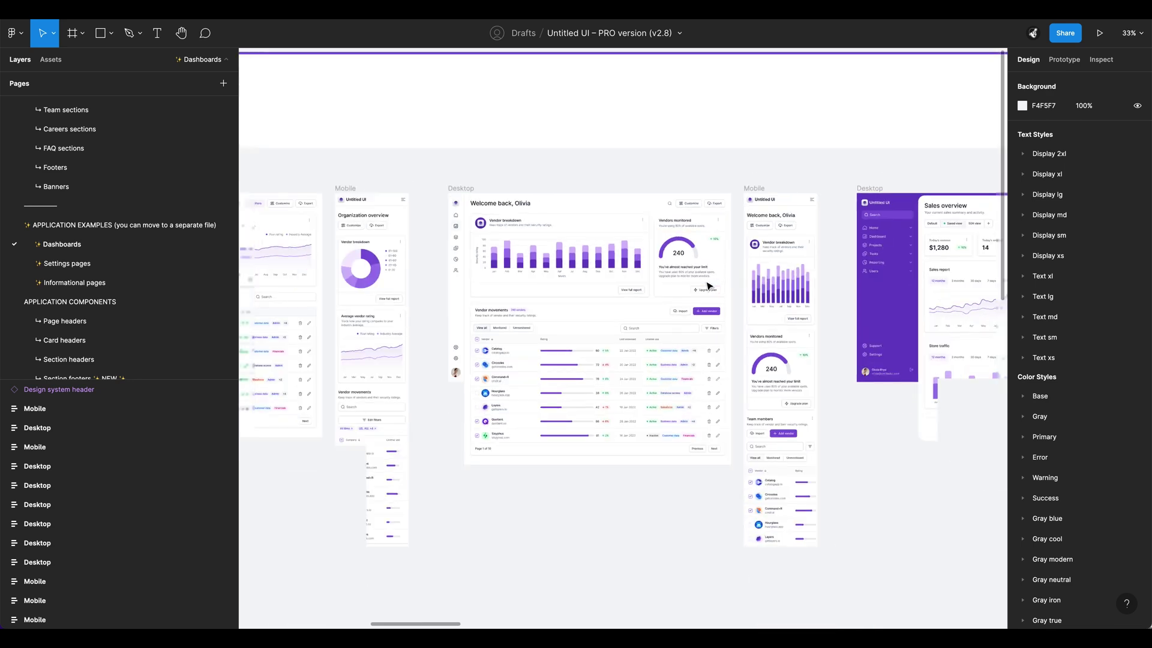
pyautogui.hscroll(-3, 513, 379)
pyautogui.scroll(10, 734, 265)
pyautogui.scroll(-6, 735, 266)
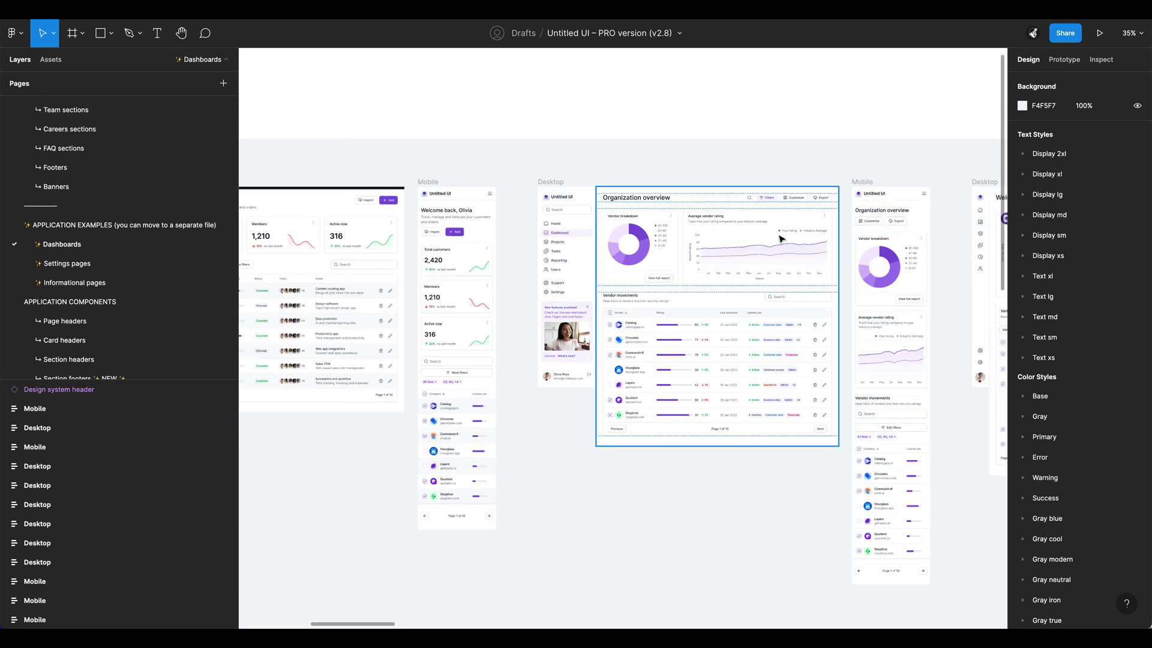
pyautogui.doubleClick(752, 246)
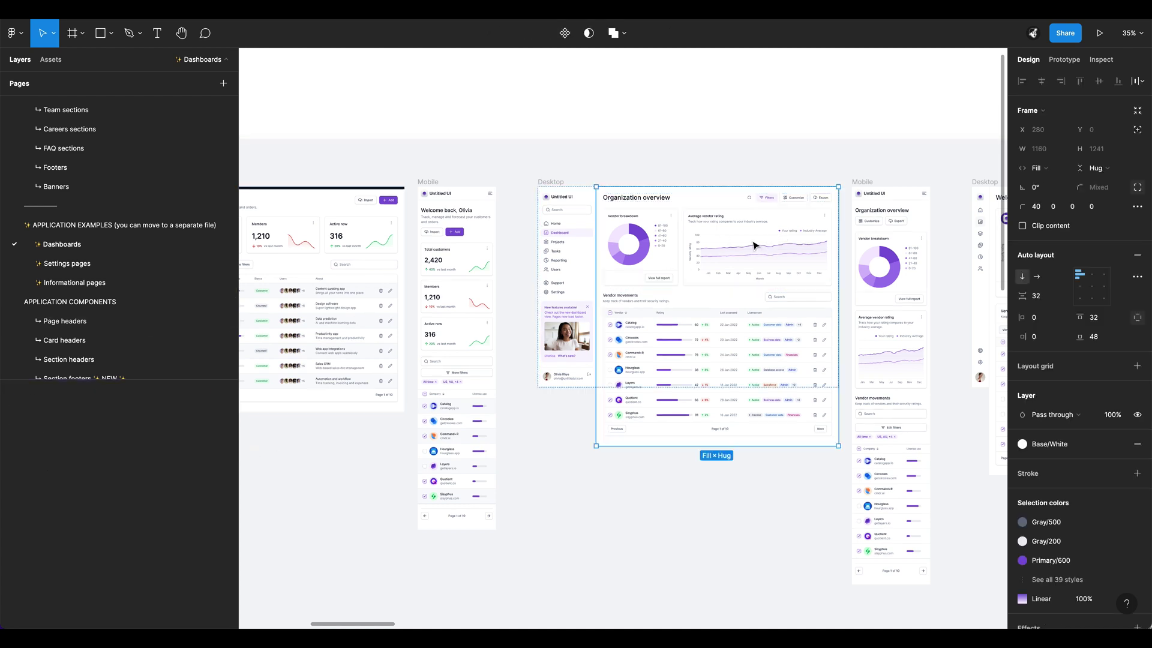
pyautogui.doubleClick(641, 252)
pyautogui.doubleClick(641, 251)
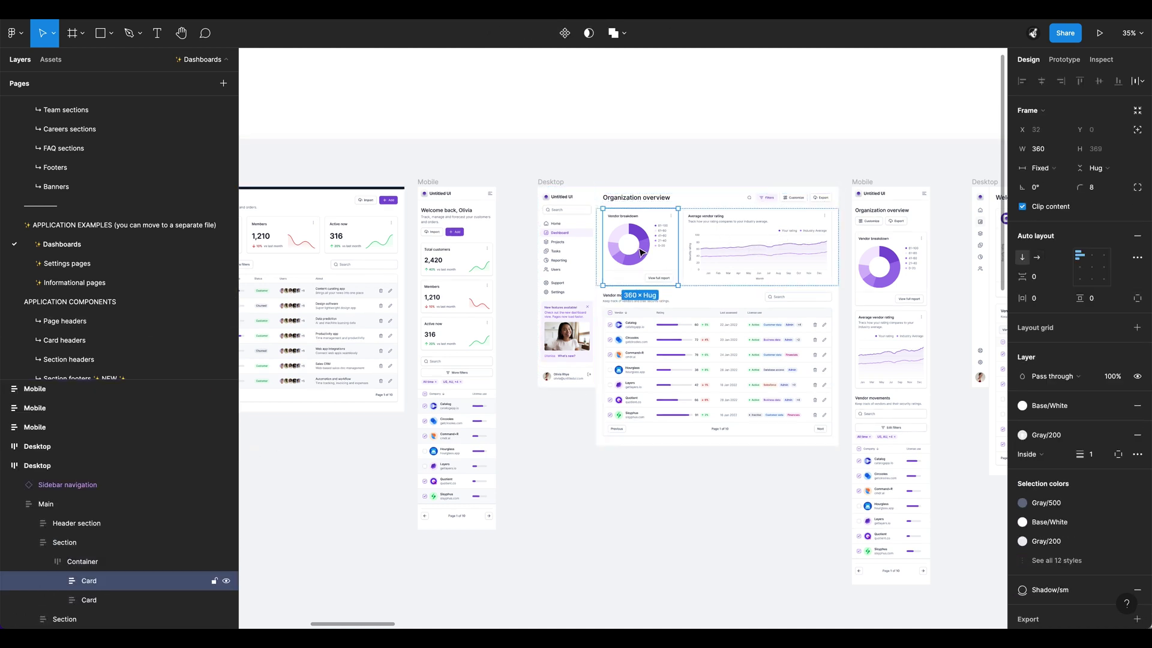
pyautogui.doubleClick(641, 252)
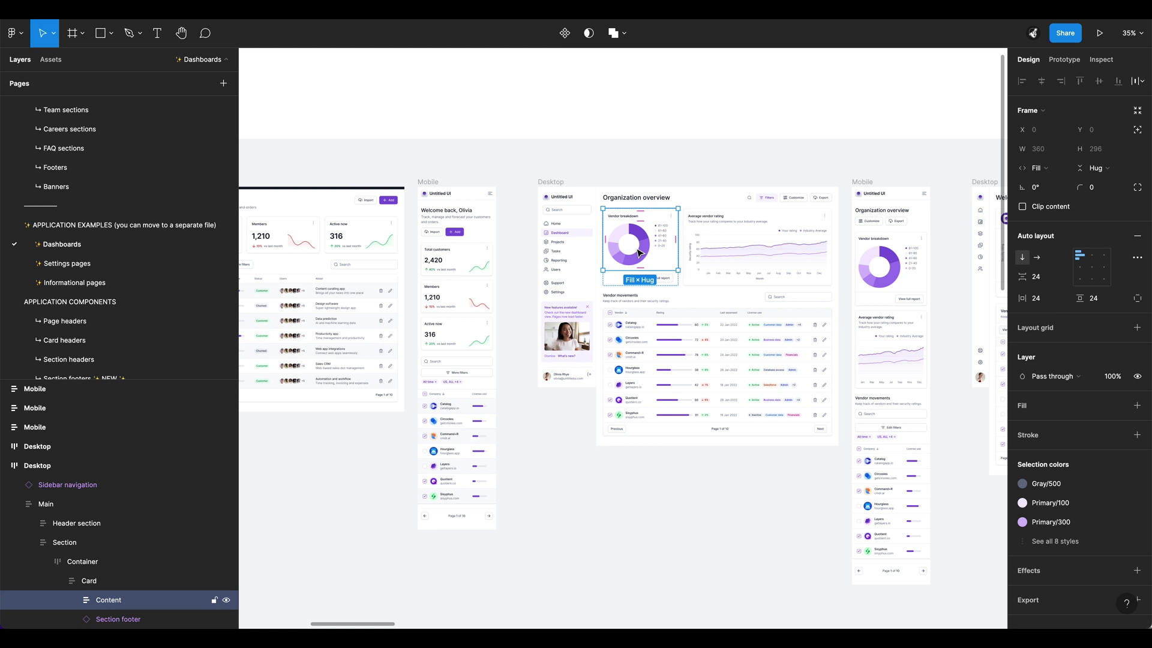
# Step: Select the card's Section footer component, then the Pie chart layer
pyautogui.scroll(-2, 93, 580)
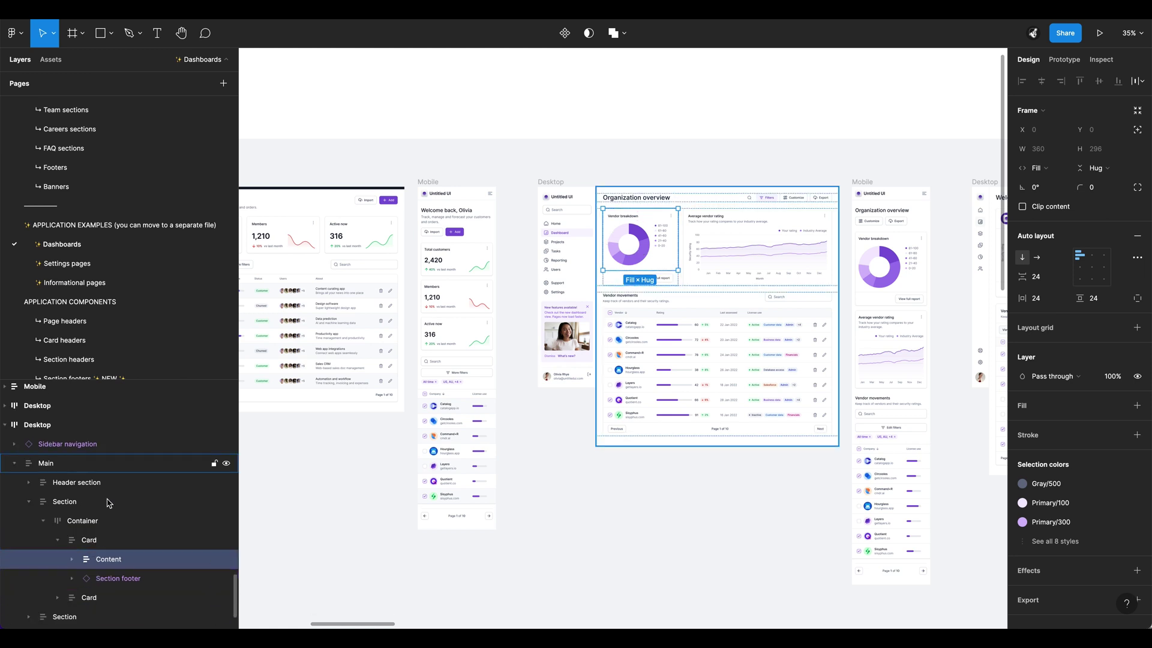
pyautogui.scroll(-1, 112, 559)
pyautogui.click(117, 564)
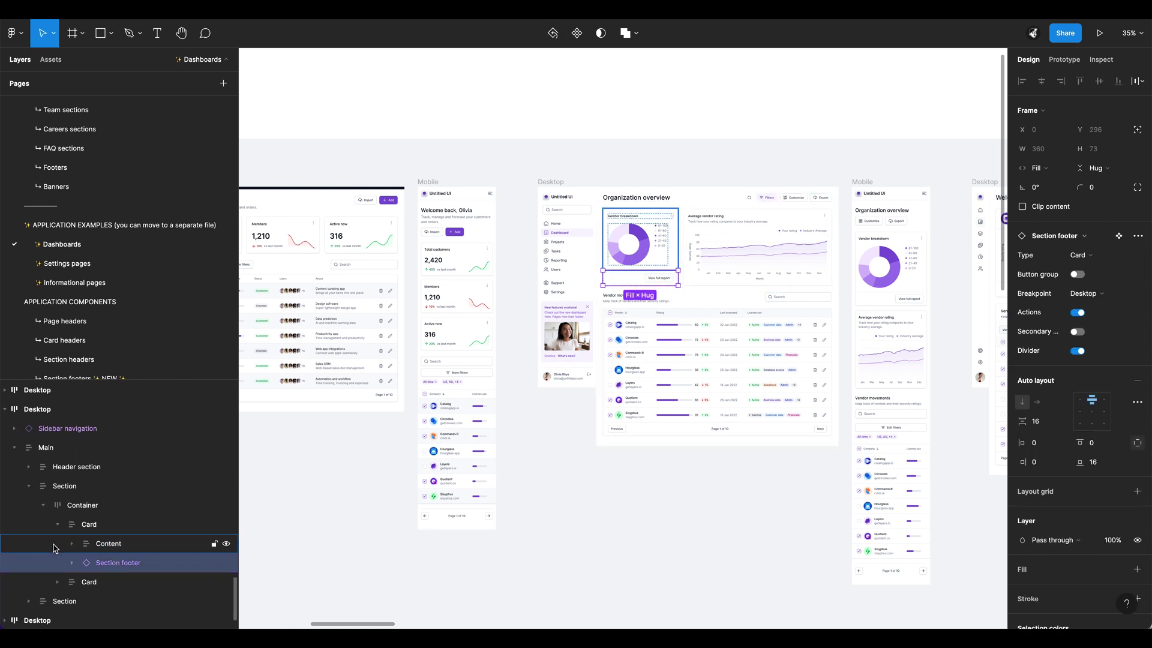
pyautogui.click(72, 543)
pyautogui.click(143, 574)
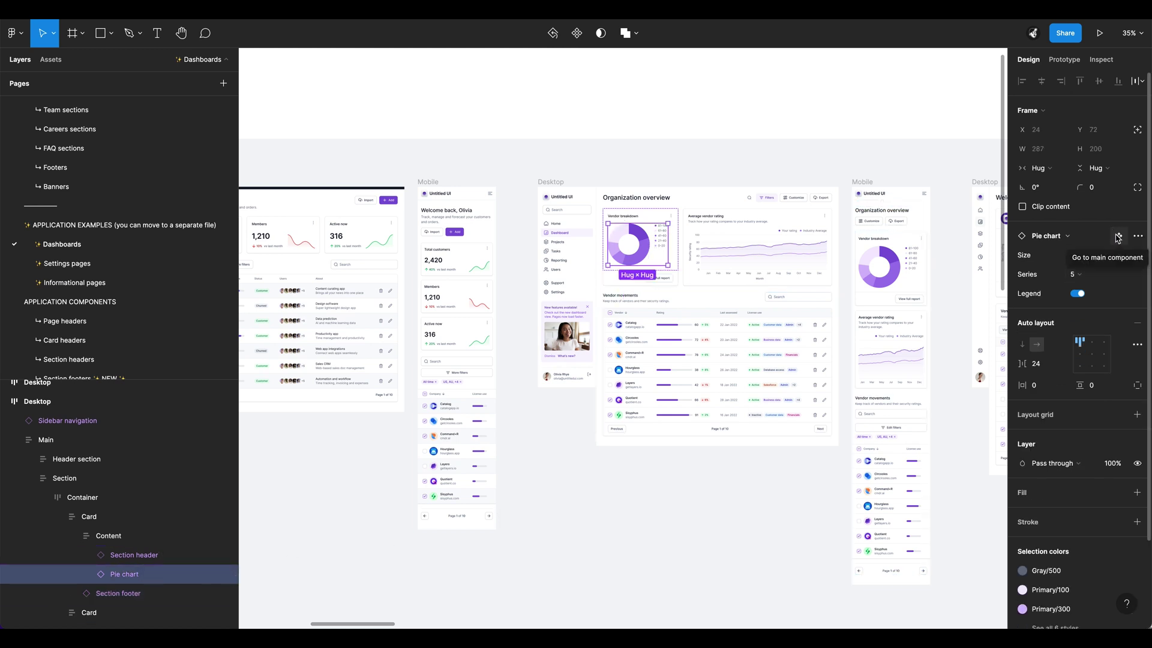
# Step: Go to the Pie chart's main component and pan to the Activity gauges frame
pyautogui.click(1118, 236)
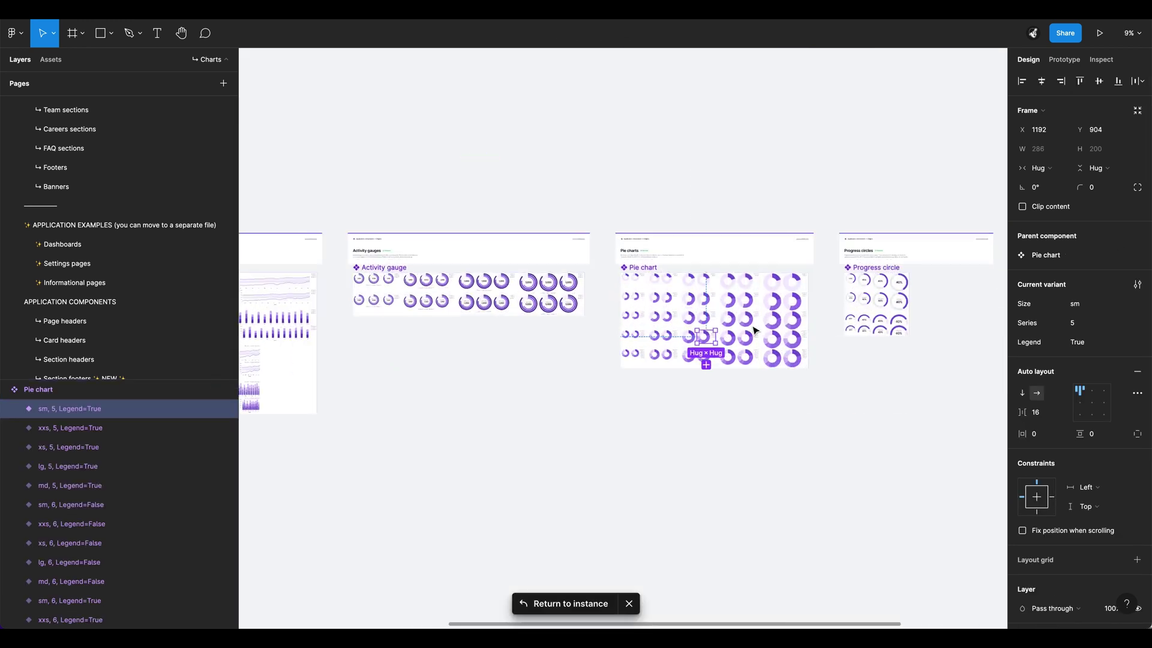
pyautogui.scroll(3, 754, 330)
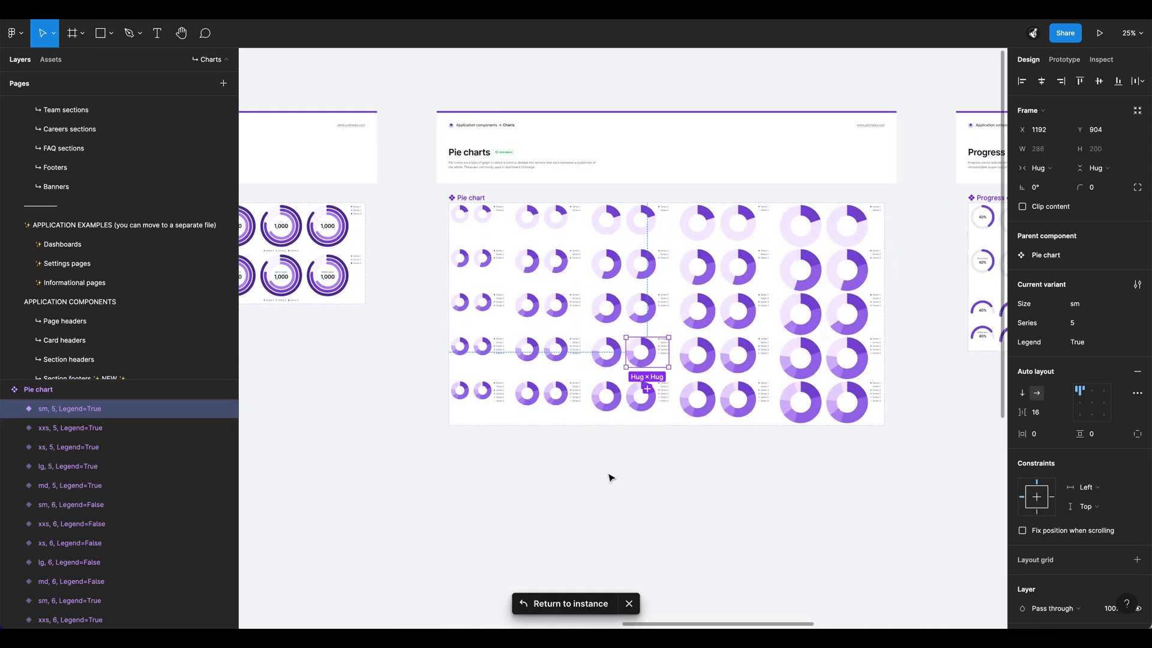
pyautogui.moveTo(409, 503); pyautogui.dragTo(918, 491)
pyautogui.scroll(-3, 779, 386)
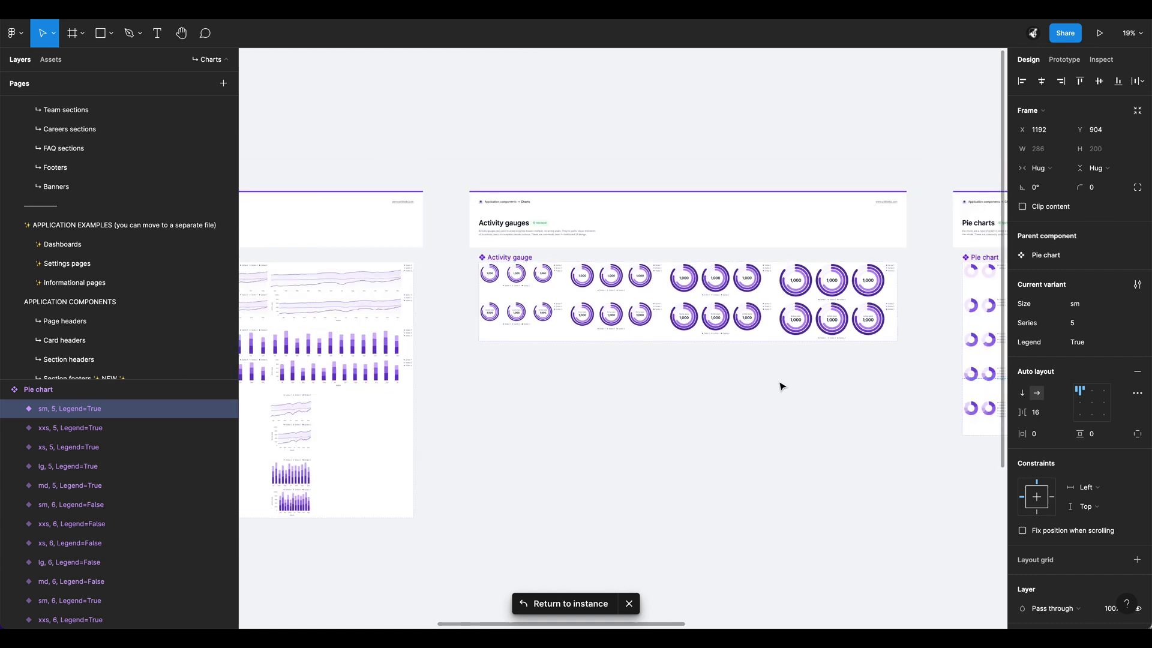
pyautogui.hscroll(-5, 780, 396)
# Step: Deselect the pie chart variant and browse the remaining chart component frames
pyautogui.click(805, 413)
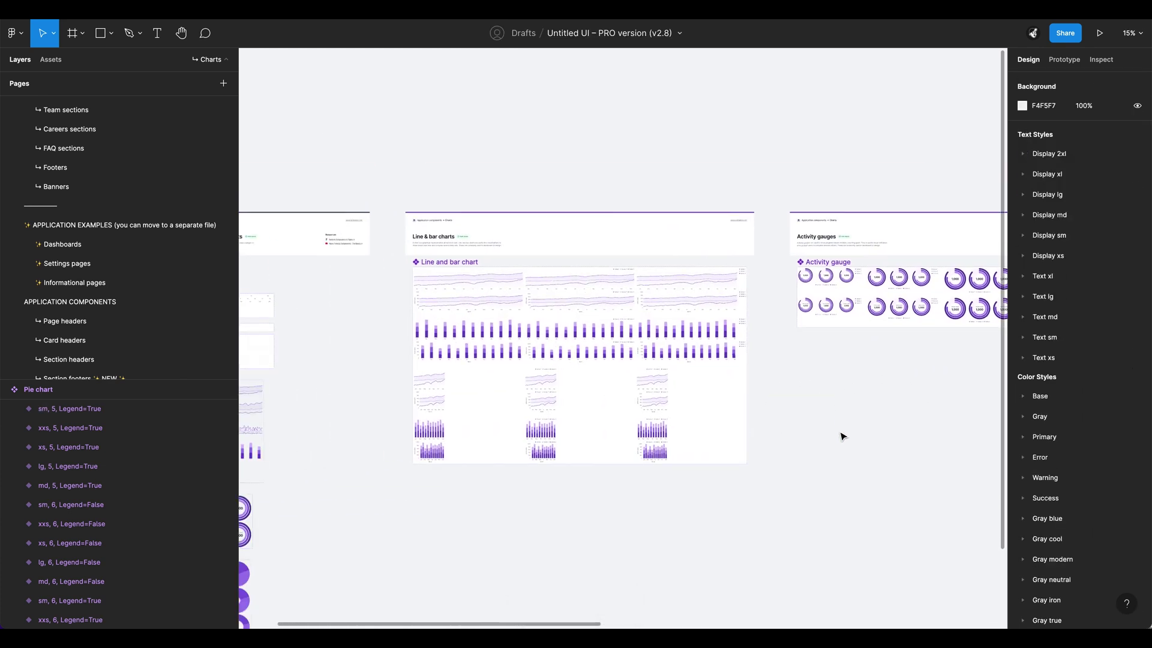
pyautogui.hscroll(-4, 972, 376)
pyautogui.scroll(-5, 661, 388)
pyautogui.hscroll(-3, 666, 379)
pyautogui.scroll(2, 666, 379)
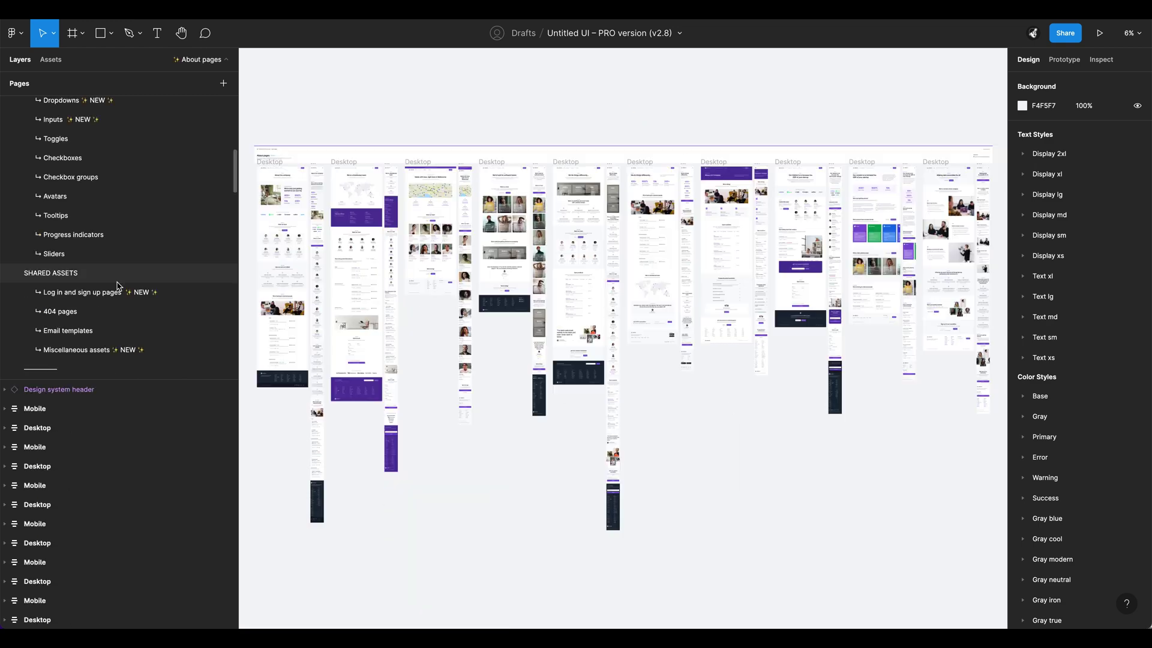
pyautogui.scroll(-15, 120, 282)
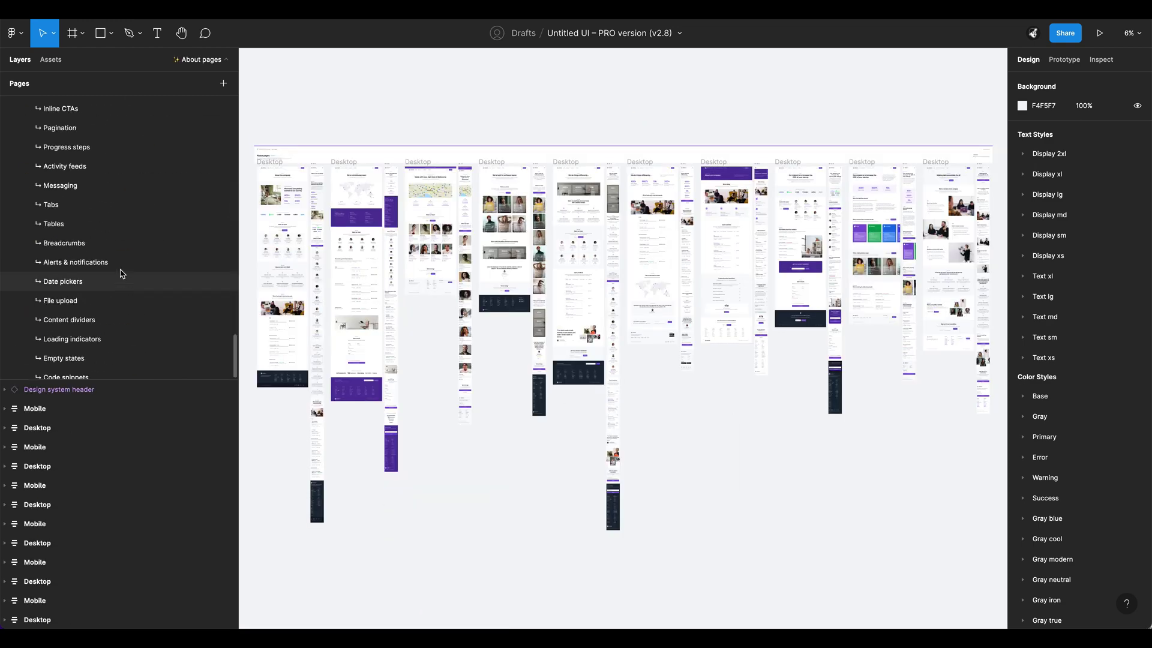
# Step: Zoom to 65% on the _Calendar cell and _Date picker menu base components
pyautogui.scroll(1, 123, 267)
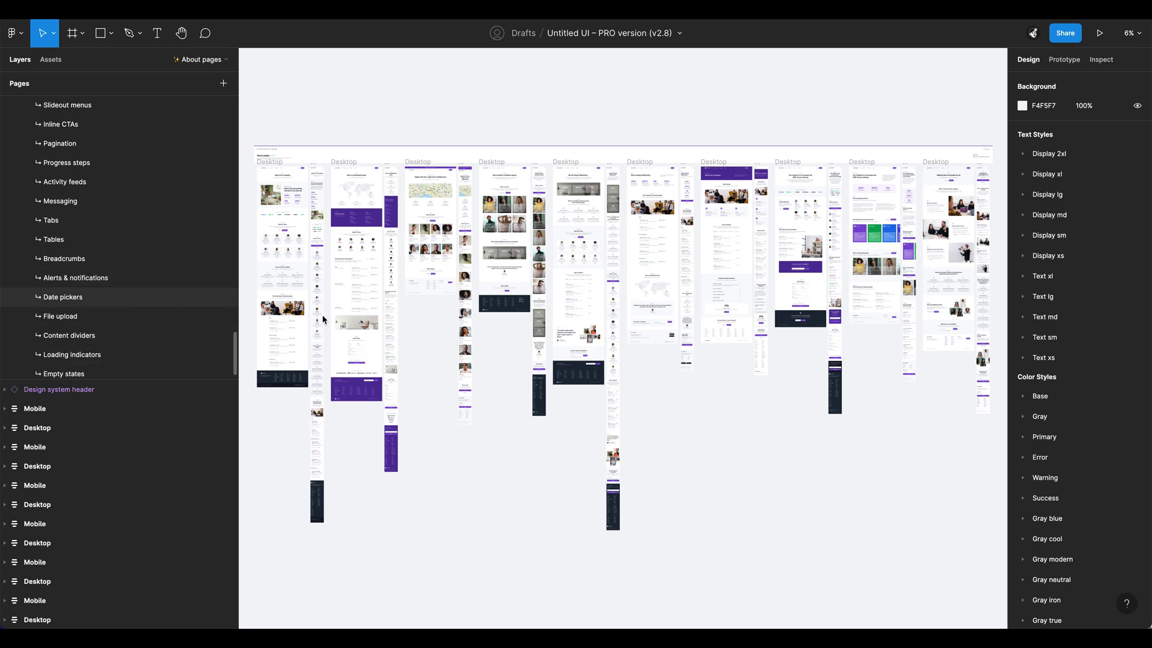
pyautogui.scroll(8, 596, 258)
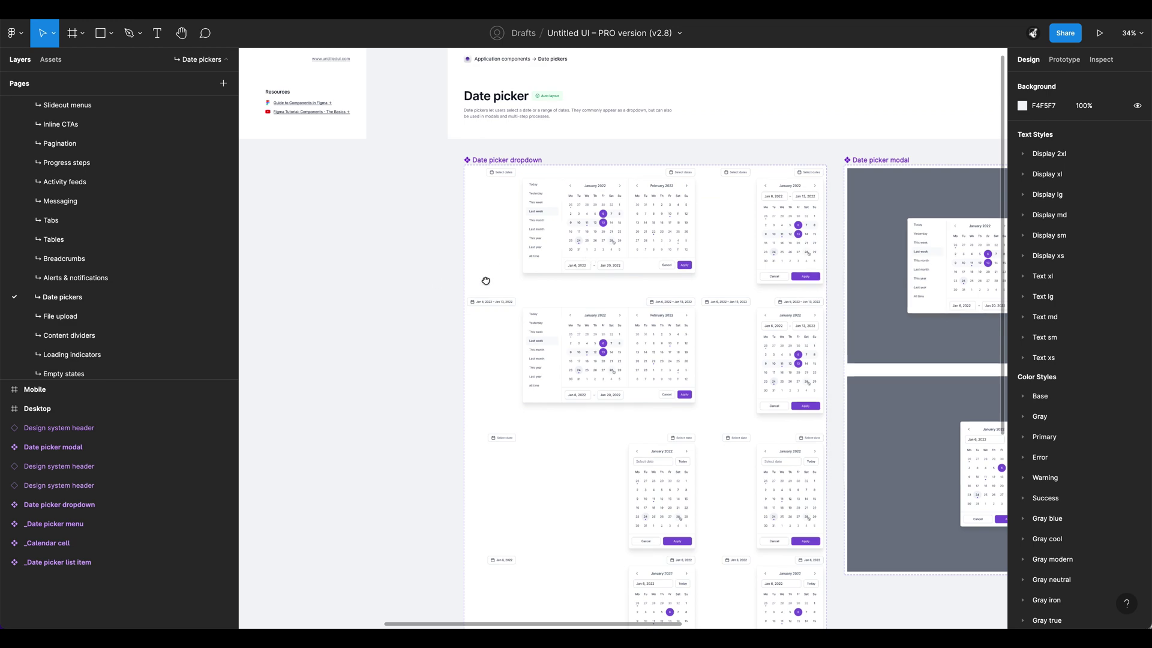
pyautogui.hscroll(-10, 551, 273)
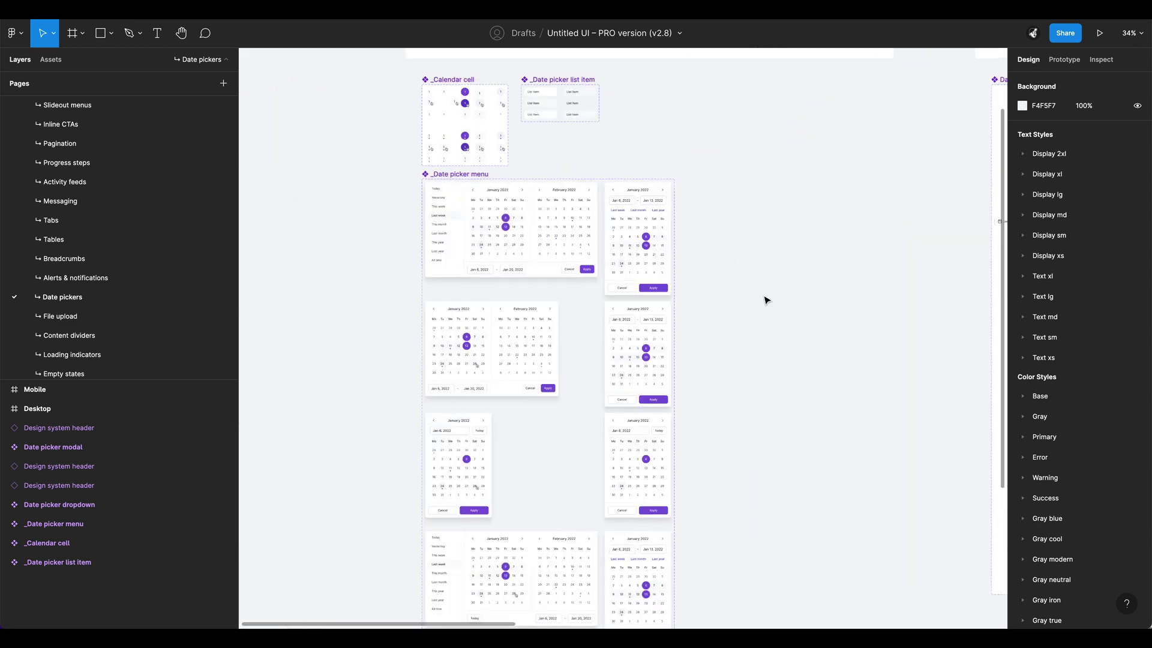
pyautogui.scroll(1, 576, 234)
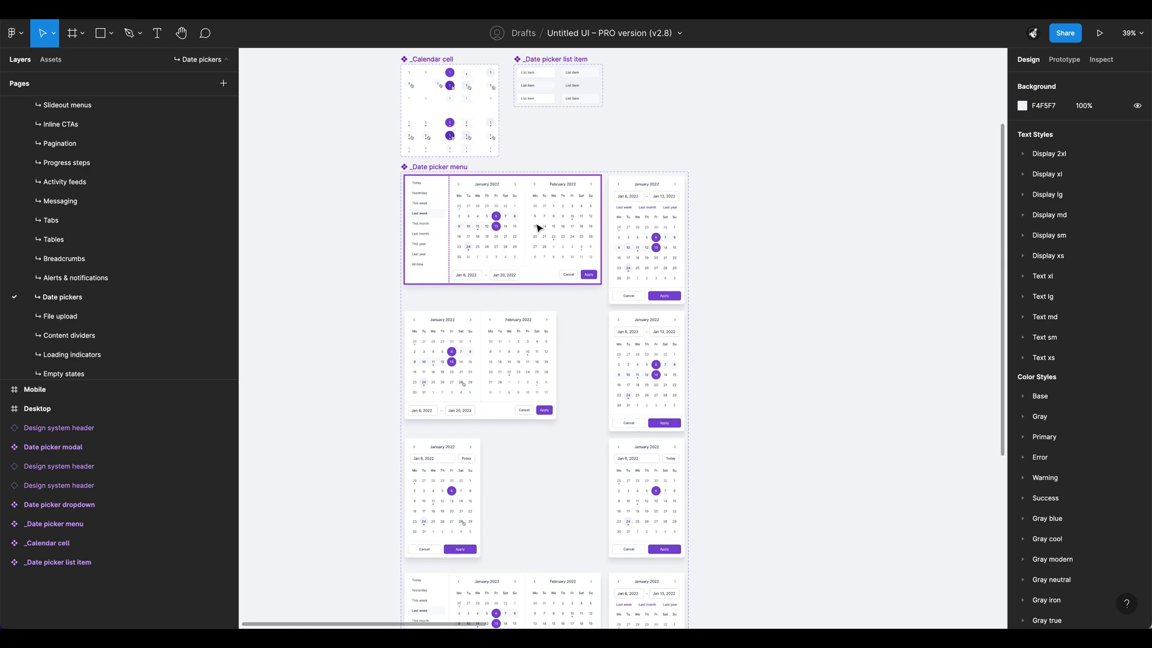
pyautogui.scroll(1, 576, 120)
pyautogui.scroll(3, 569, 174)
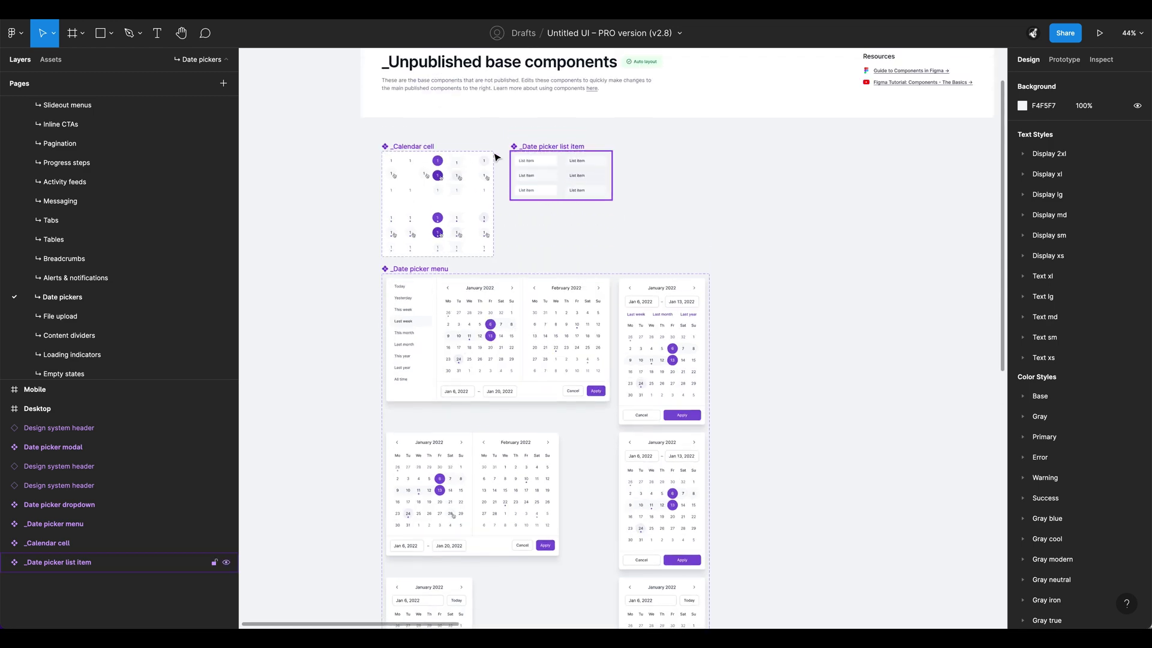
pyautogui.scroll(4, 419, 162)
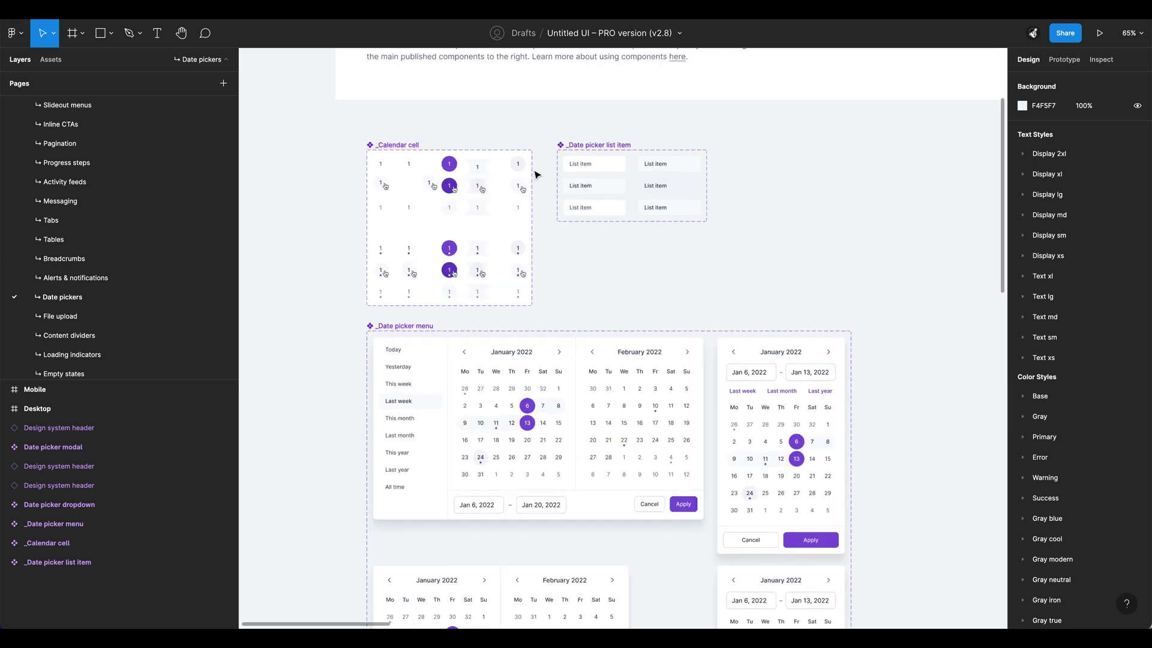
pyautogui.scroll(-1, 527, 436)
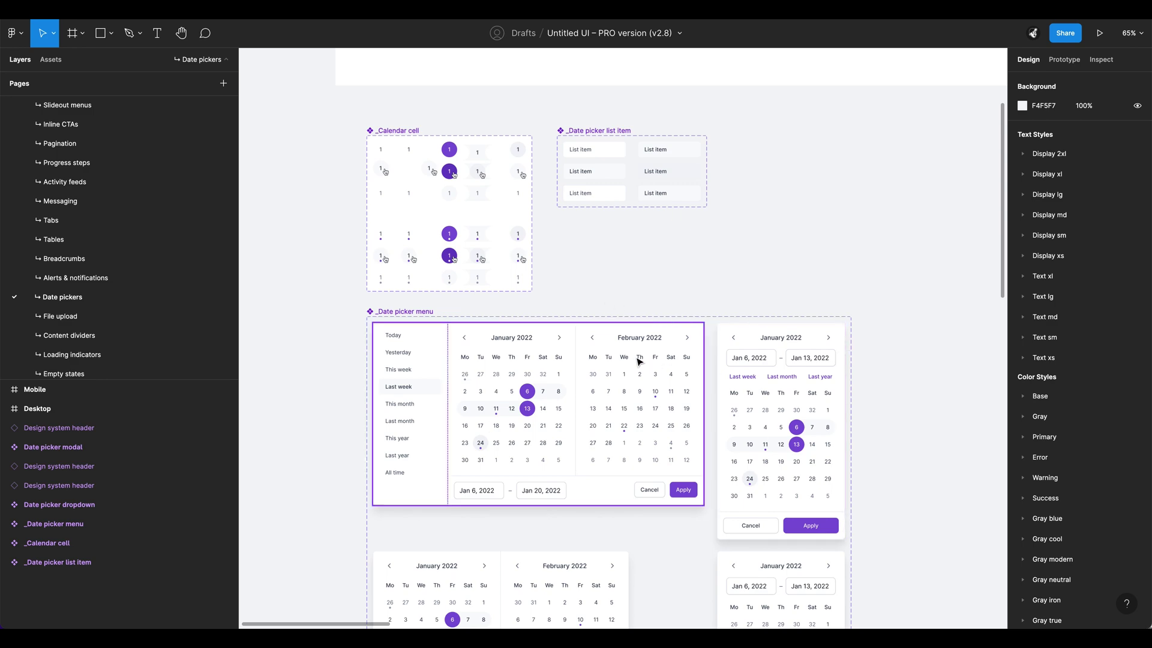
pyautogui.scroll(-1, 99, 332)
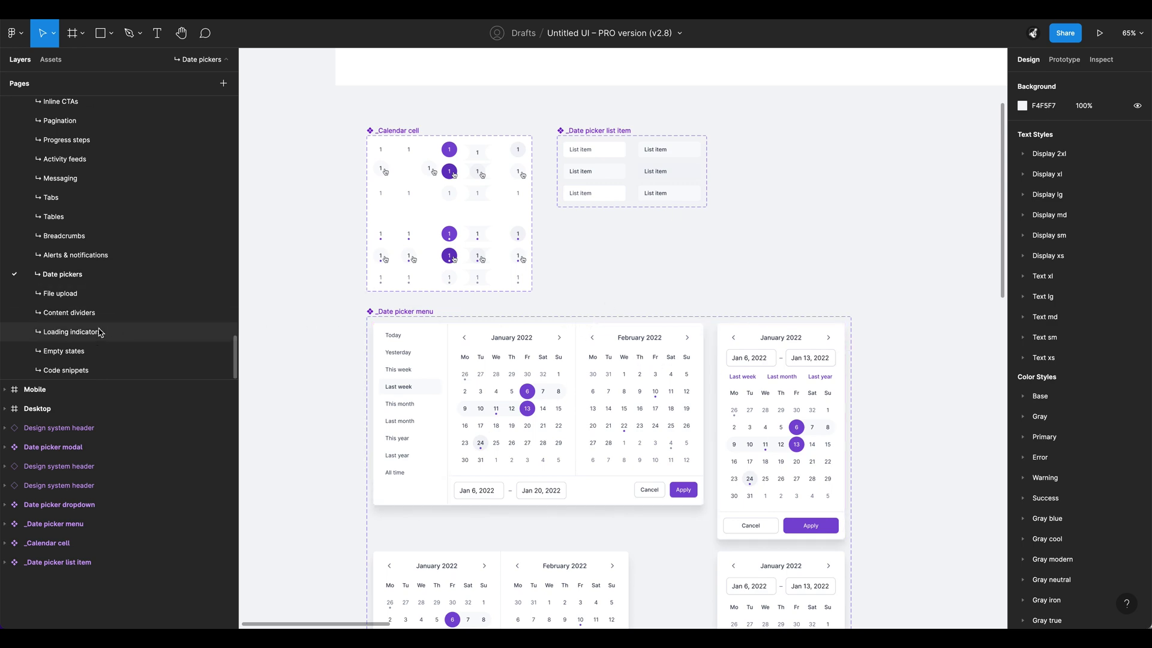
# Step: Open Empty states at 41% zoom, showing the Illustration board and 'No projects found' grid
pyautogui.click(83, 353)
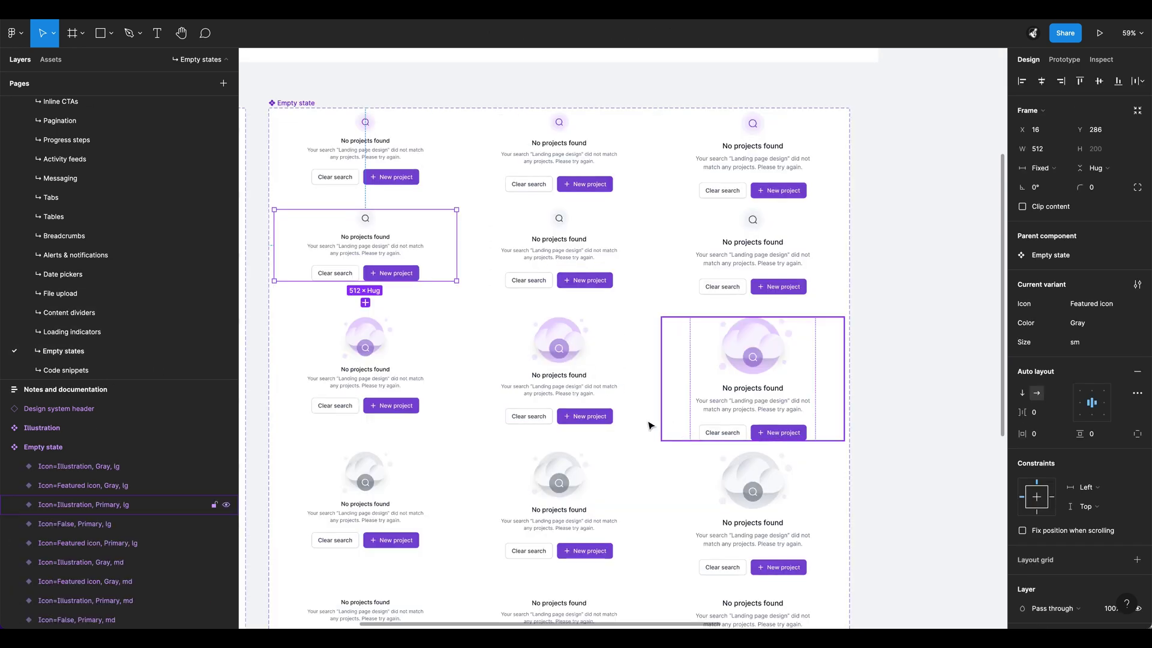
pyautogui.scroll(-3, 646, 425)
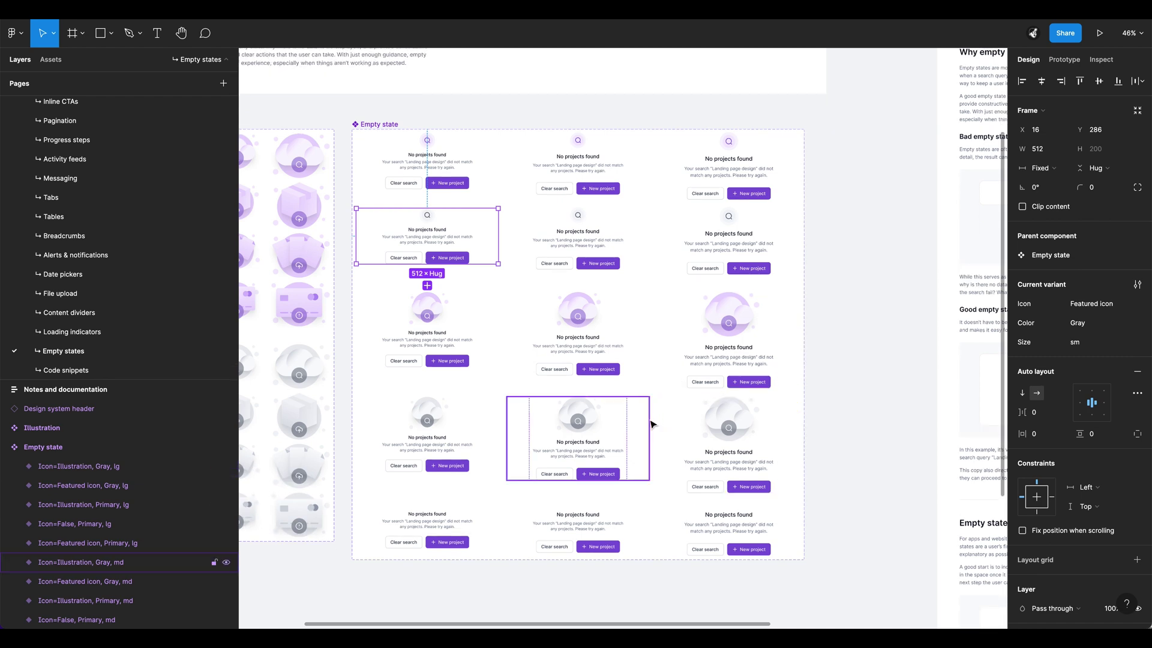
pyautogui.scroll(-1, 728, 378)
pyautogui.scroll(-2, 728, 378)
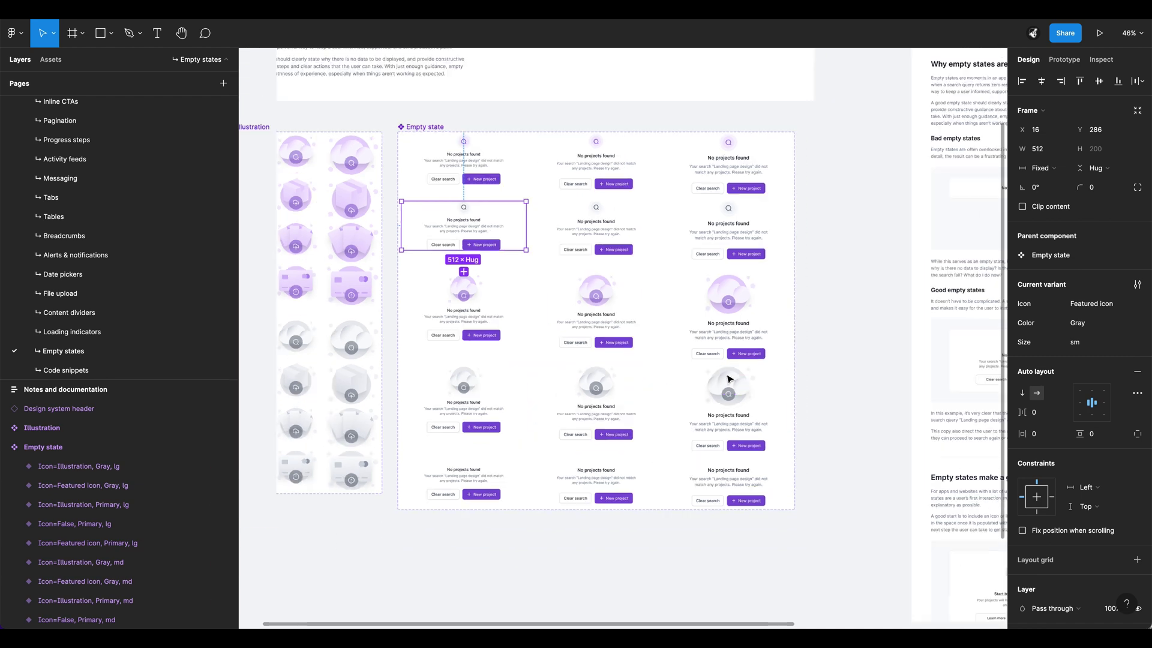
pyautogui.hscroll(8, 784, 309)
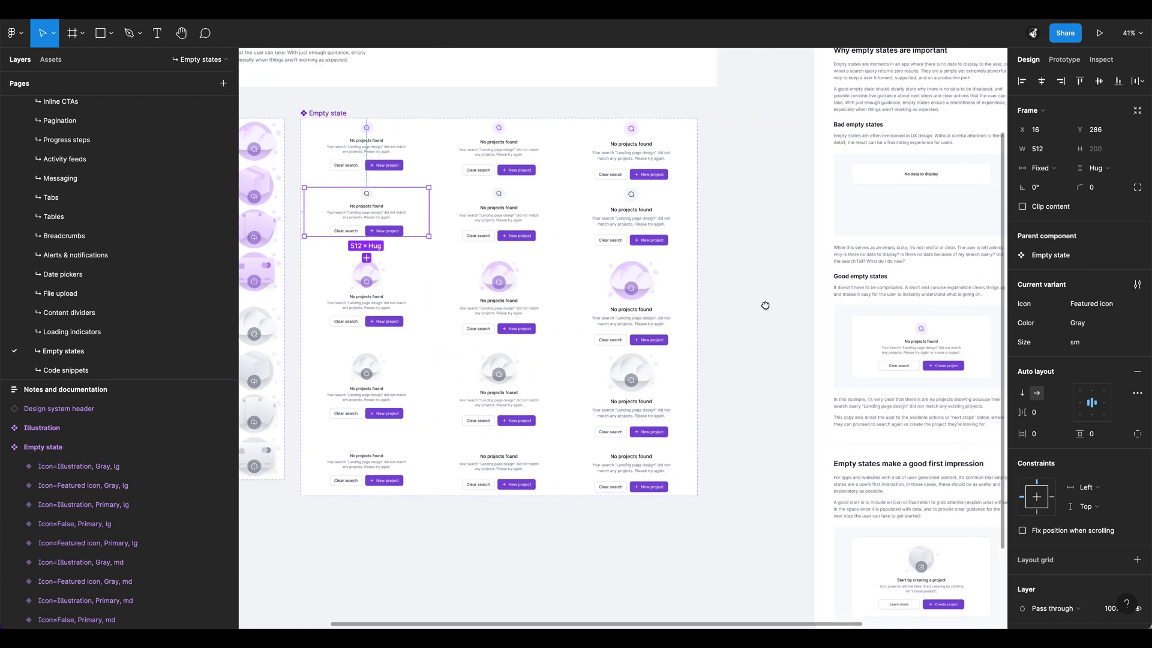
pyautogui.scroll(2, 596, 323)
pyautogui.hscroll(-12, 597, 324)
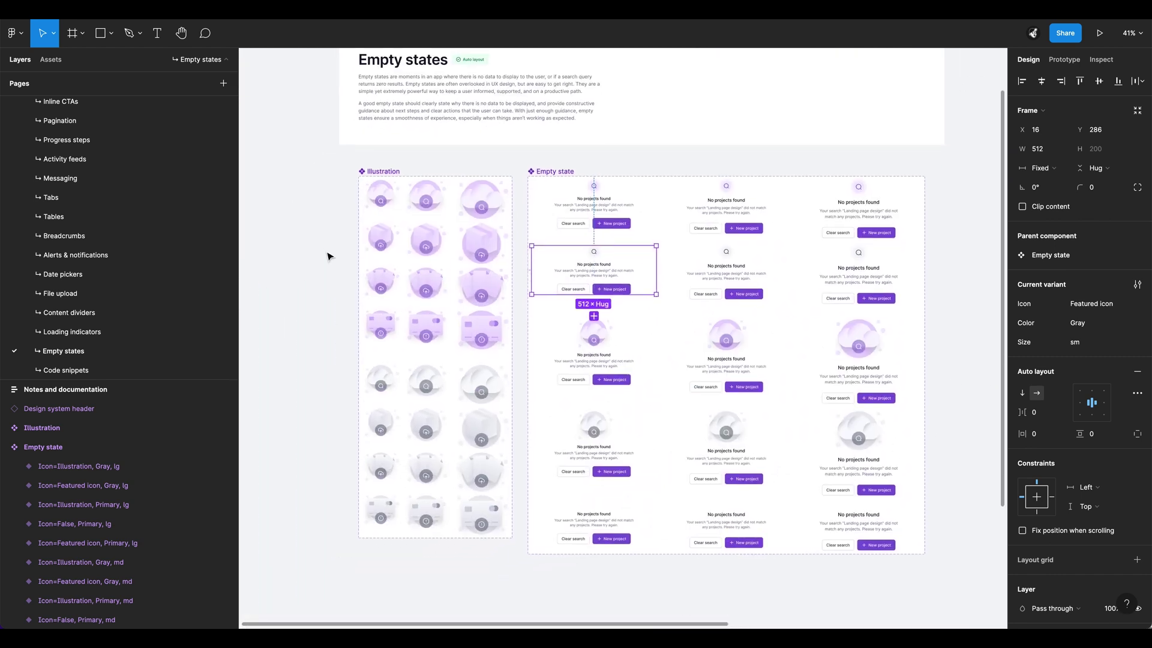
pyautogui.scroll(15, 120, 318)
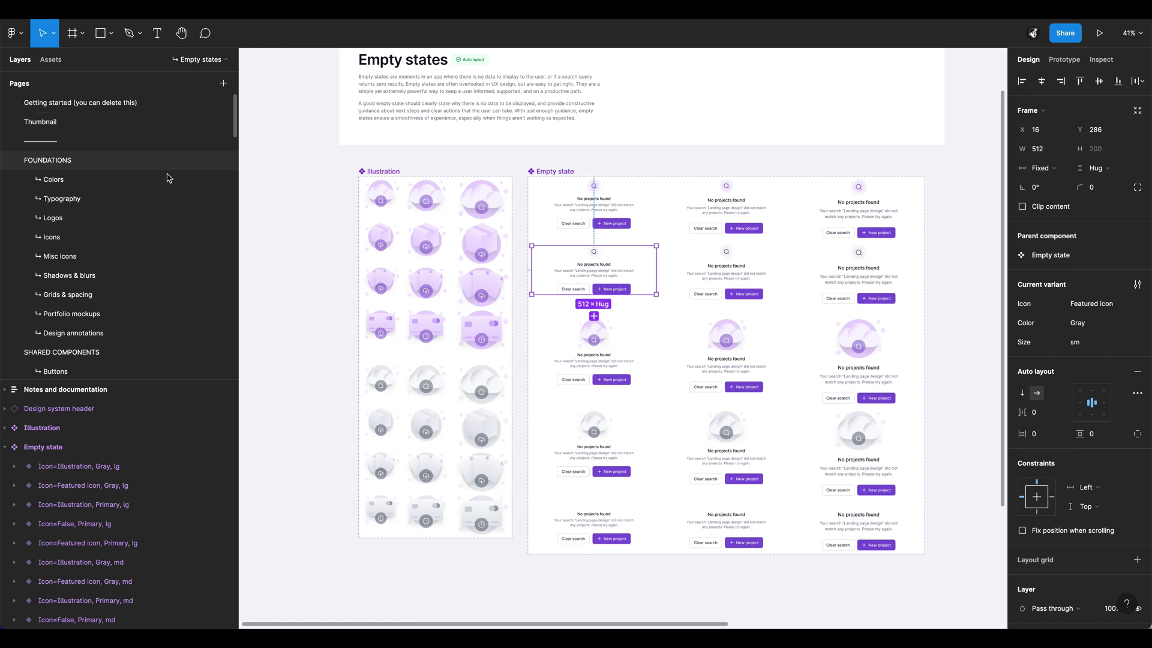
# Step: Move through FOUNDATIONS and Getting started to the Thumbnail page, zooming out on the cover card
pyautogui.click(75, 160)
pyautogui.click(73, 108)
pyautogui.click(96, 124)
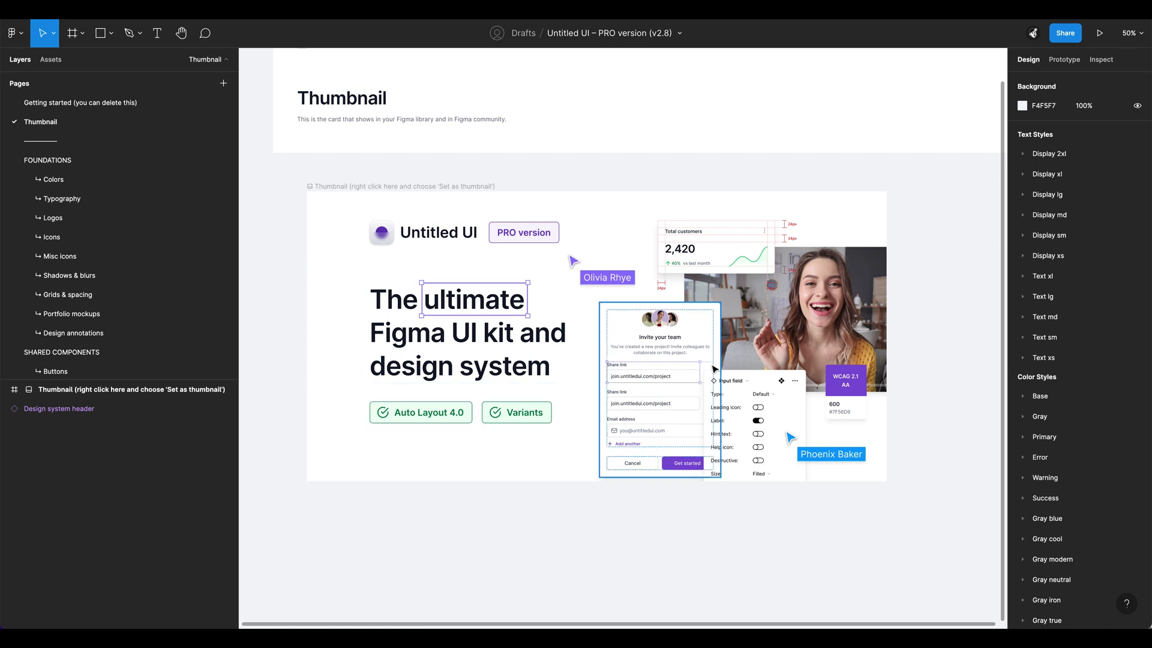
pyautogui.scroll(-1, 830, 452)
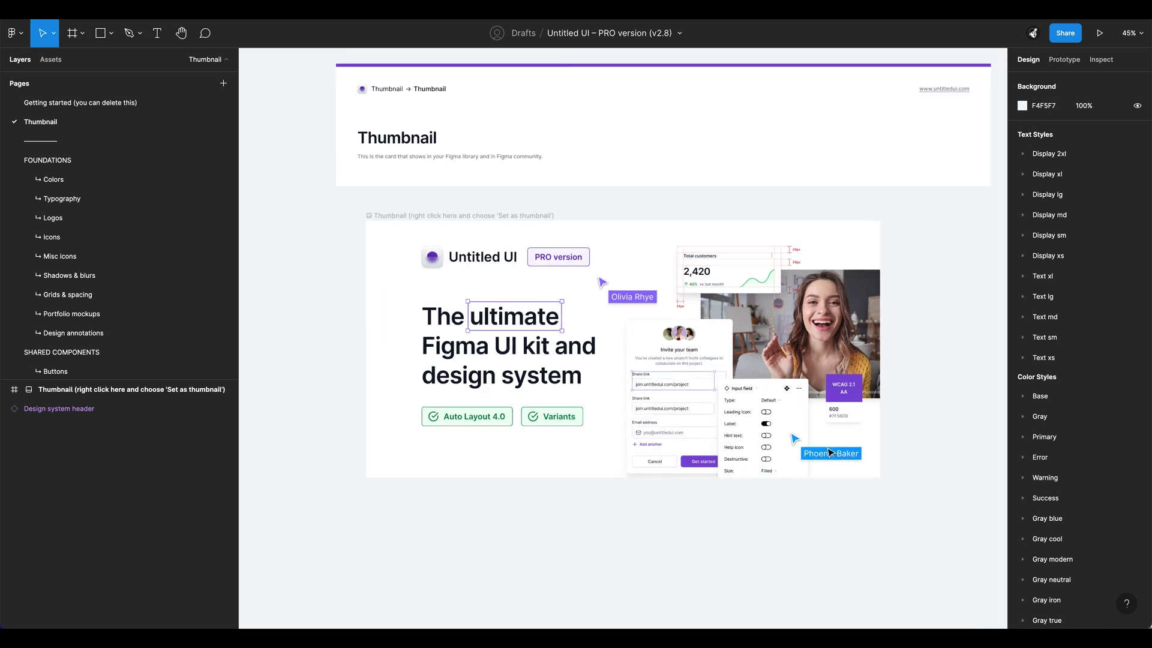
pyautogui.hscroll(2, 830, 451)
pyautogui.scroll(1, 830, 452)
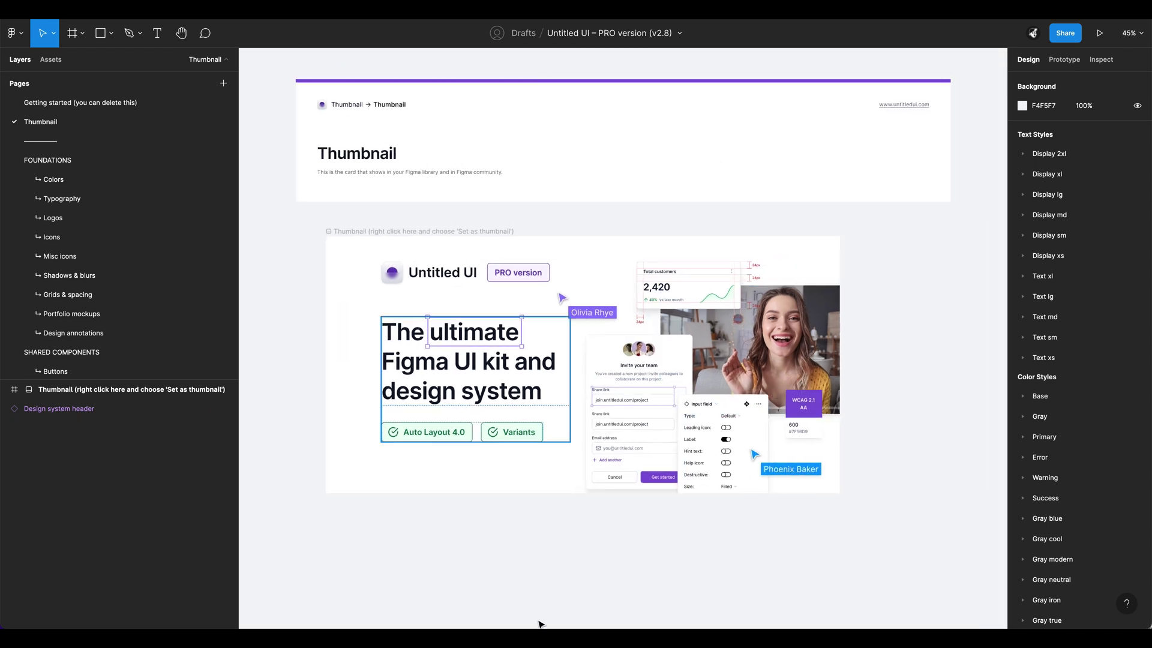